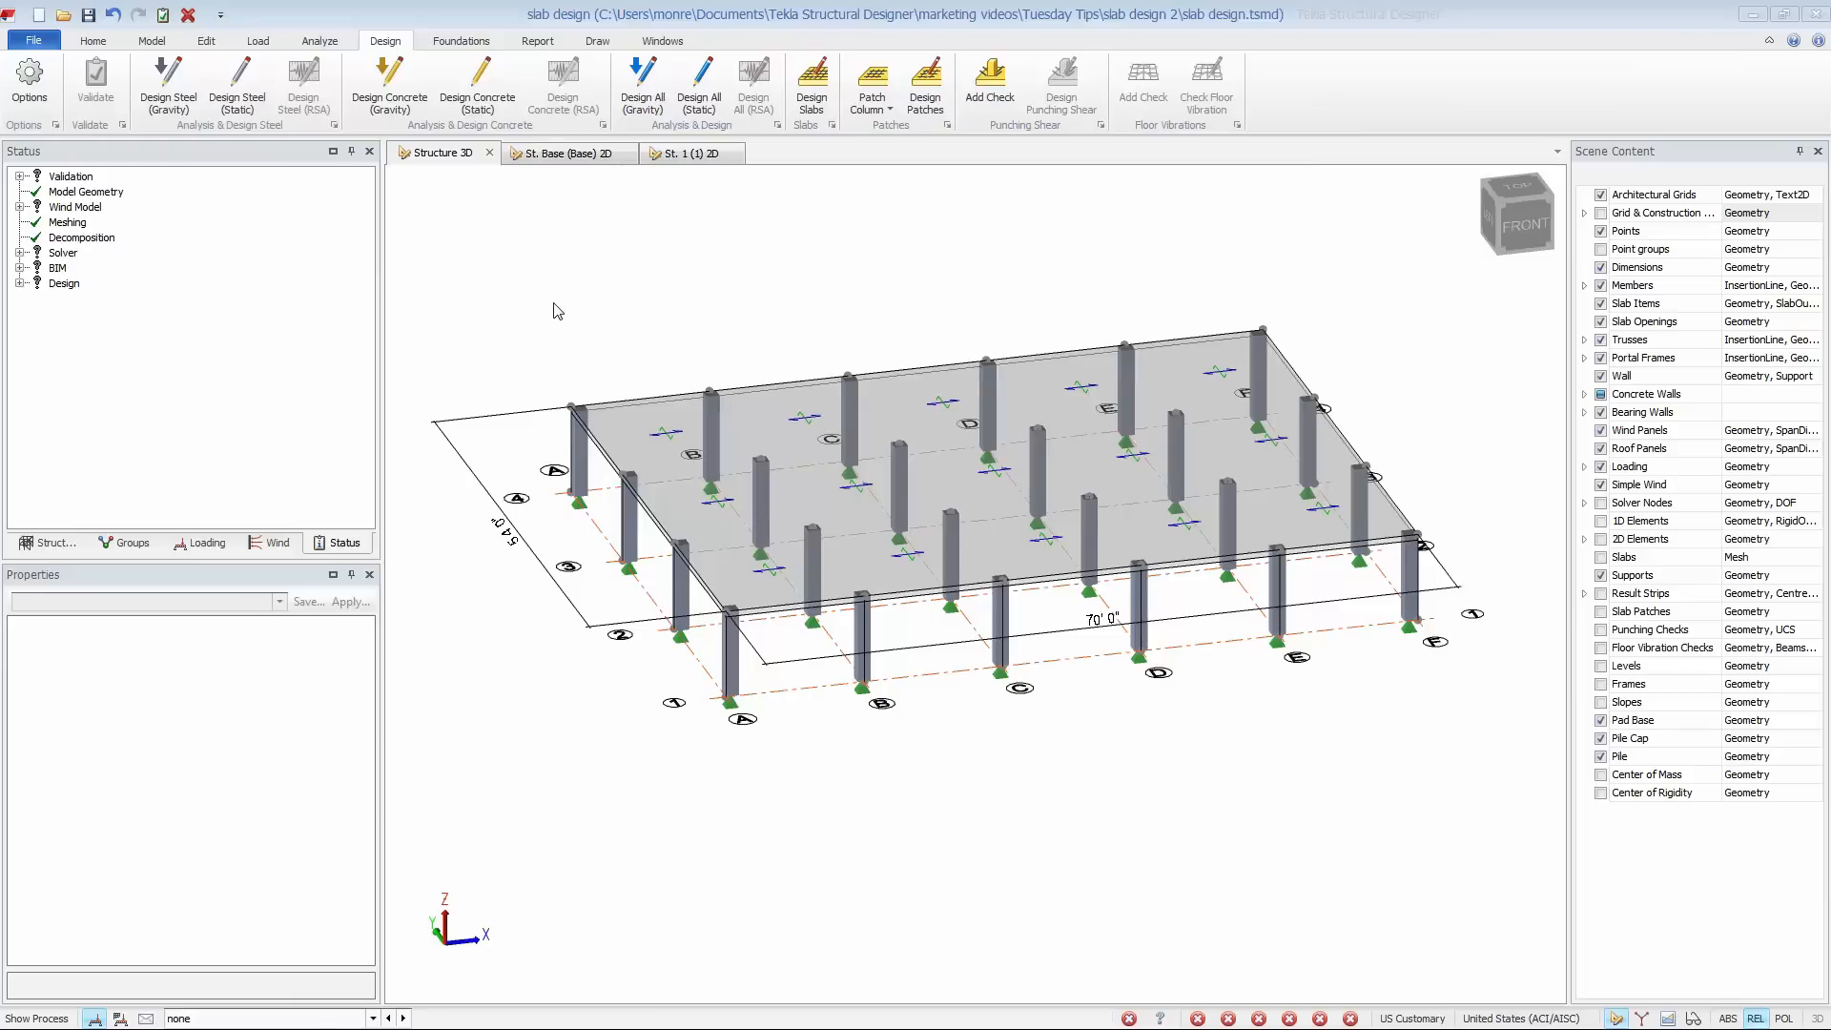
# - Display the dead and live loadcases on the 3D structure, finishing with the level 1 plan view
pyautogui.click(372, 1019)
pyautogui.click(285, 821)
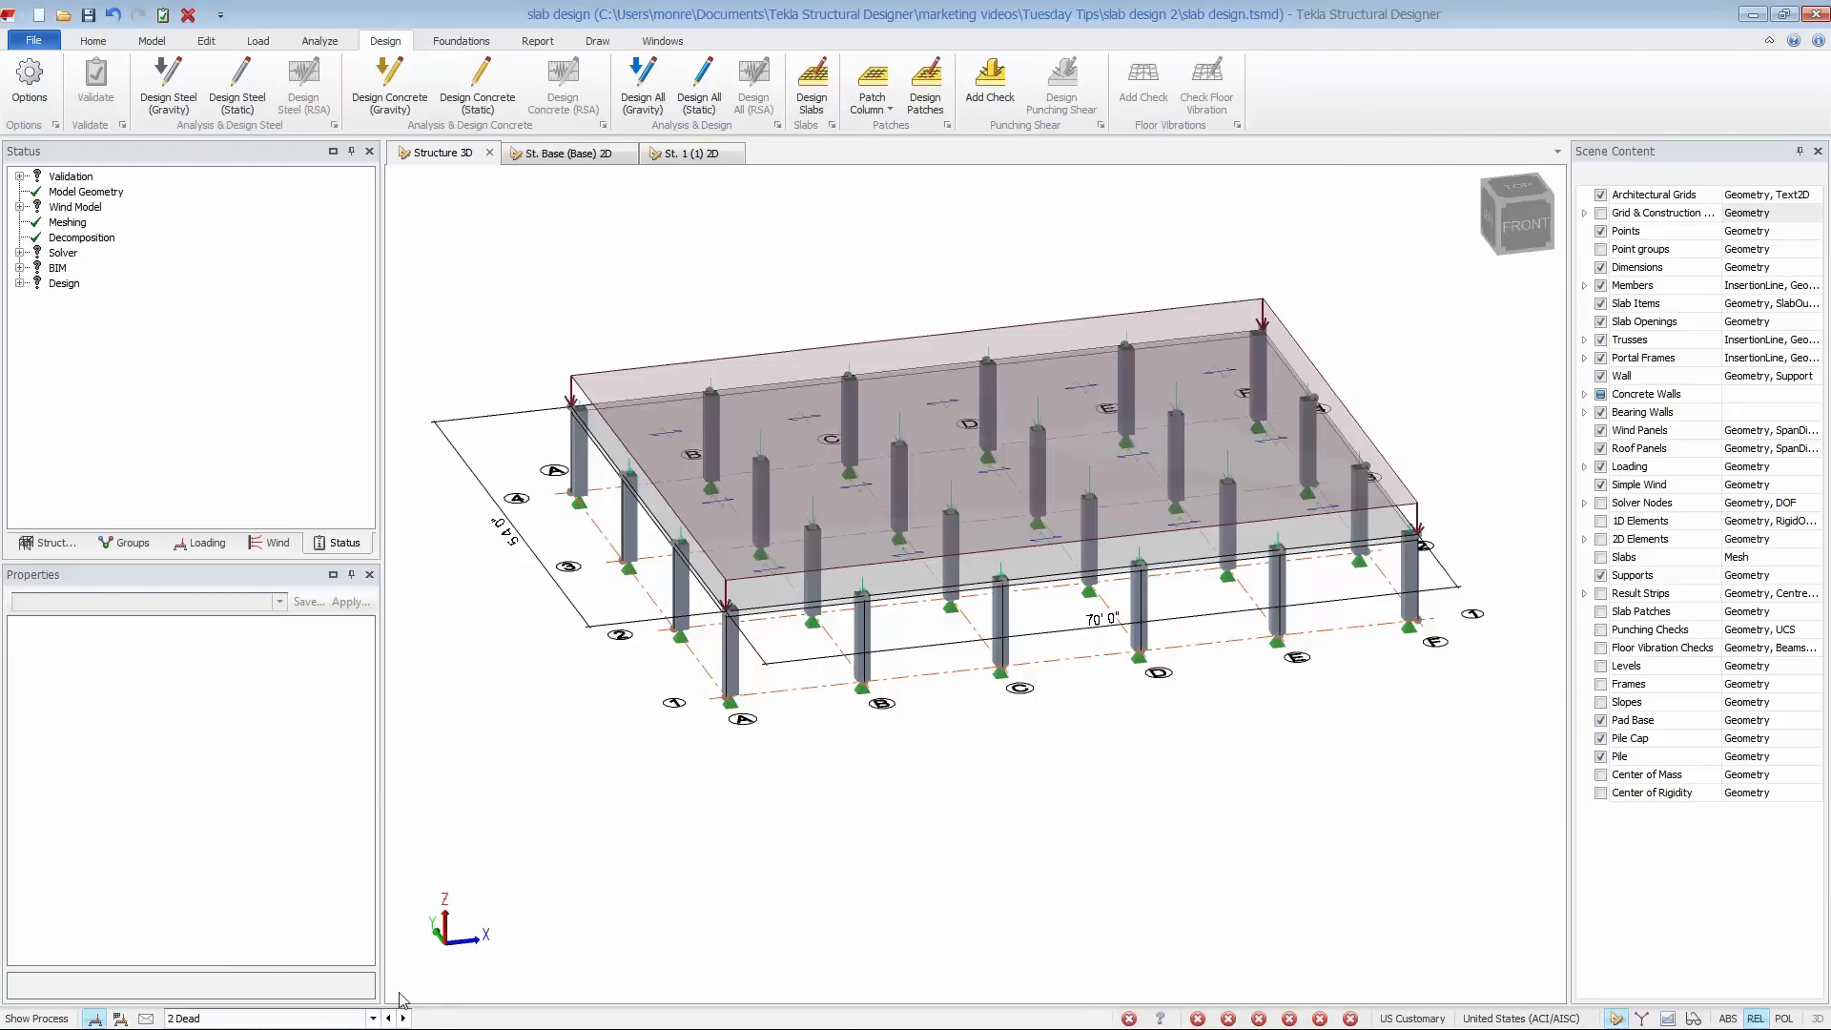
pyautogui.click(404, 1019)
pyautogui.click(692, 154)
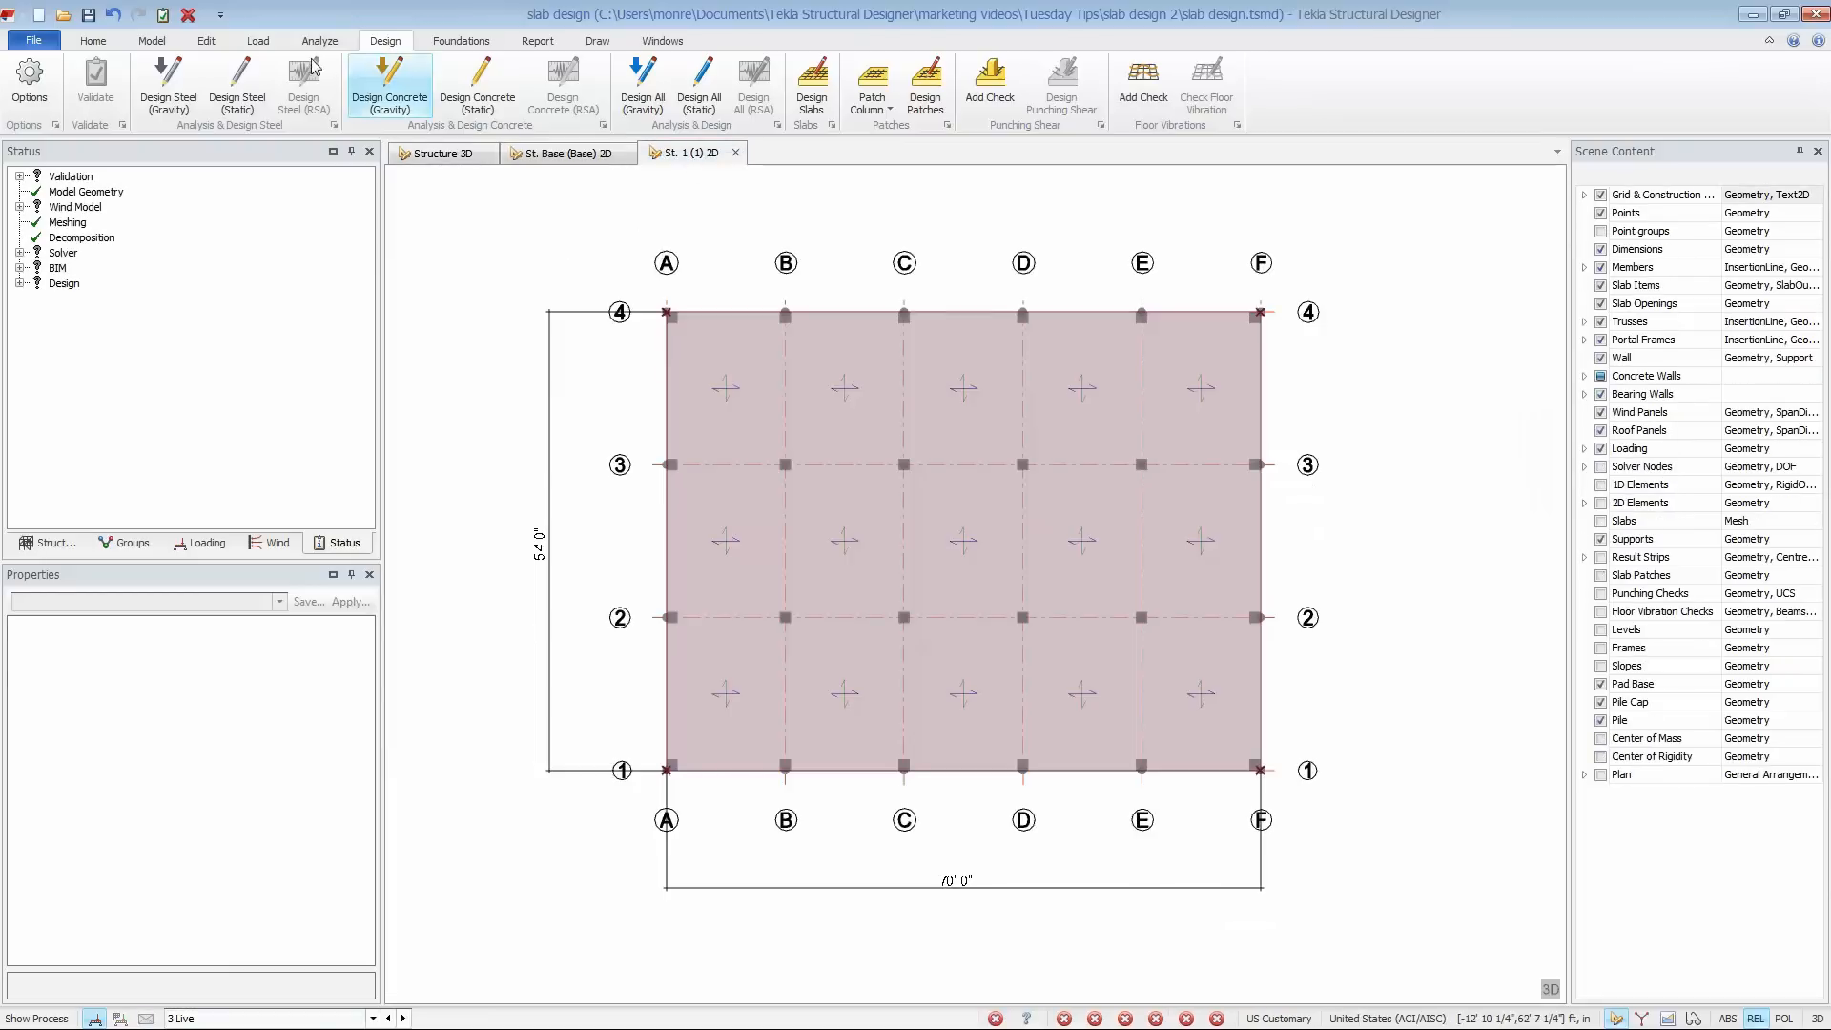
# - Review the live load patterns P1 Dir1, P2 Dir1 and P3 Dir1 on the level 1 slab
pyautogui.click(253, 42)
pyautogui.click(210, 86)
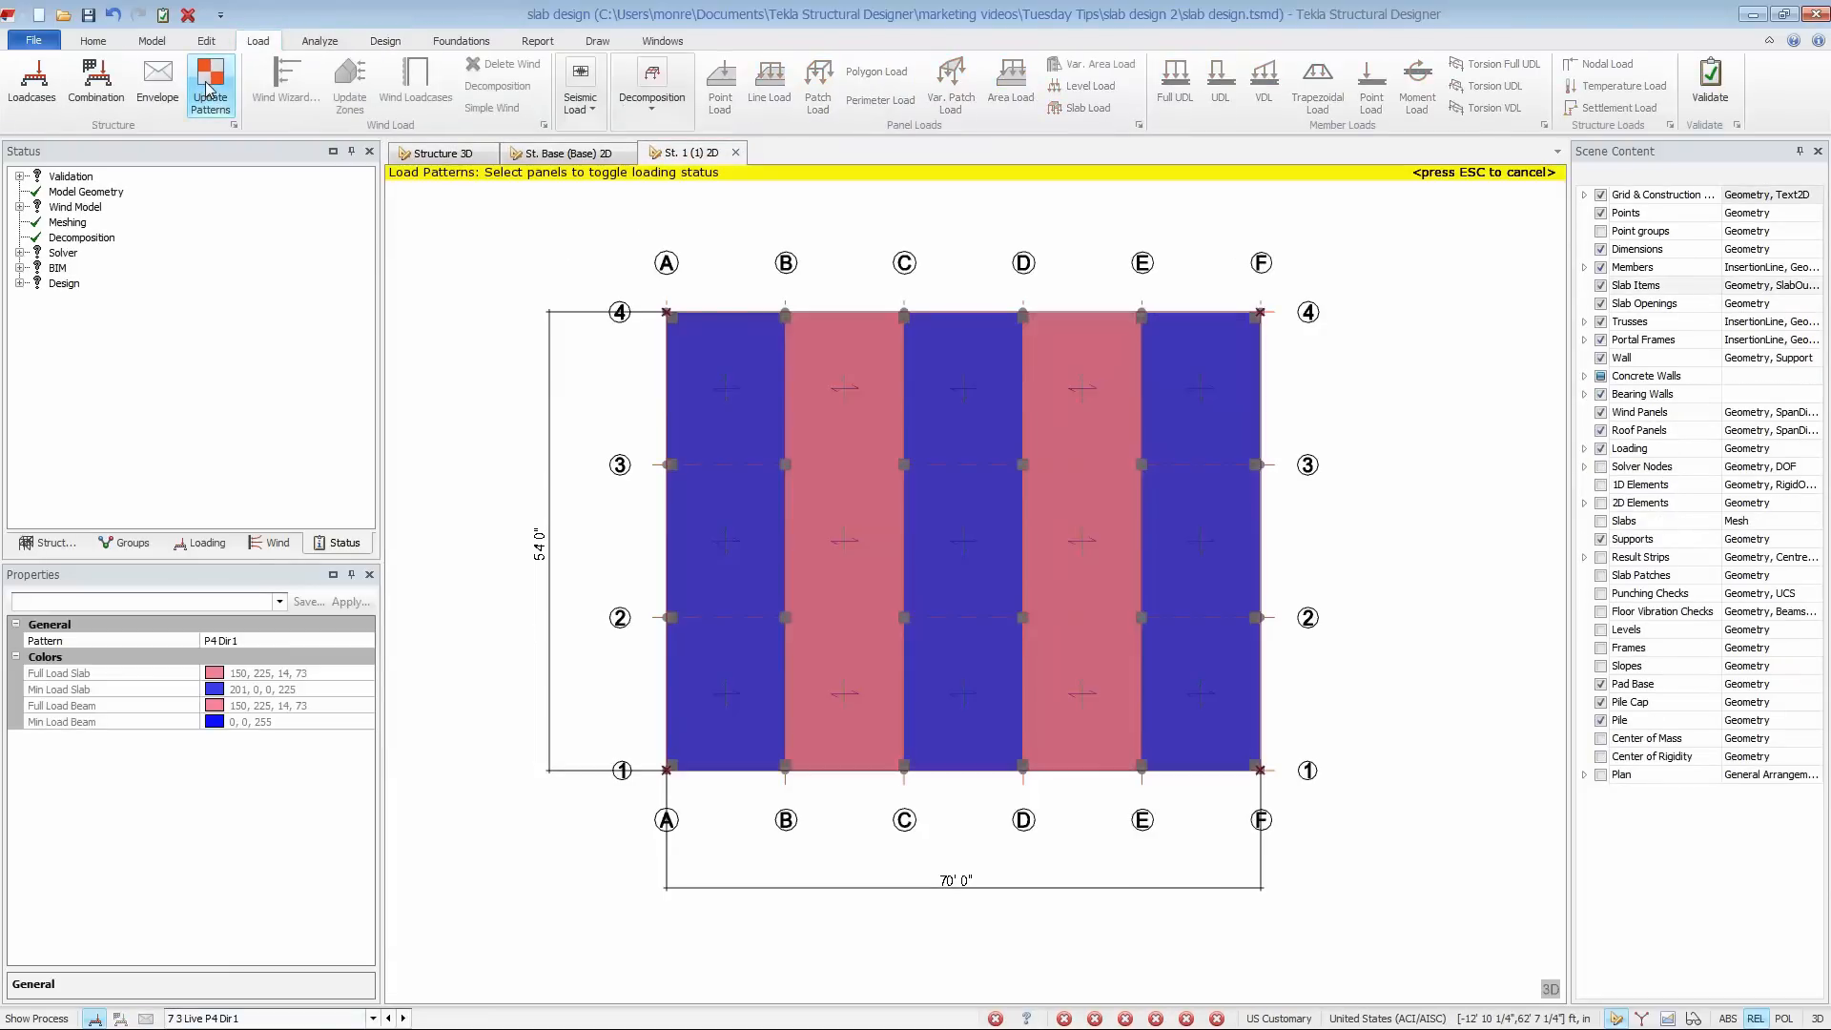
pyautogui.click(286, 641)
pyautogui.click(366, 641)
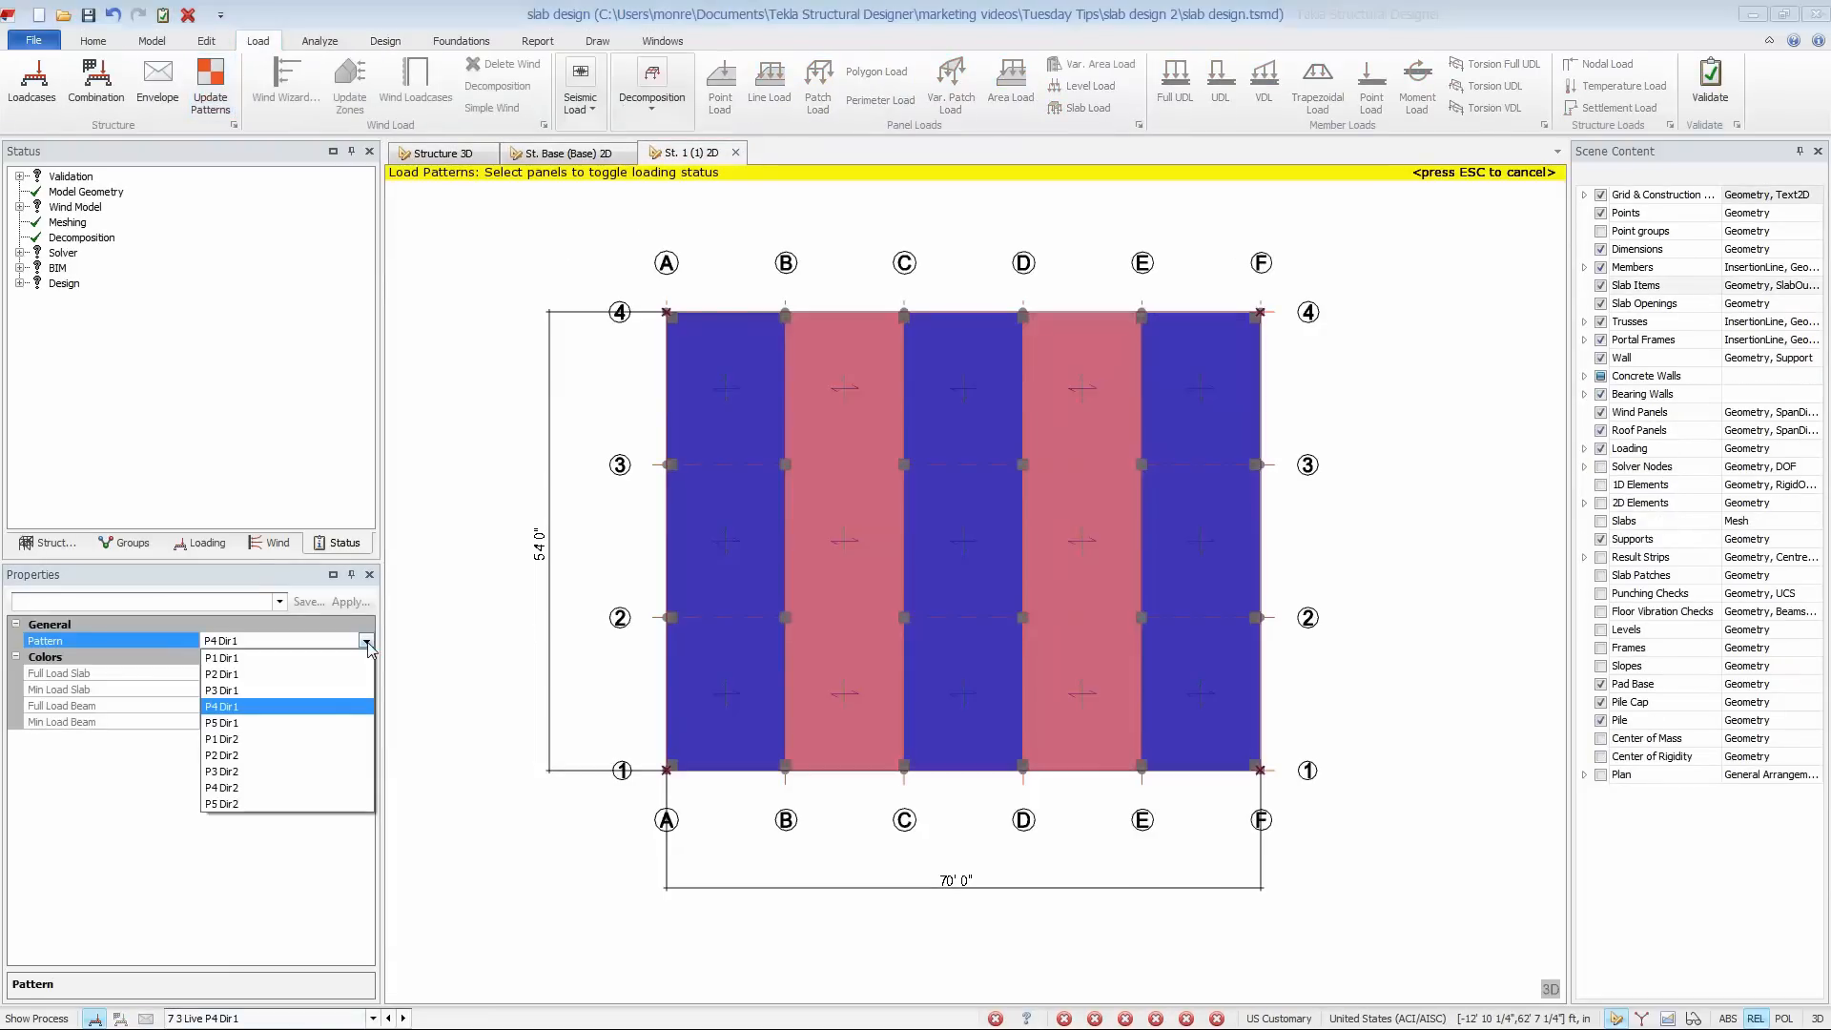
pyautogui.click(361, 663)
pyautogui.click(366, 641)
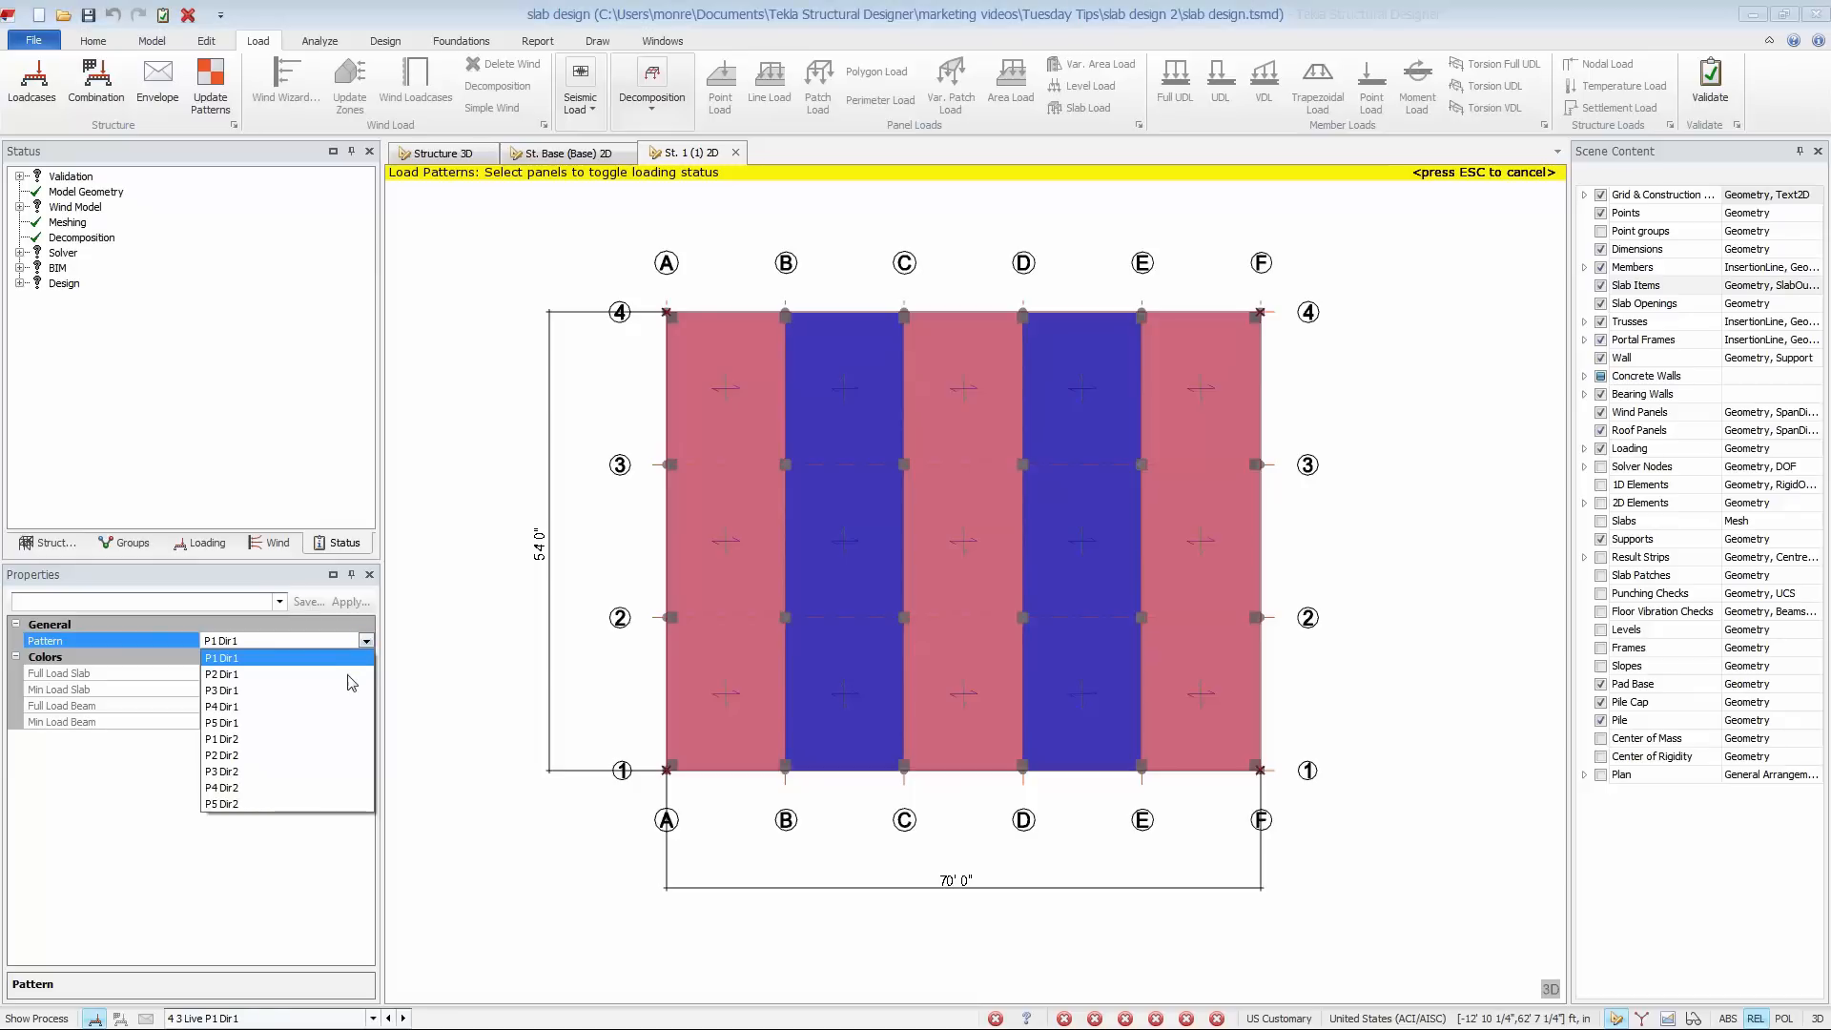
pyautogui.click(358, 673)
pyautogui.click(367, 641)
pyautogui.click(340, 690)
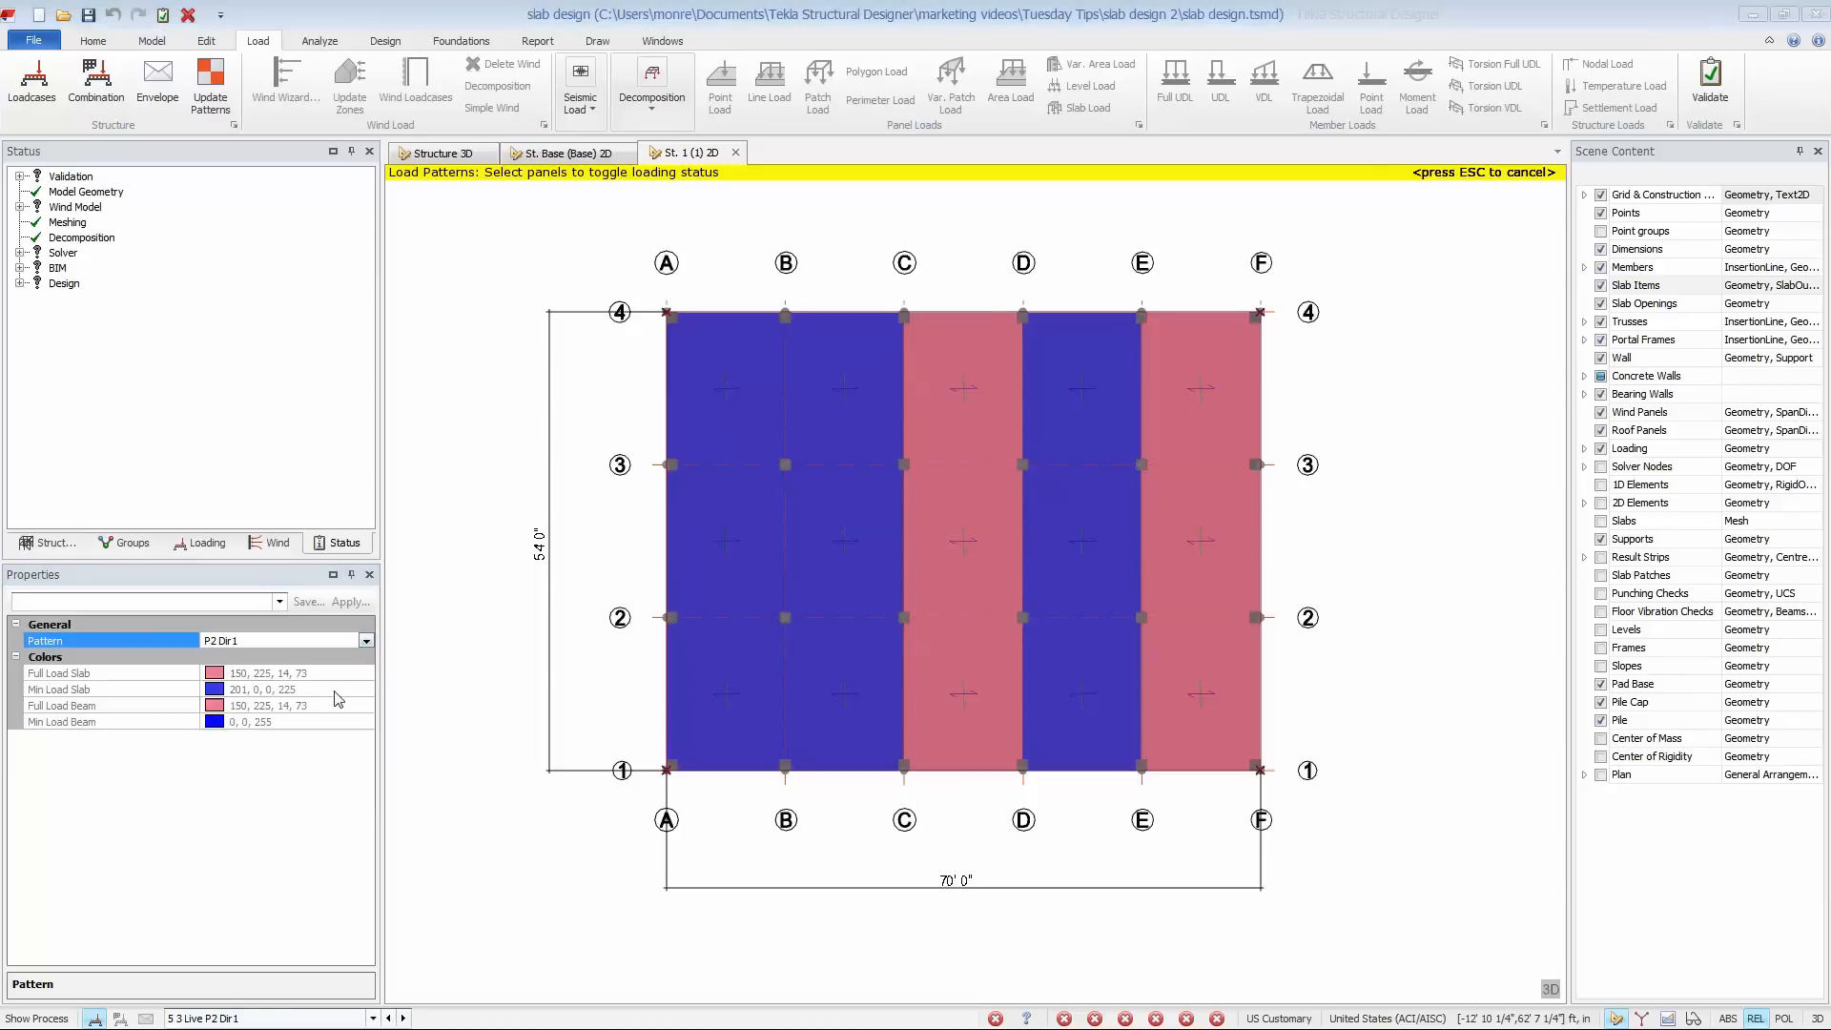
pyautogui.click(500, 327)
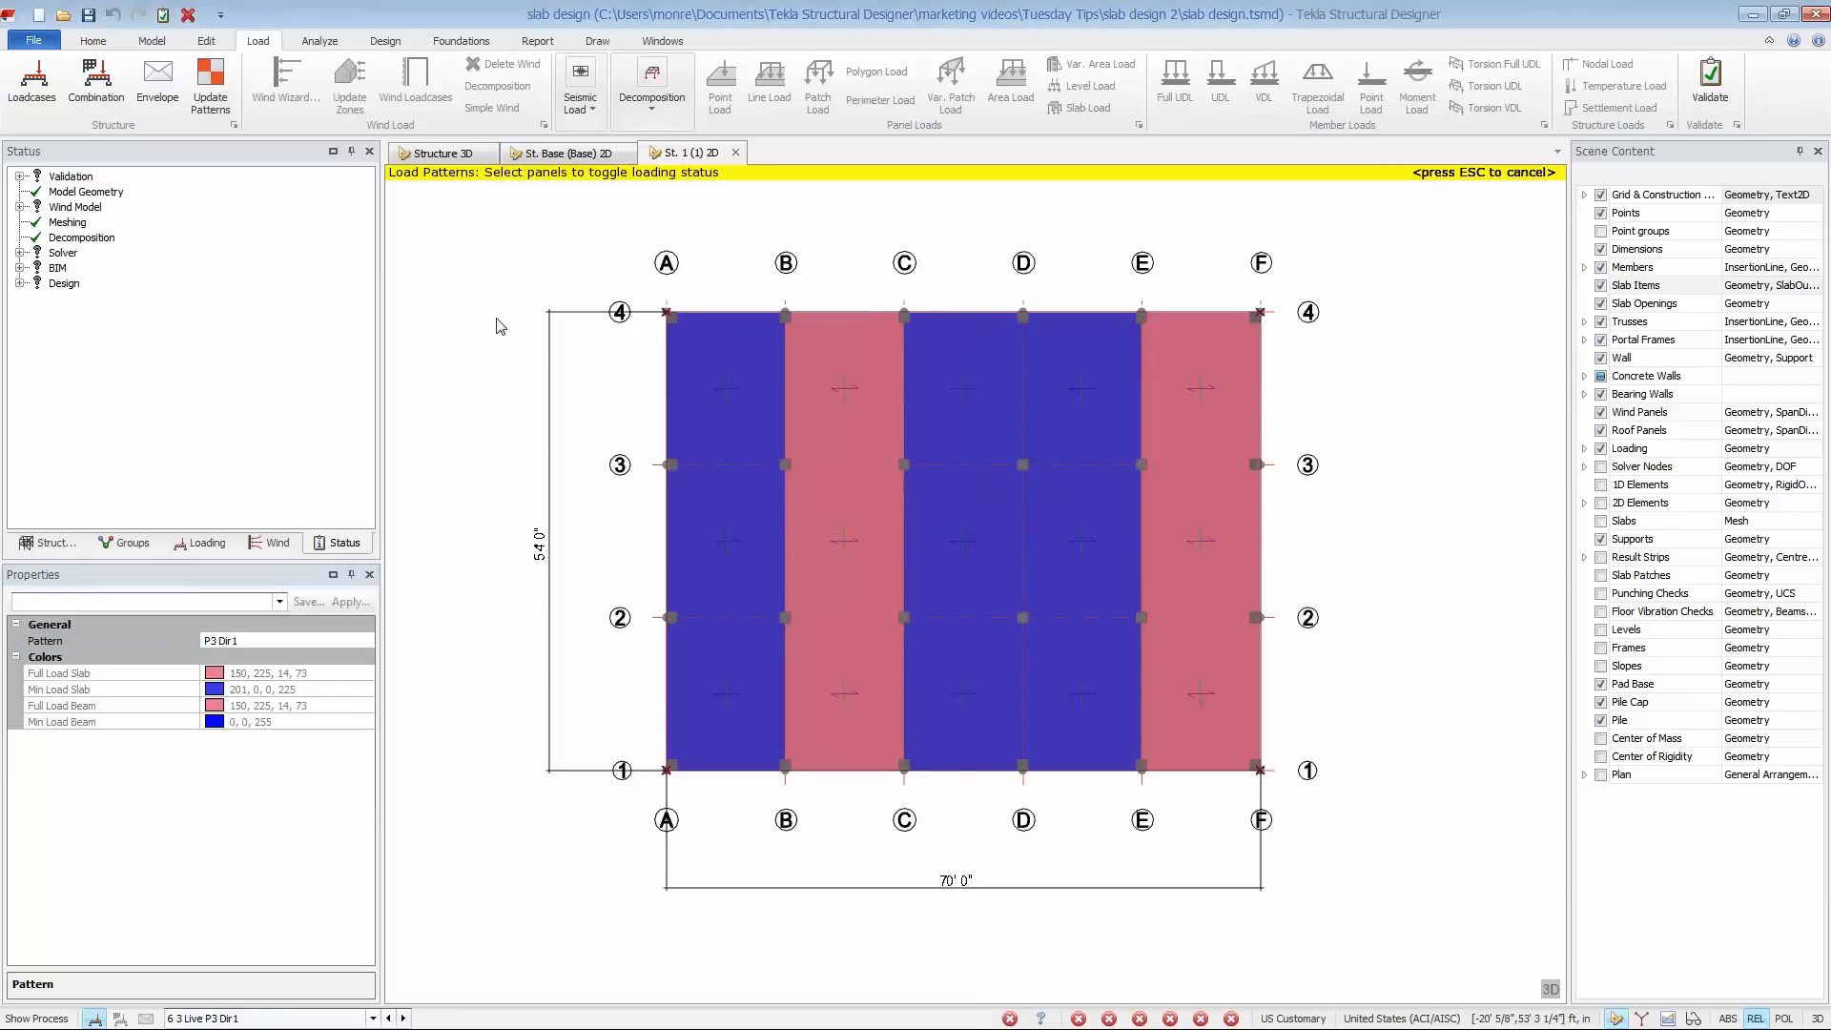
pyautogui.press('Escape')
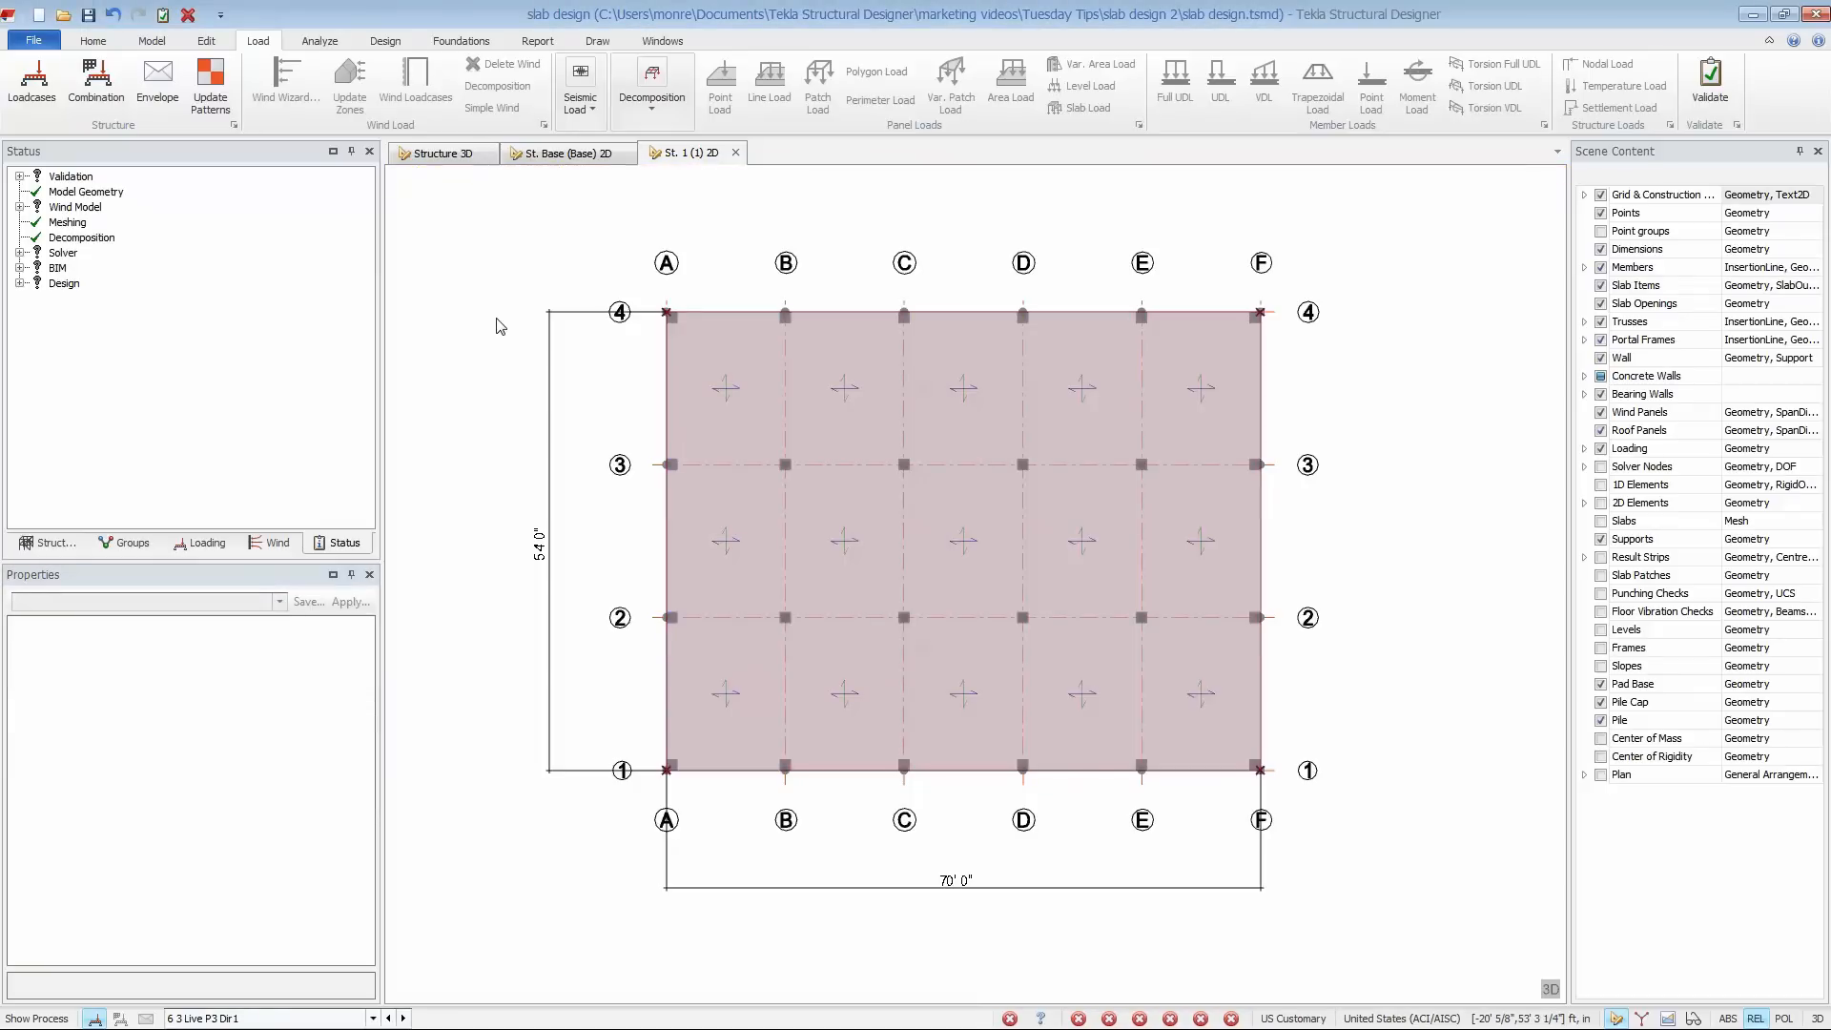
# - Set the displayed loadcase to none so the slab plan shows without loading
pyautogui.click(373, 1020)
pyautogui.scroll(-1, 317, 988)
pyautogui.click(296, 1001)
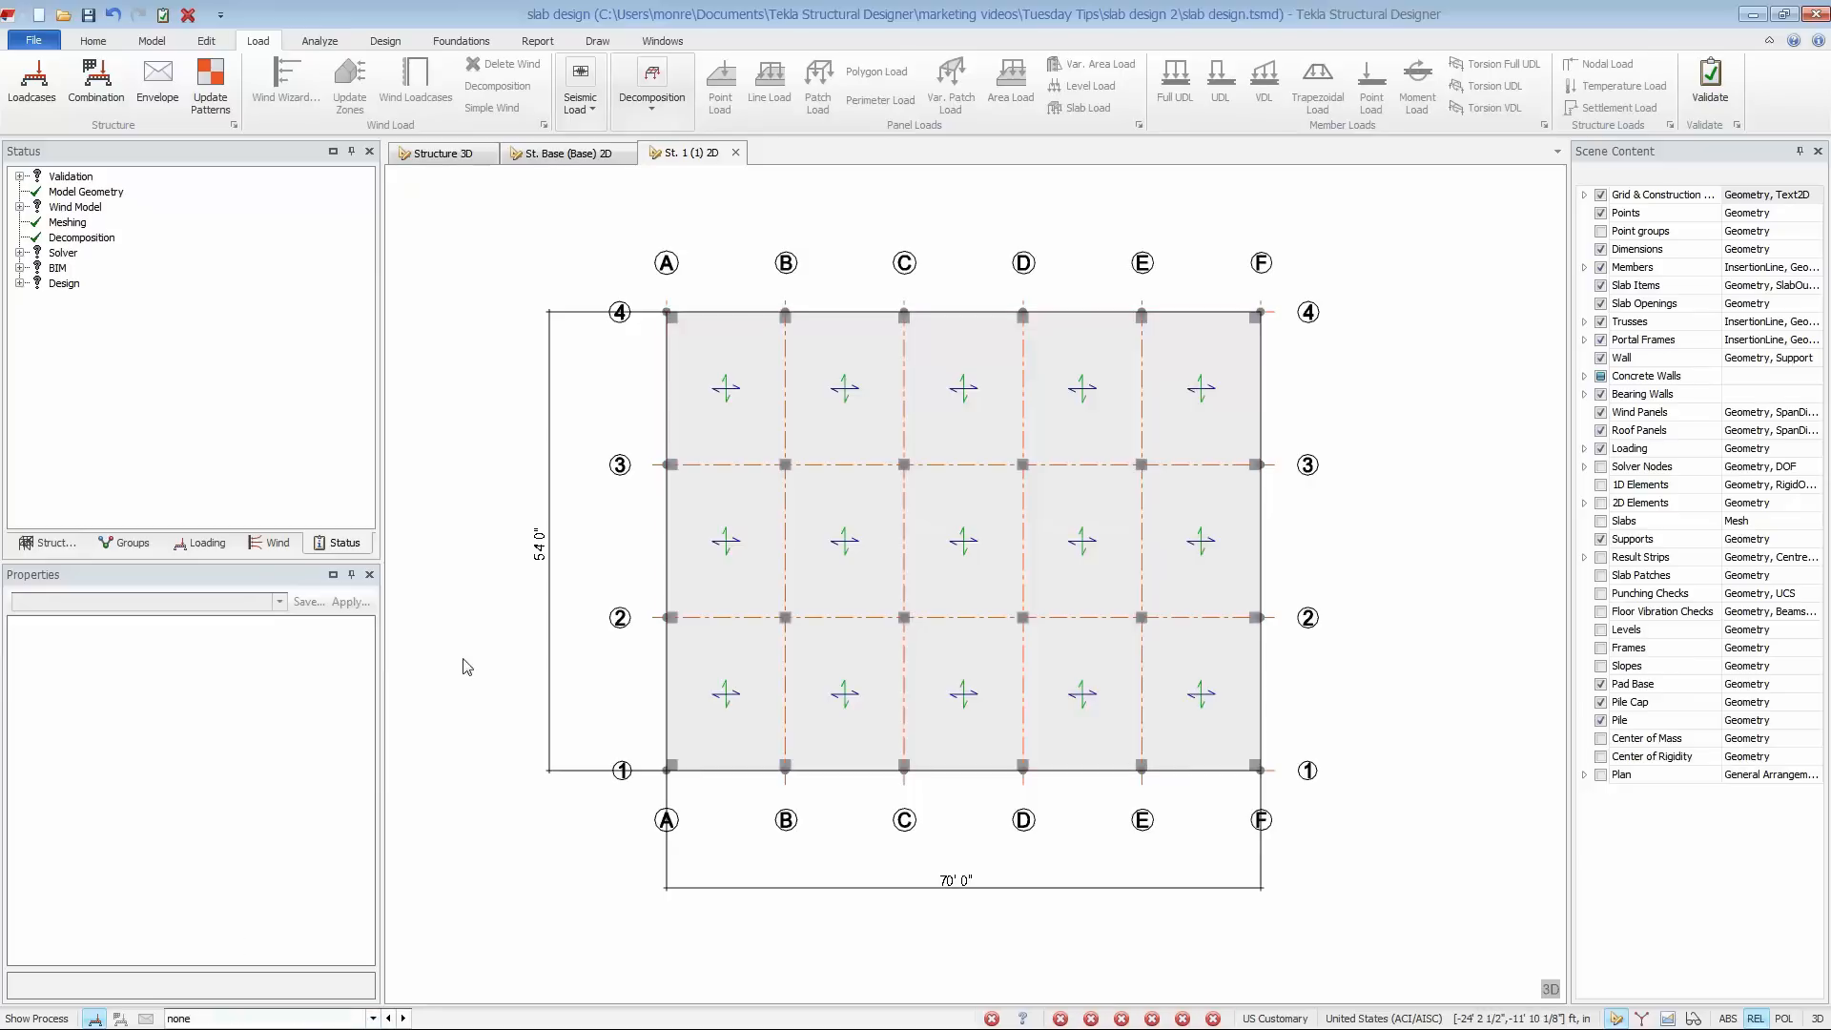
# - Add a quick parallel construction line 35' from grid line A across the slab
pyautogui.click(398, 42)
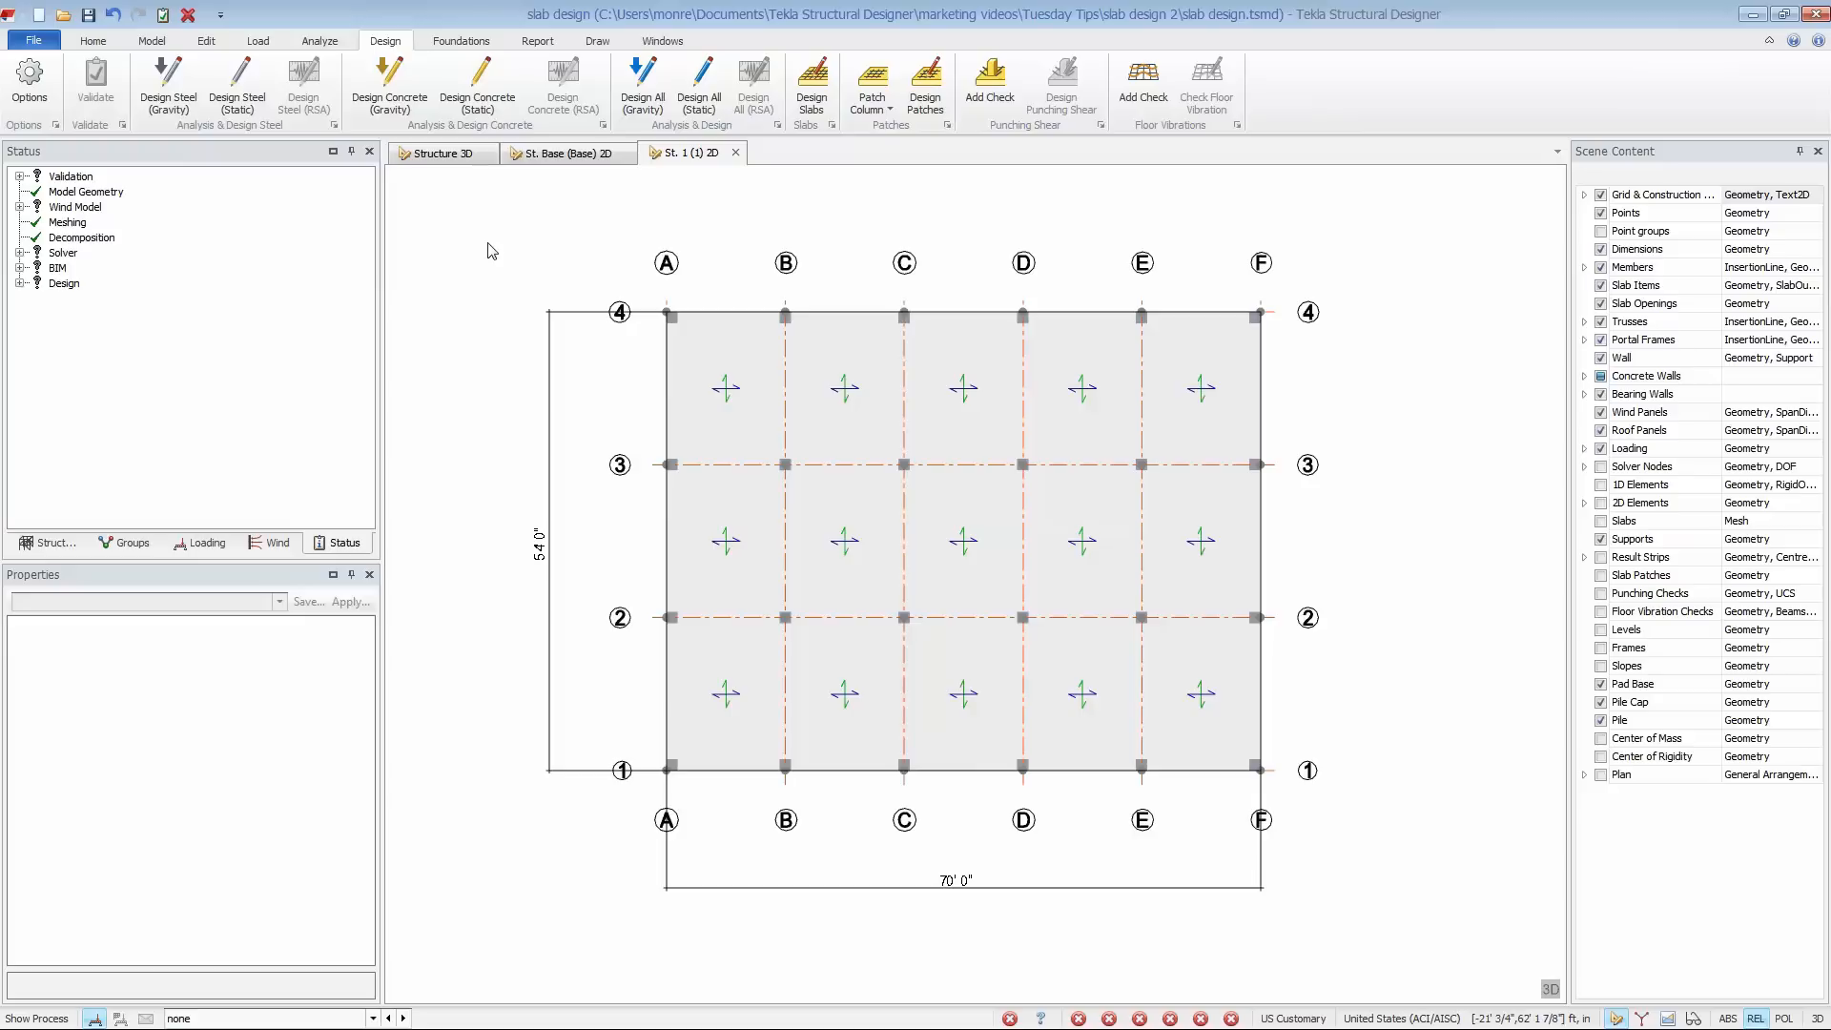
pyautogui.click(152, 40)
pyautogui.click(269, 109)
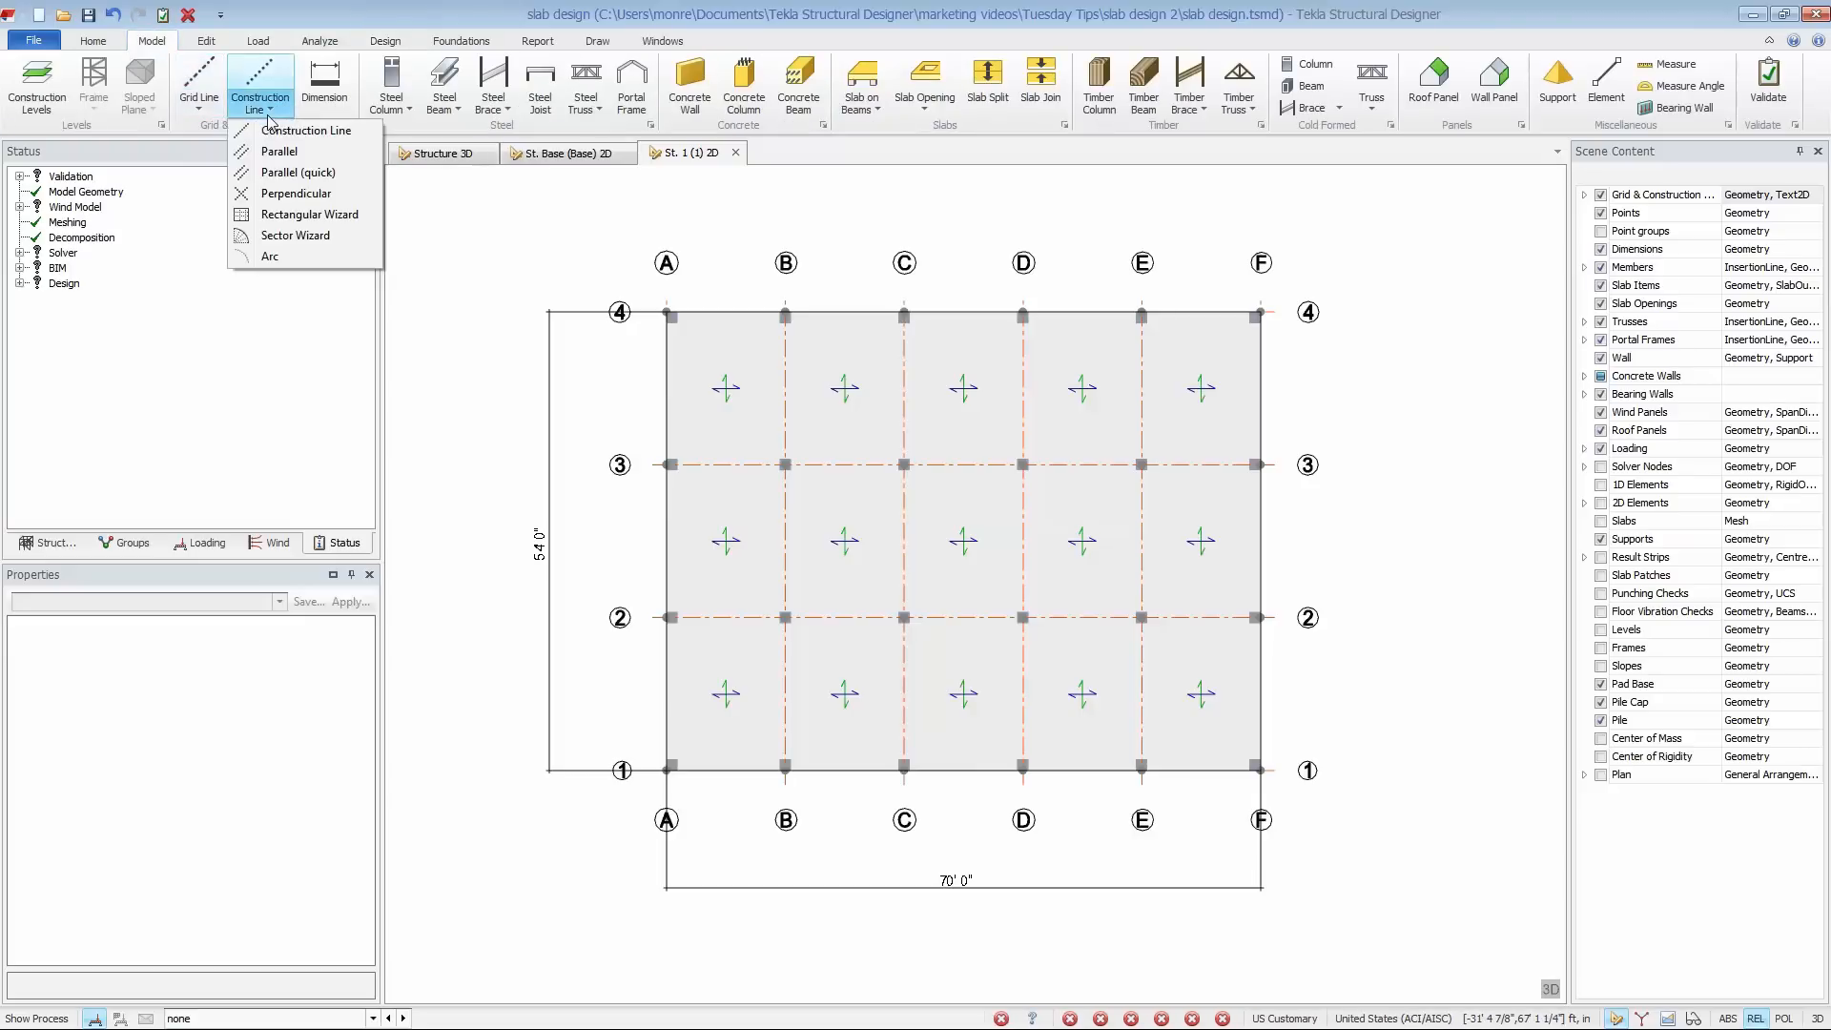
pyautogui.click(299, 171)
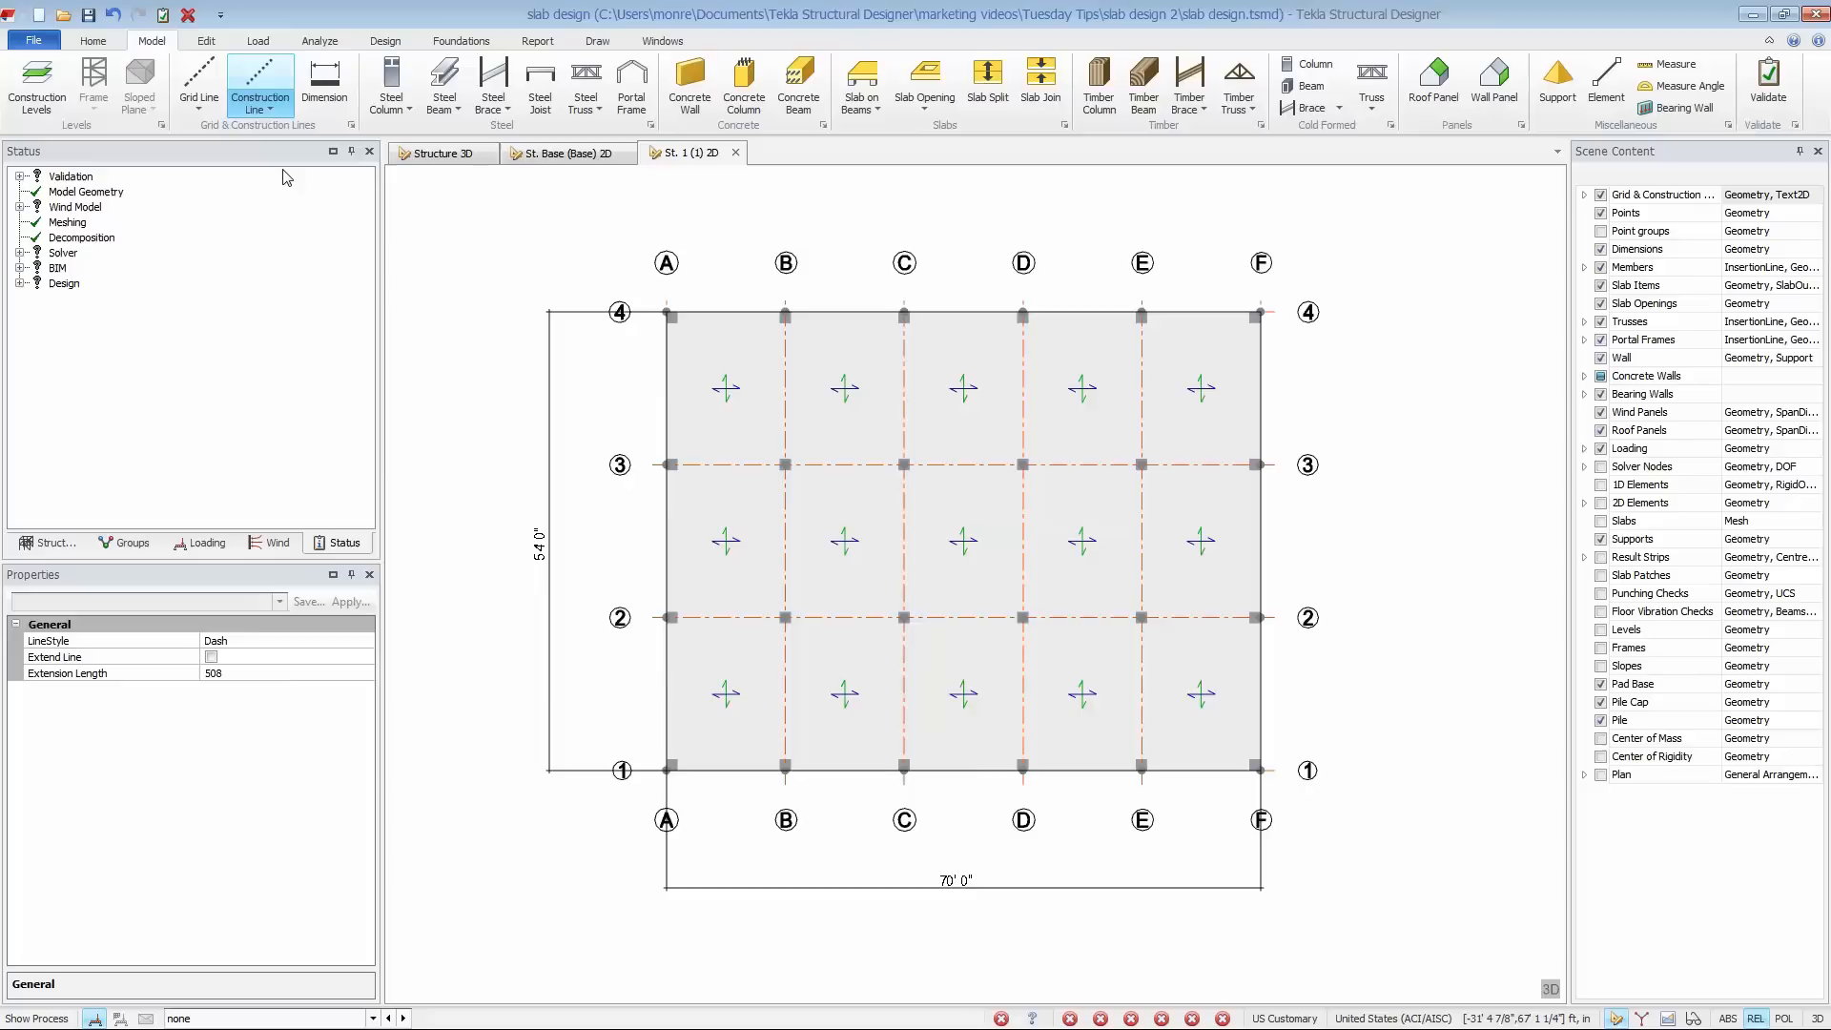
pyautogui.click(671, 434)
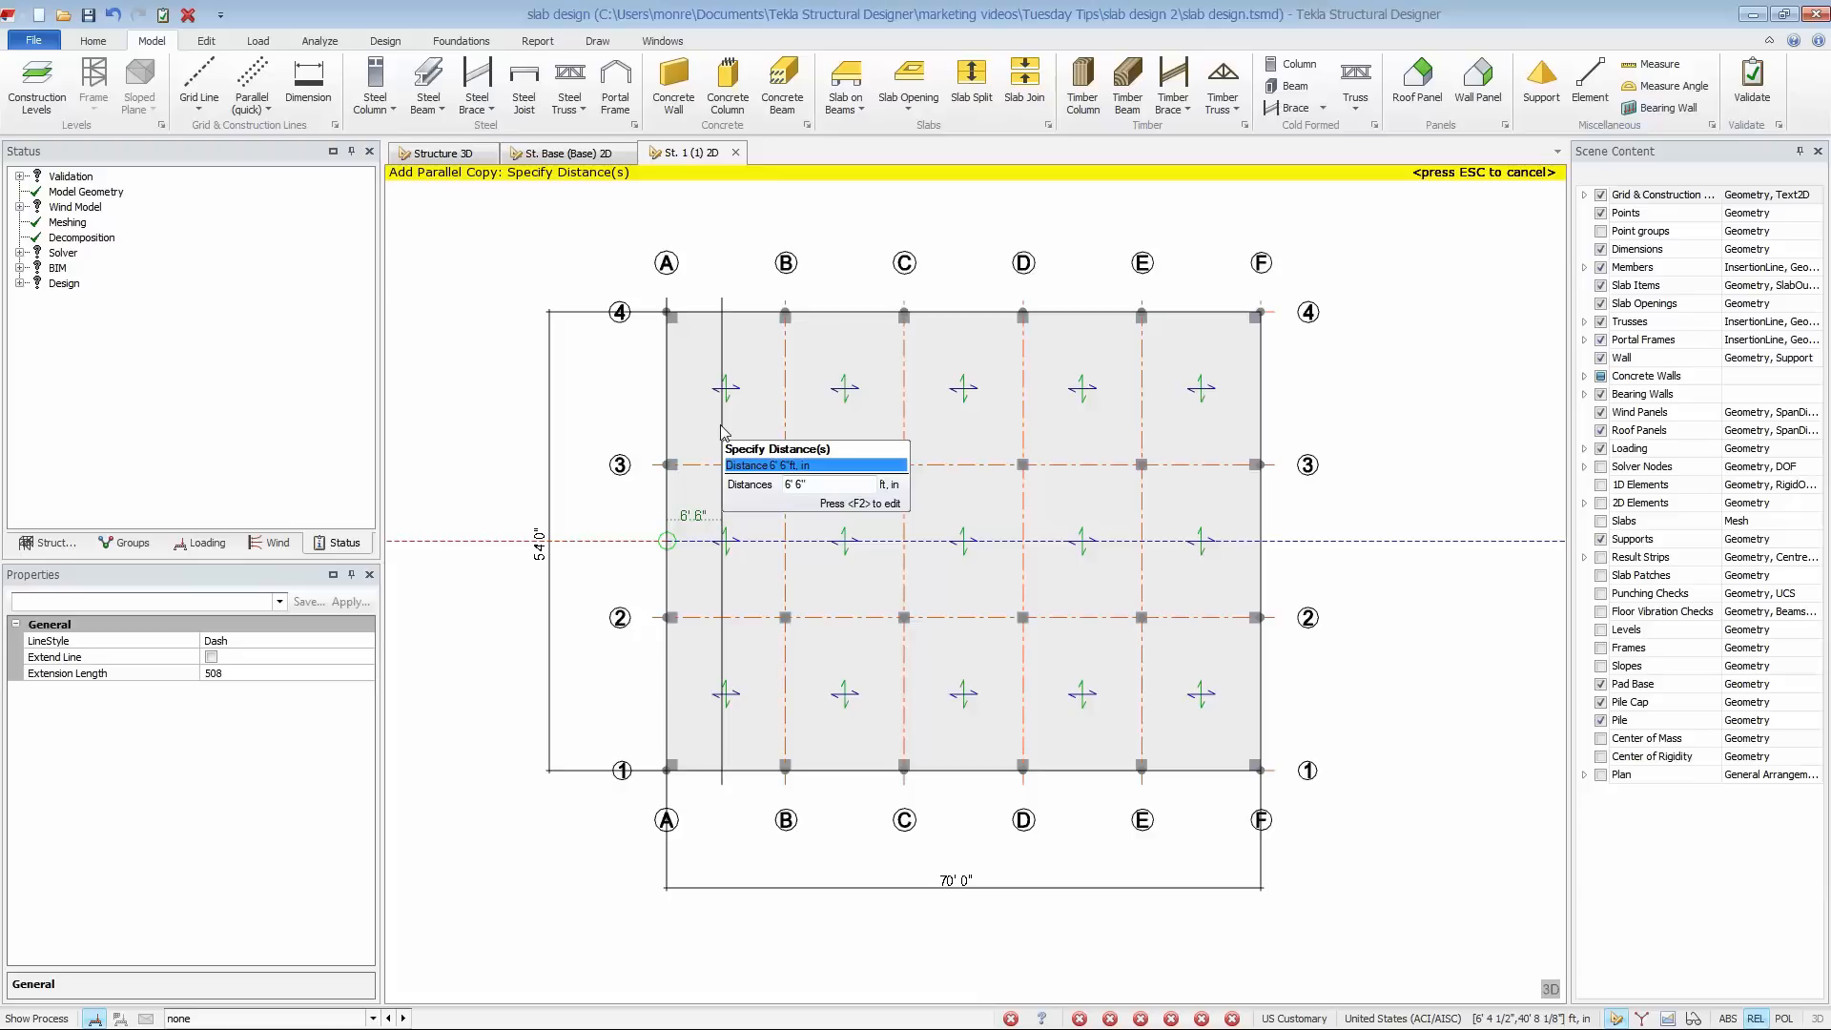
pyautogui.press('F2')
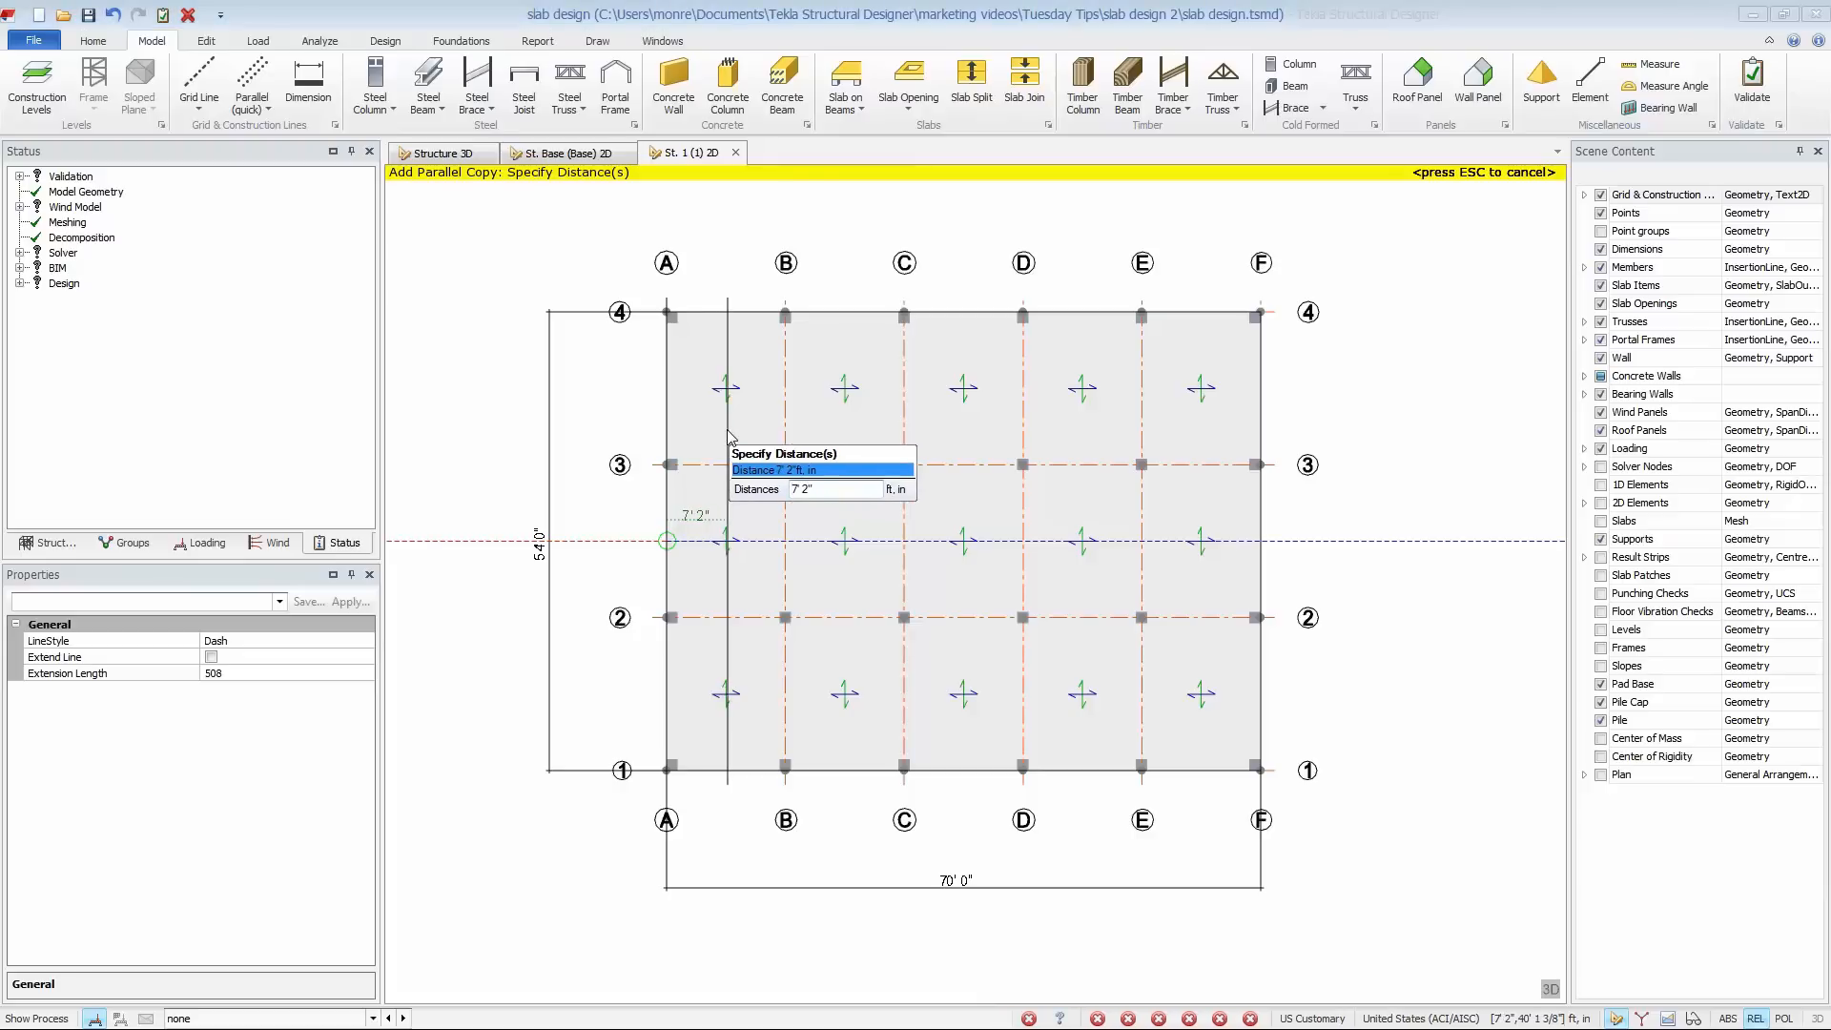
pyautogui.write("35'")
pyautogui.press('Return')
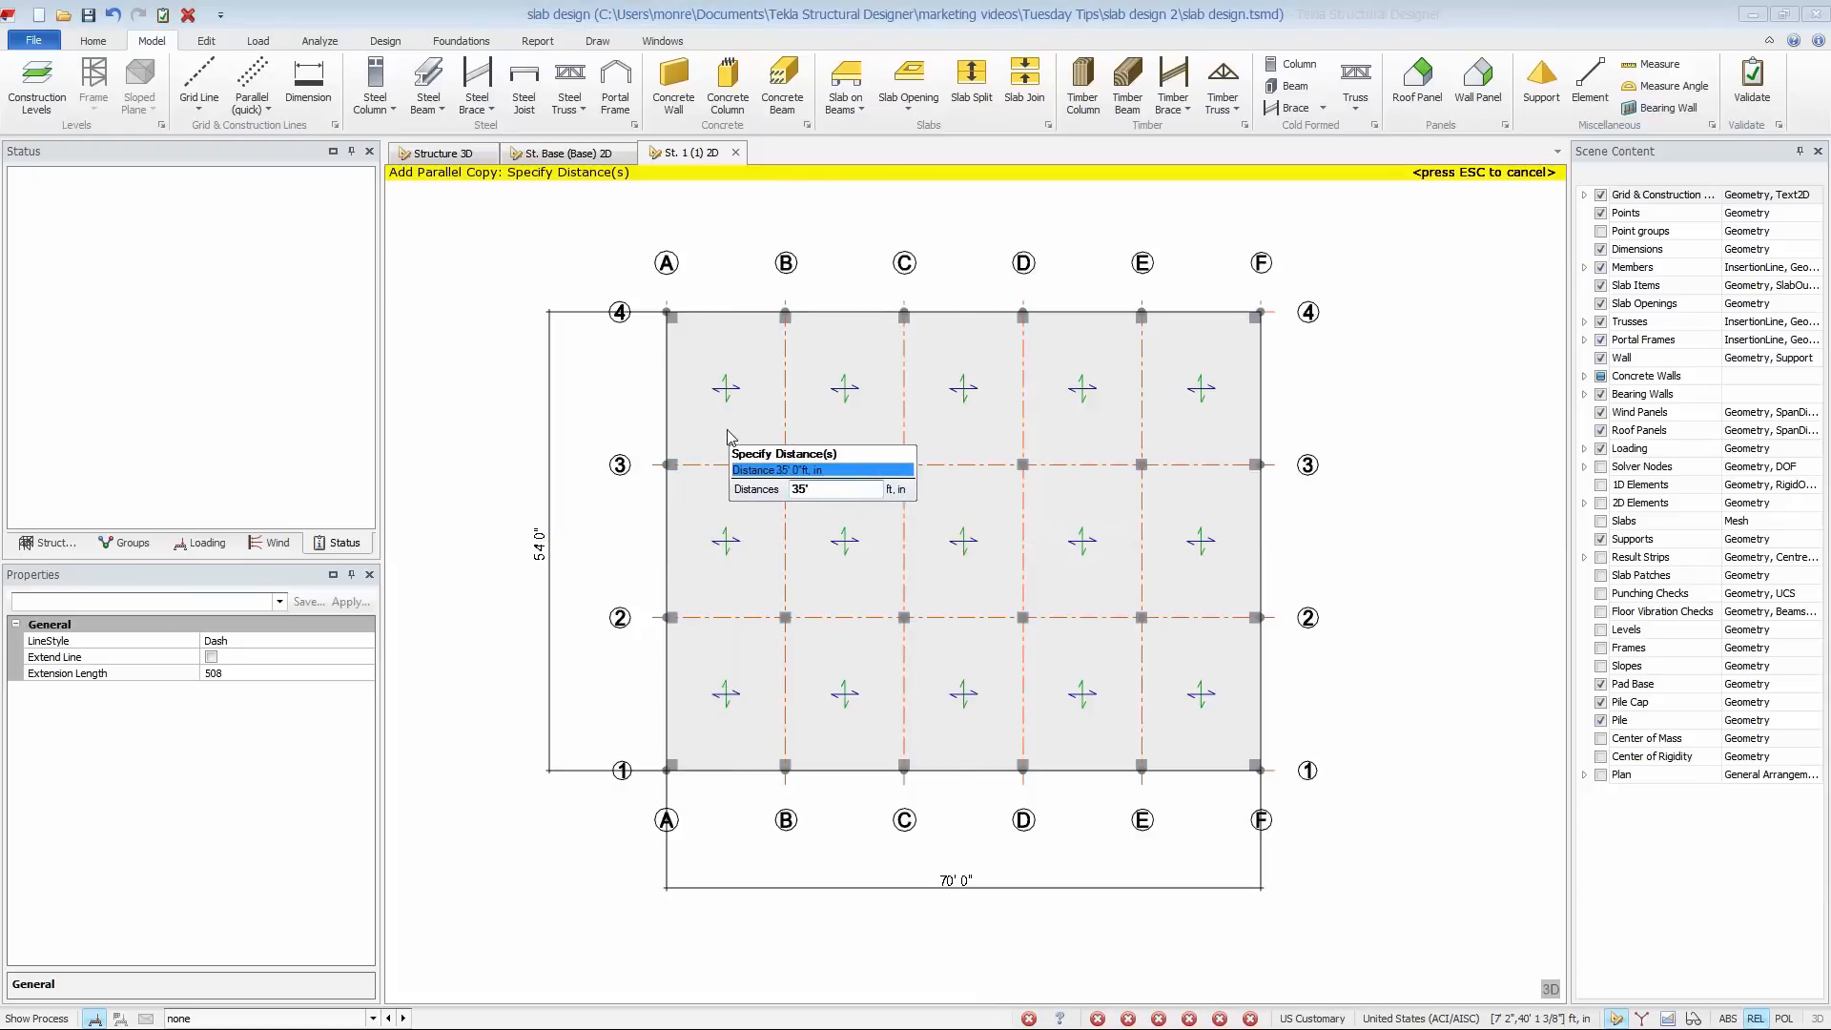
pyautogui.press('Escape')
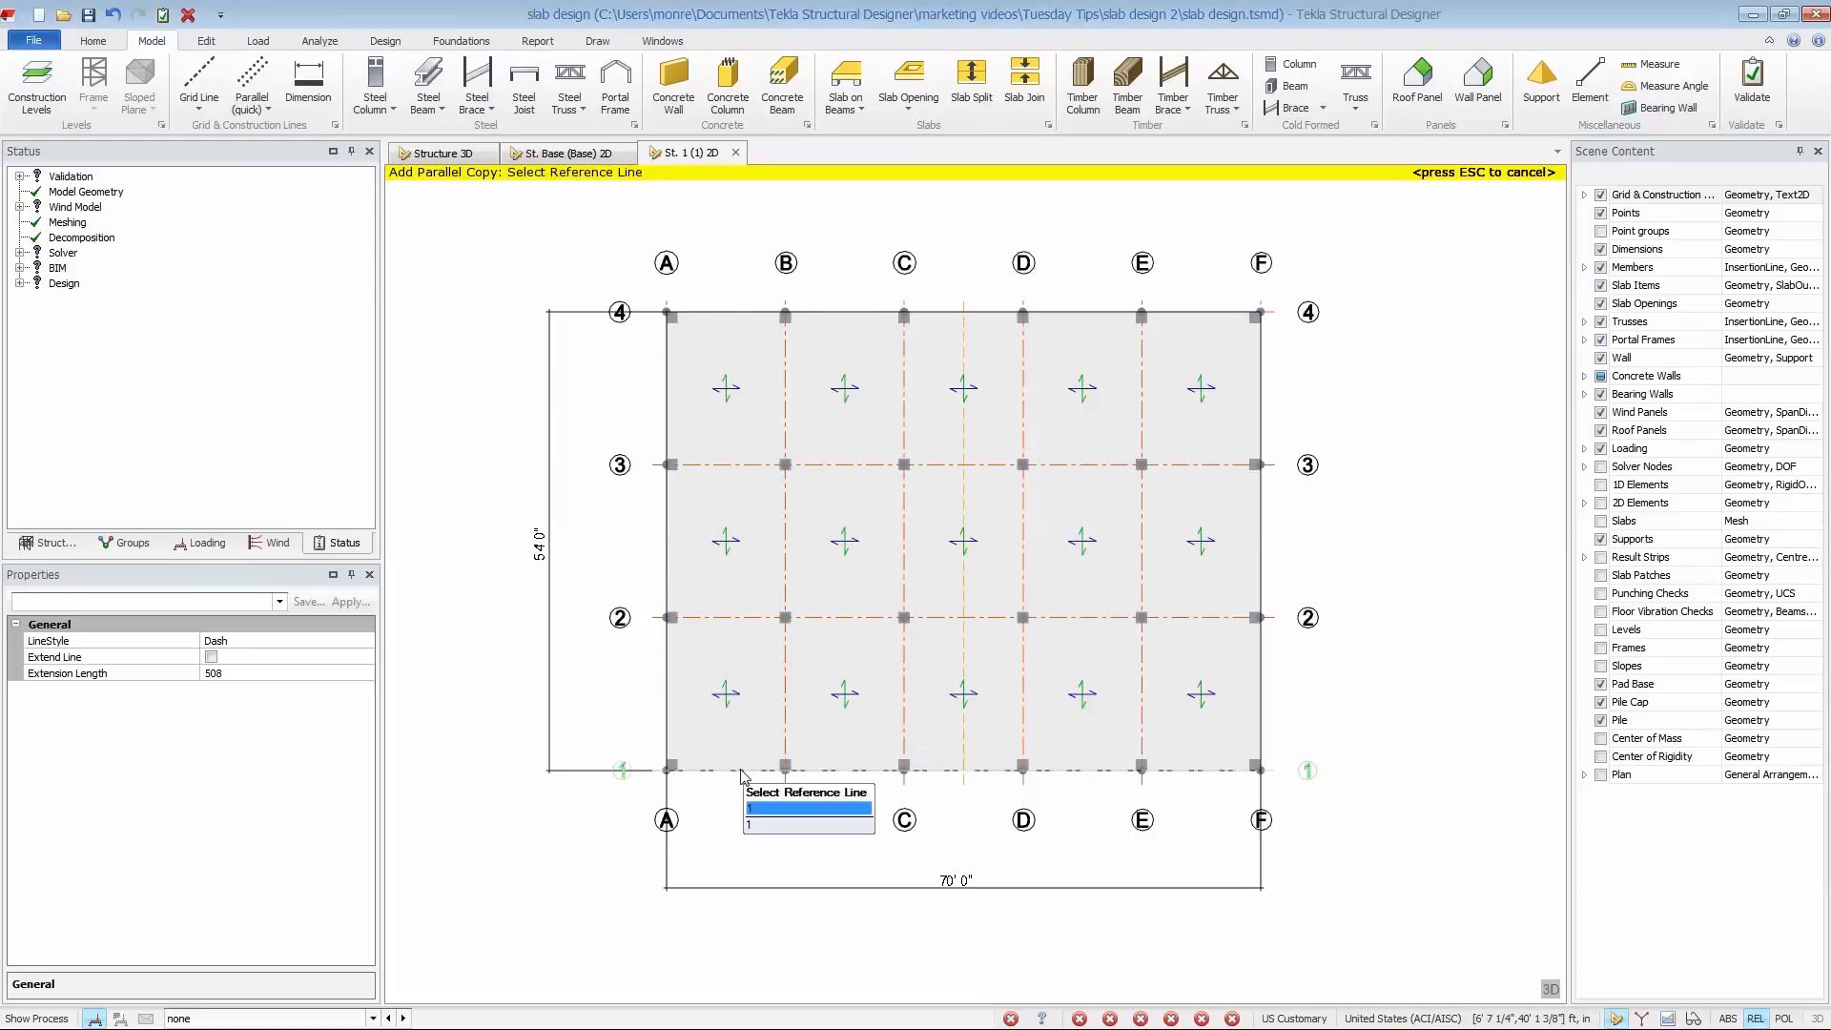
# - Add a parallel construction line 27' from grid line 1 across the slab and finish the command
pyautogui.click(740, 769)
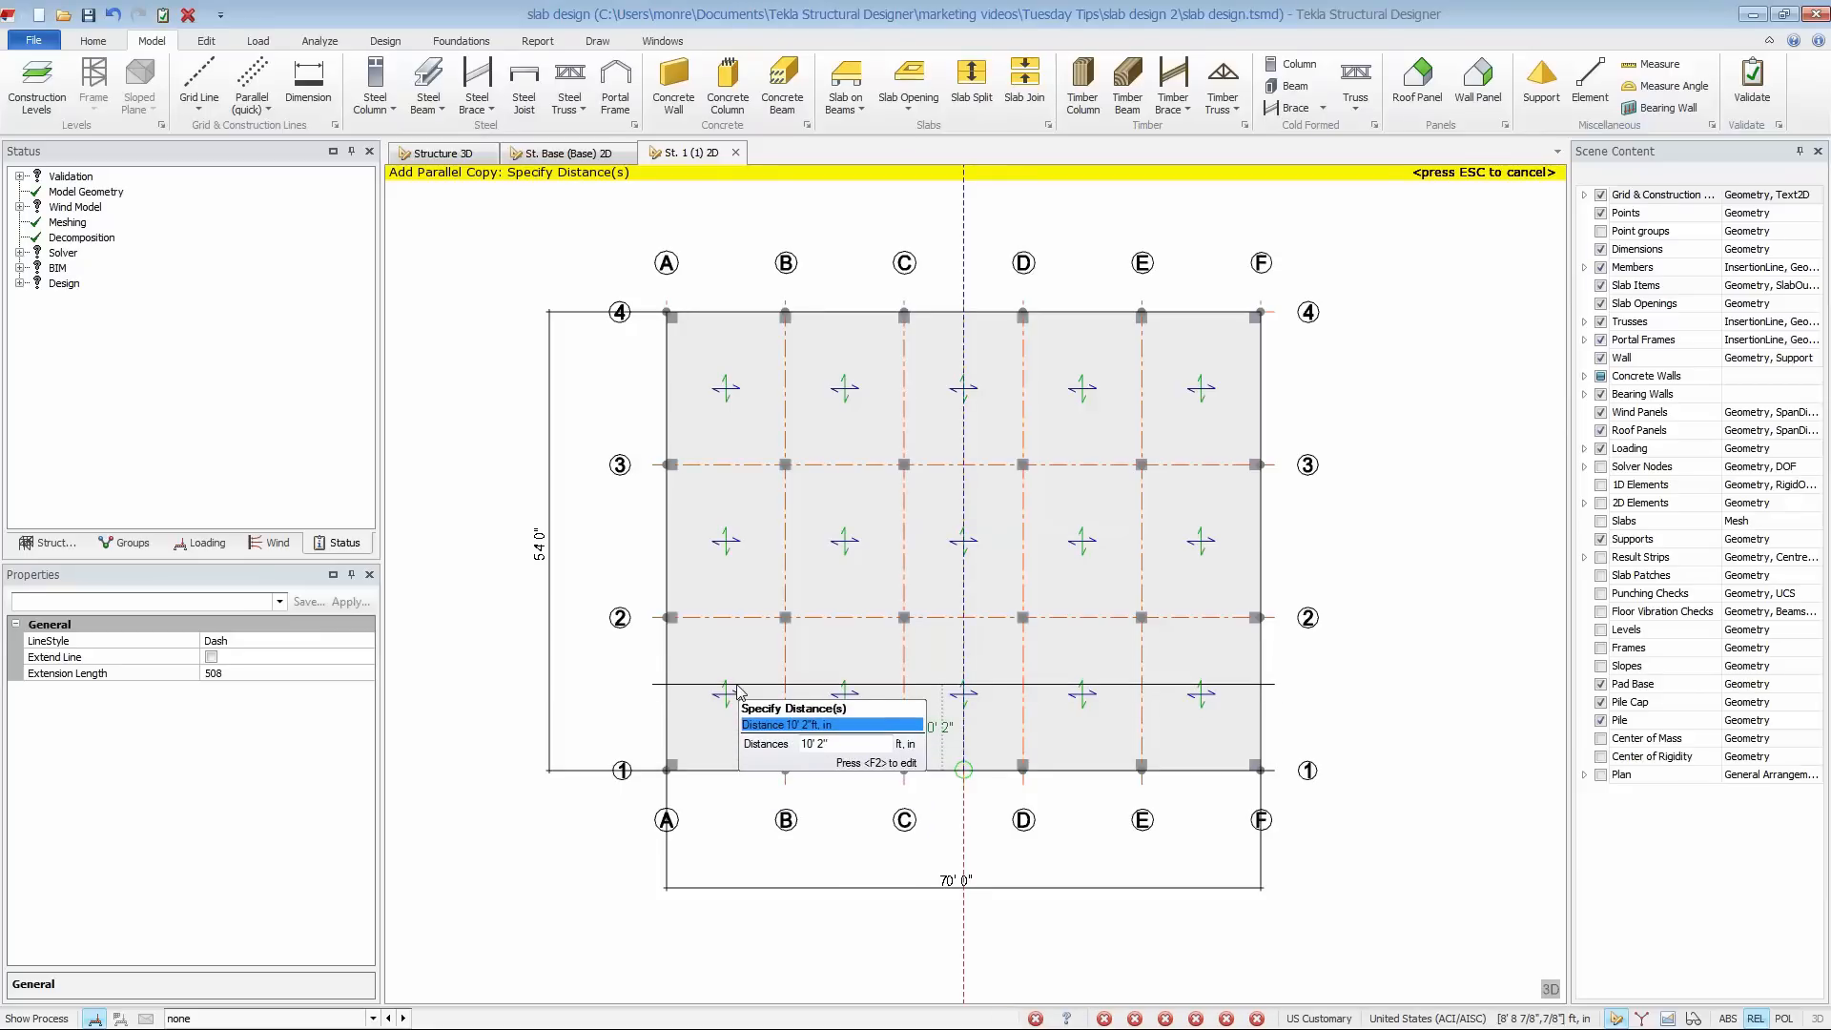
pyautogui.write("10'")
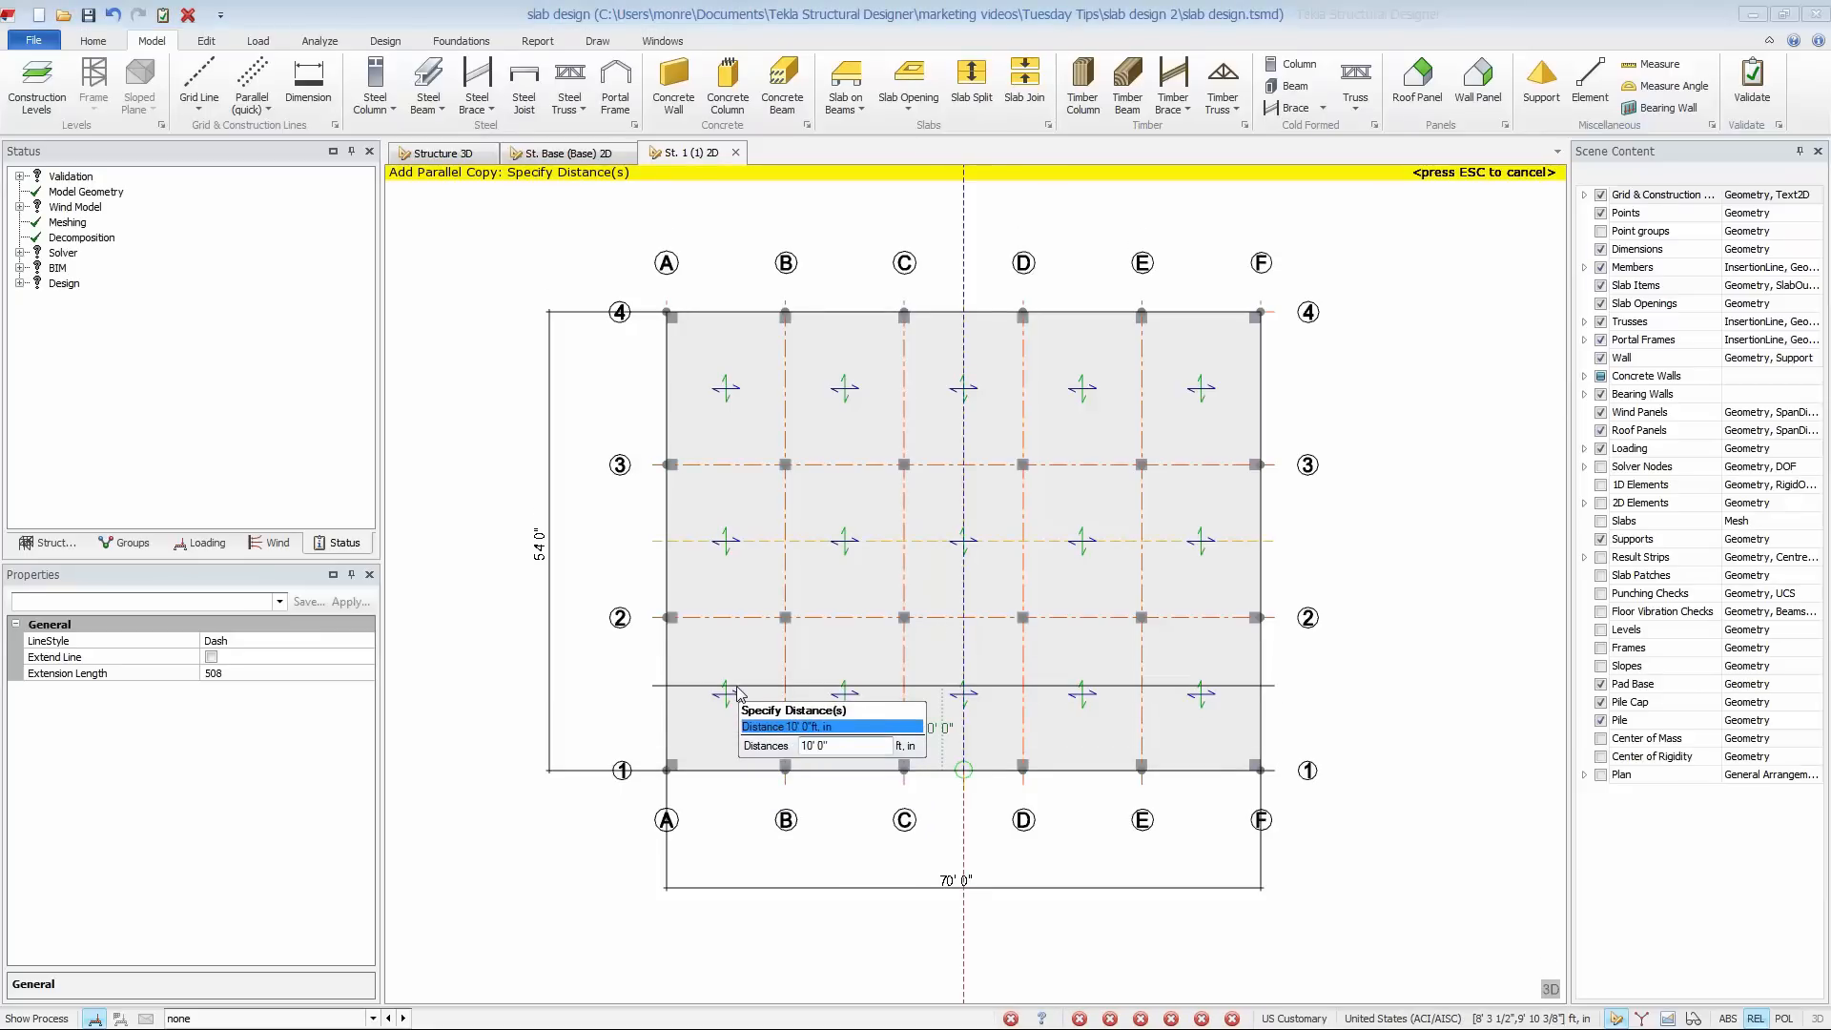
pyautogui.press('Escape')
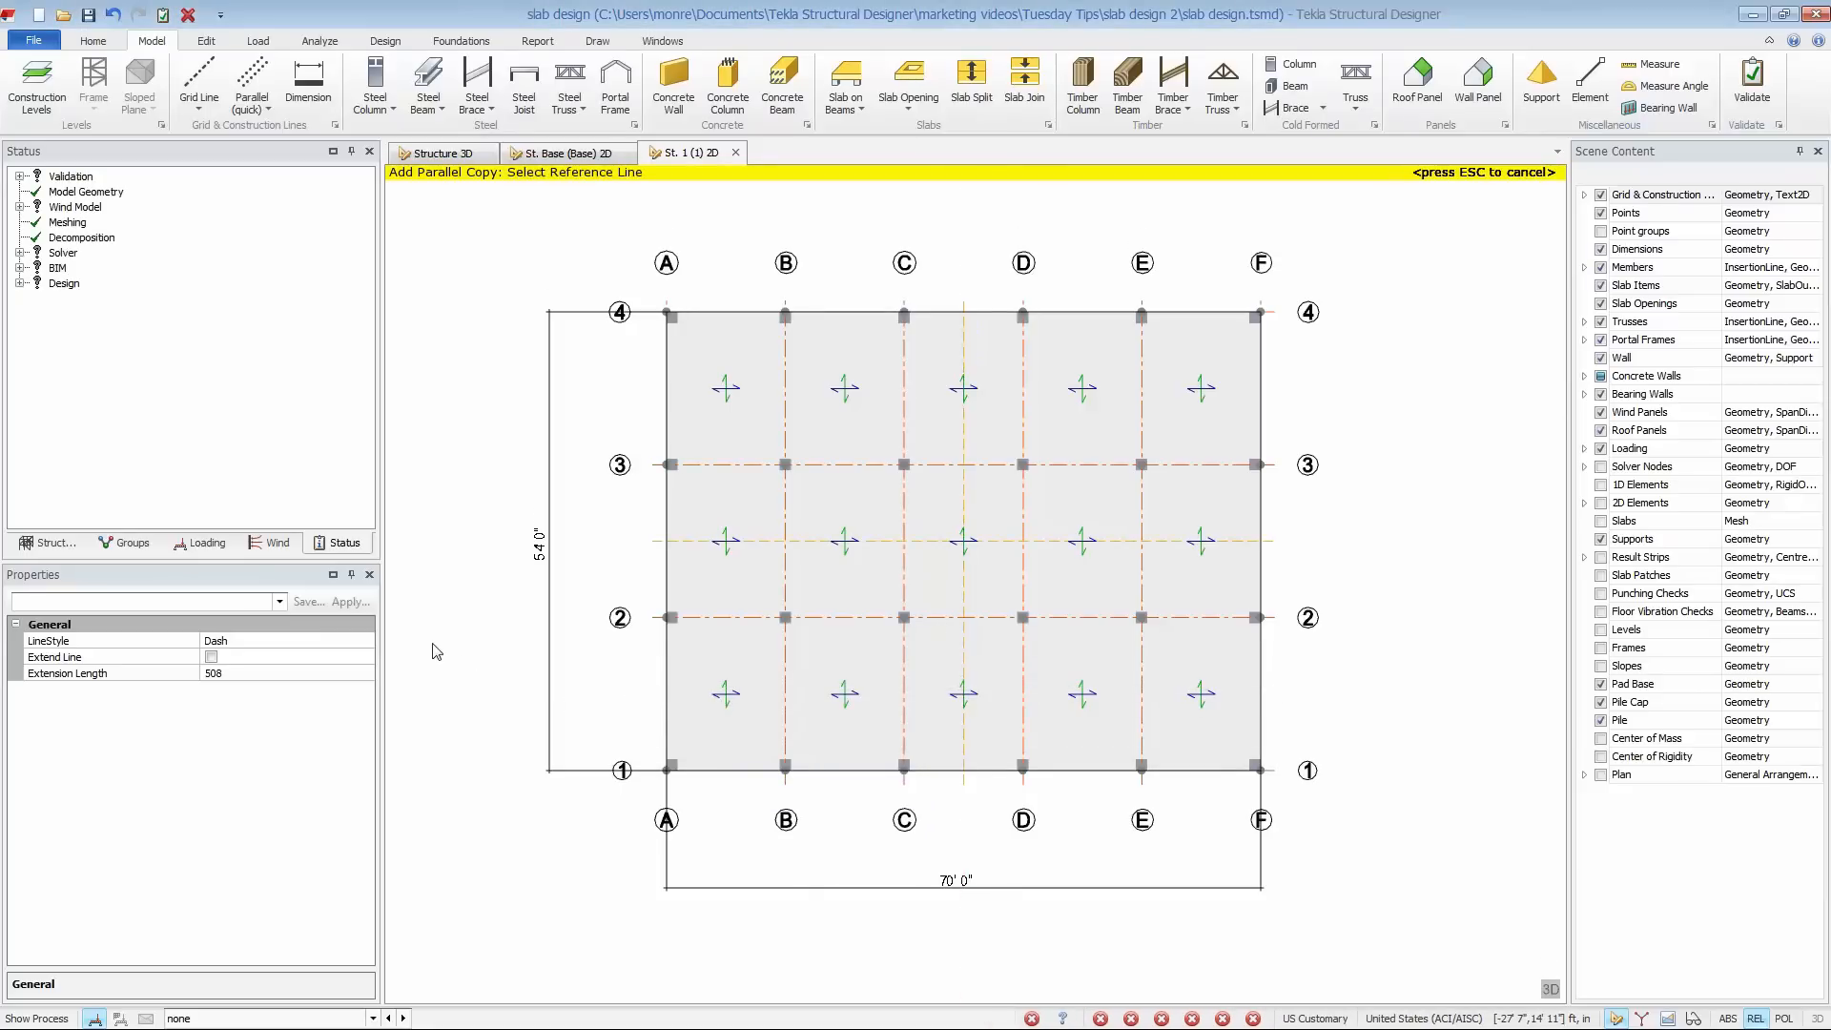
pyautogui.press('Escape')
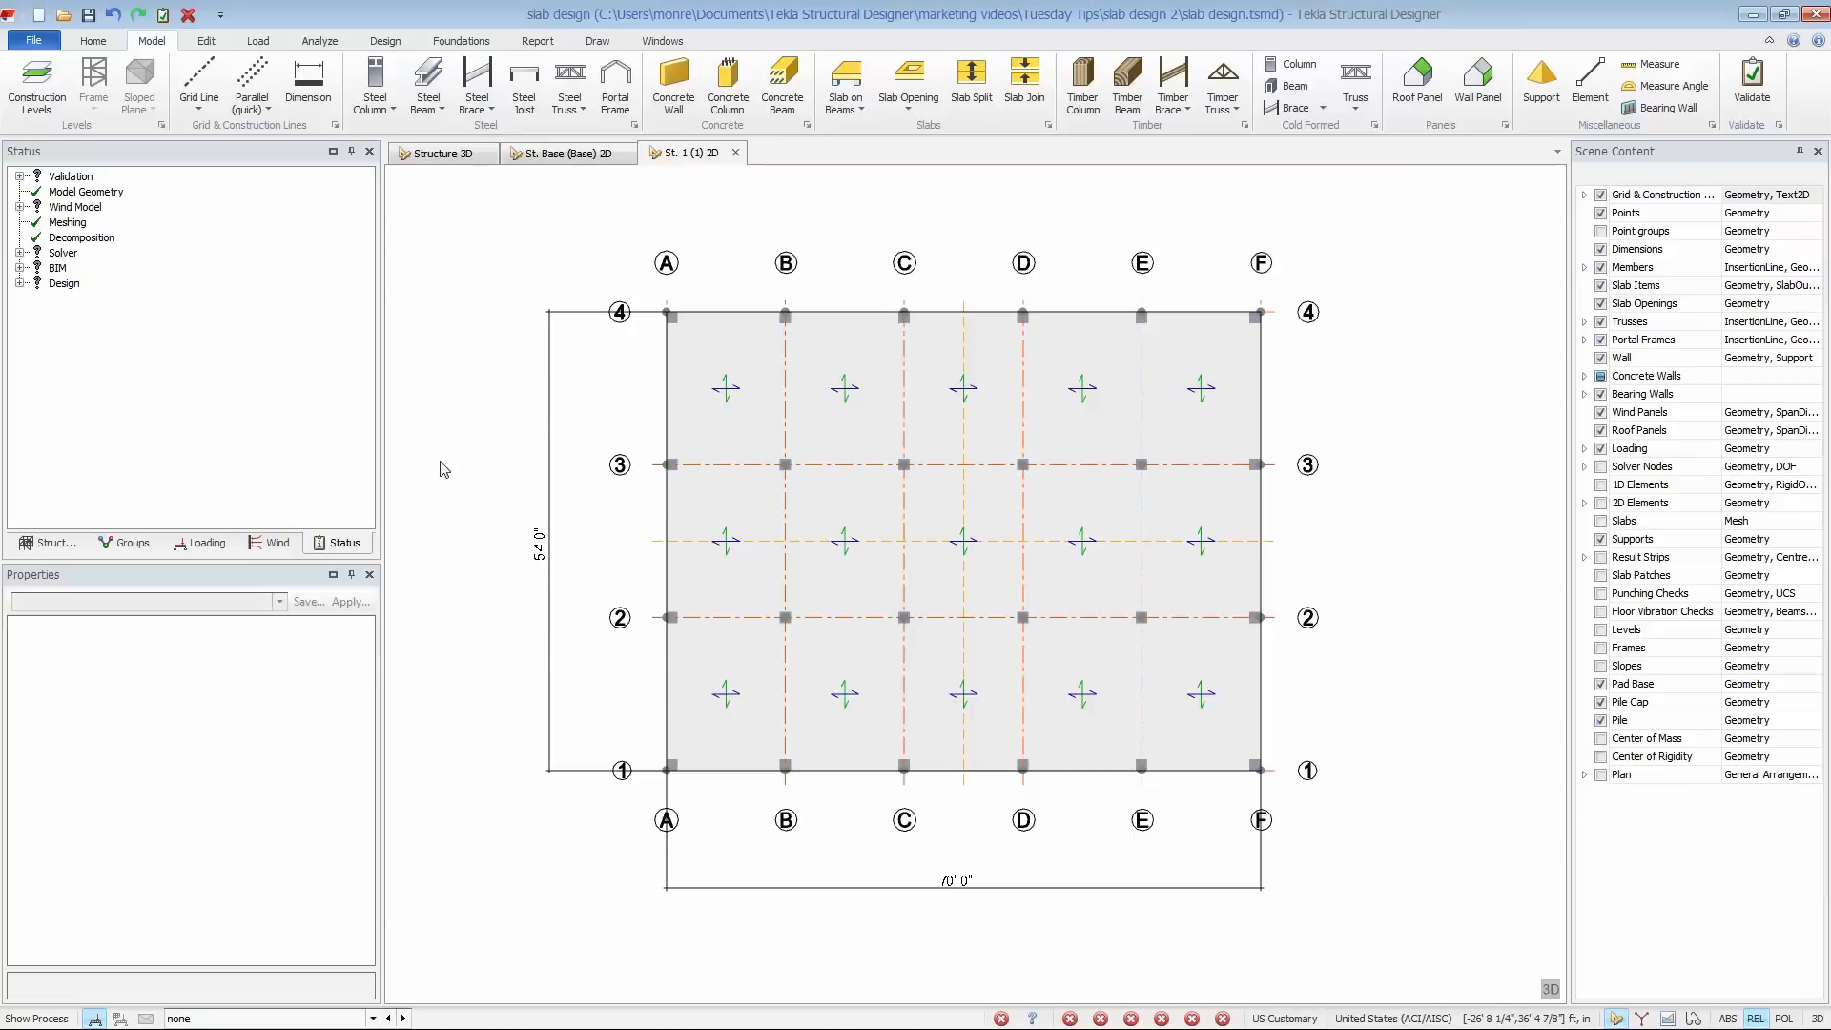
# - Turn on the slab patches display and start a panel patch with Create Patch at Centroid turned off
pyautogui.click(1603, 576)
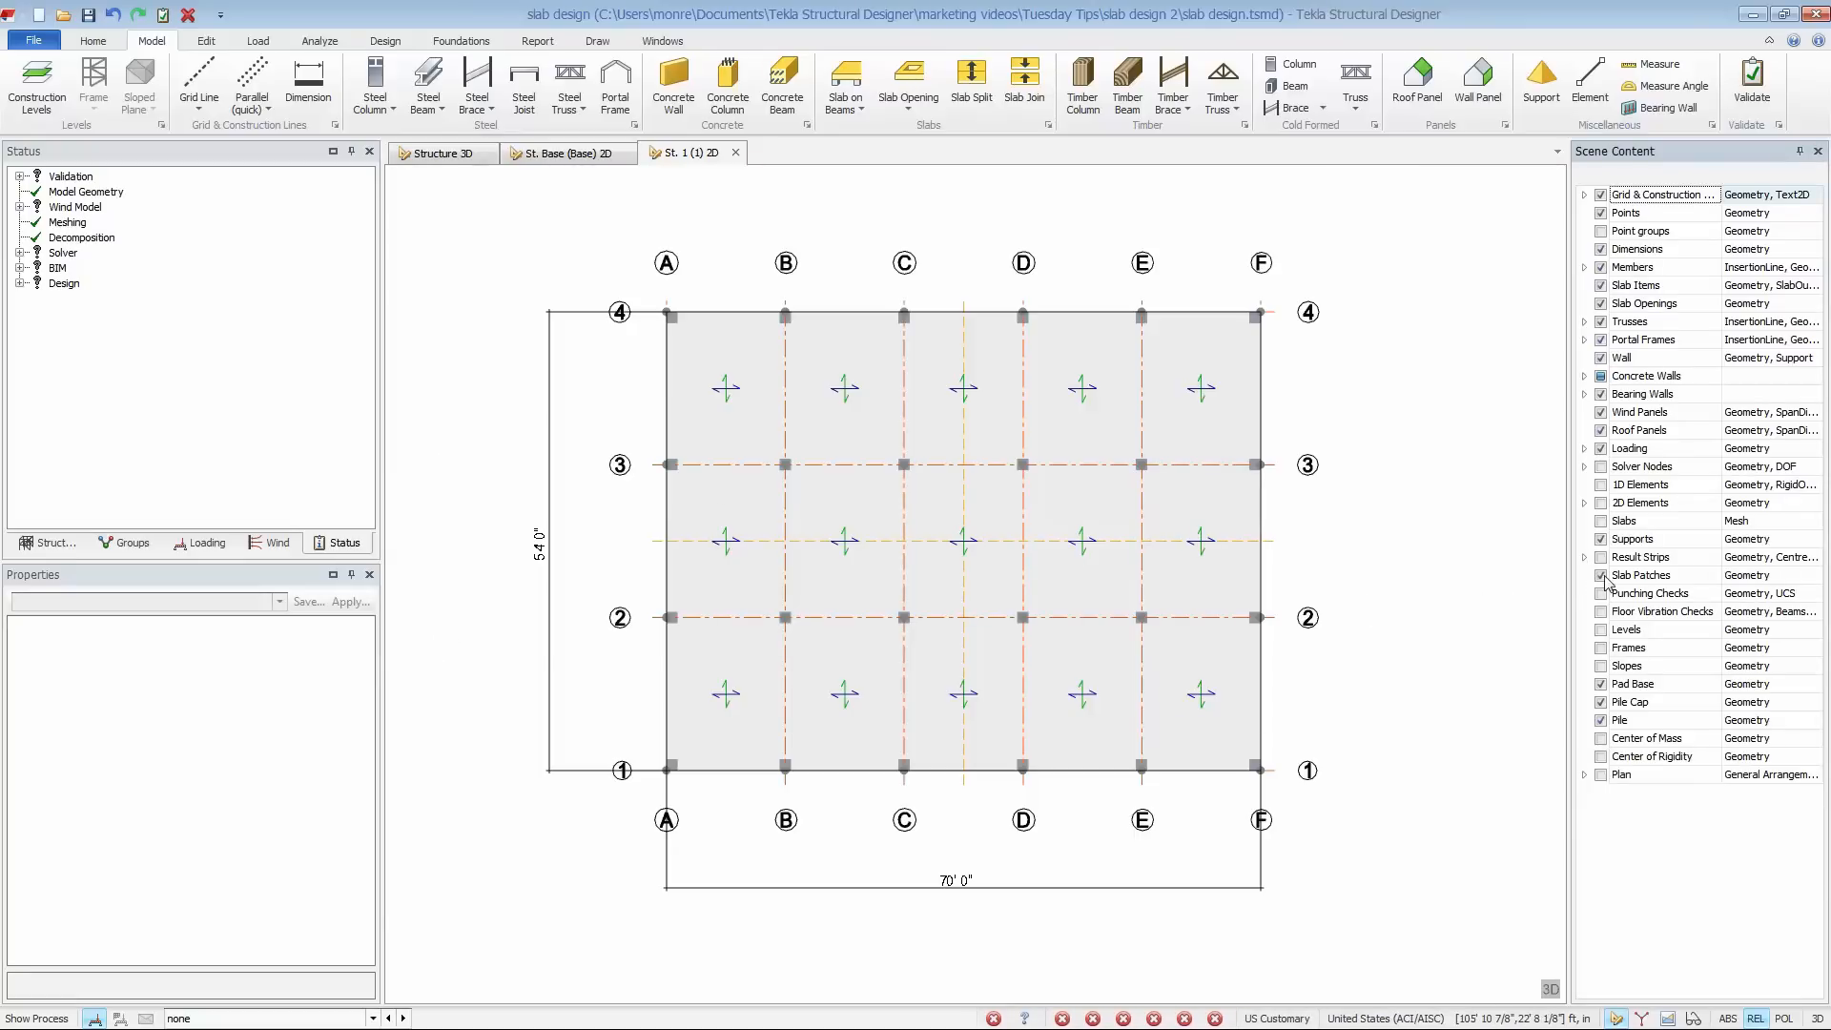
pyautogui.click(387, 42)
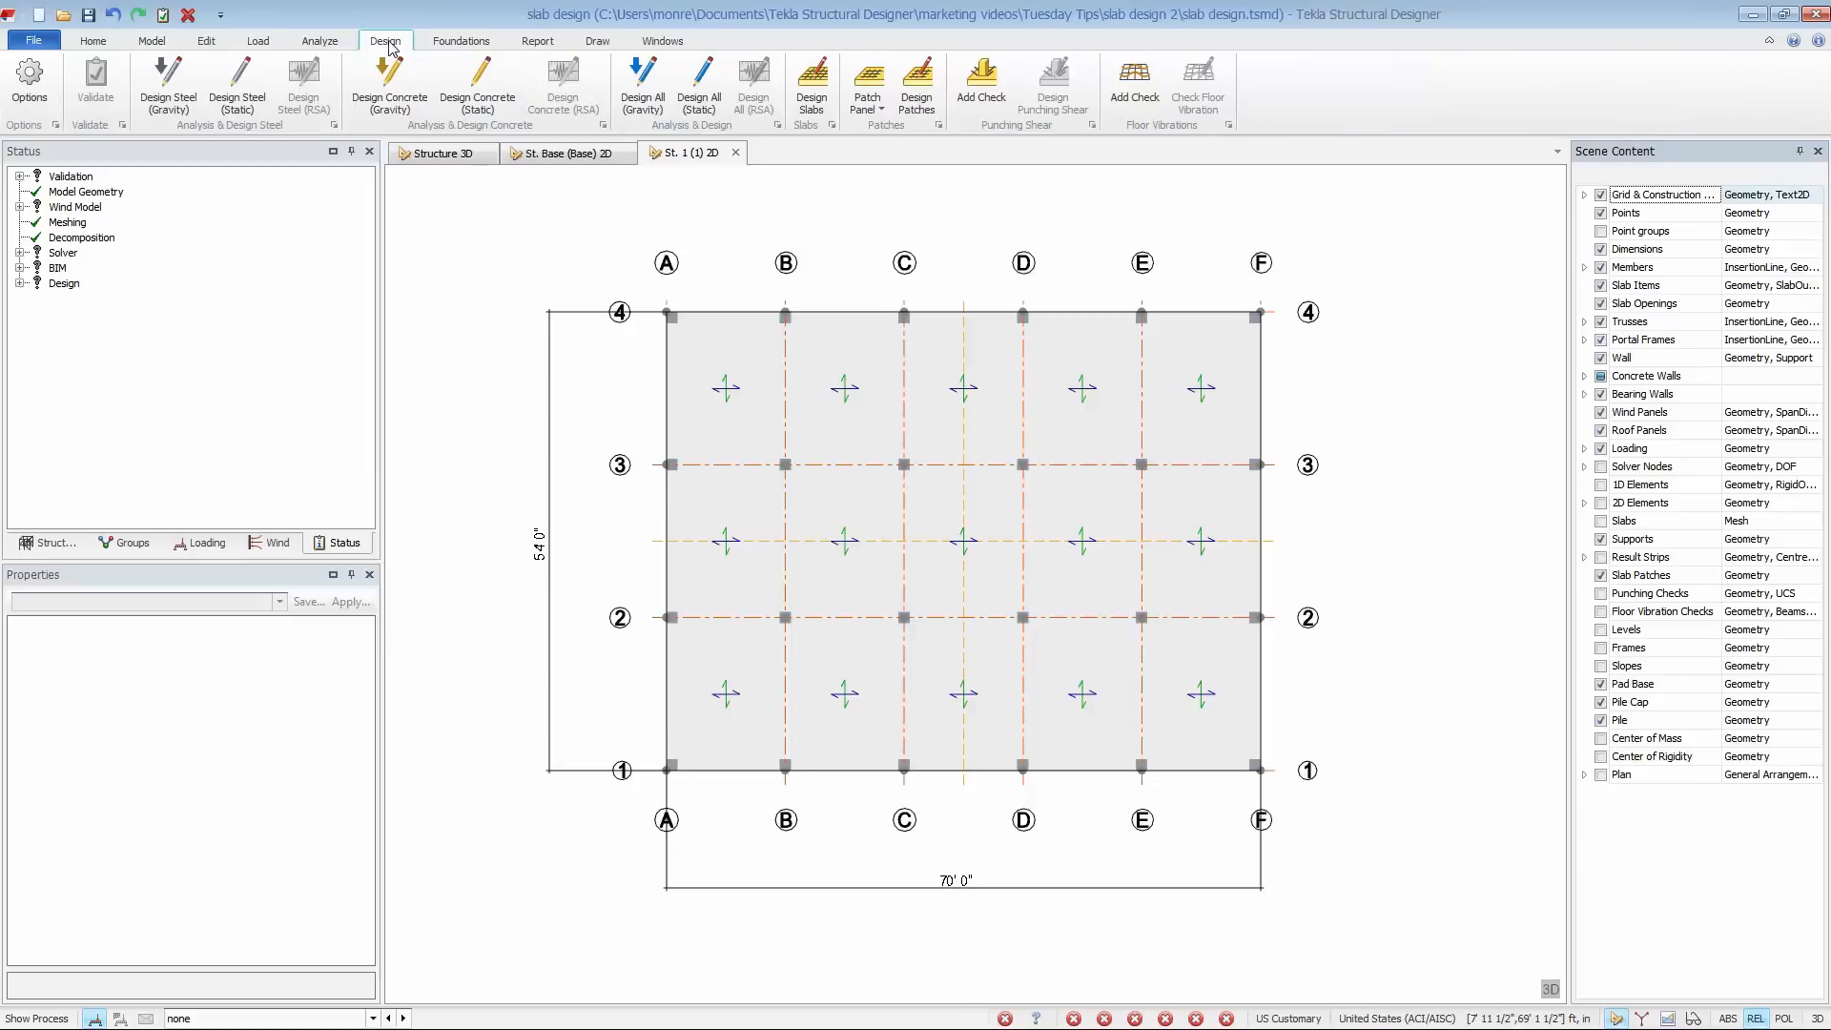
pyautogui.click(869, 106)
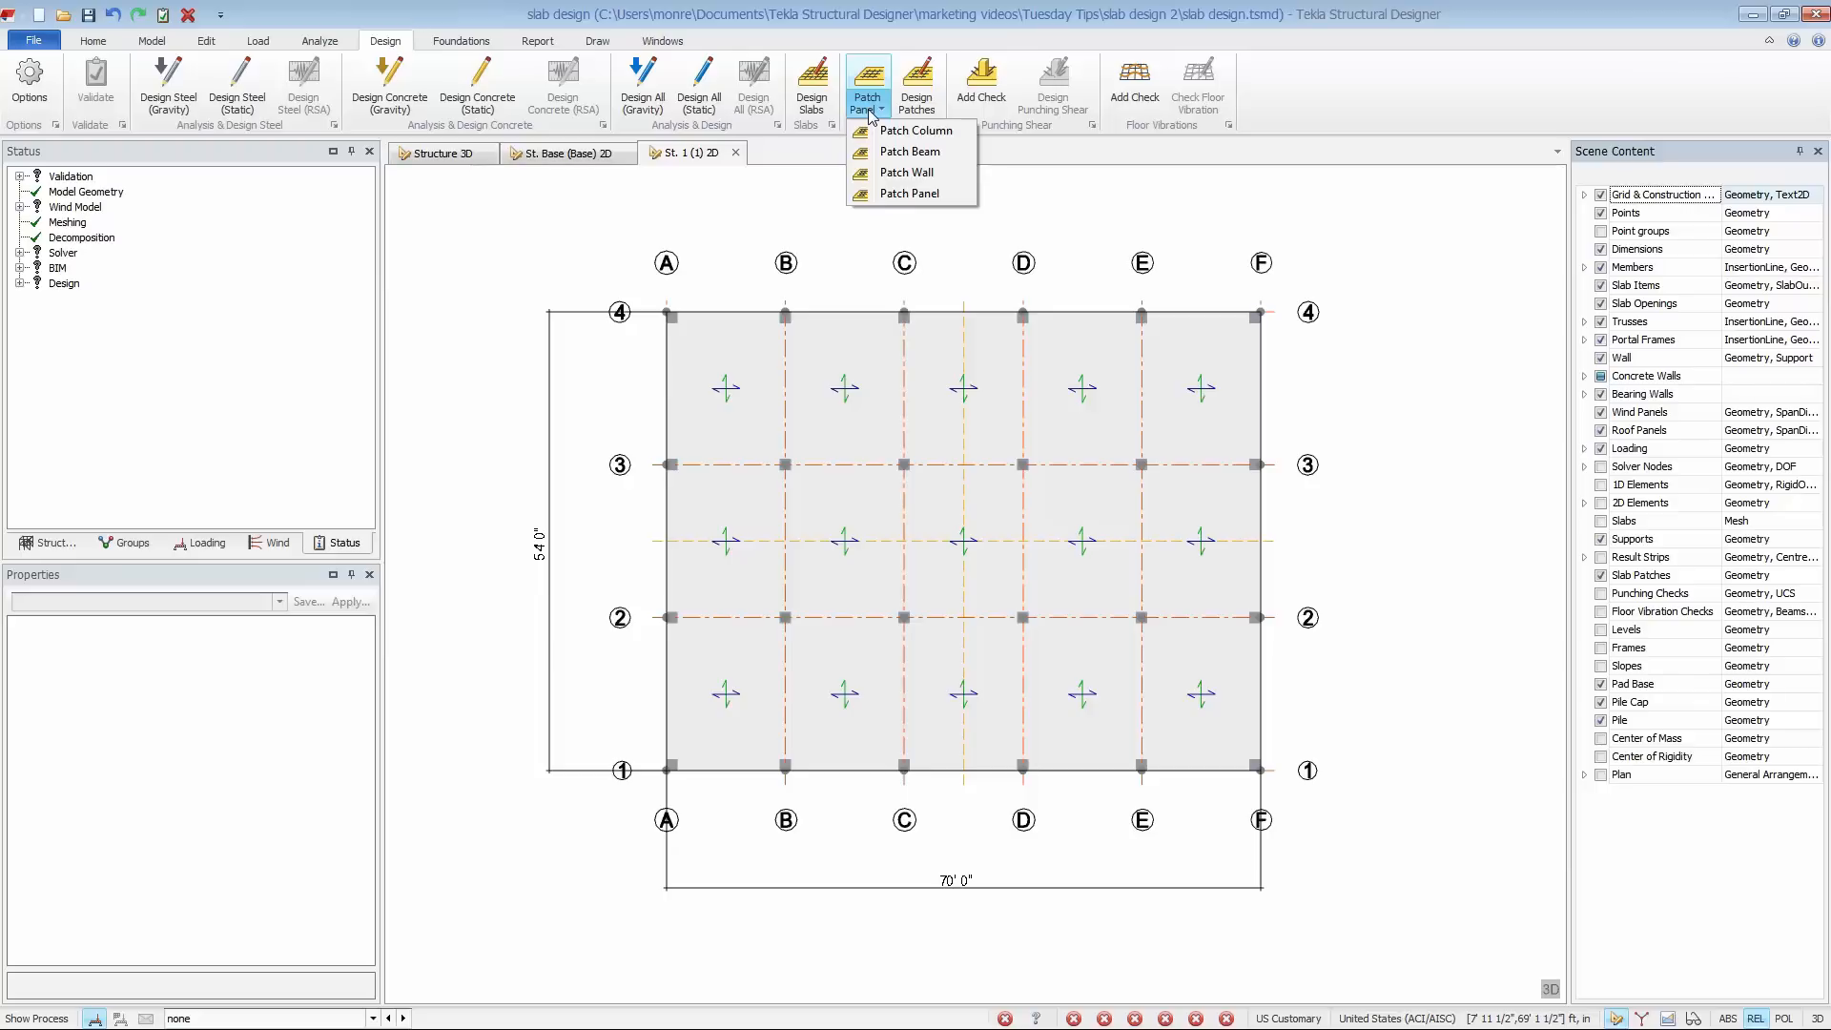
pyautogui.click(872, 193)
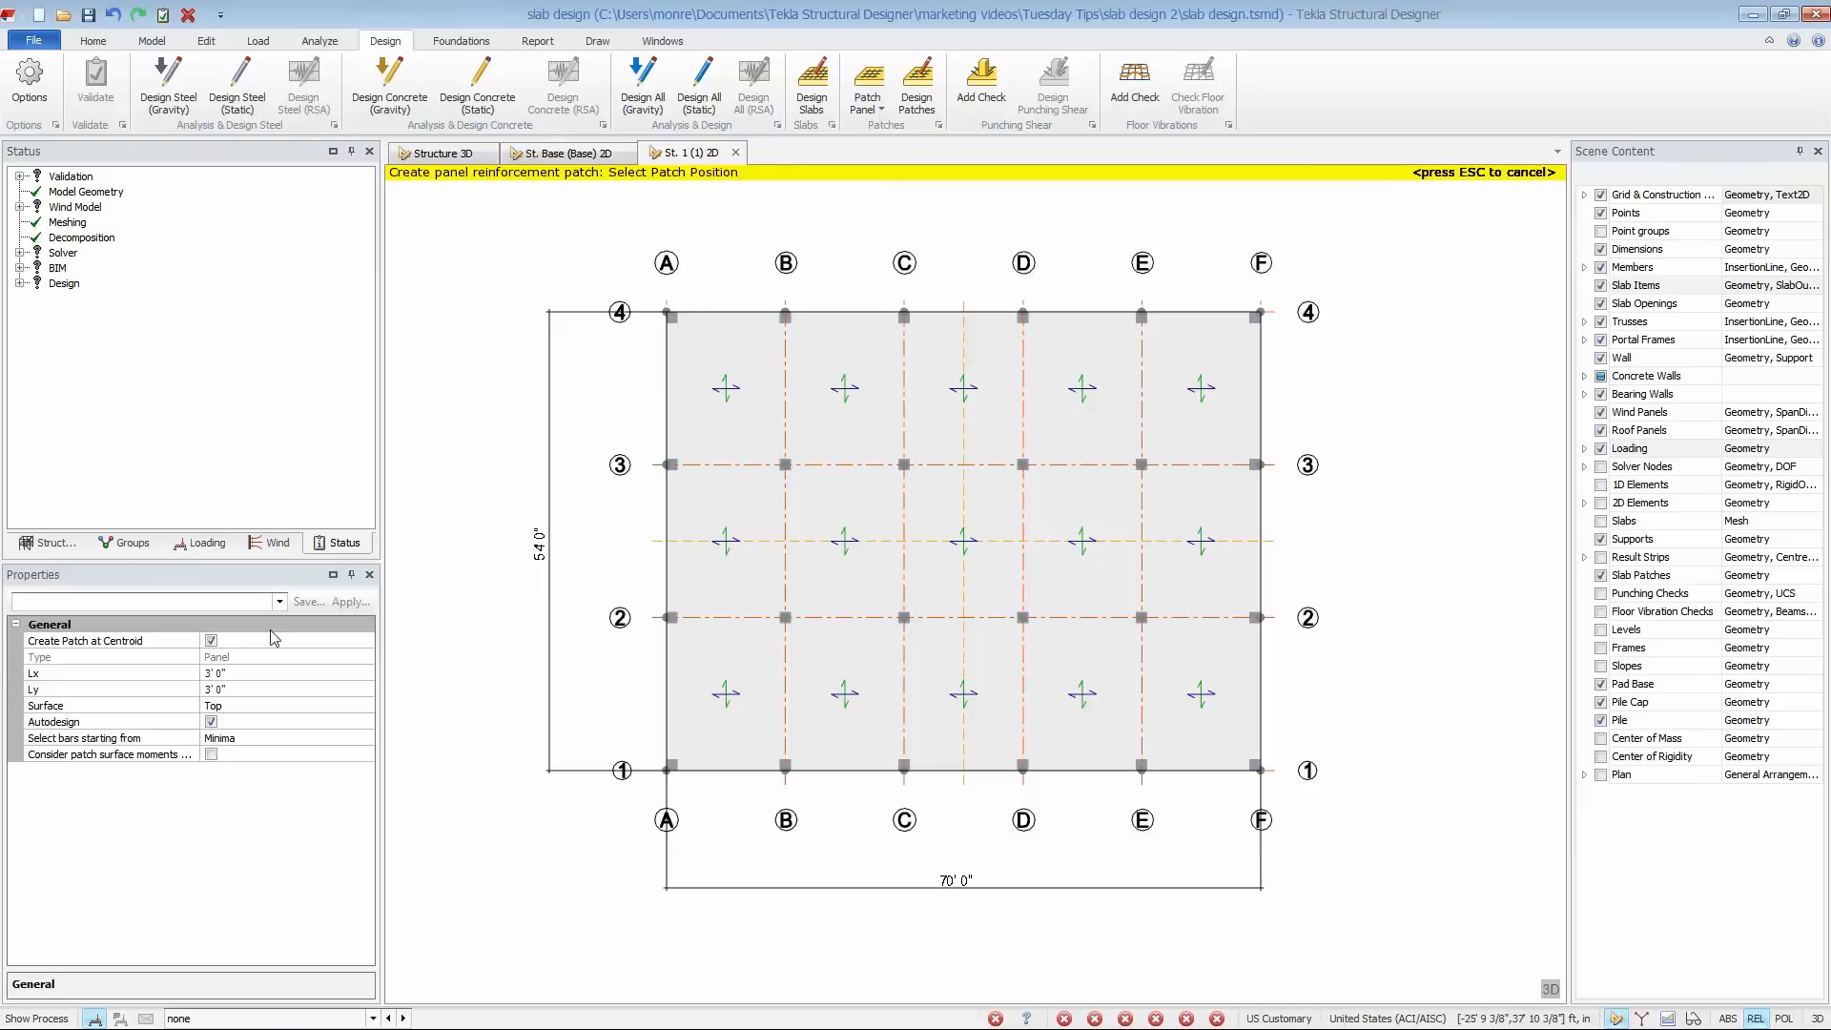
pyautogui.click(211, 641)
pyautogui.click(211, 657)
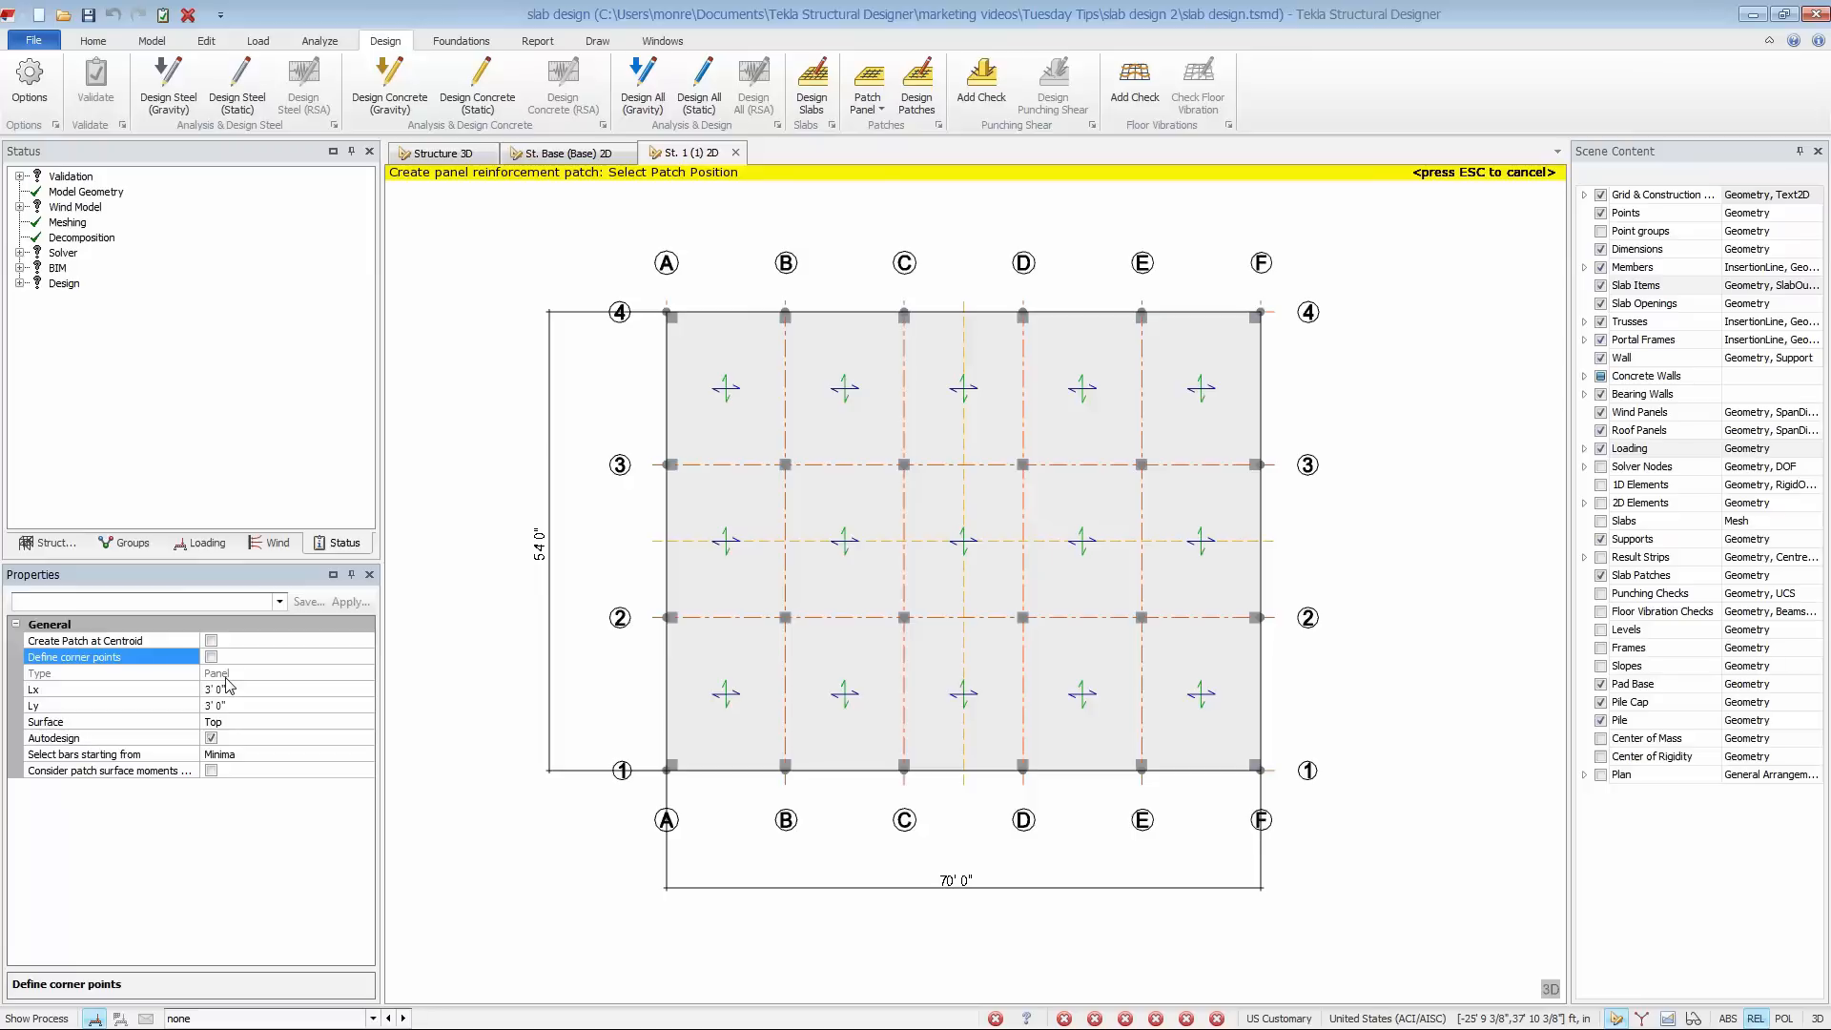
# - Place panel patches with Lx 70' and Ly 9' where the vertical construction line meets grid lines 1, 2, 3 and 4
pyautogui.click(255, 688)
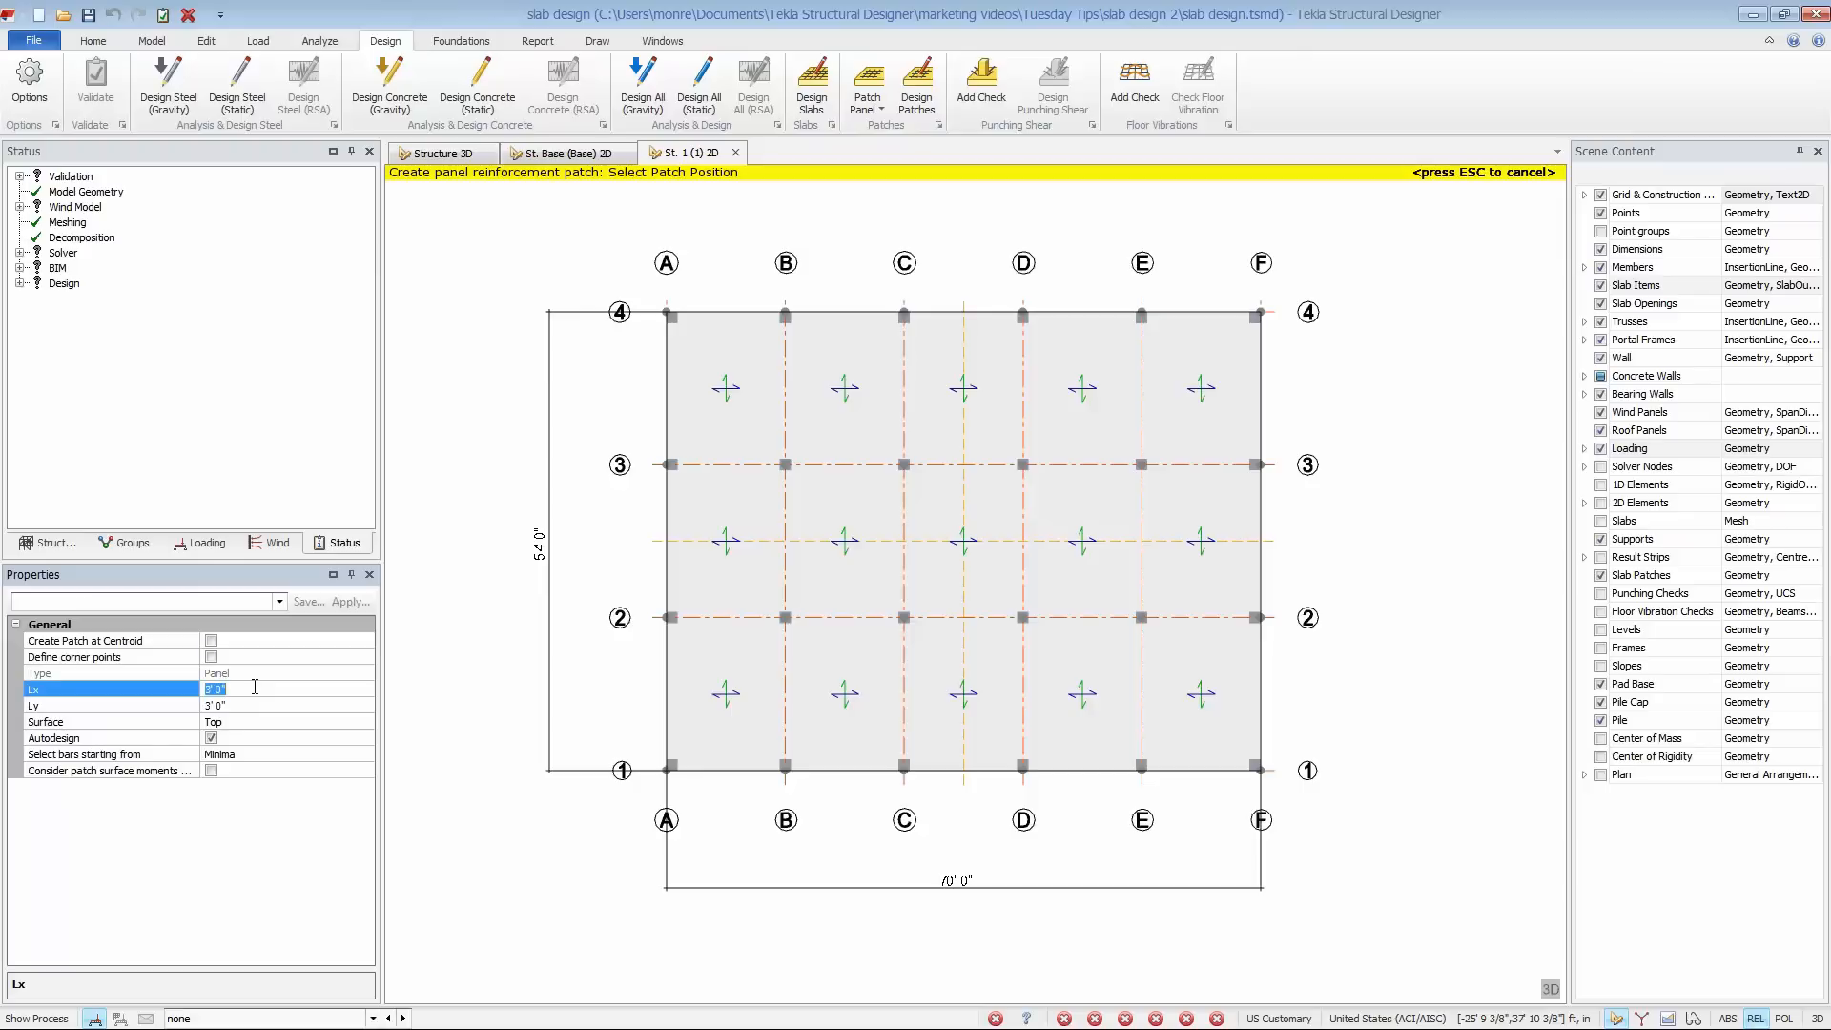
pyautogui.write('70')
pyautogui.click(246, 705)
pyautogui.write('9')
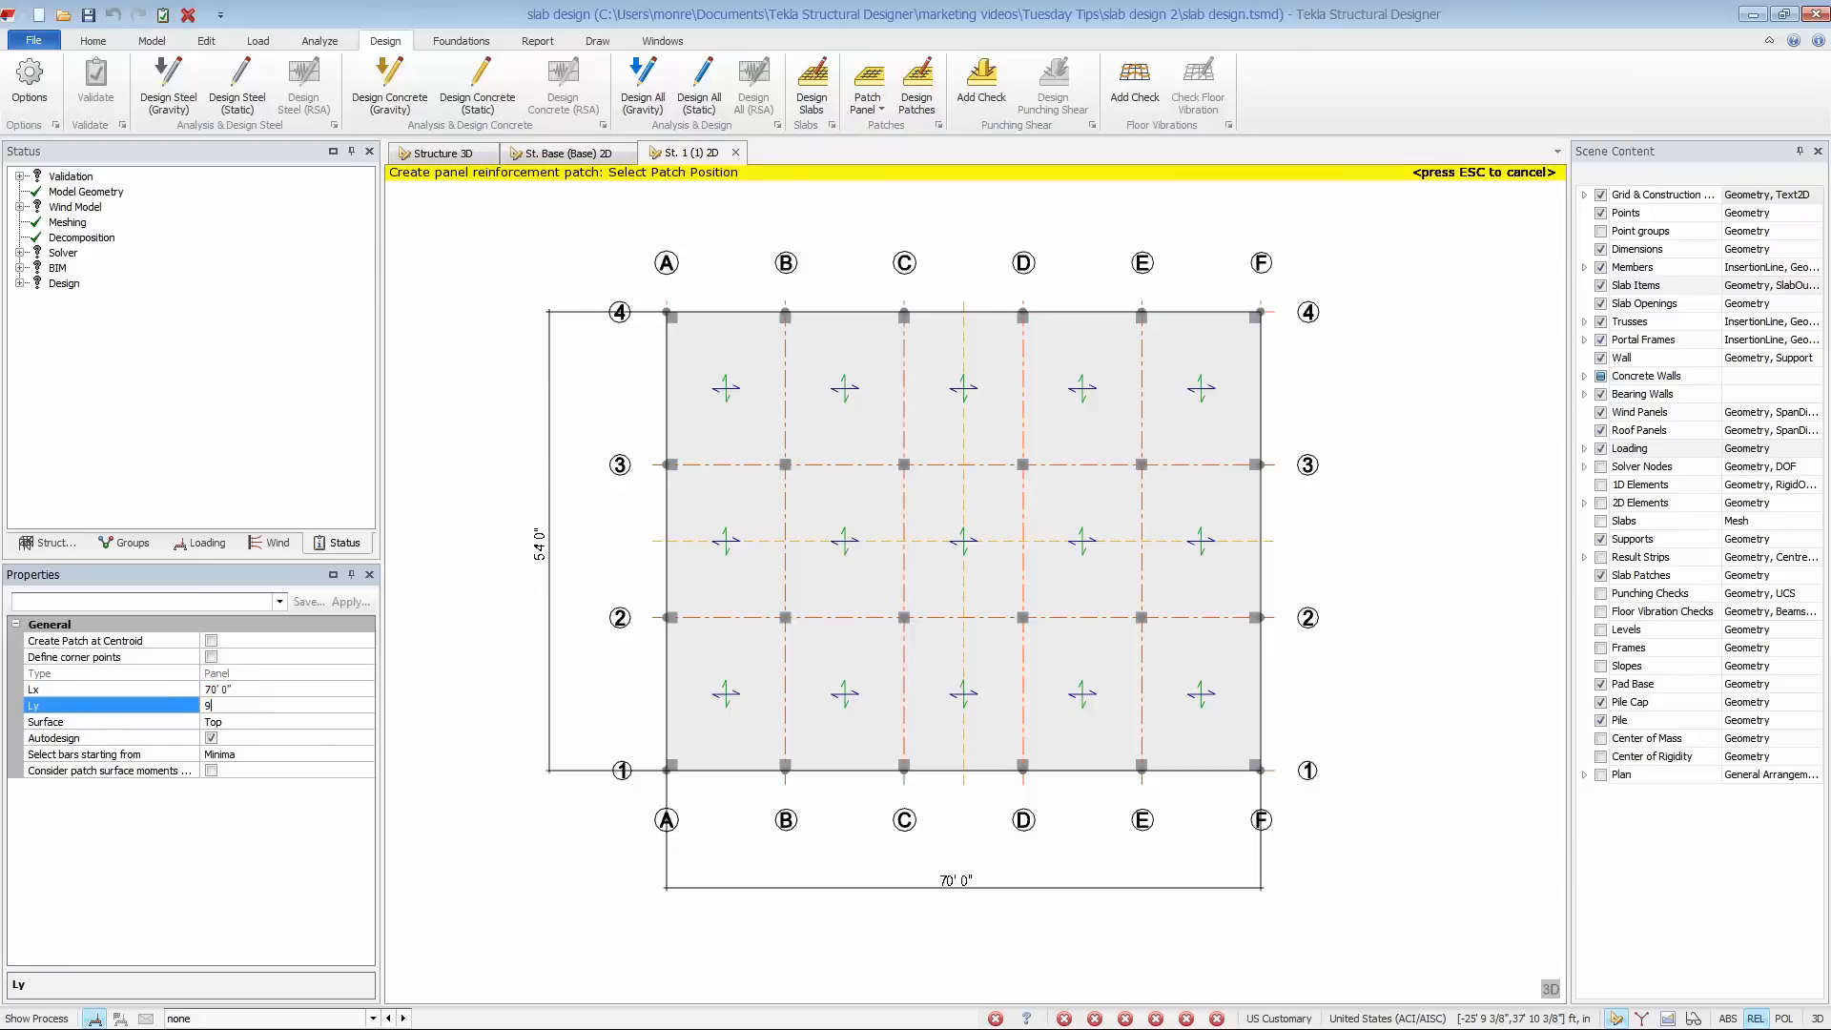
pyautogui.press('Return')
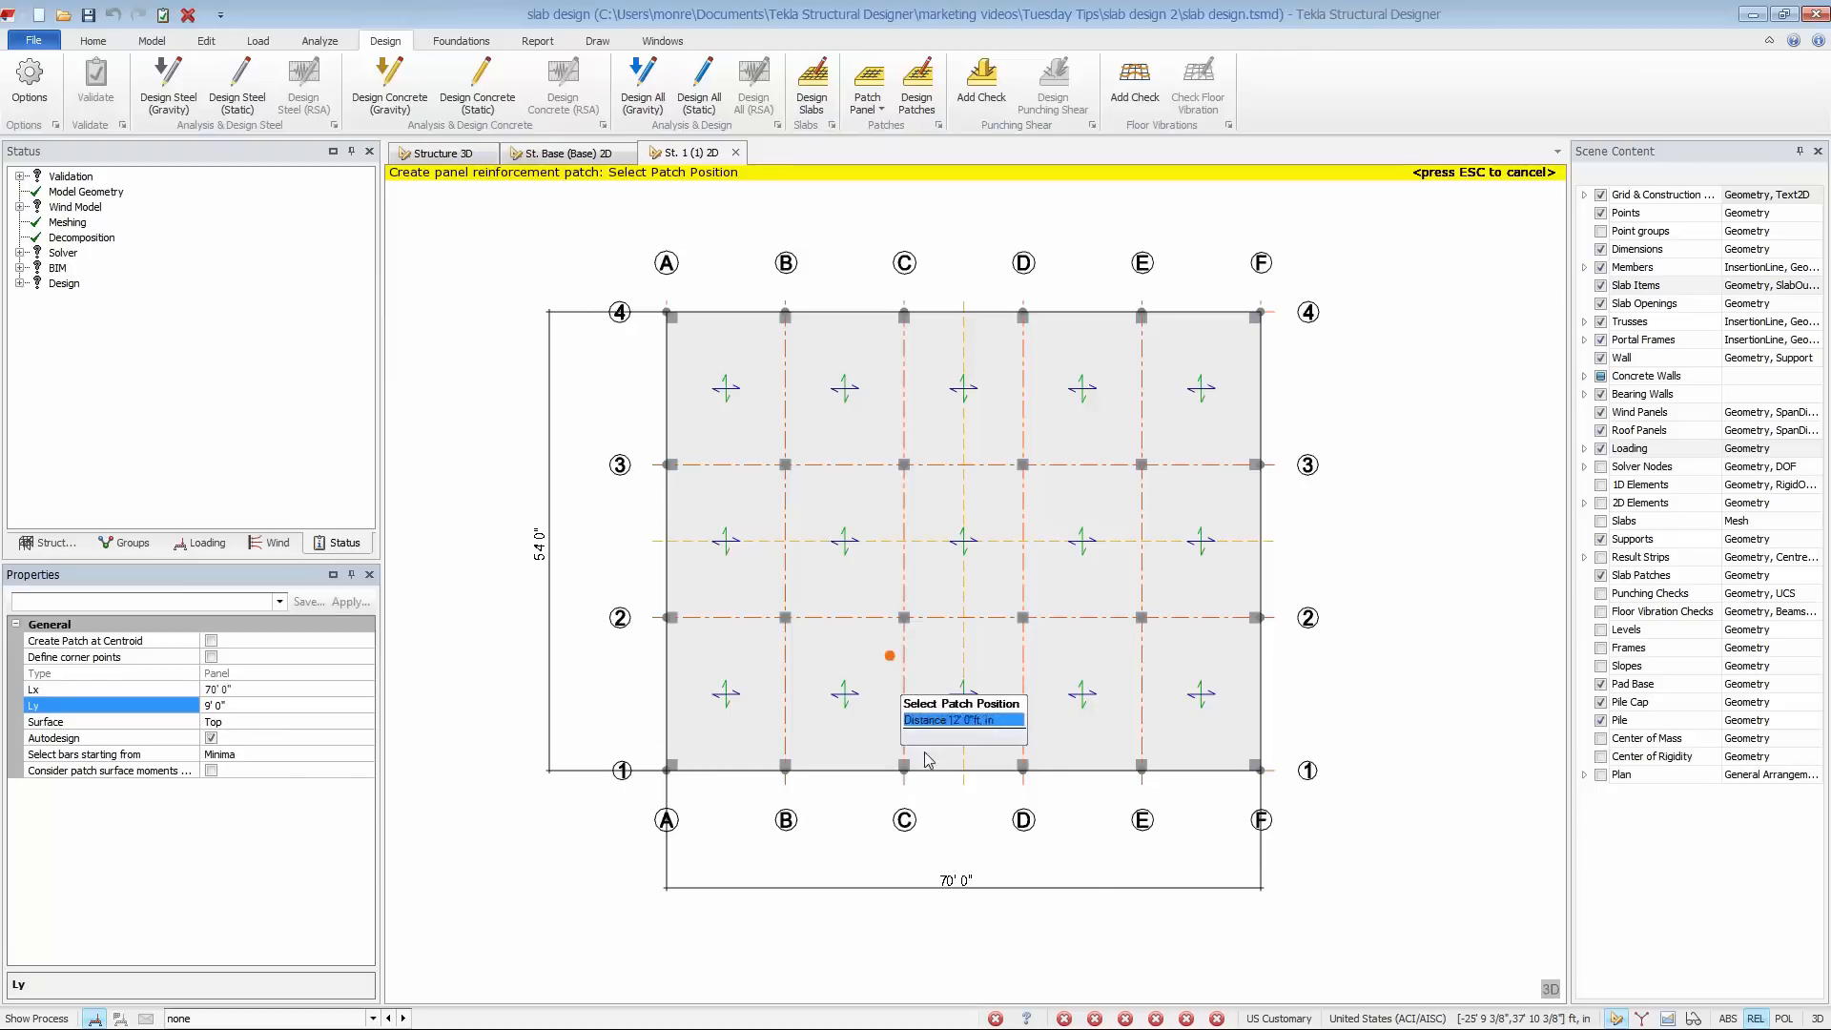
pyautogui.click(961, 774)
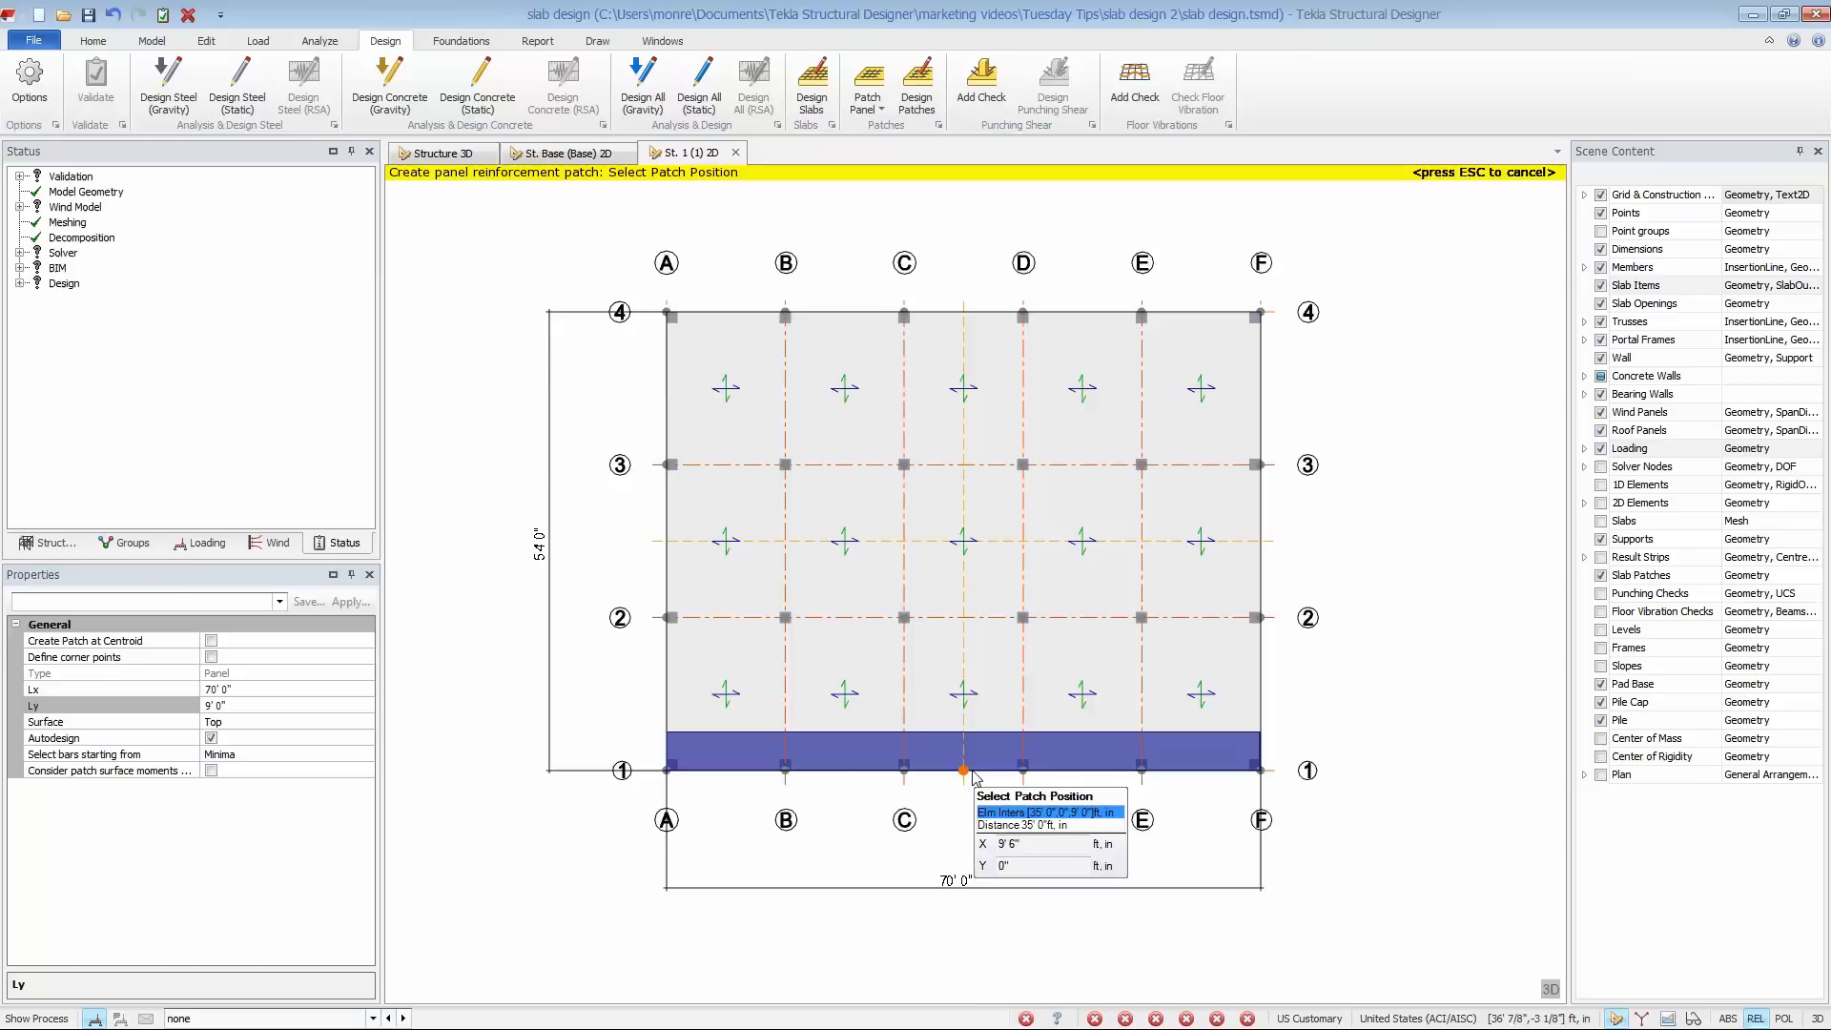
pyautogui.click(966, 621)
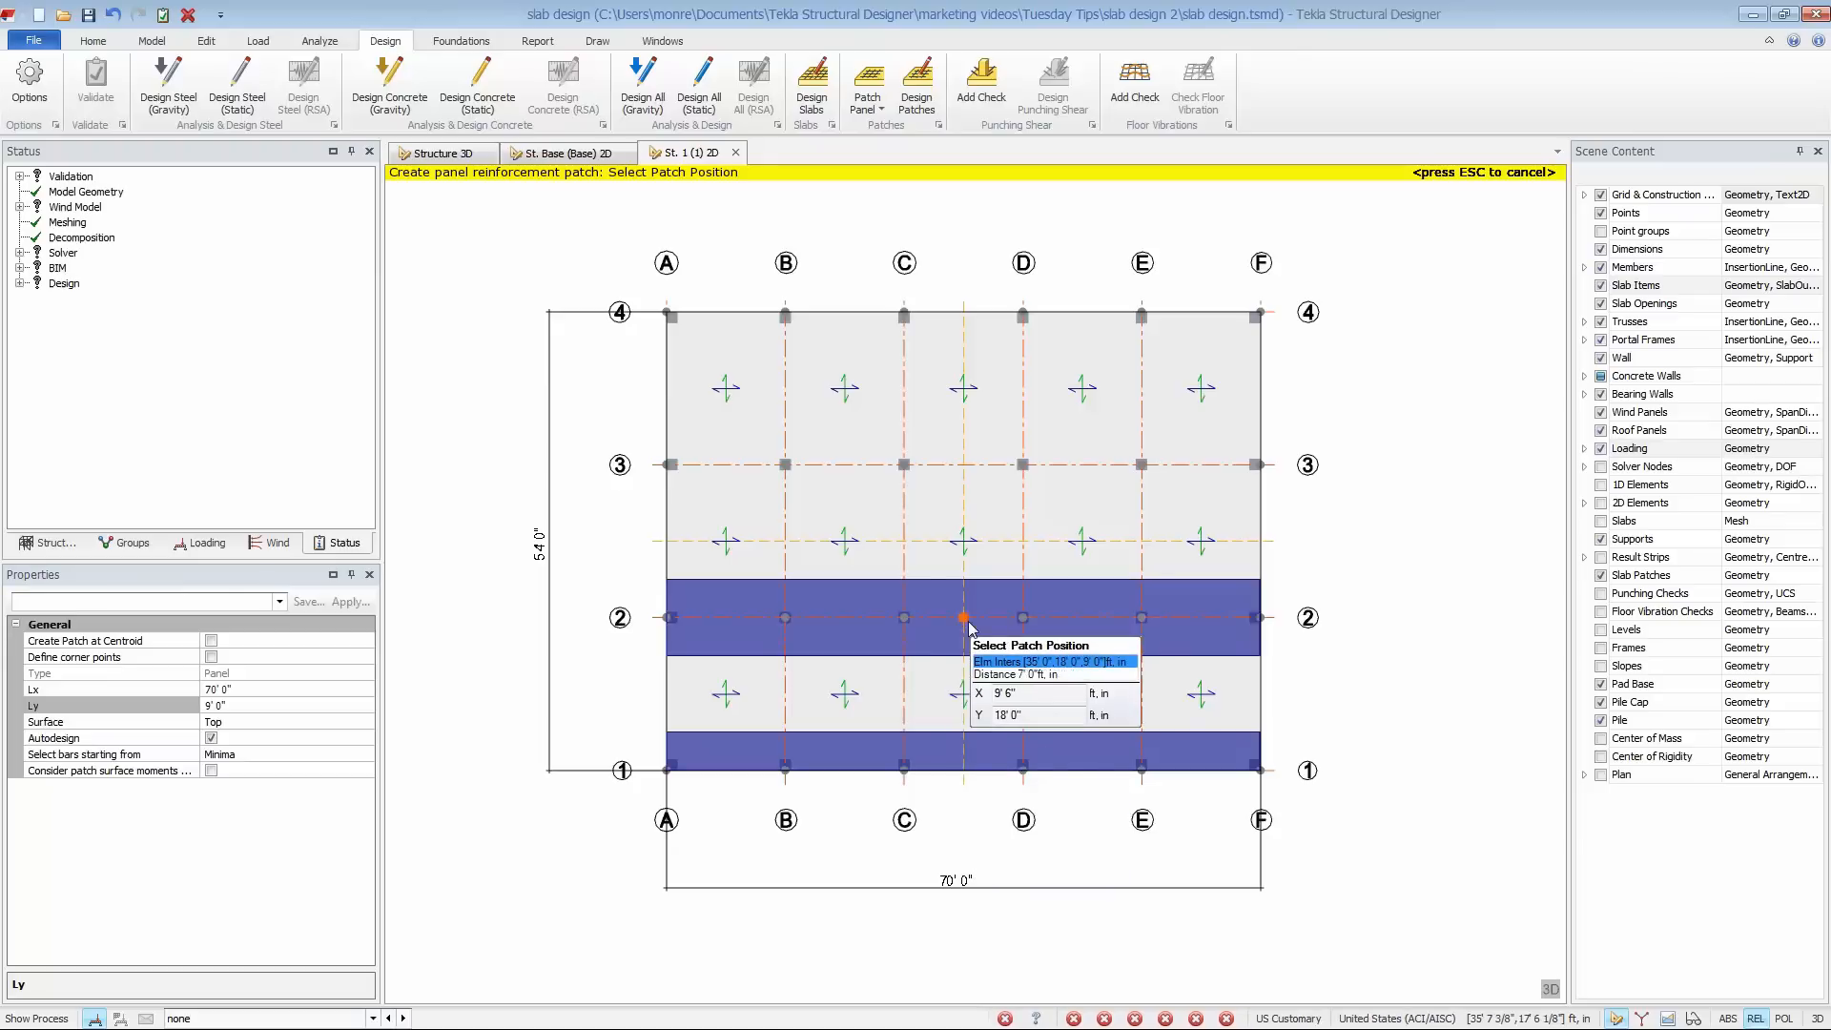
pyautogui.click(965, 466)
pyautogui.click(964, 313)
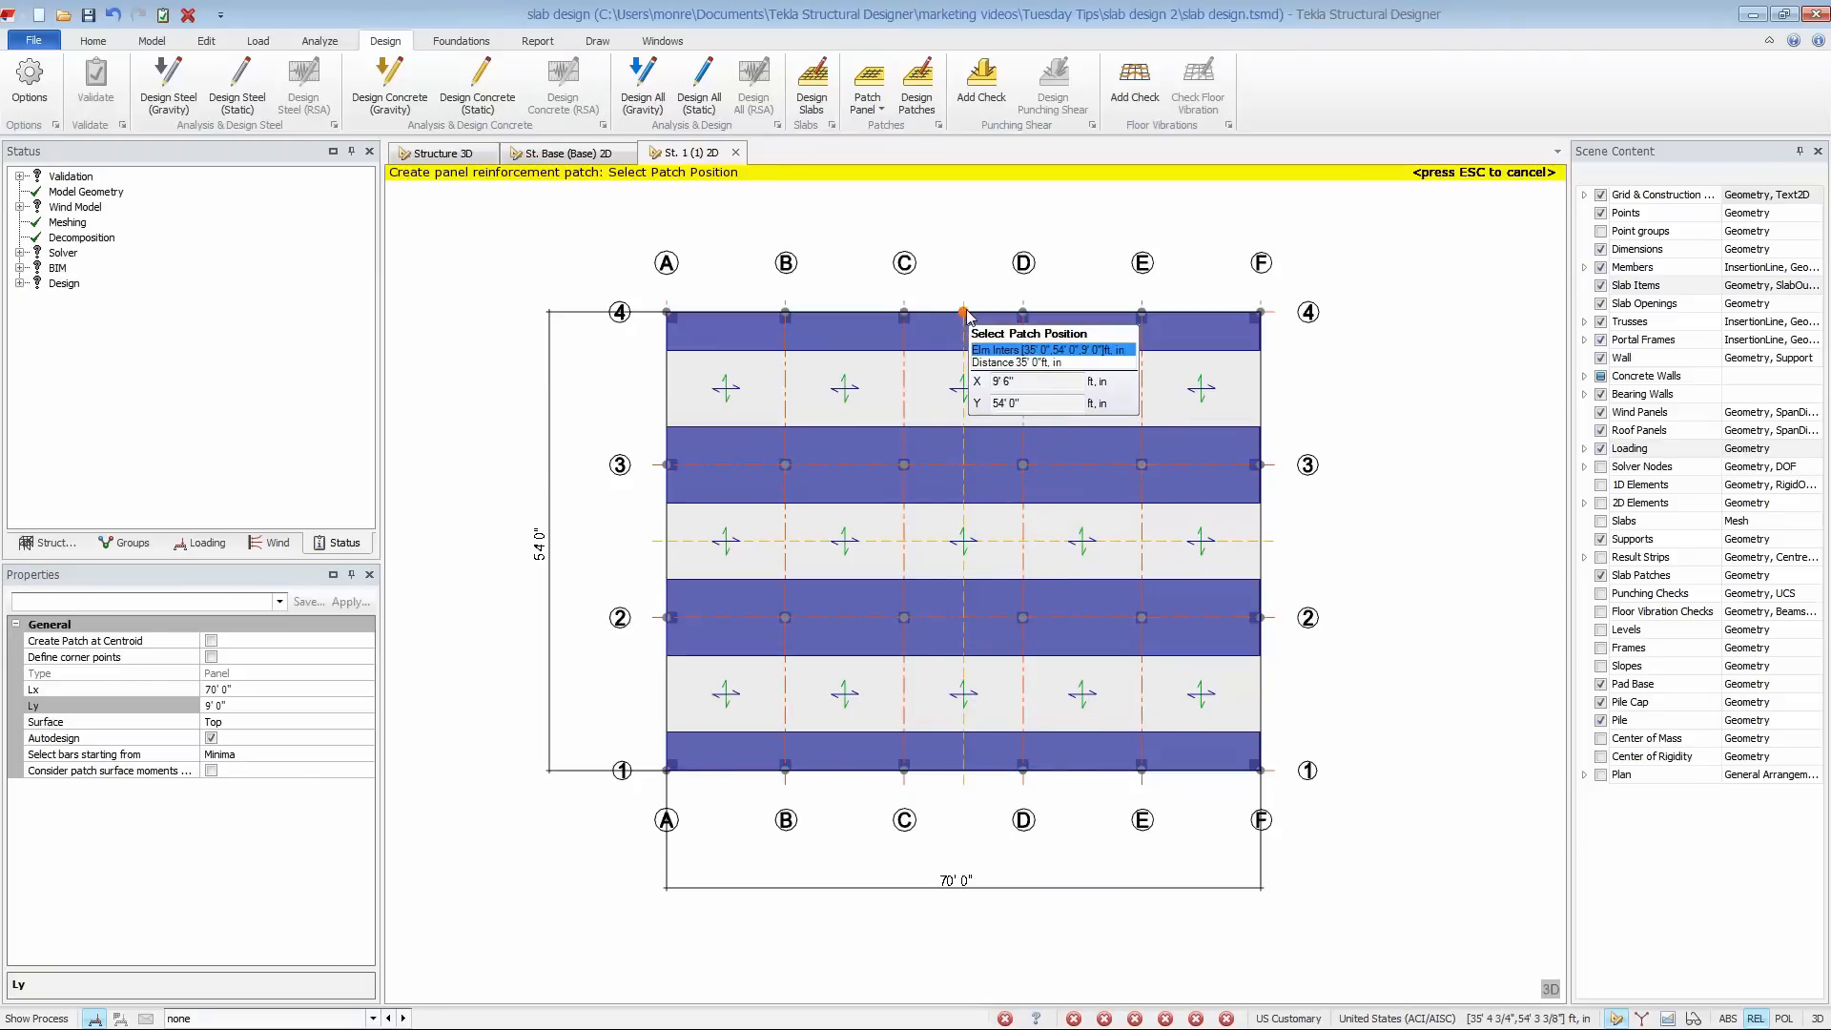
# - Place panel patches with Lx 7' and Ly 54' where the horizontal construction line meets grid lines A, B, C, D, E and F
pyautogui.click(276, 690)
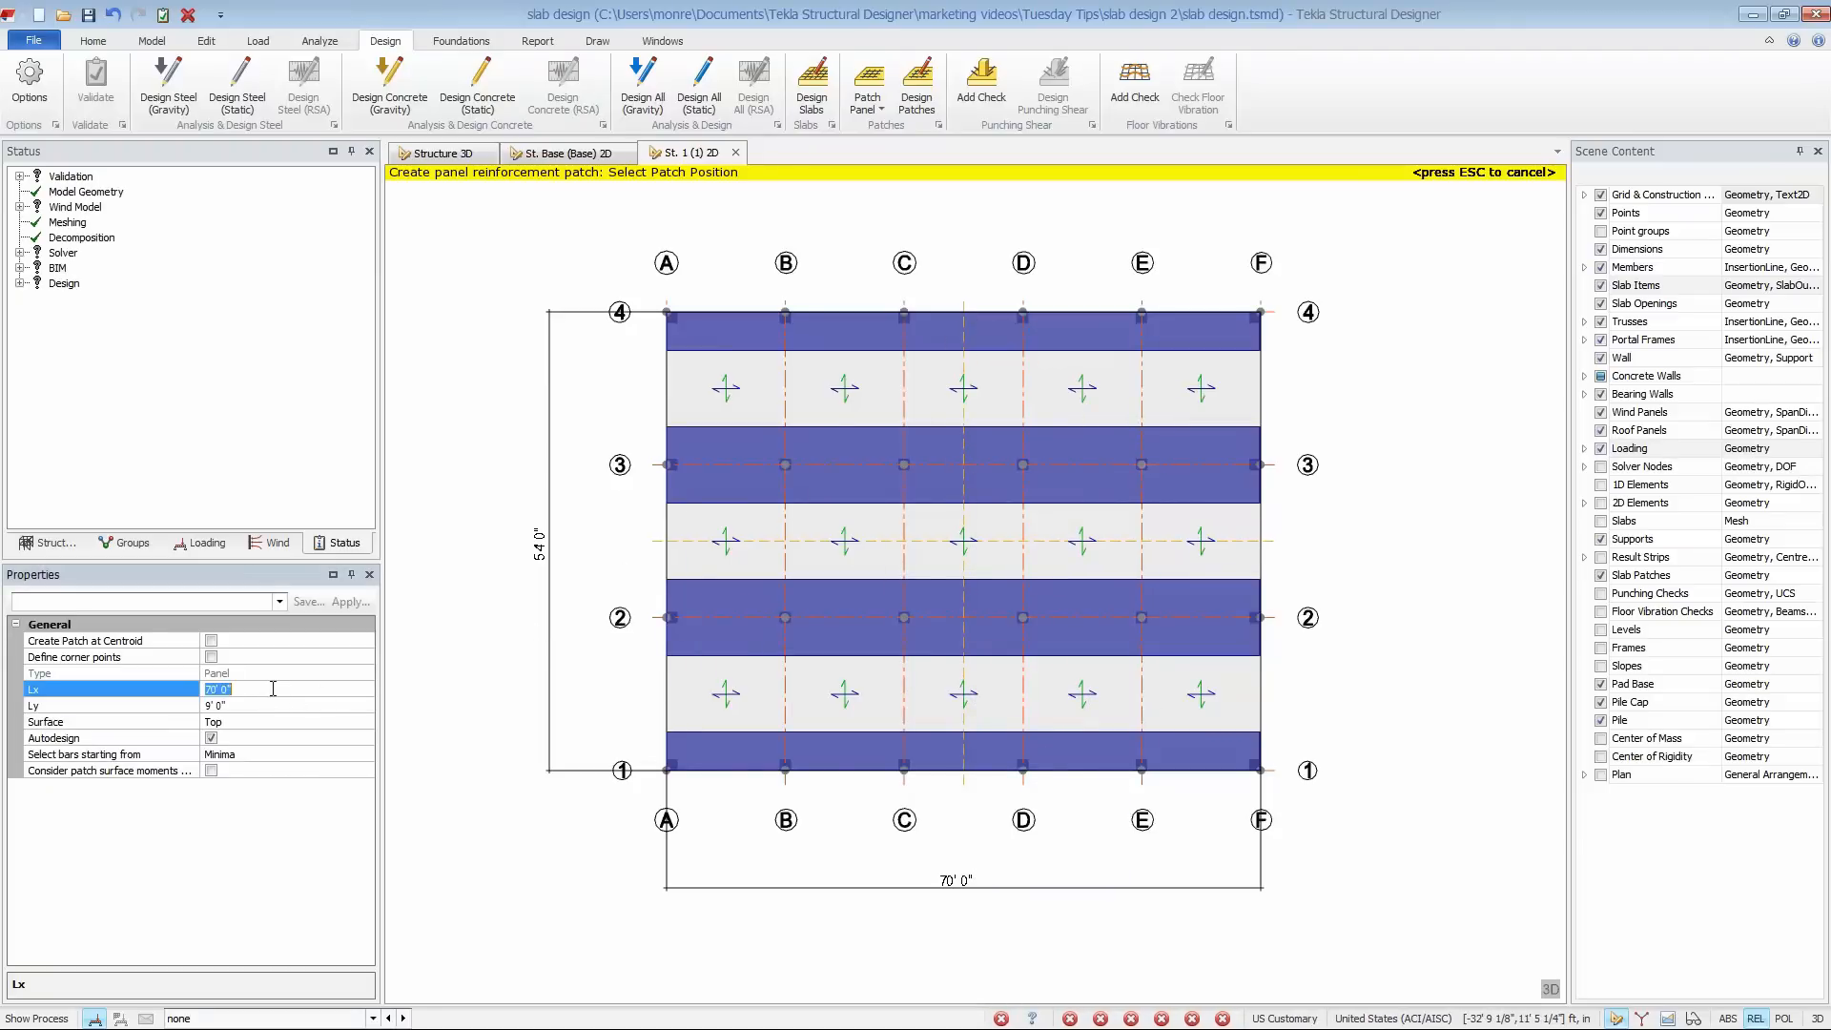
pyautogui.write('7')
pyautogui.doubleClick(276, 707)
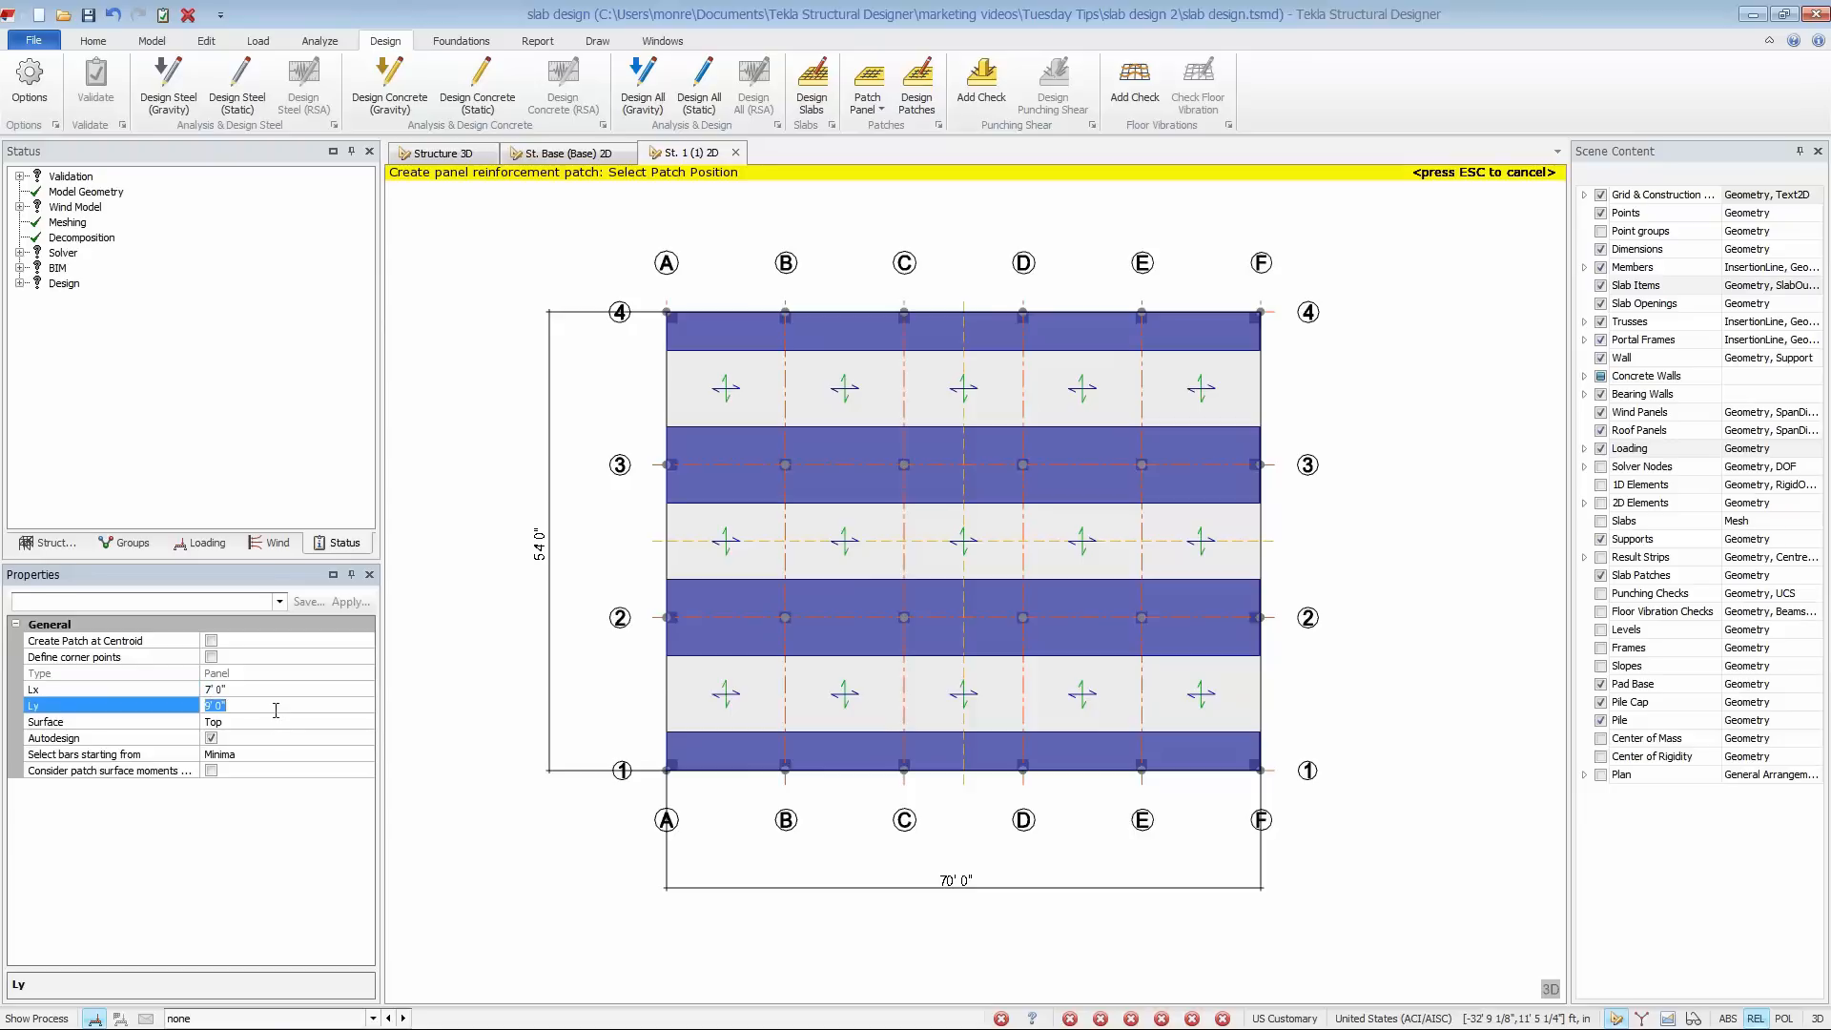
pyautogui.write('54')
pyautogui.press('Return')
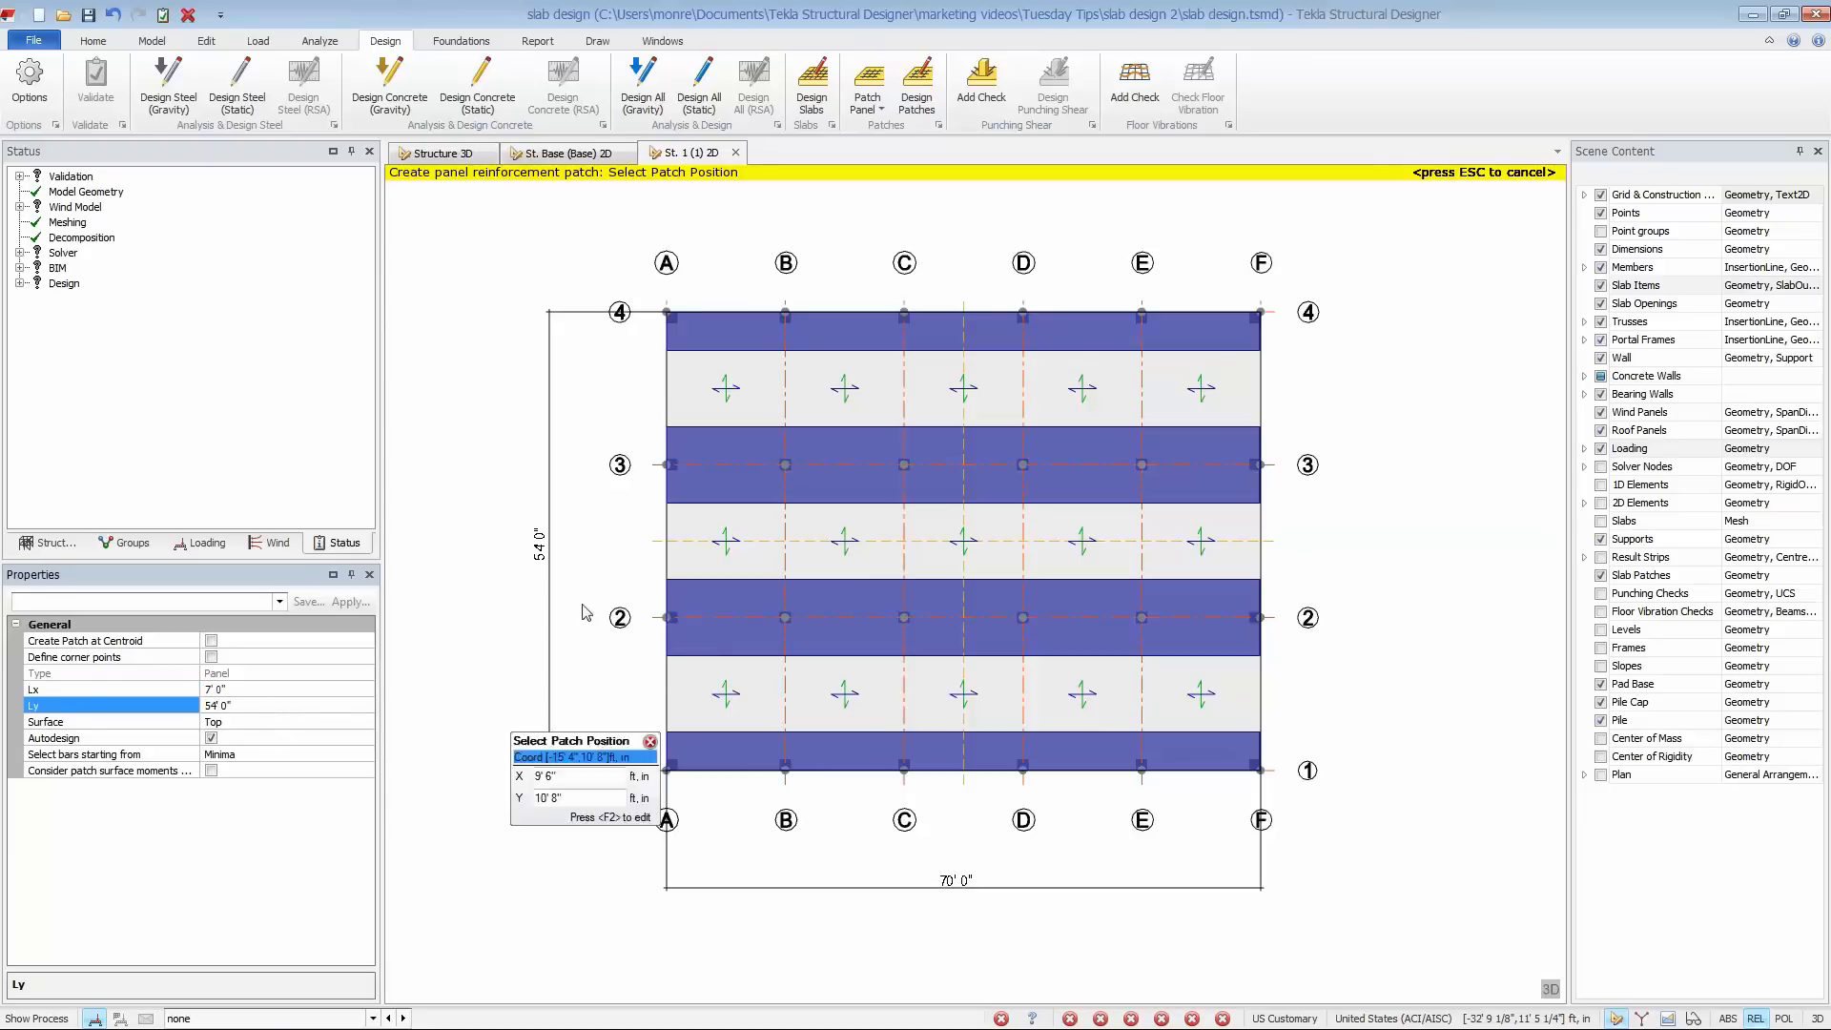
pyautogui.click(666, 541)
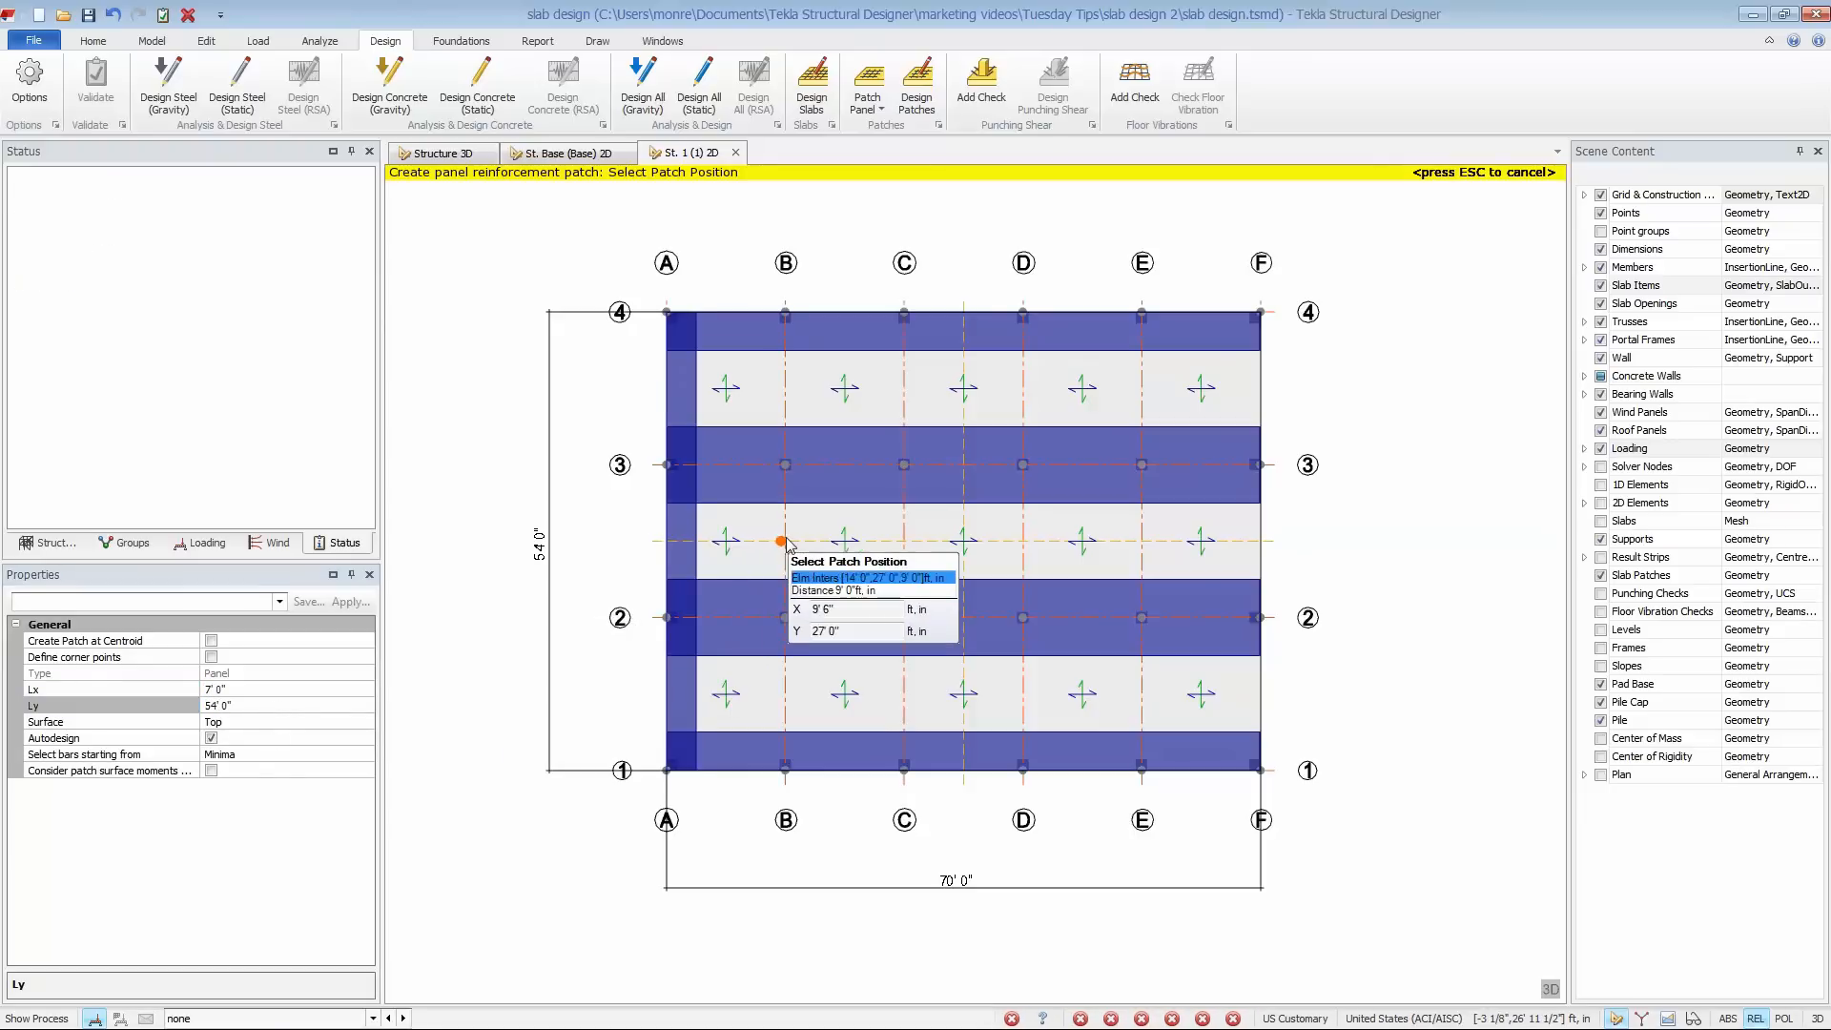
pyautogui.click(785, 541)
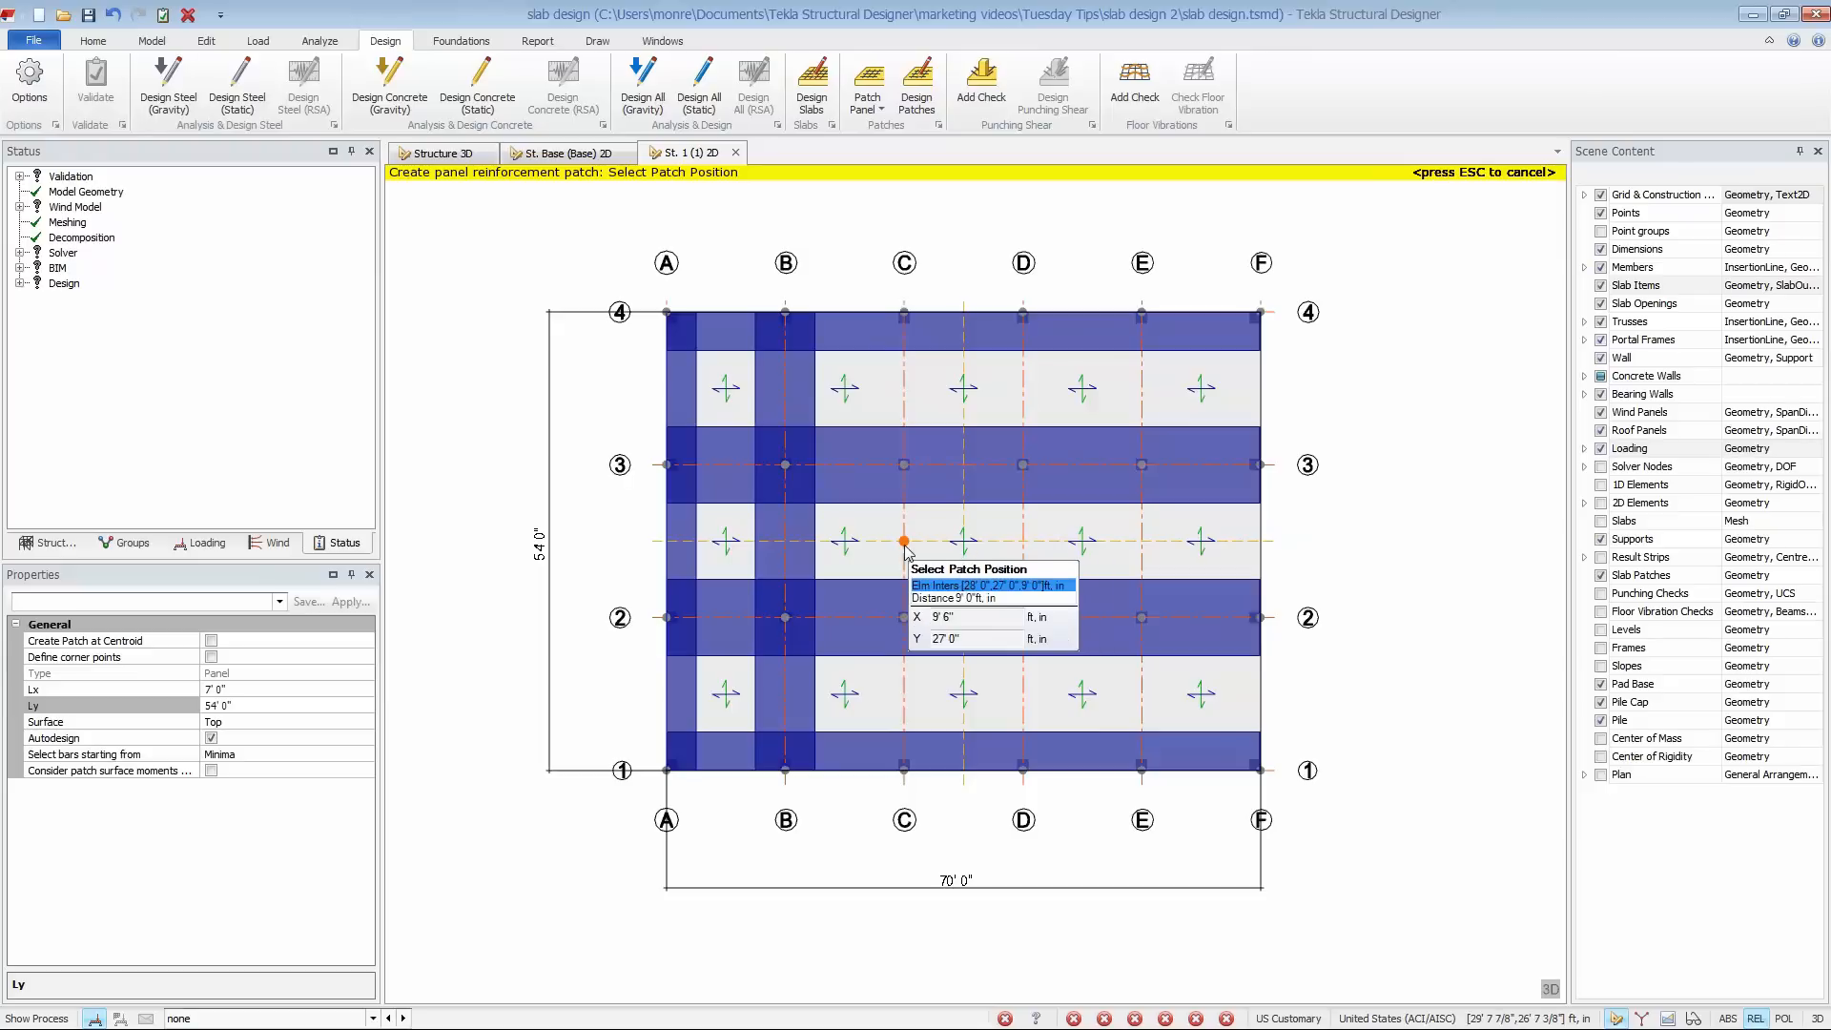
pyautogui.click(905, 540)
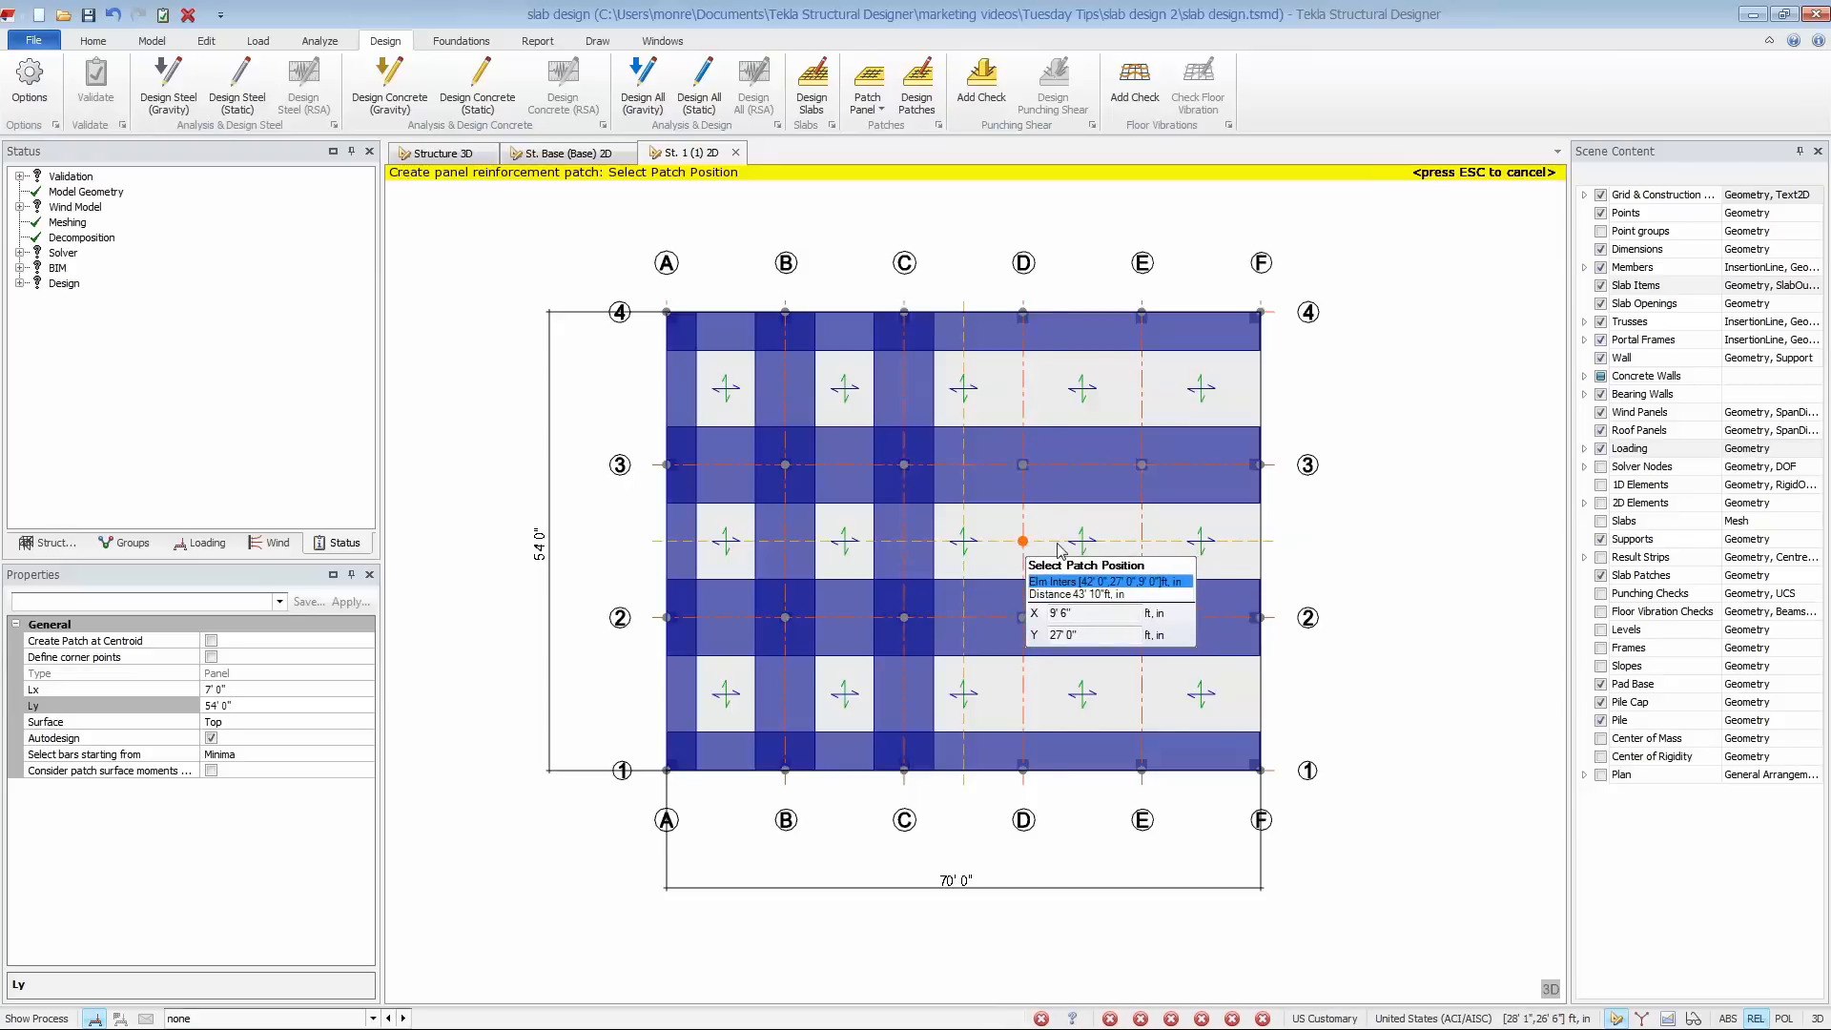
pyautogui.click(1023, 540)
pyautogui.click(1149, 541)
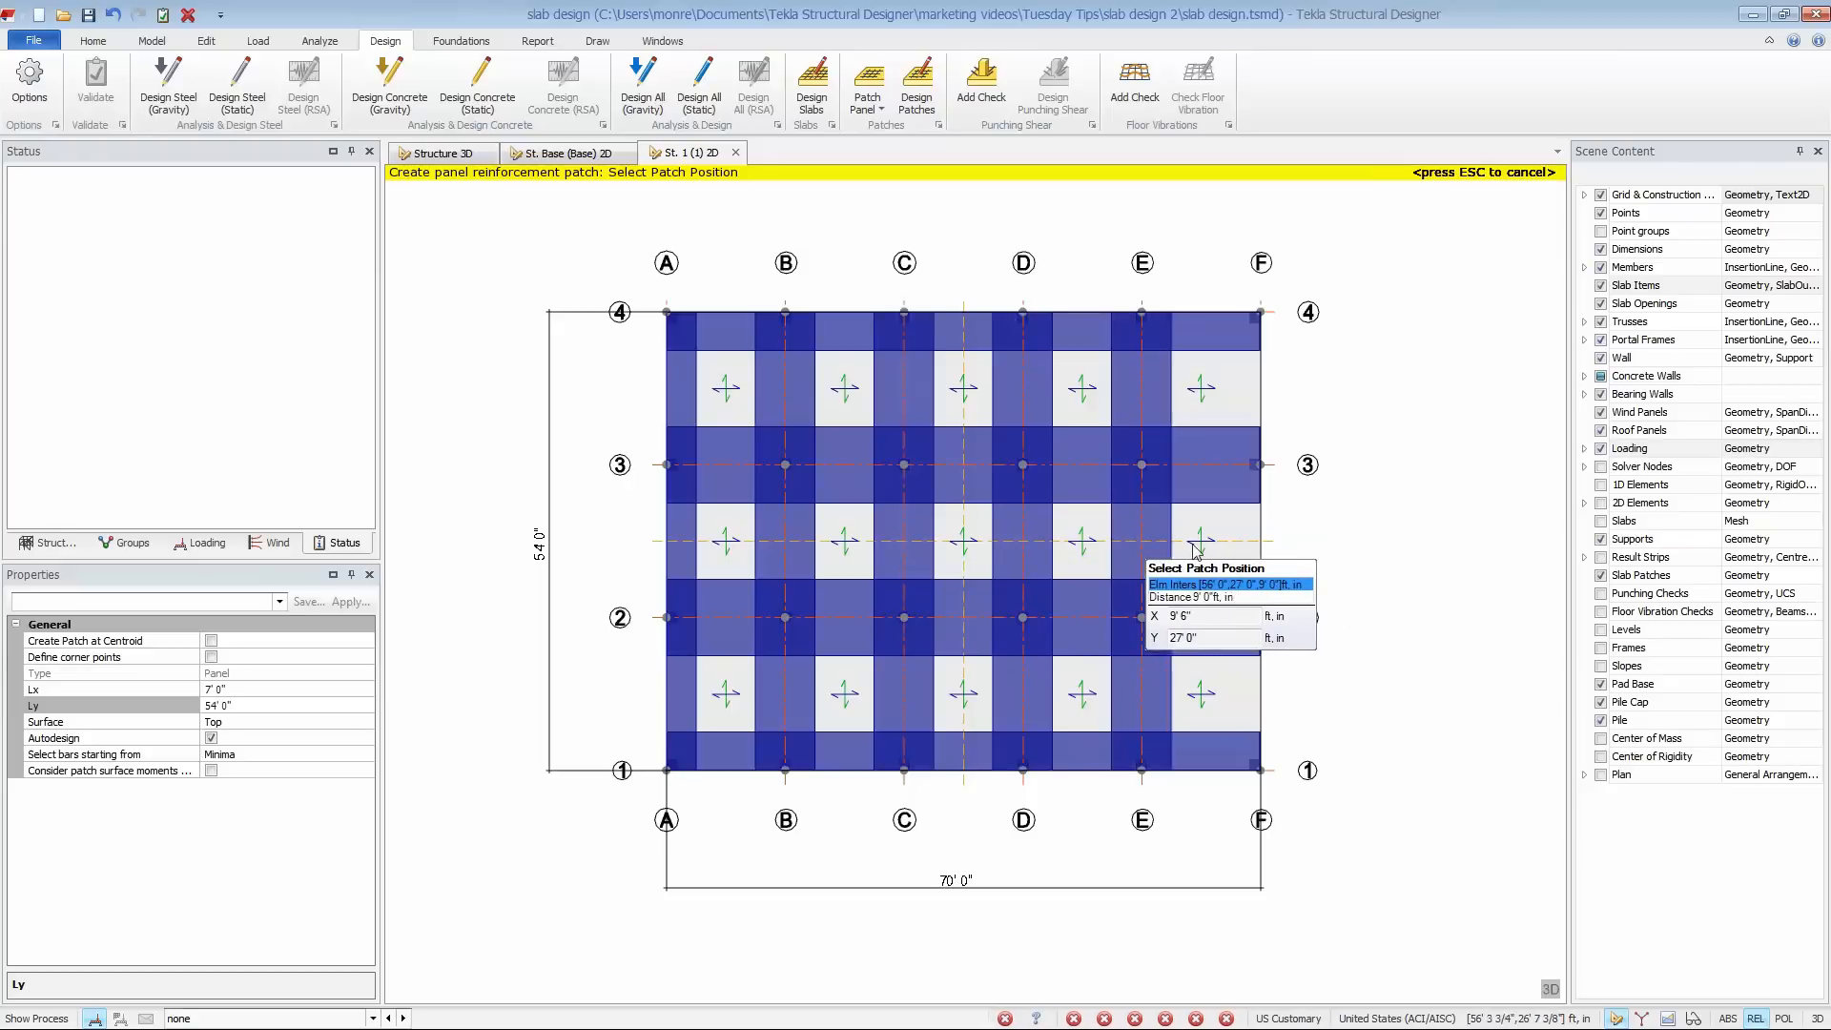
pyautogui.click(1261, 541)
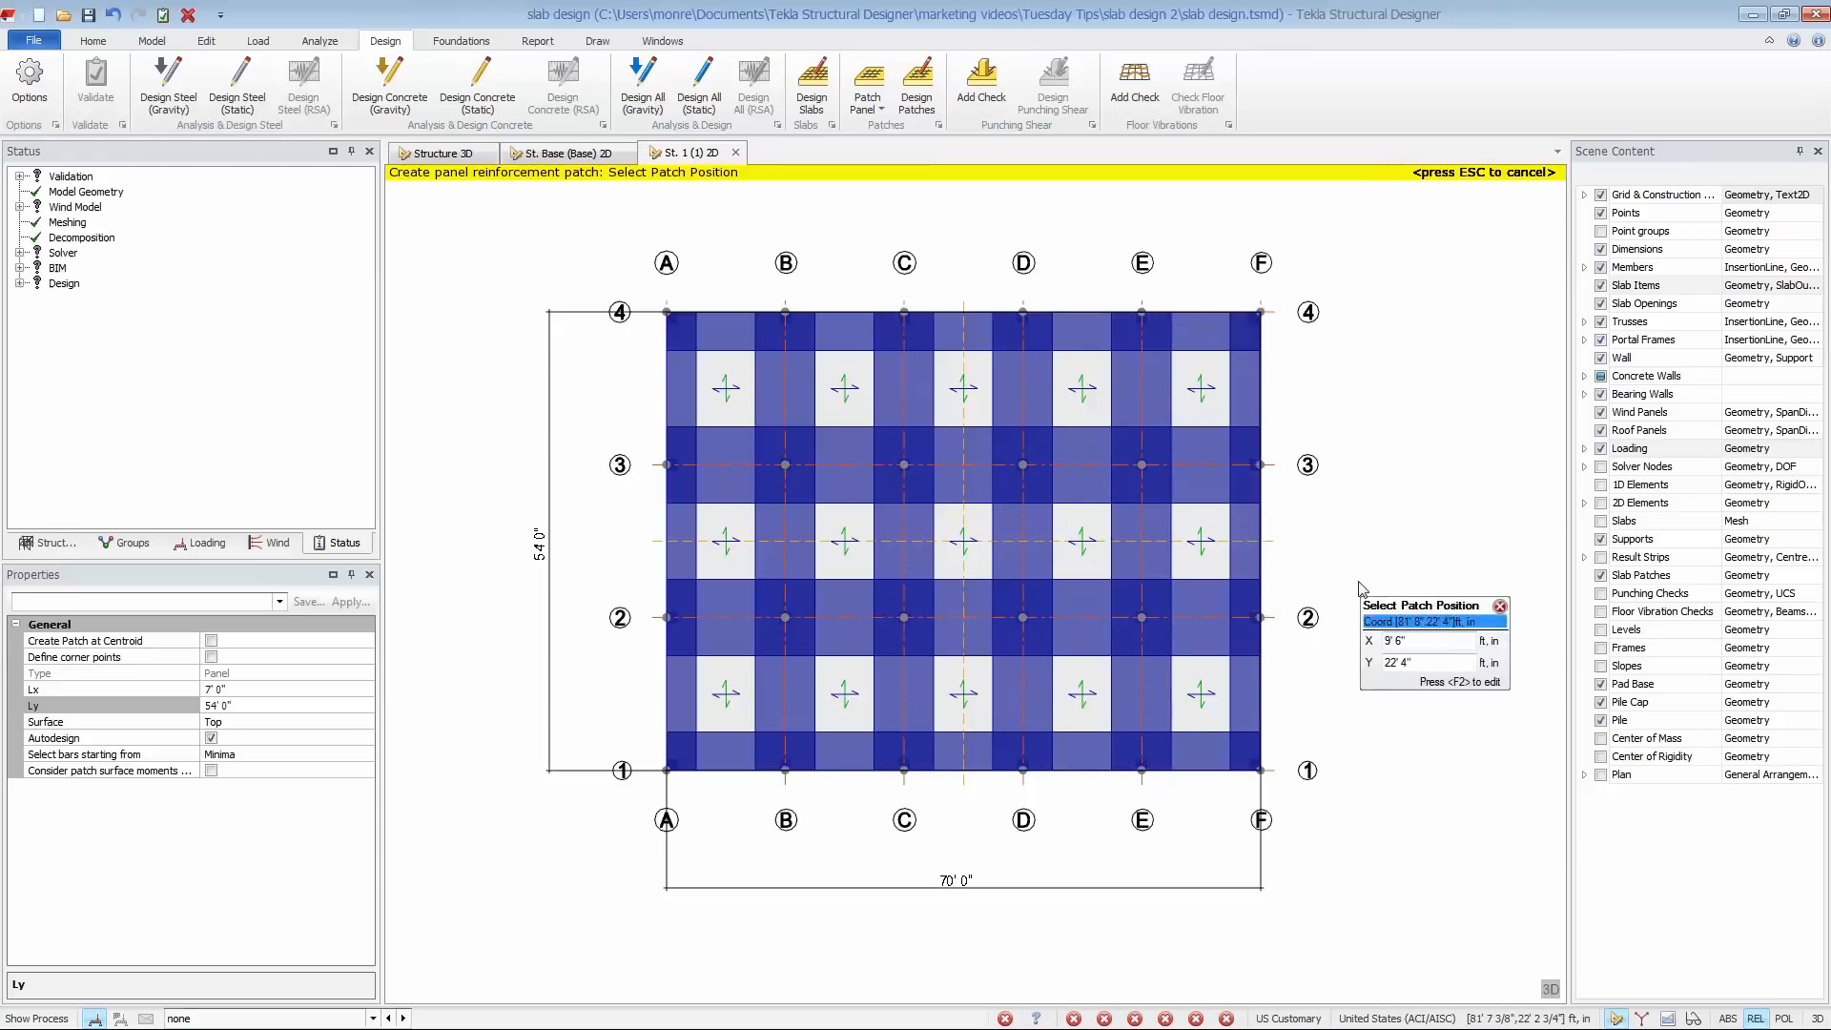
pyautogui.press('Escape')
# - Select the six 54' long panel patches on grid lines A to F and set Consider Strips to Y
pyautogui.click(1269, 687)
pyautogui.click(1126, 706)
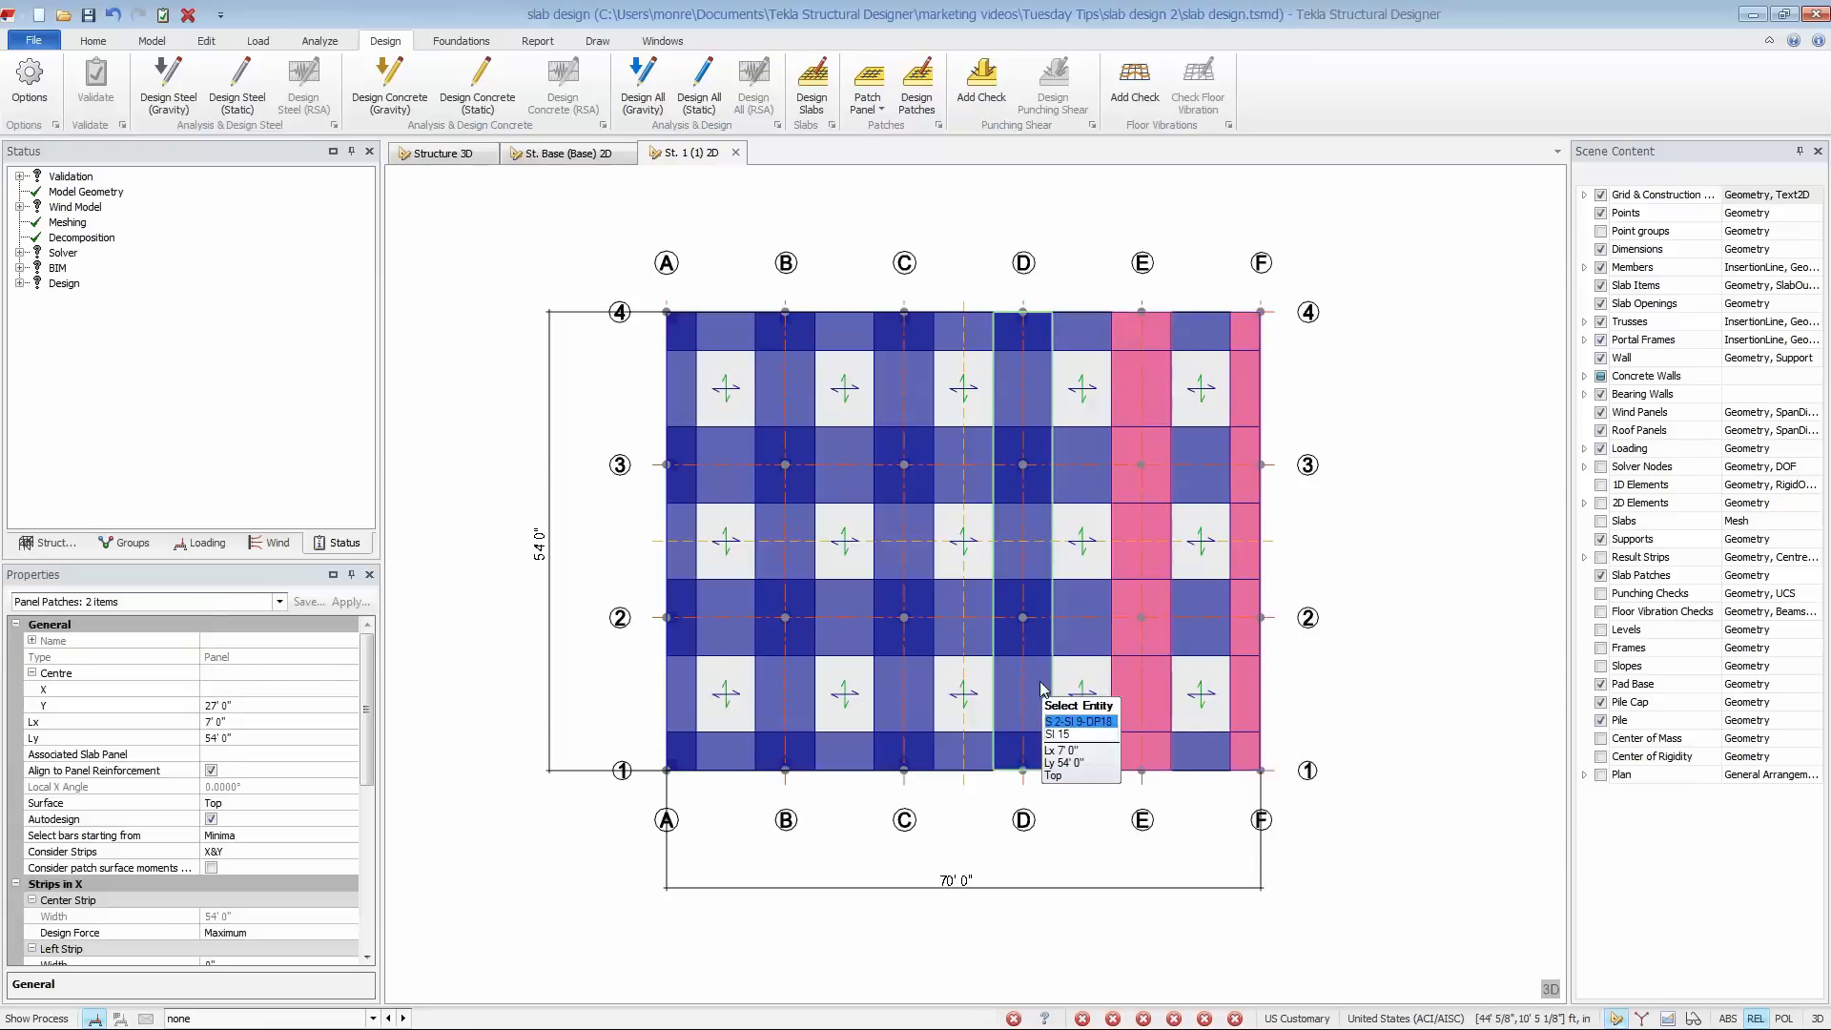
pyautogui.click(1016, 706)
pyautogui.click(896, 704)
pyautogui.click(799, 697)
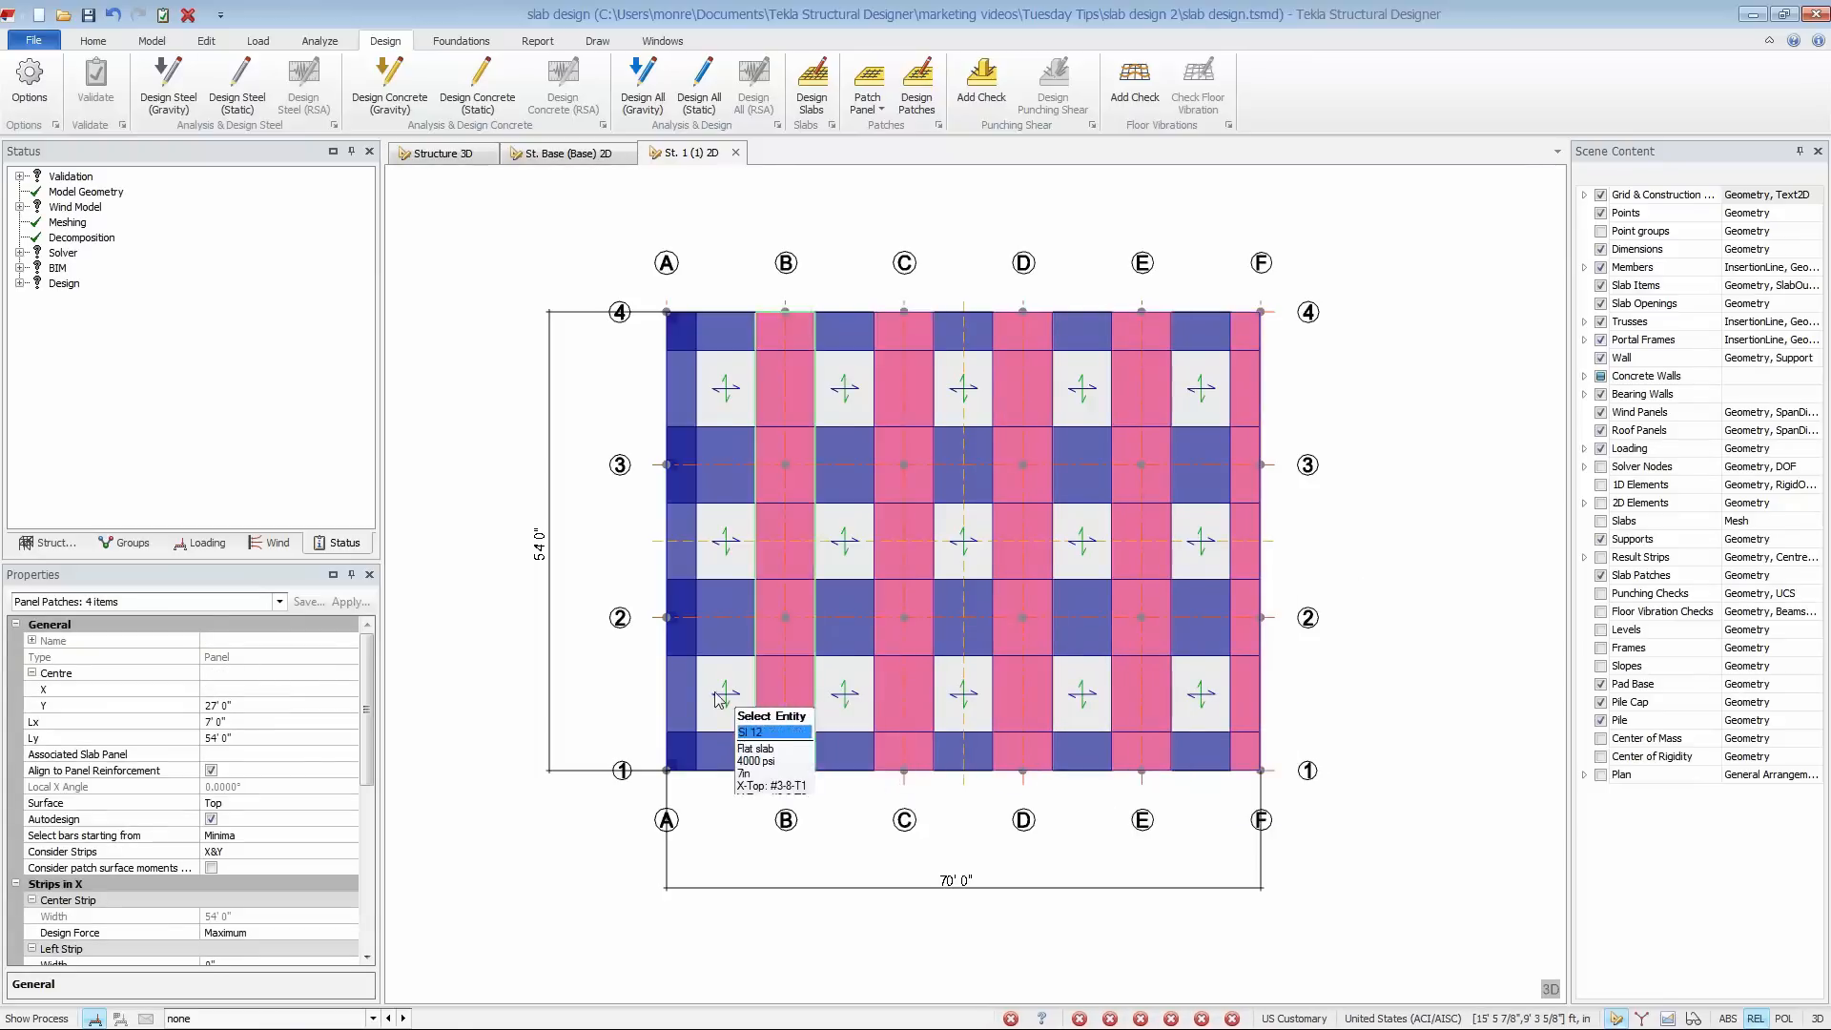
pyautogui.click(680, 725)
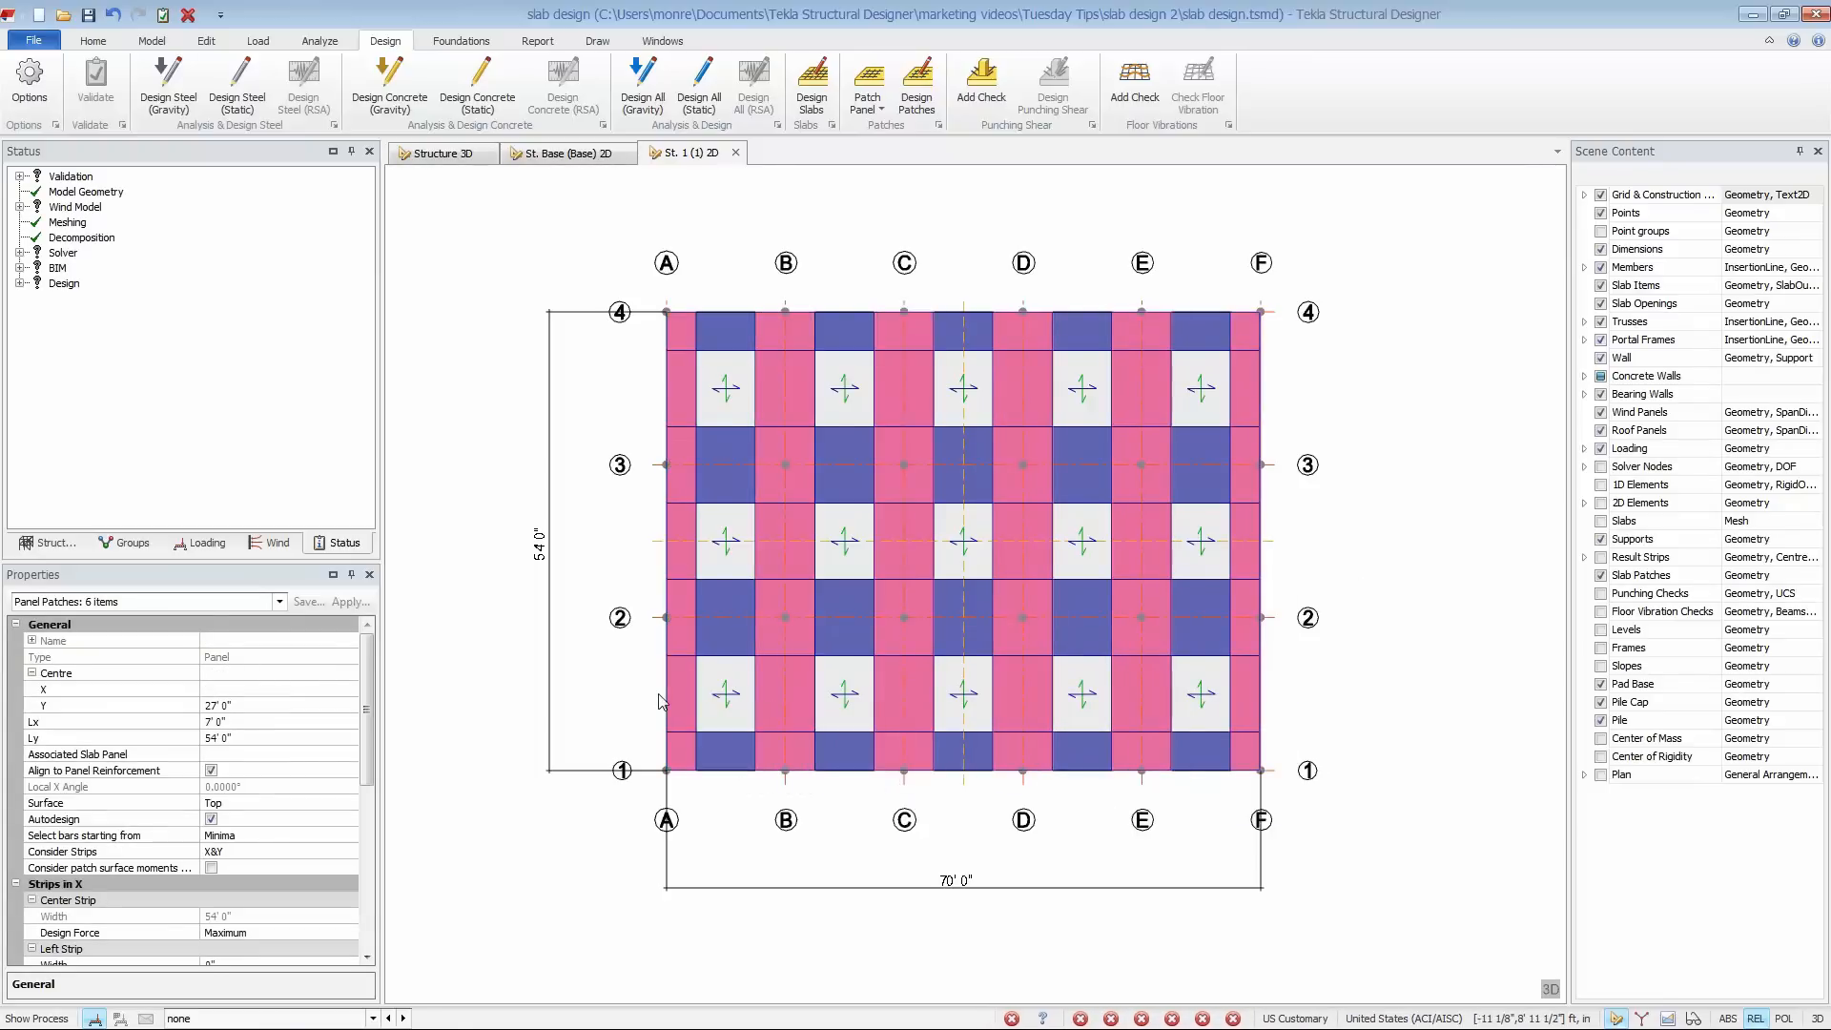
pyautogui.scroll(-3, 352, 725)
pyautogui.click(349, 707)
pyautogui.click(351, 706)
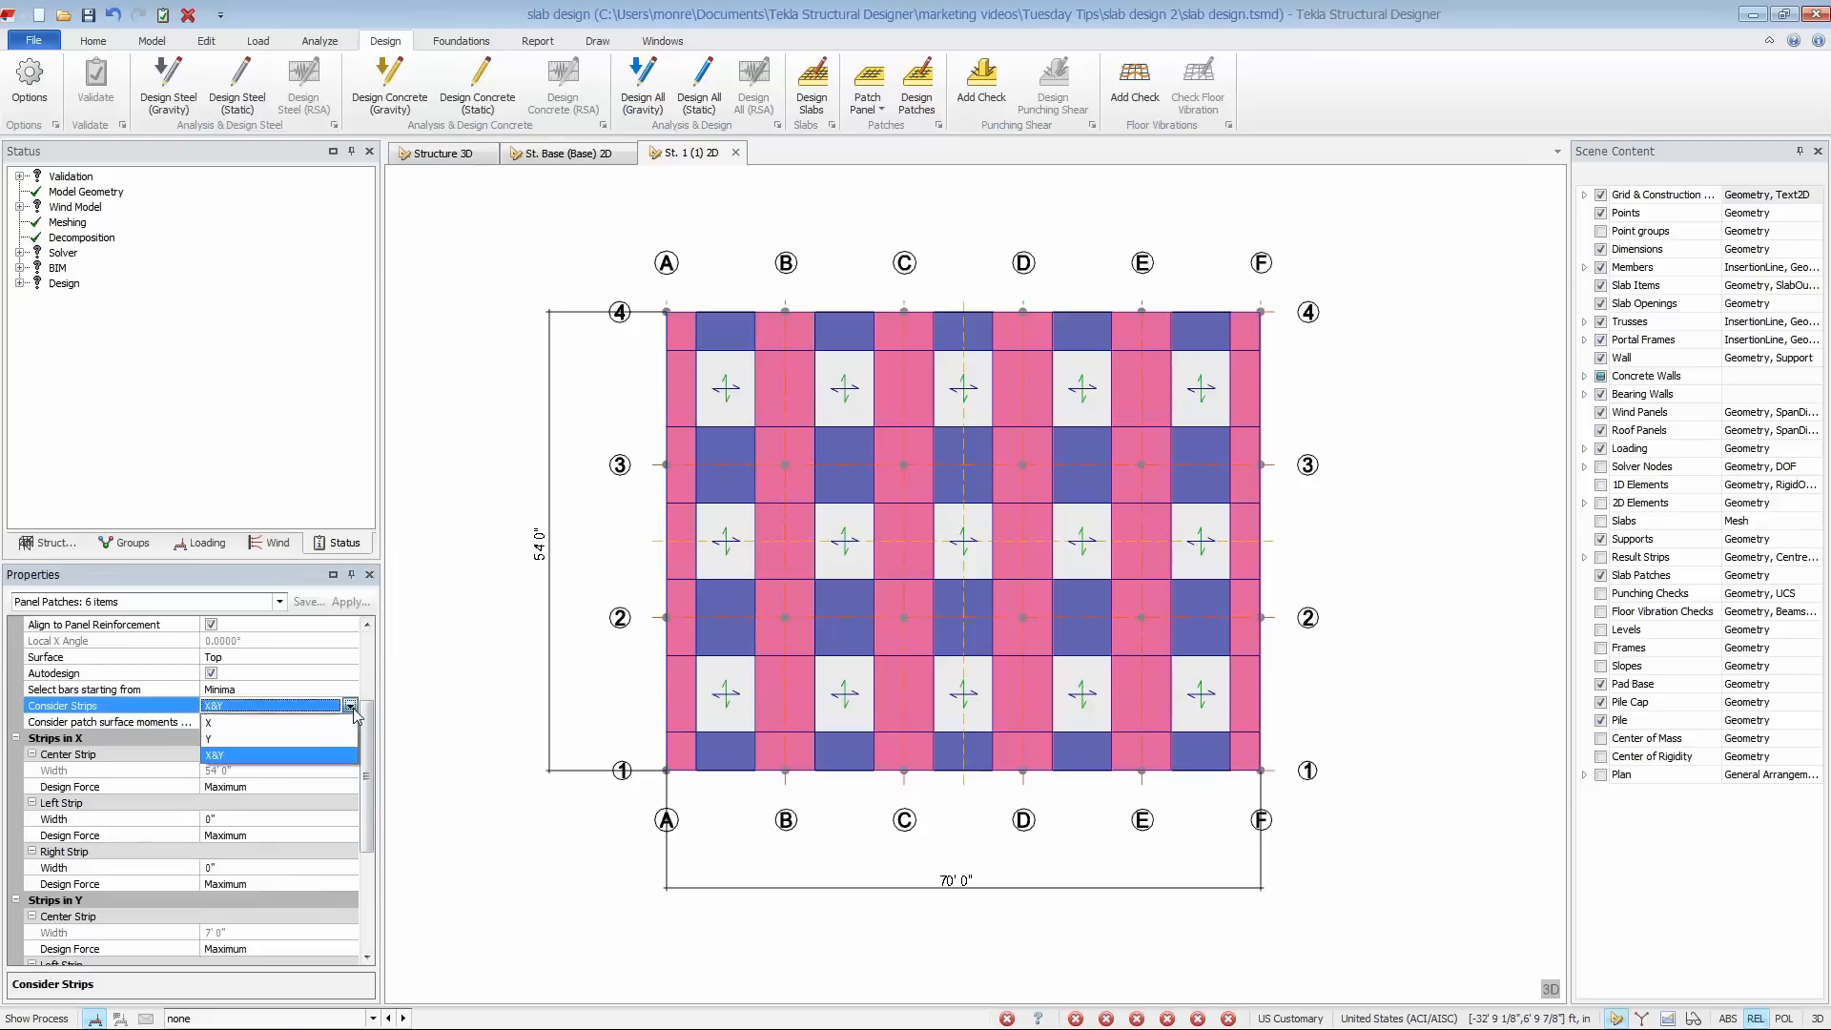
pyautogui.click(297, 735)
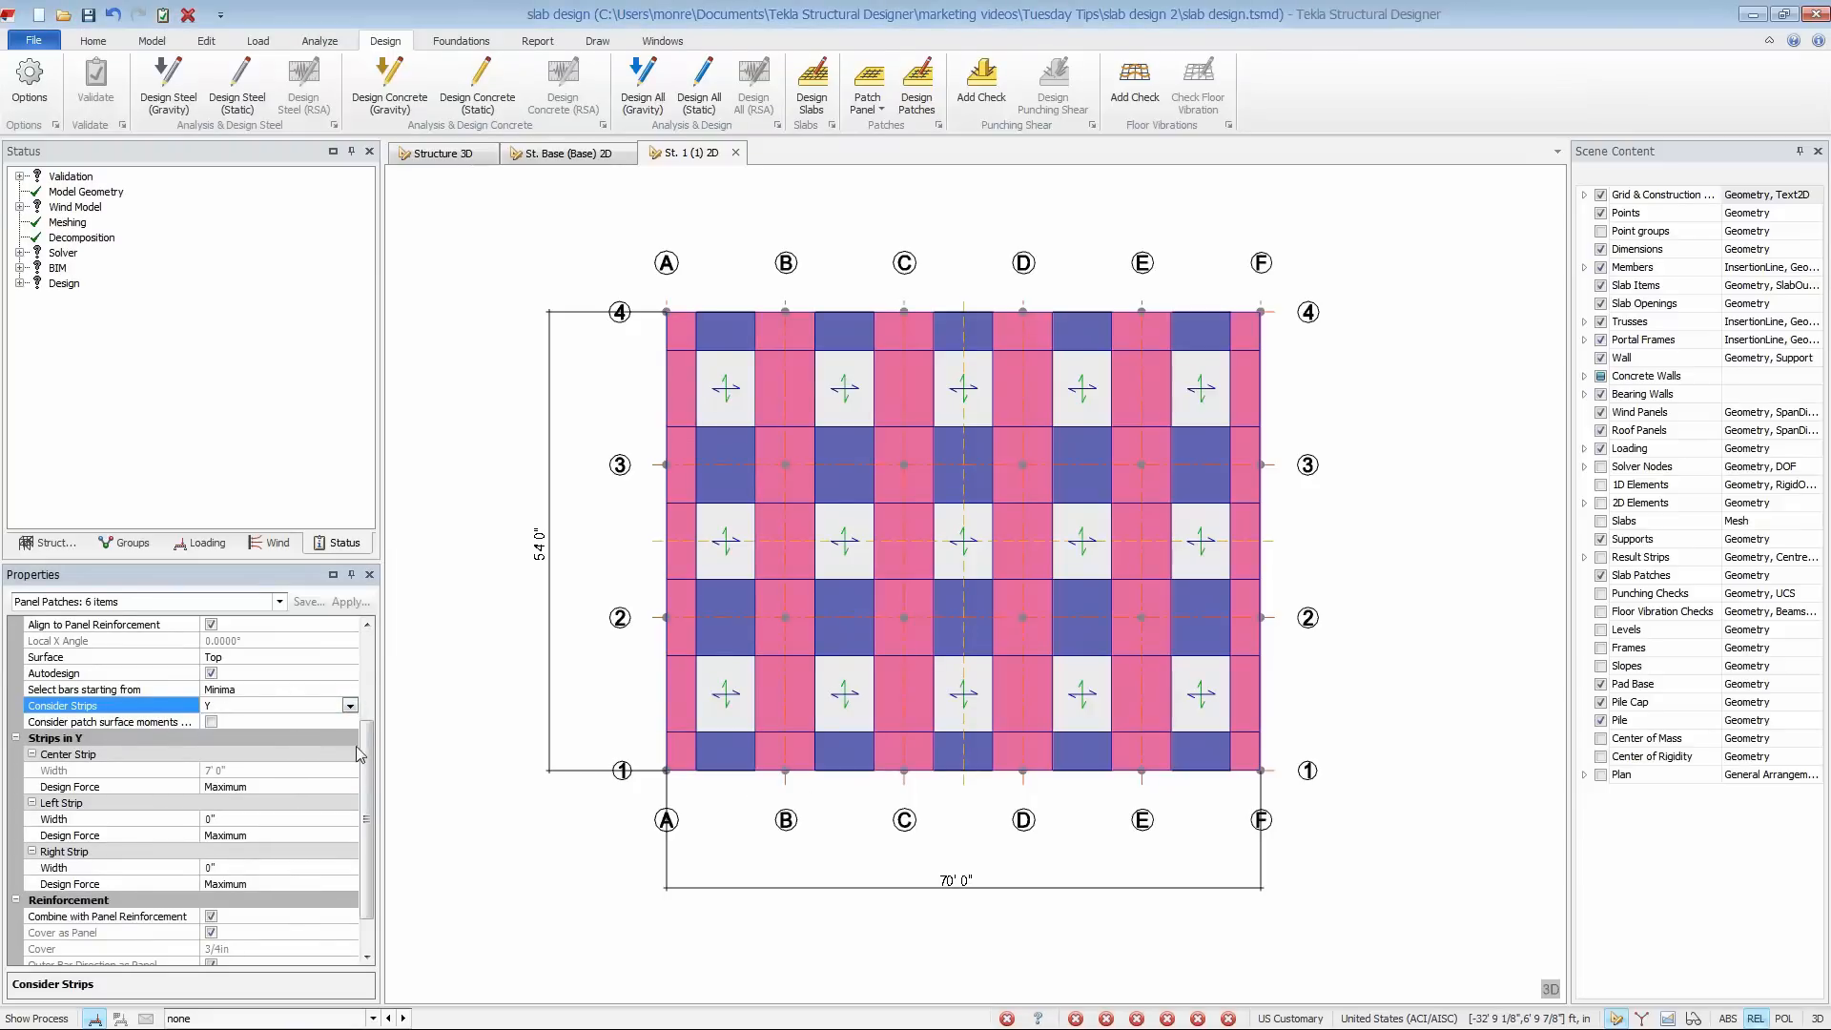
# - Set these patches' reinforcement to BarsY with Combine with Panel Reinforcement, Outer Bar Direction as Panel and Outer Bars in X turned off
pyautogui.moveTo(369, 777); pyautogui.dragTo(370, 818)
pyautogui.click(327, 949)
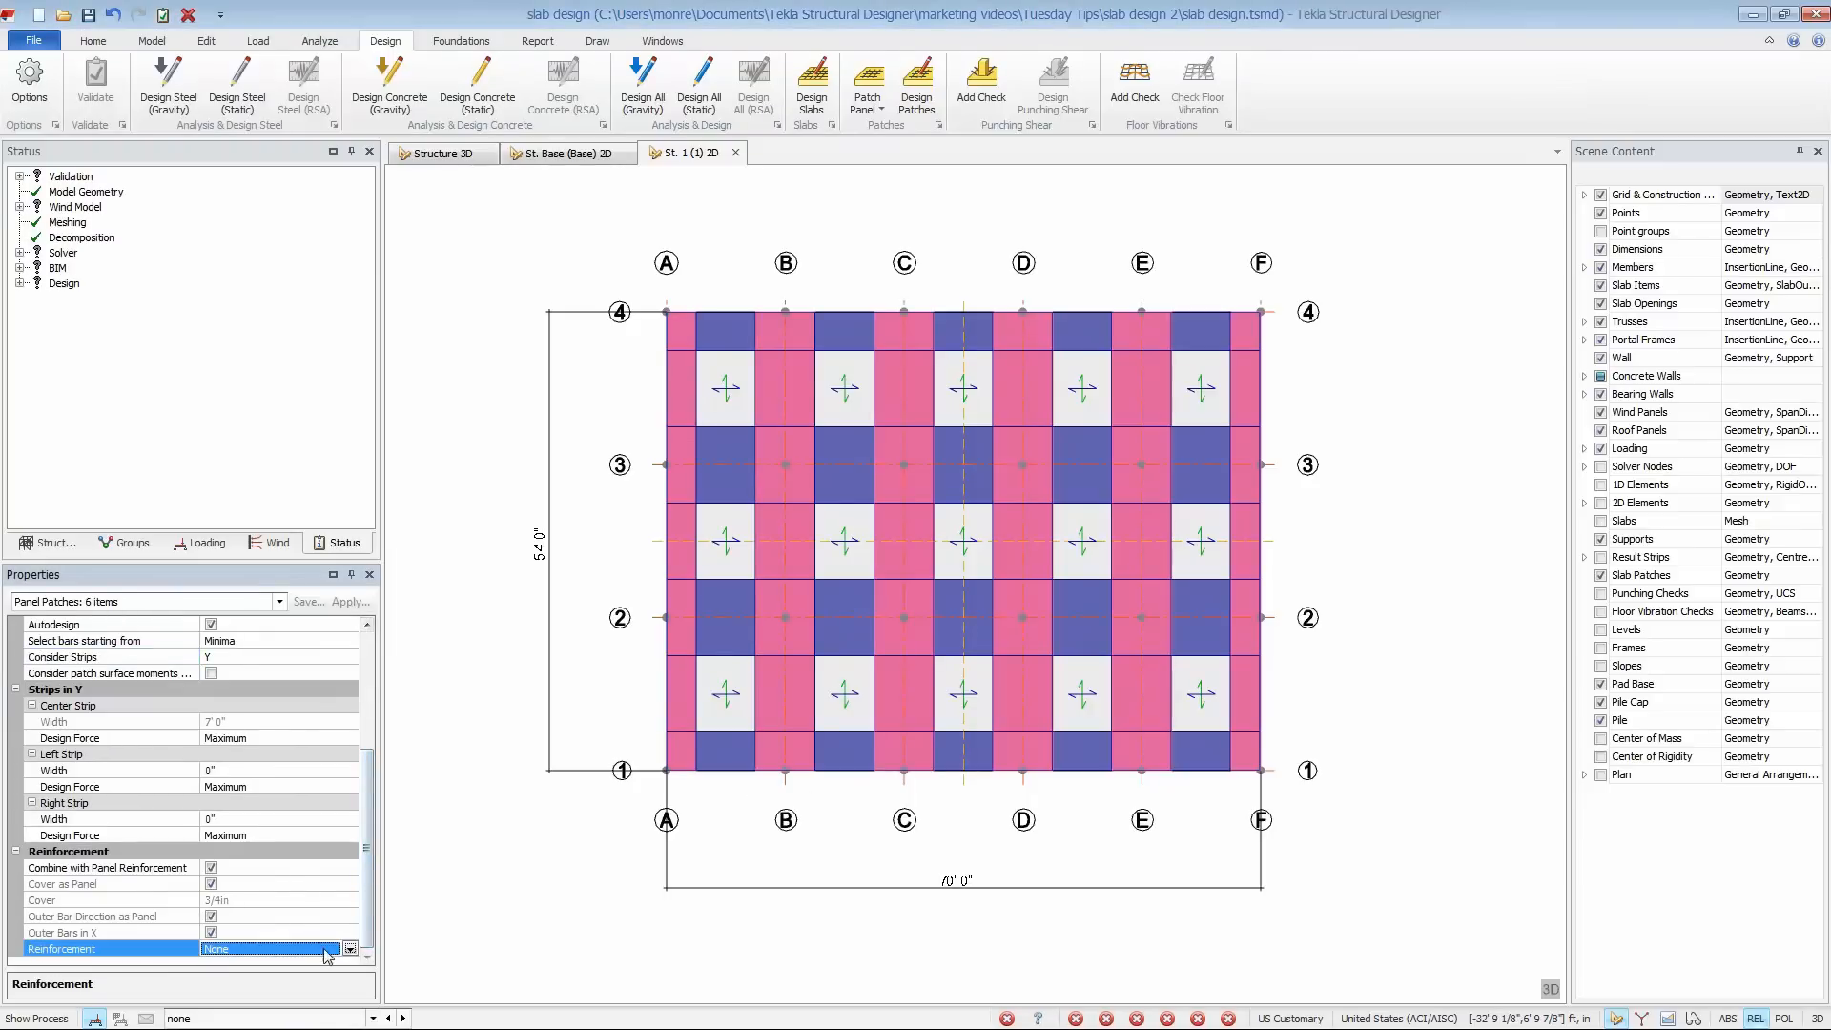
pyautogui.click(350, 949)
pyautogui.click(295, 984)
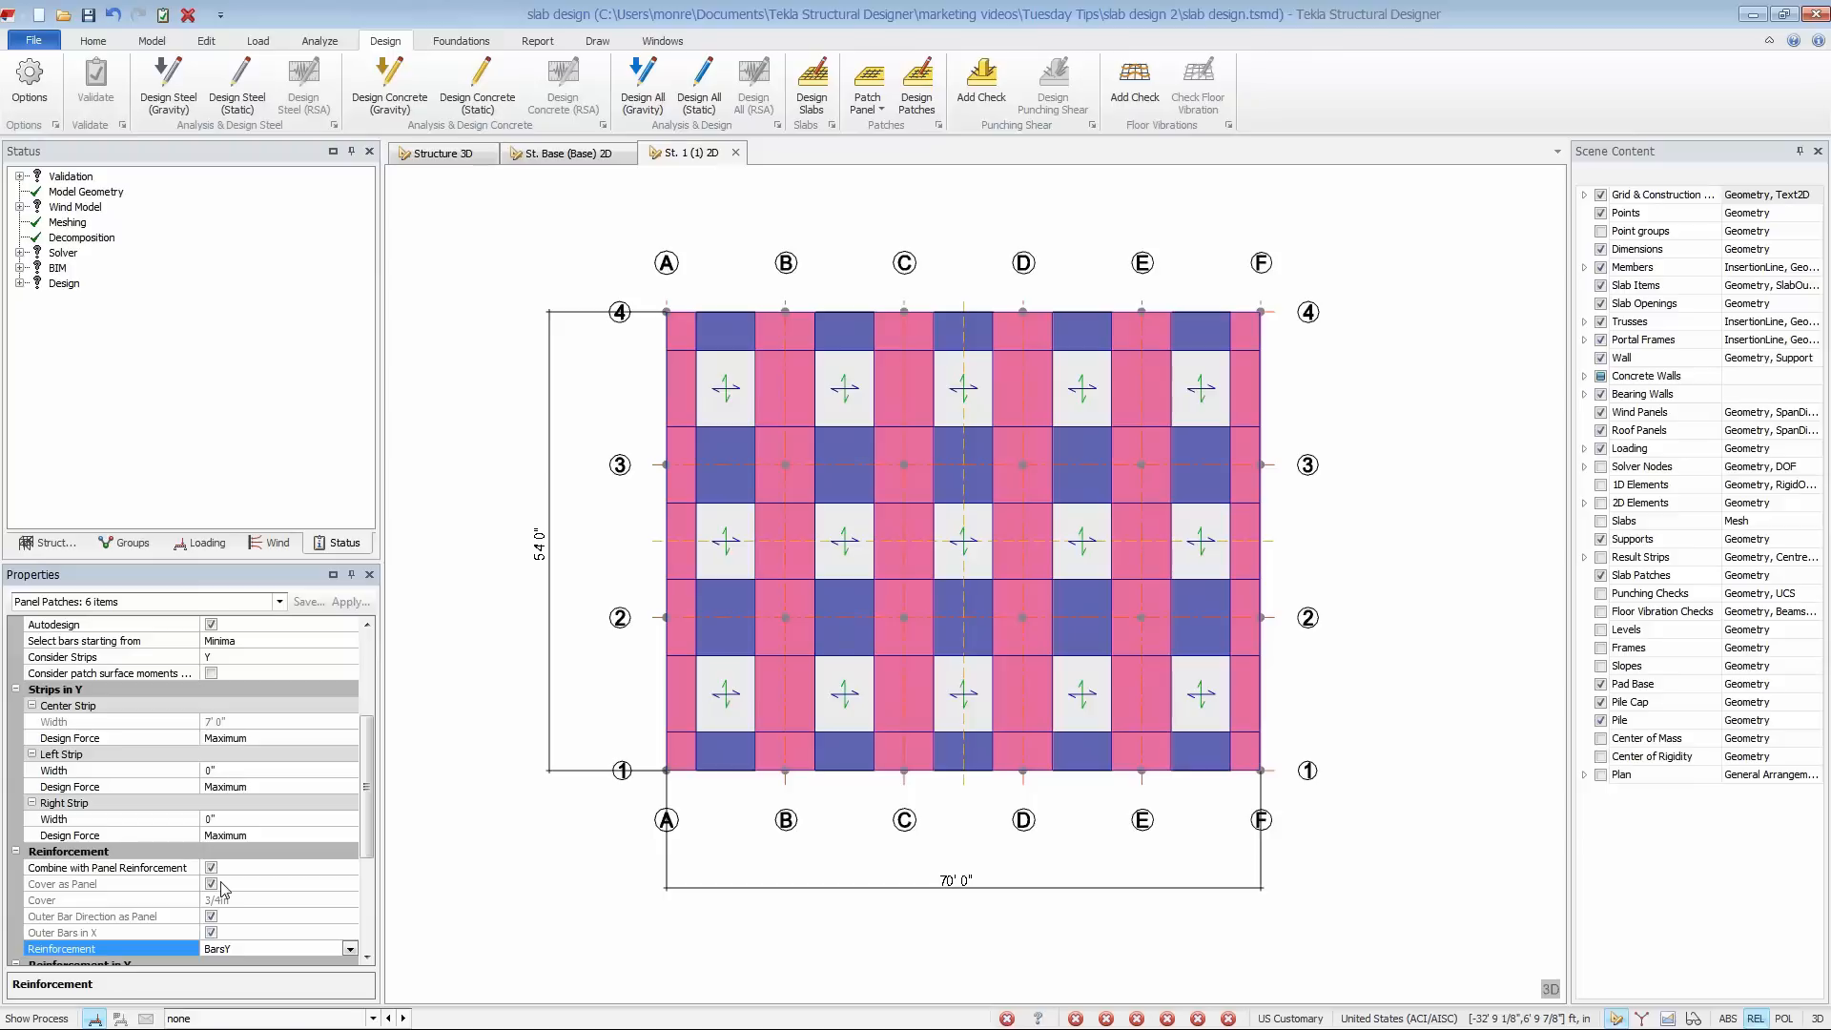
pyautogui.click(211, 868)
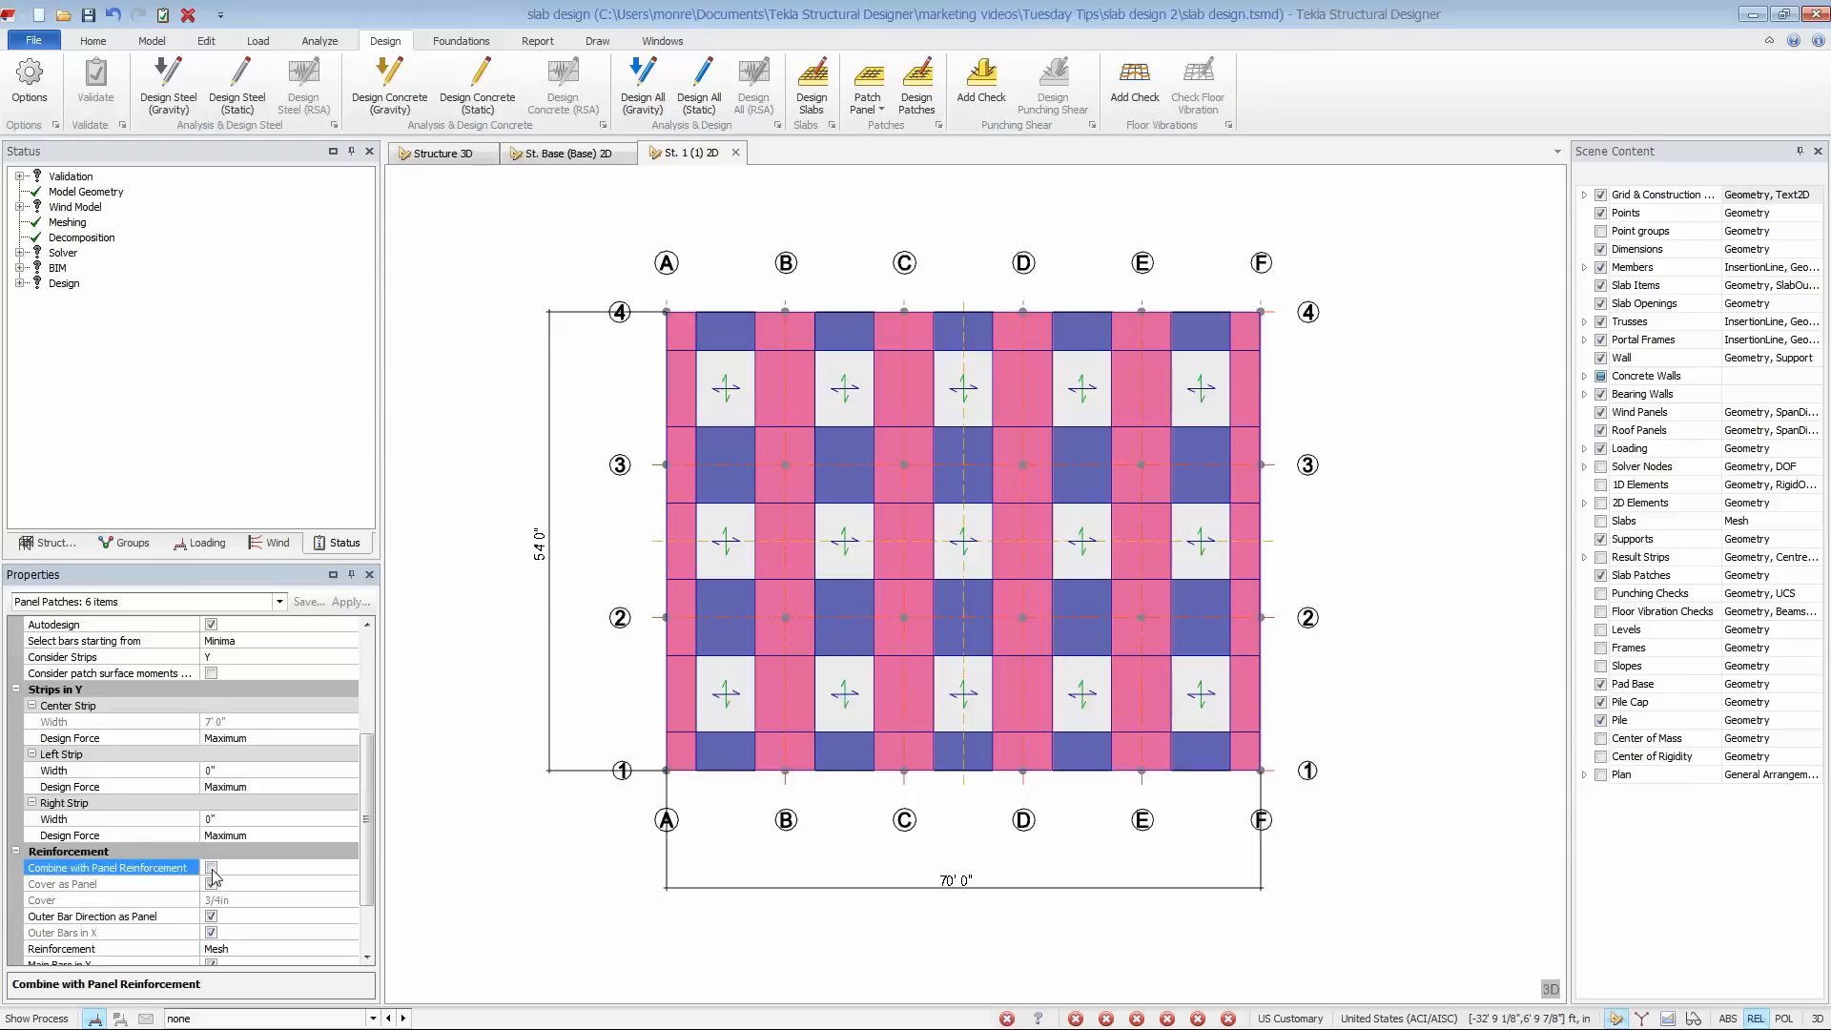
pyautogui.click(211, 916)
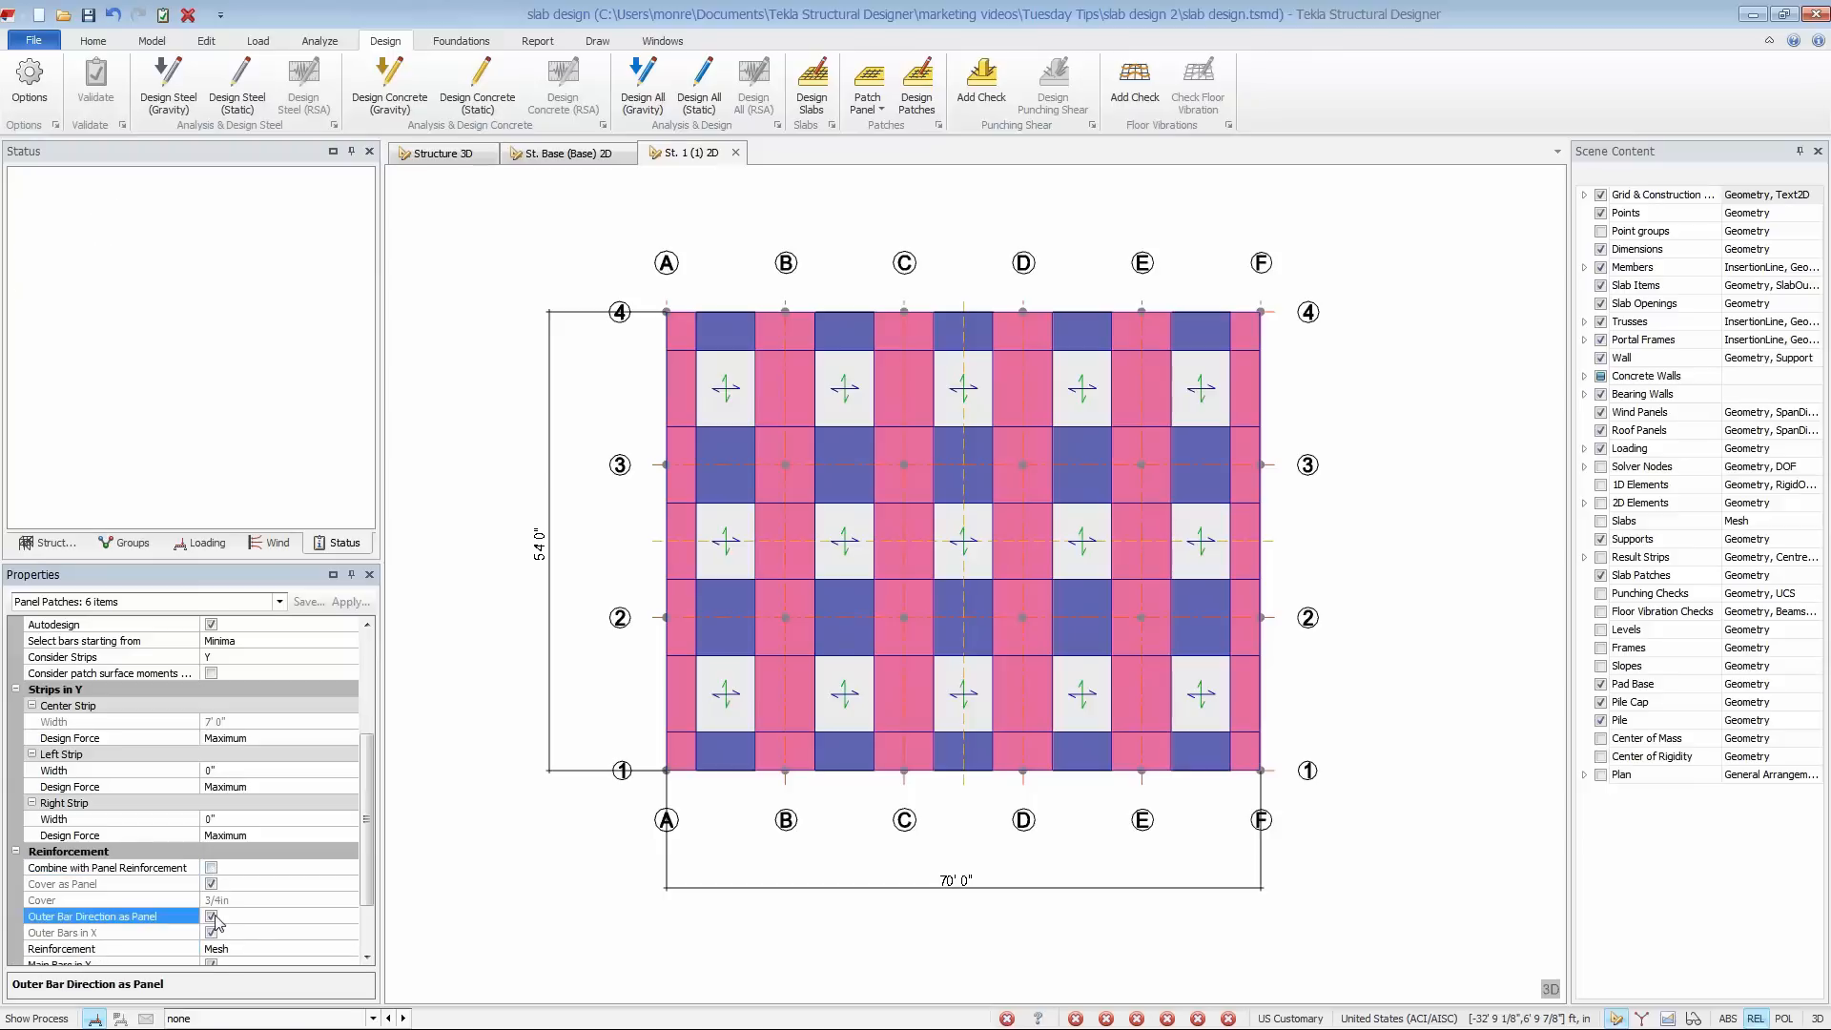
pyautogui.scroll(-2, 217, 862)
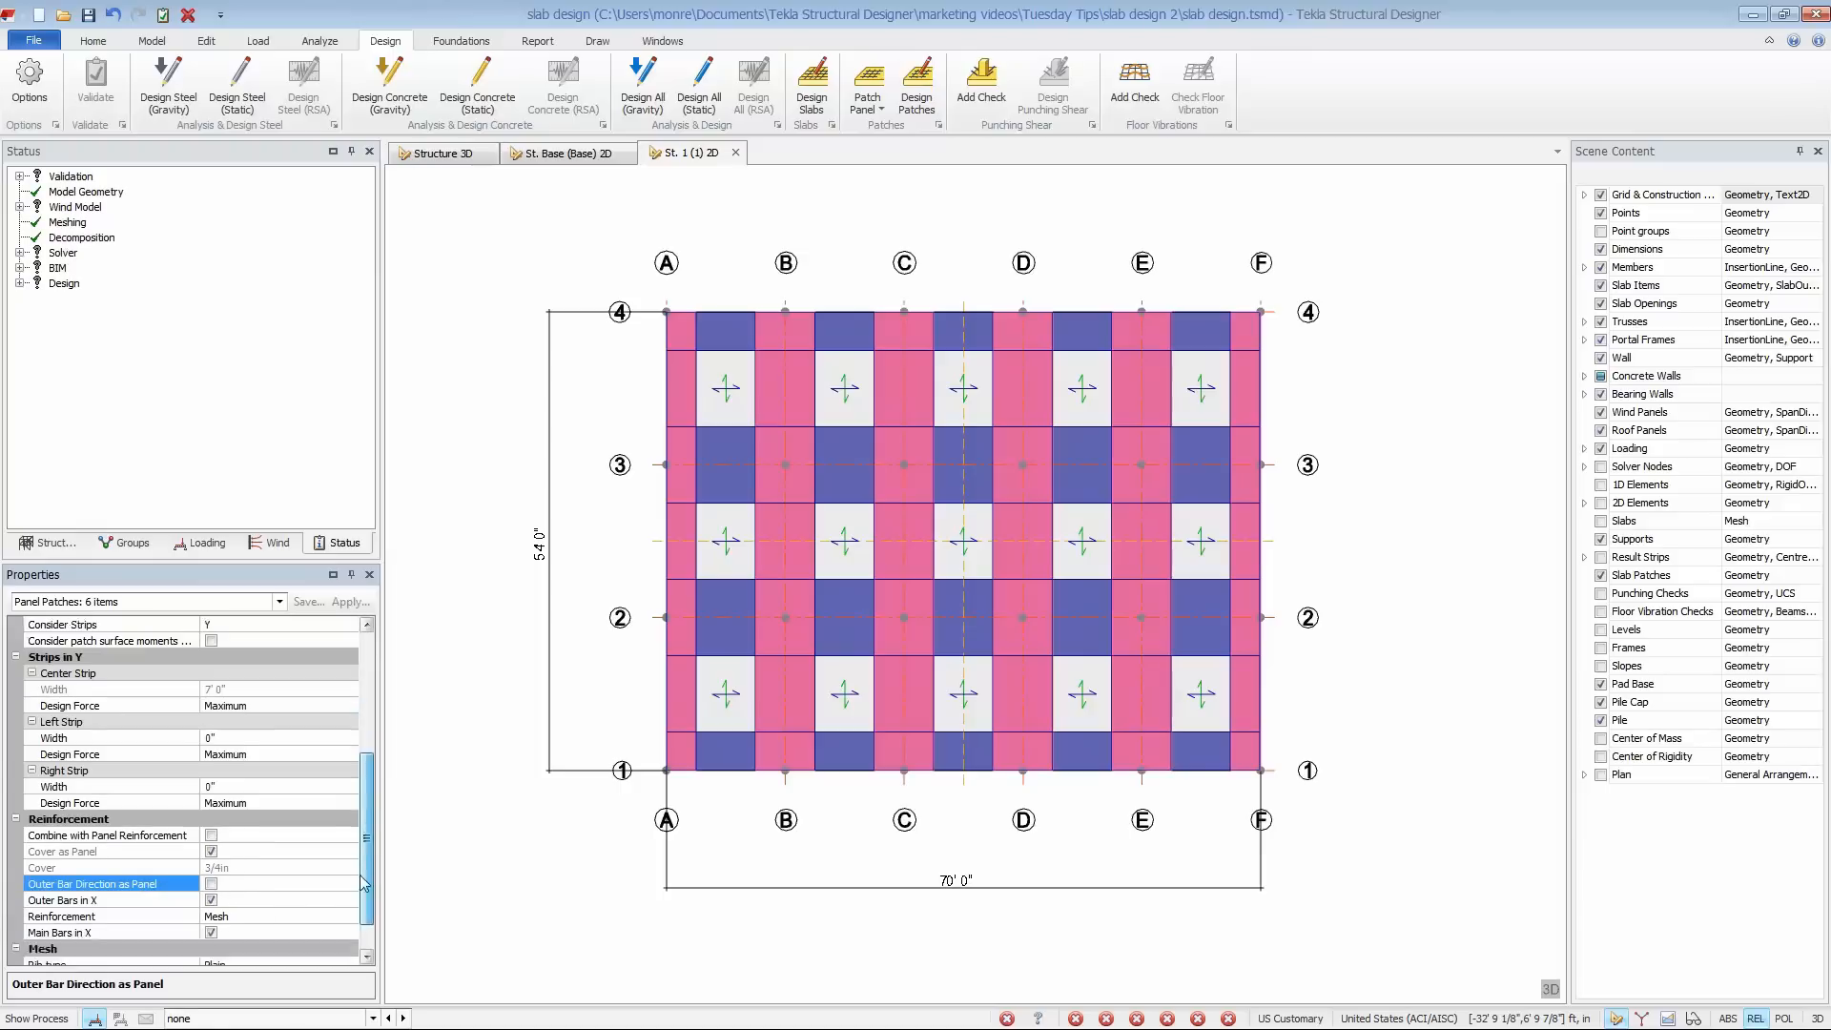
pyautogui.click(211, 852)
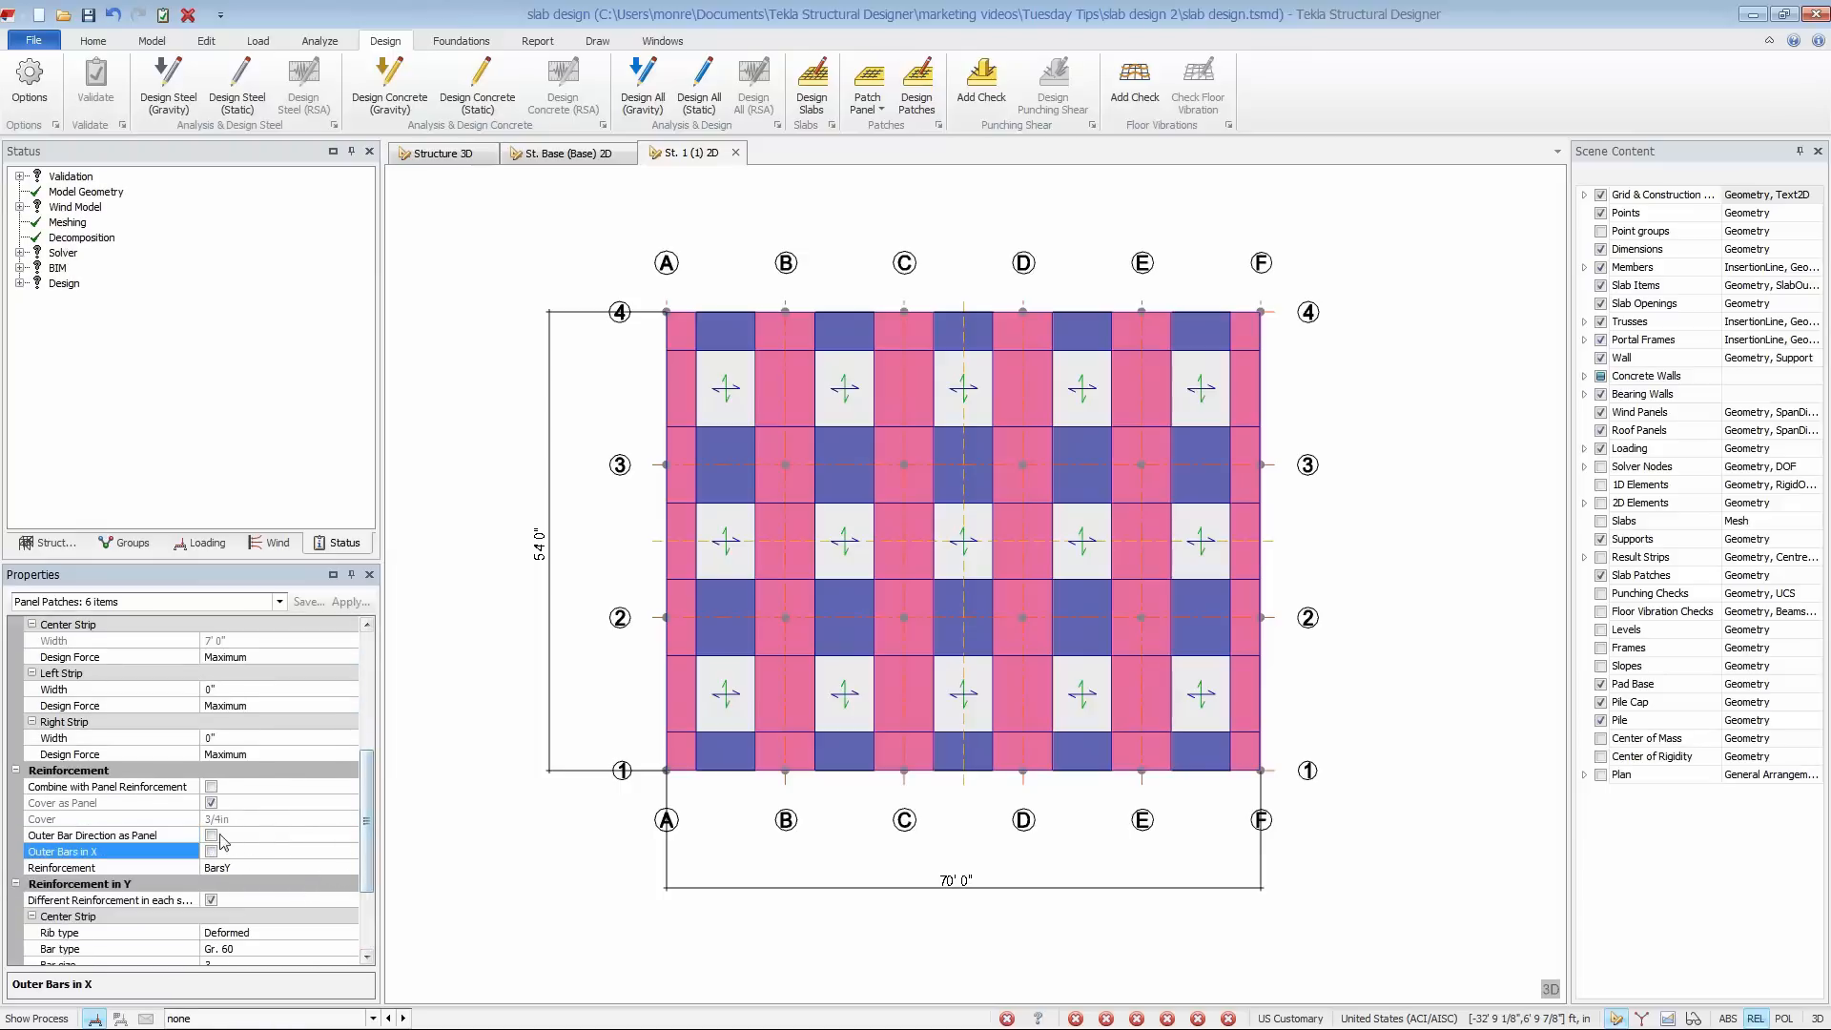
pyautogui.scroll(-1, 290, 859)
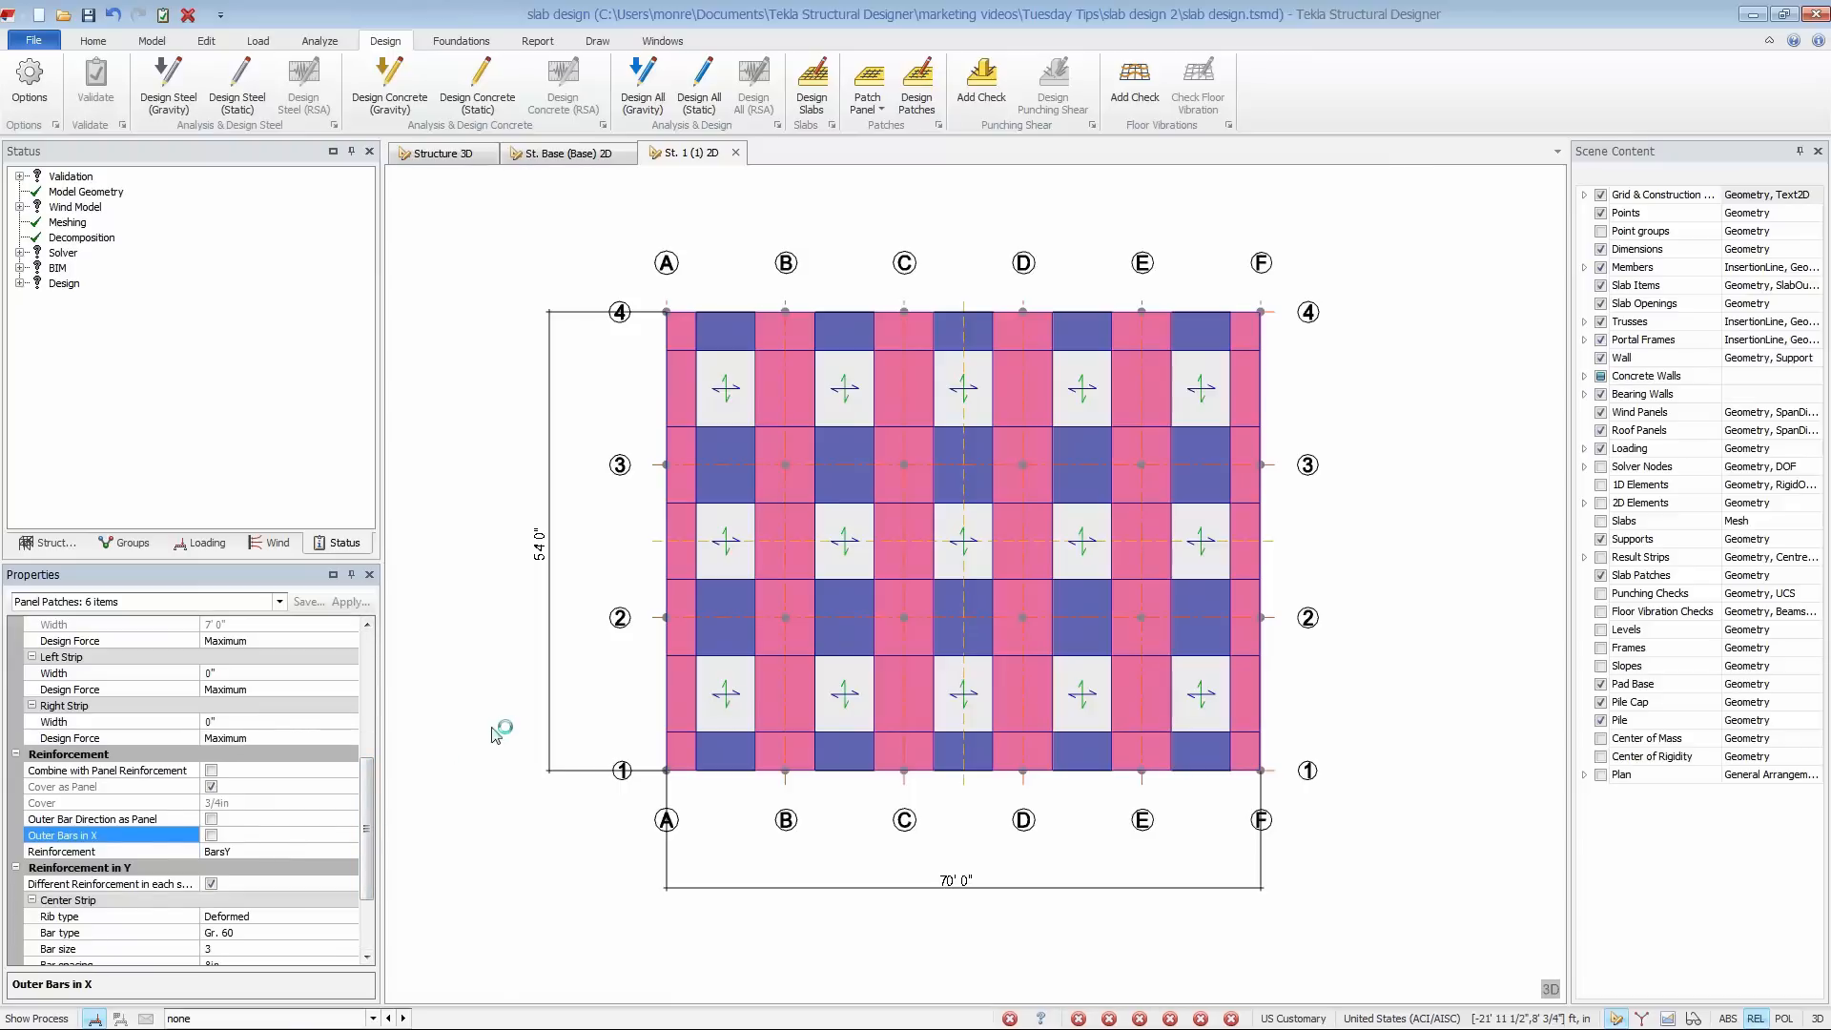
pyautogui.click(496, 725)
# - Select the four 70' long panel patches on grid lines 1 to 4 and set Consider Strips to X
pyautogui.click(711, 769)
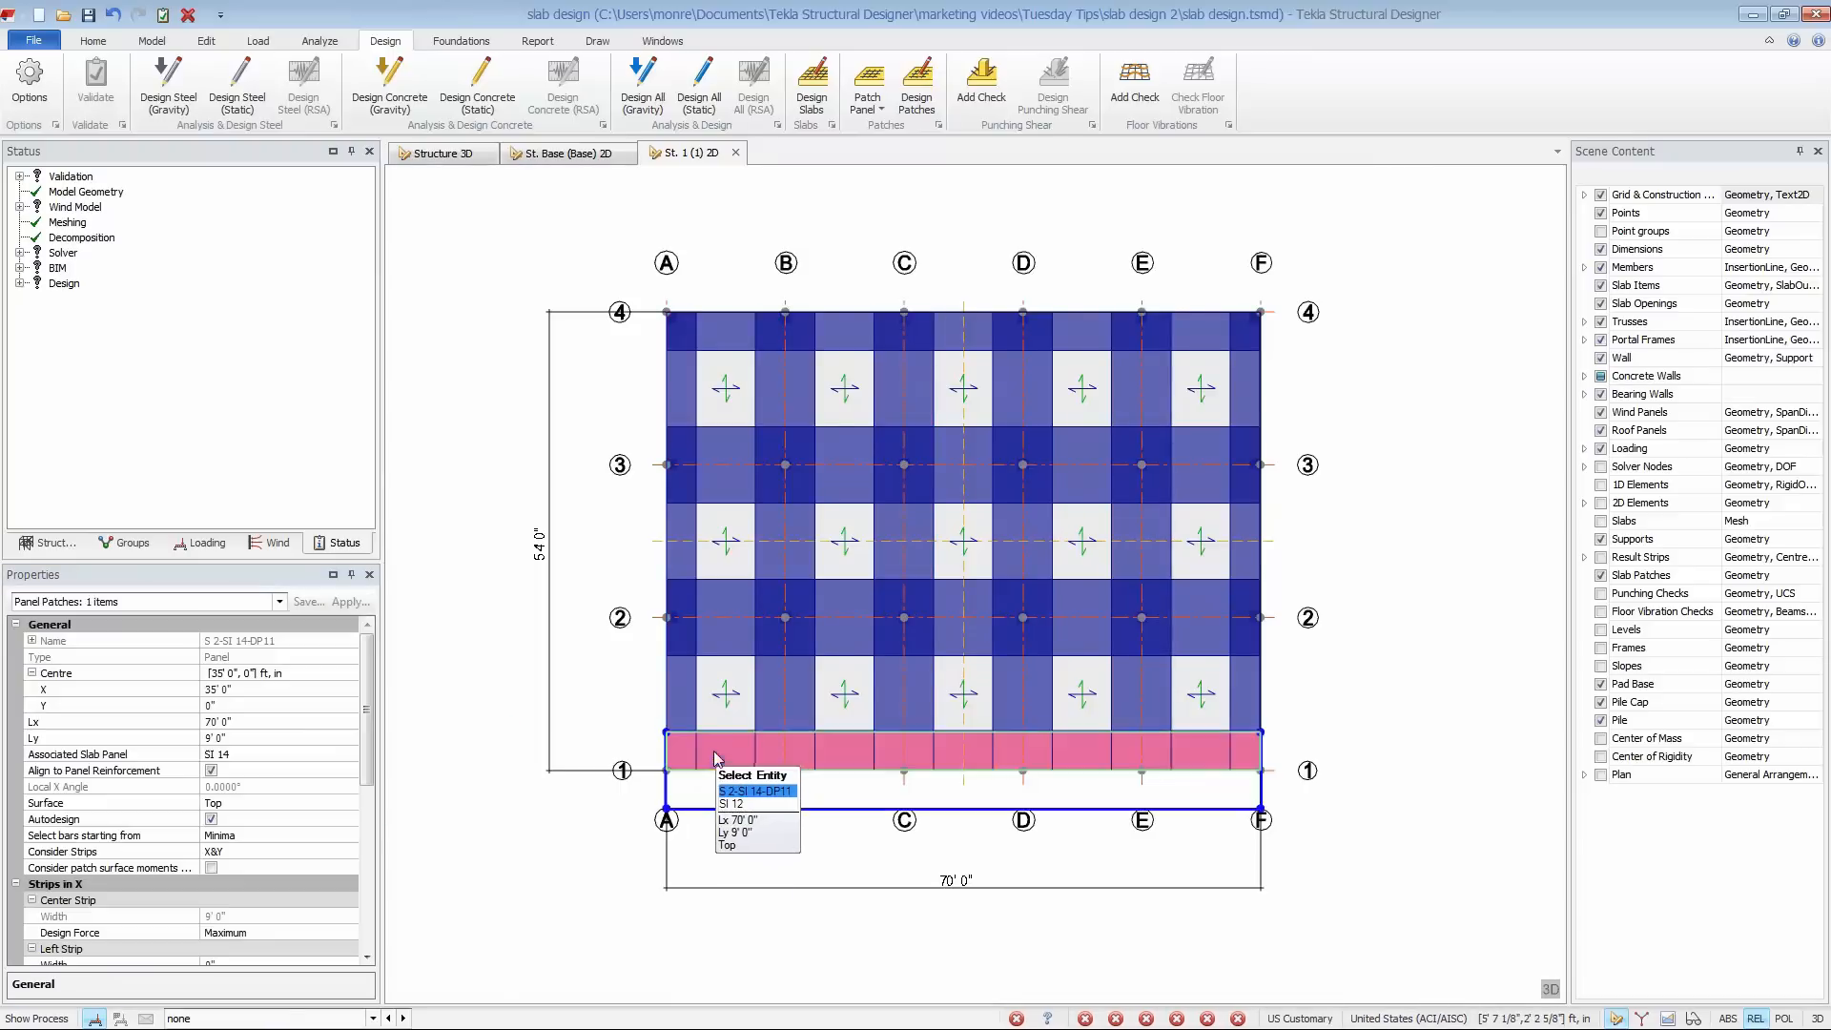
pyautogui.click(740, 621)
pyautogui.click(743, 481)
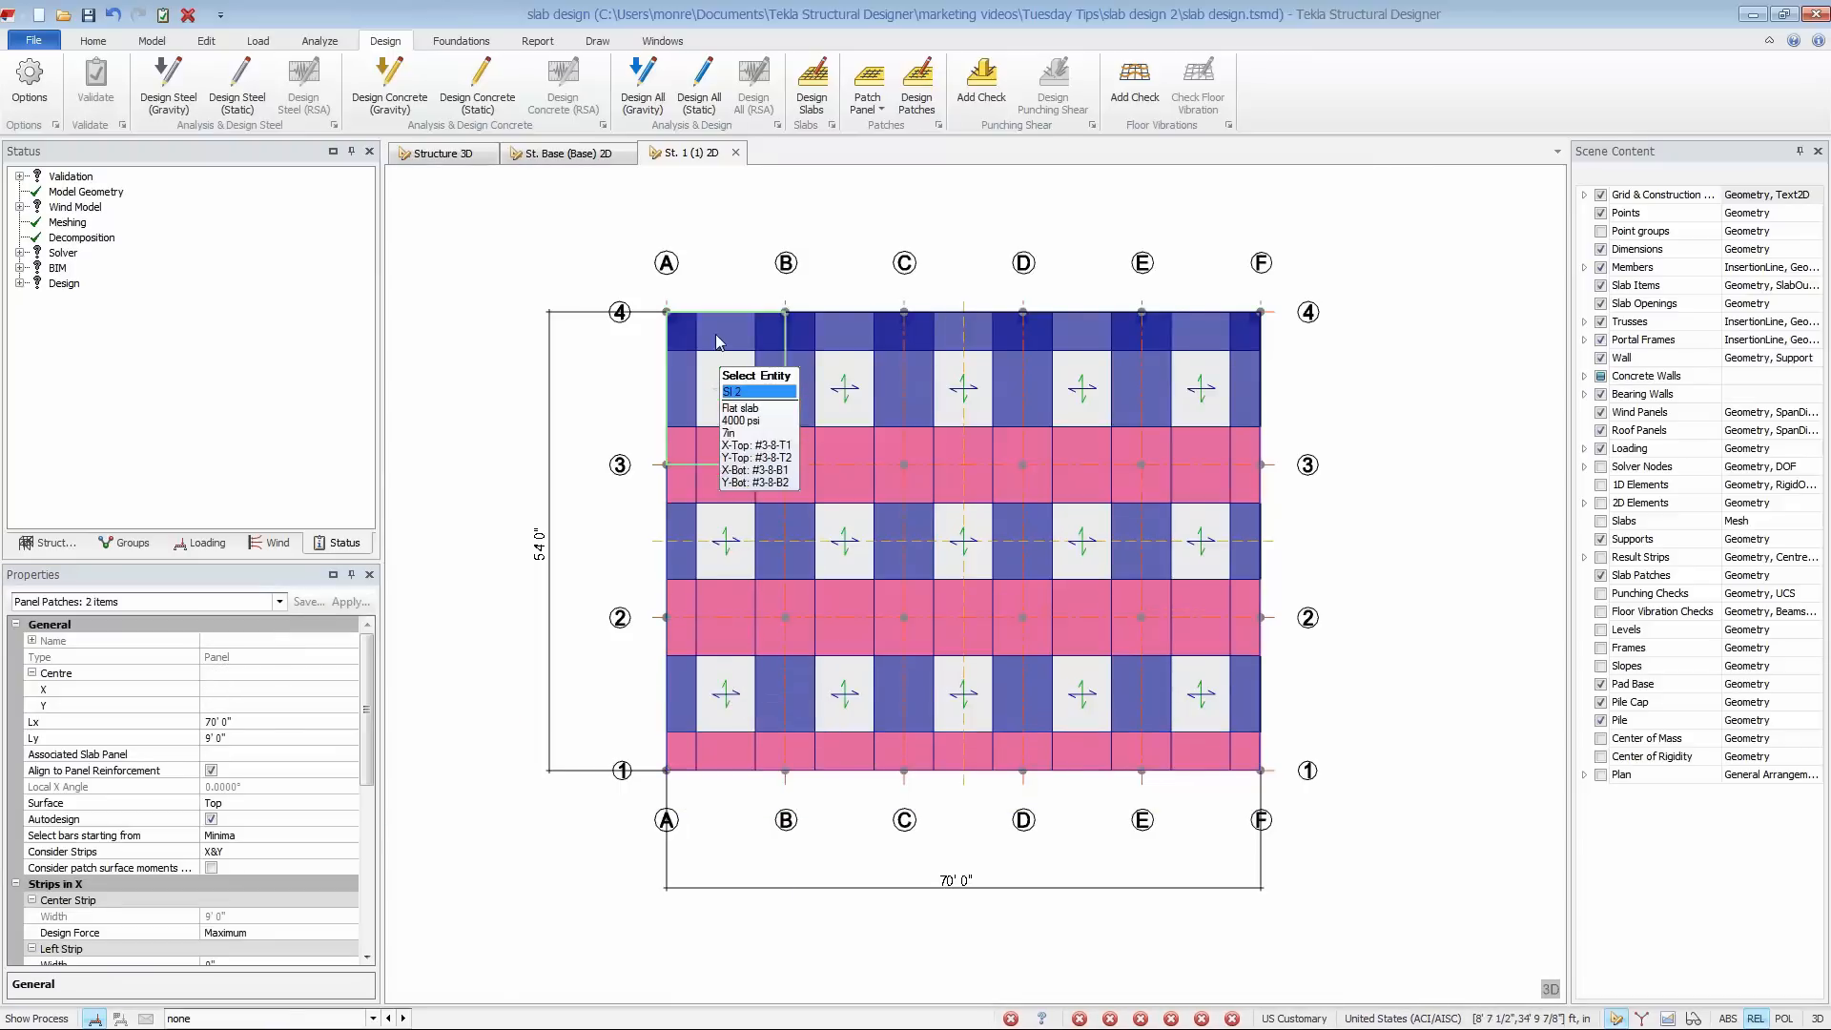
pyautogui.click(723, 334)
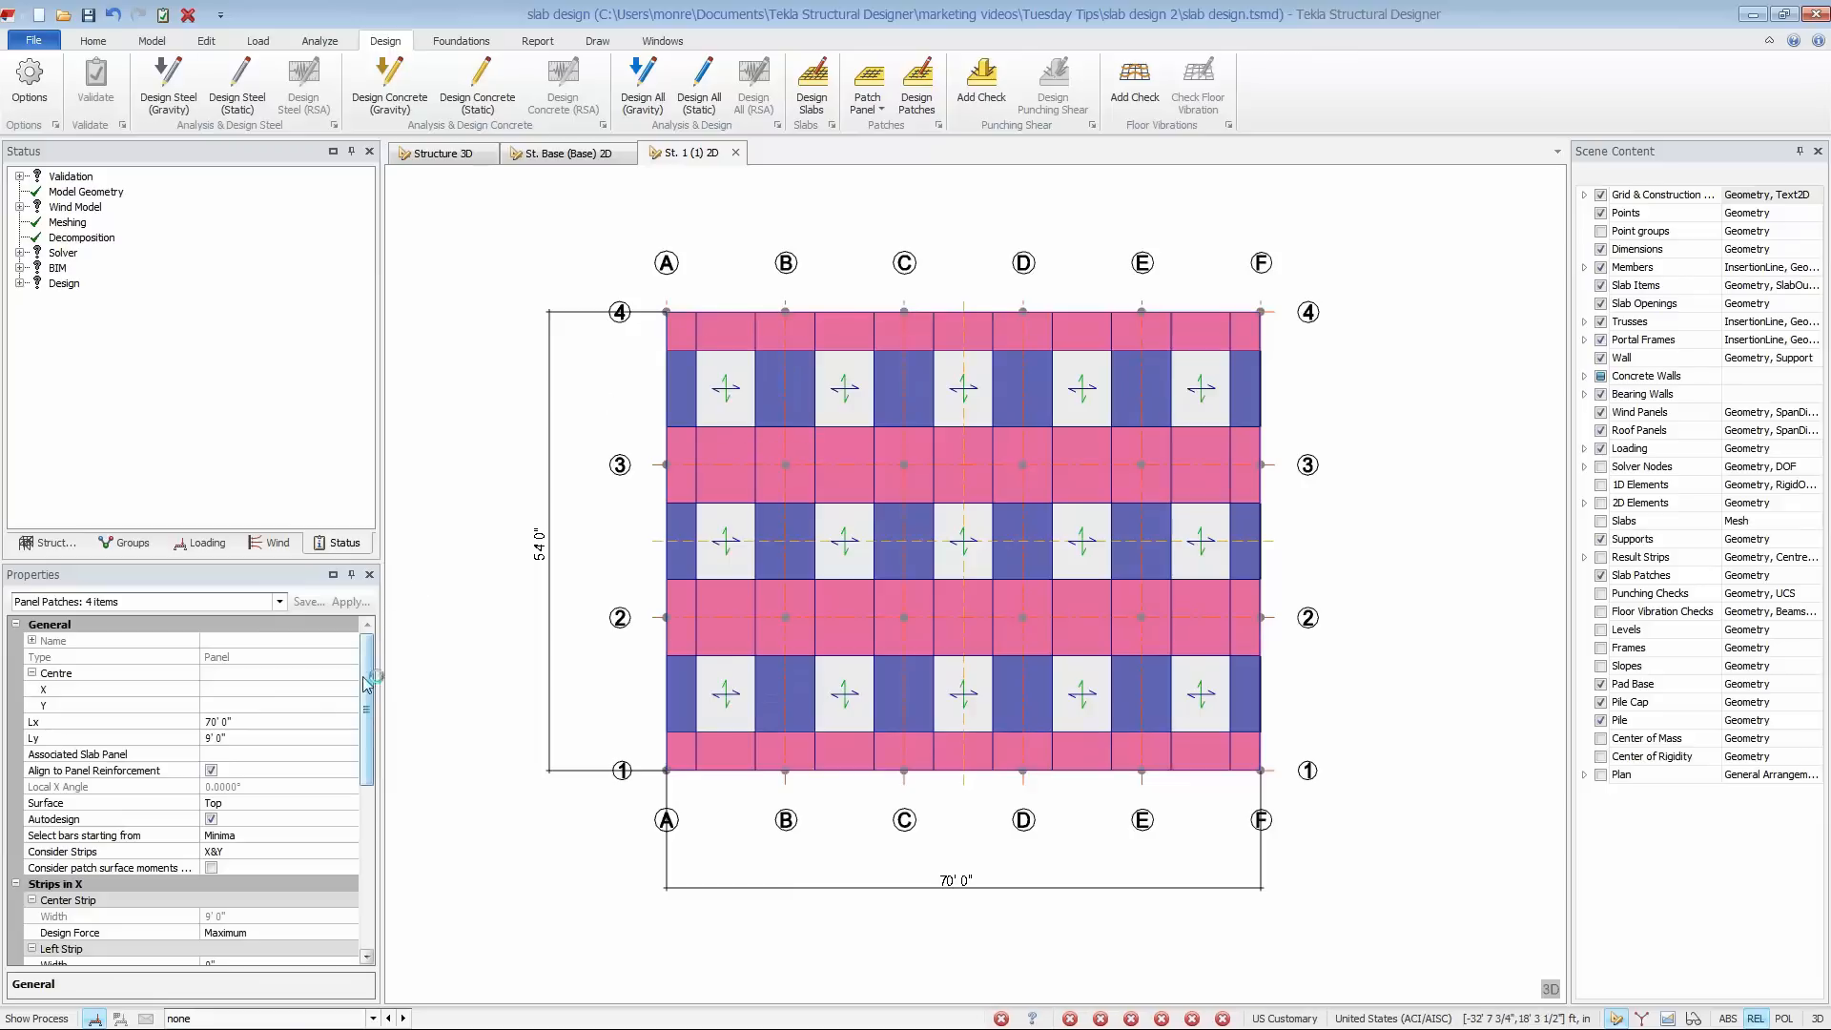
pyautogui.click(296, 851)
pyautogui.click(350, 851)
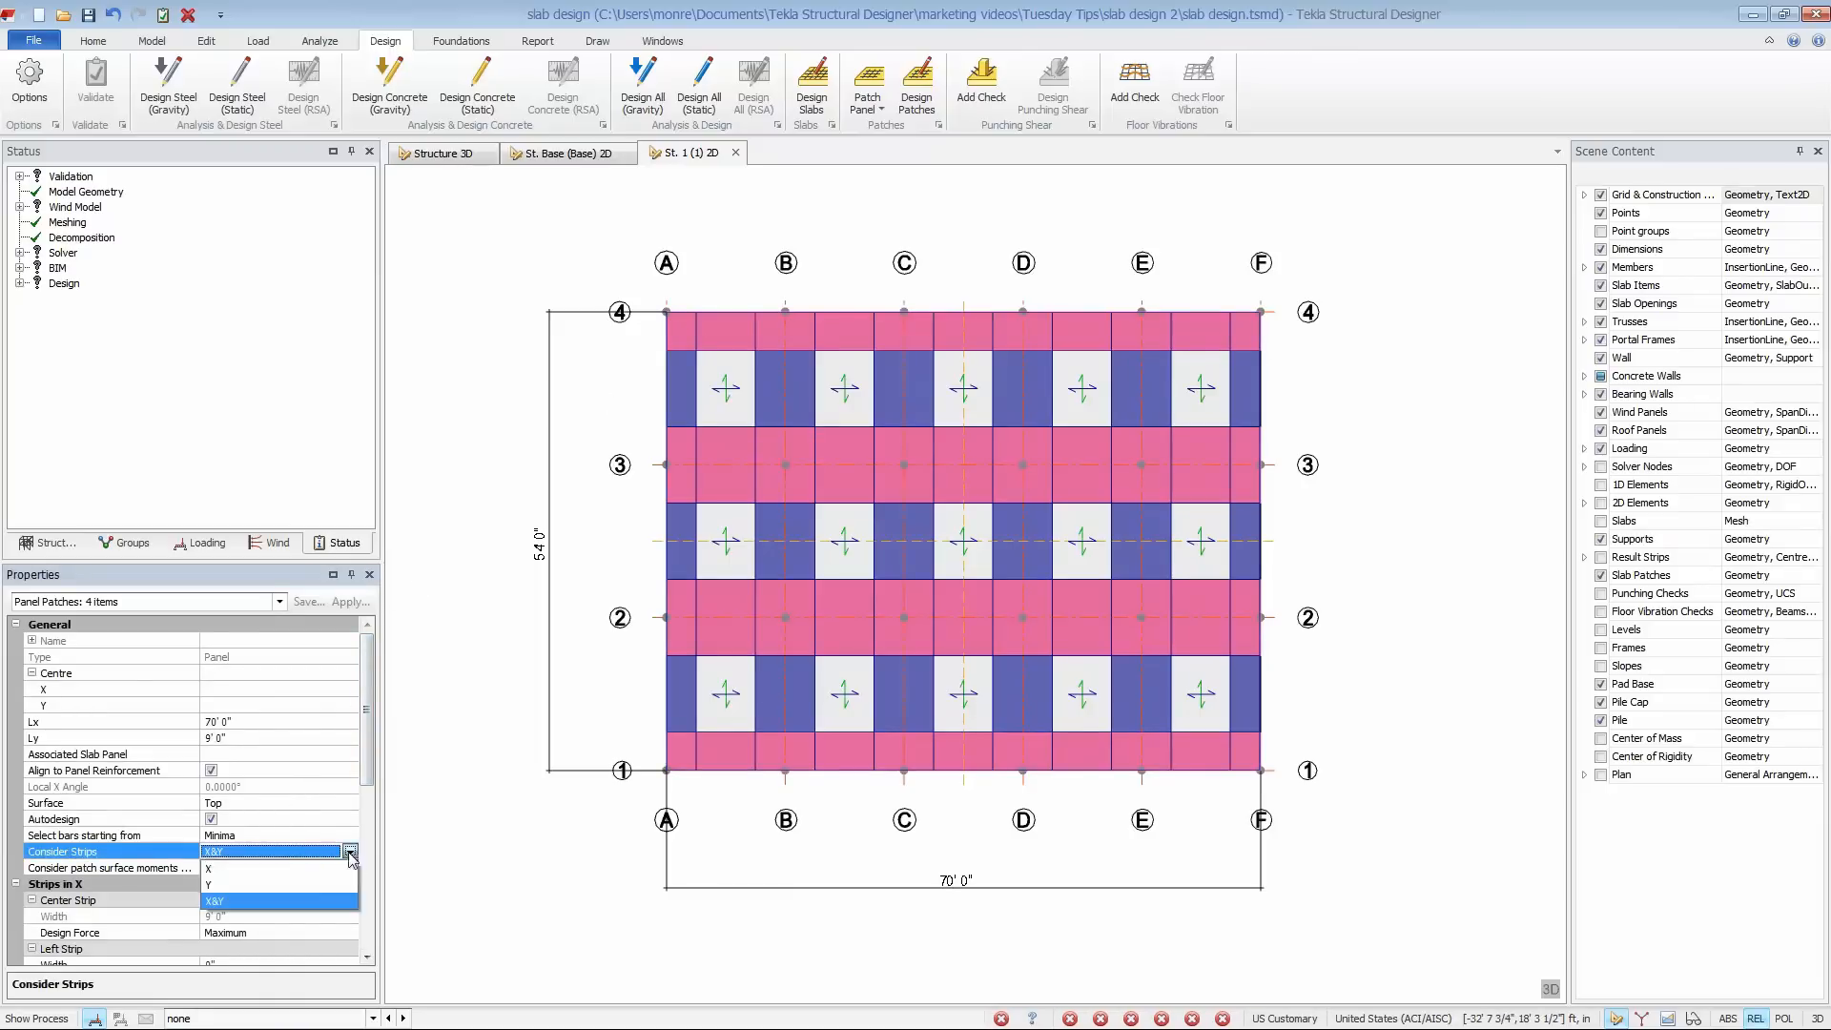
pyautogui.click(315, 879)
# - Set the selected patches' reinforcement to BarsX with Combine with Panel Reinforcement and Outer Bar Direction as Panel turned off
pyautogui.scroll(-4, 368, 757)
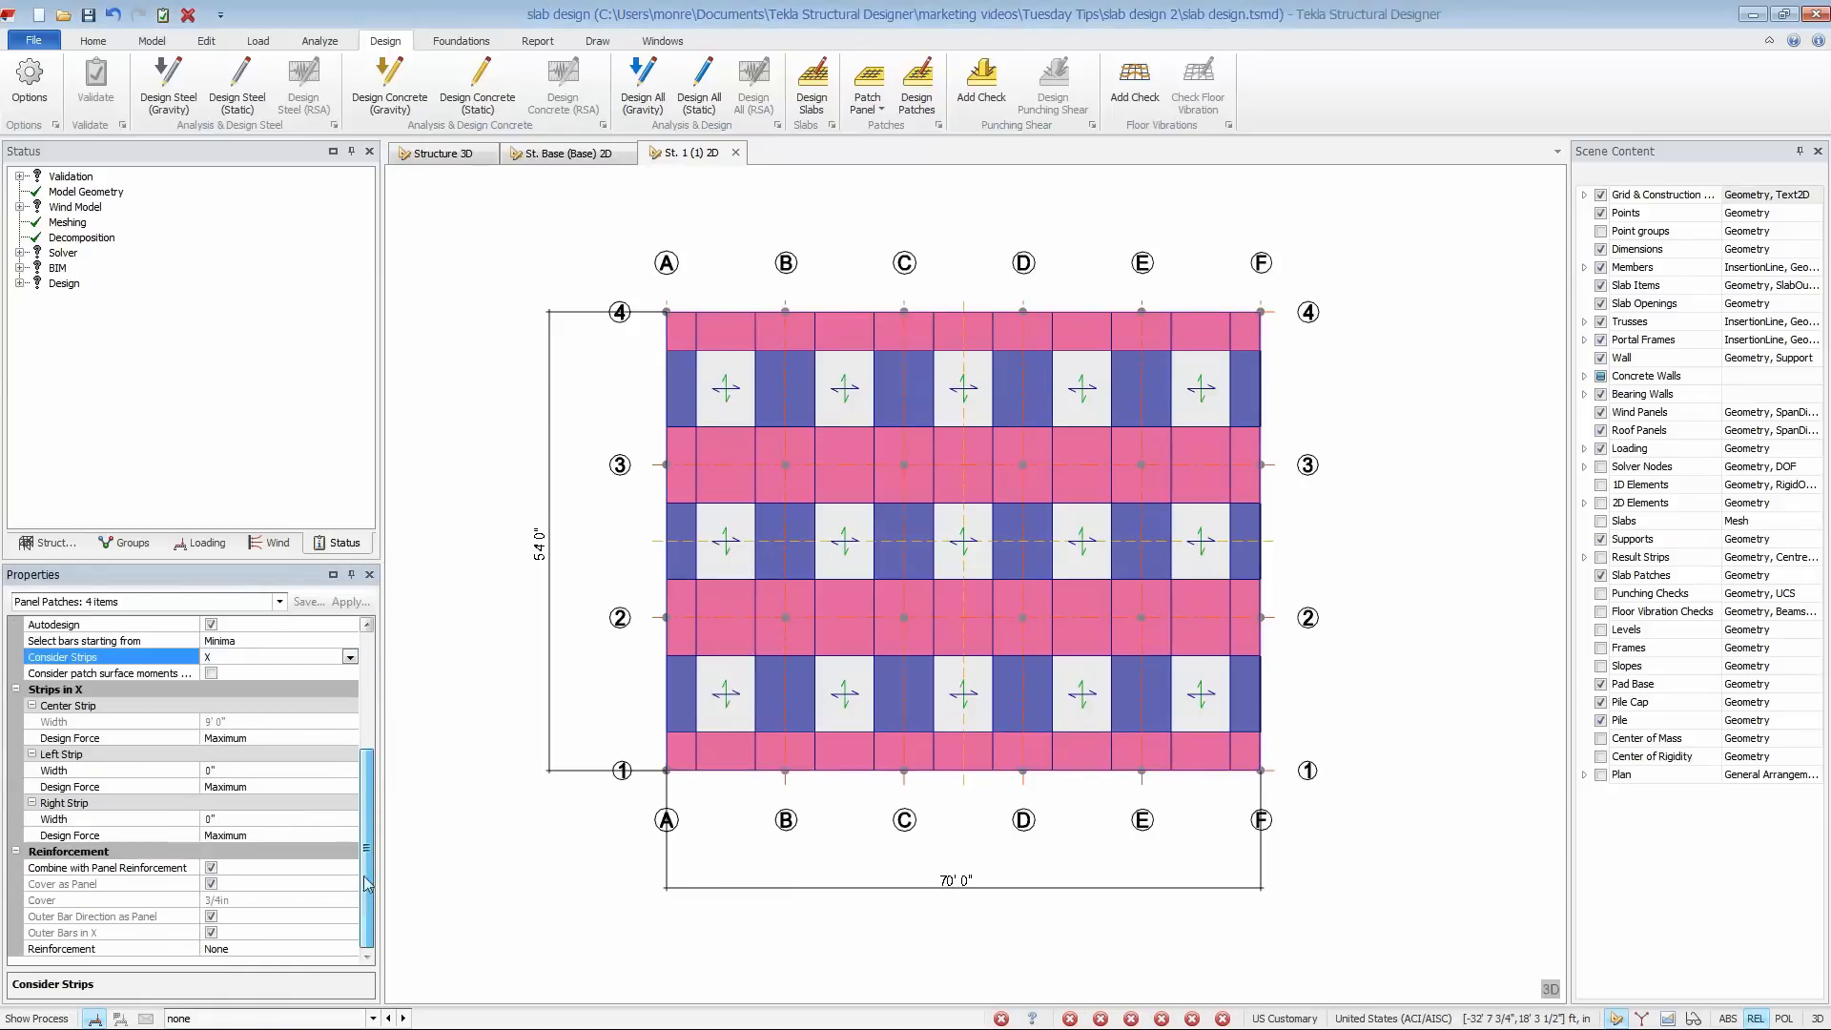
pyautogui.click(286, 949)
pyautogui.click(350, 949)
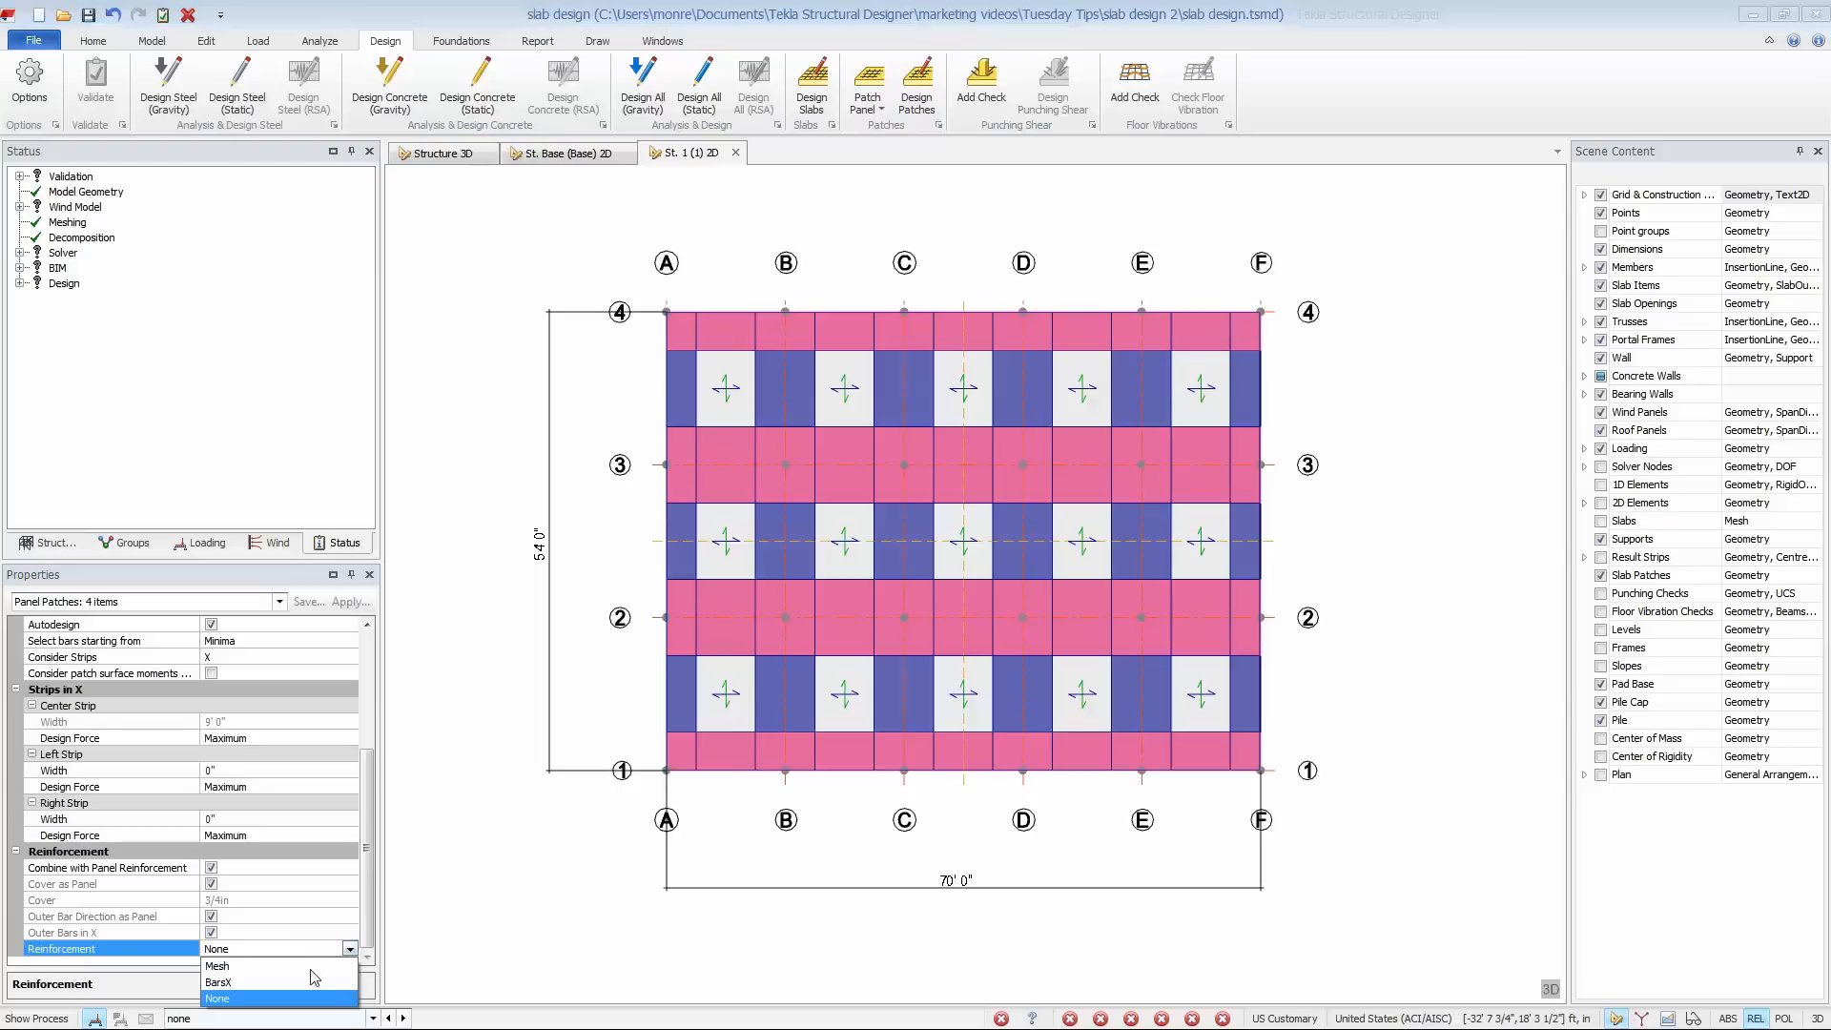
pyautogui.click(318, 983)
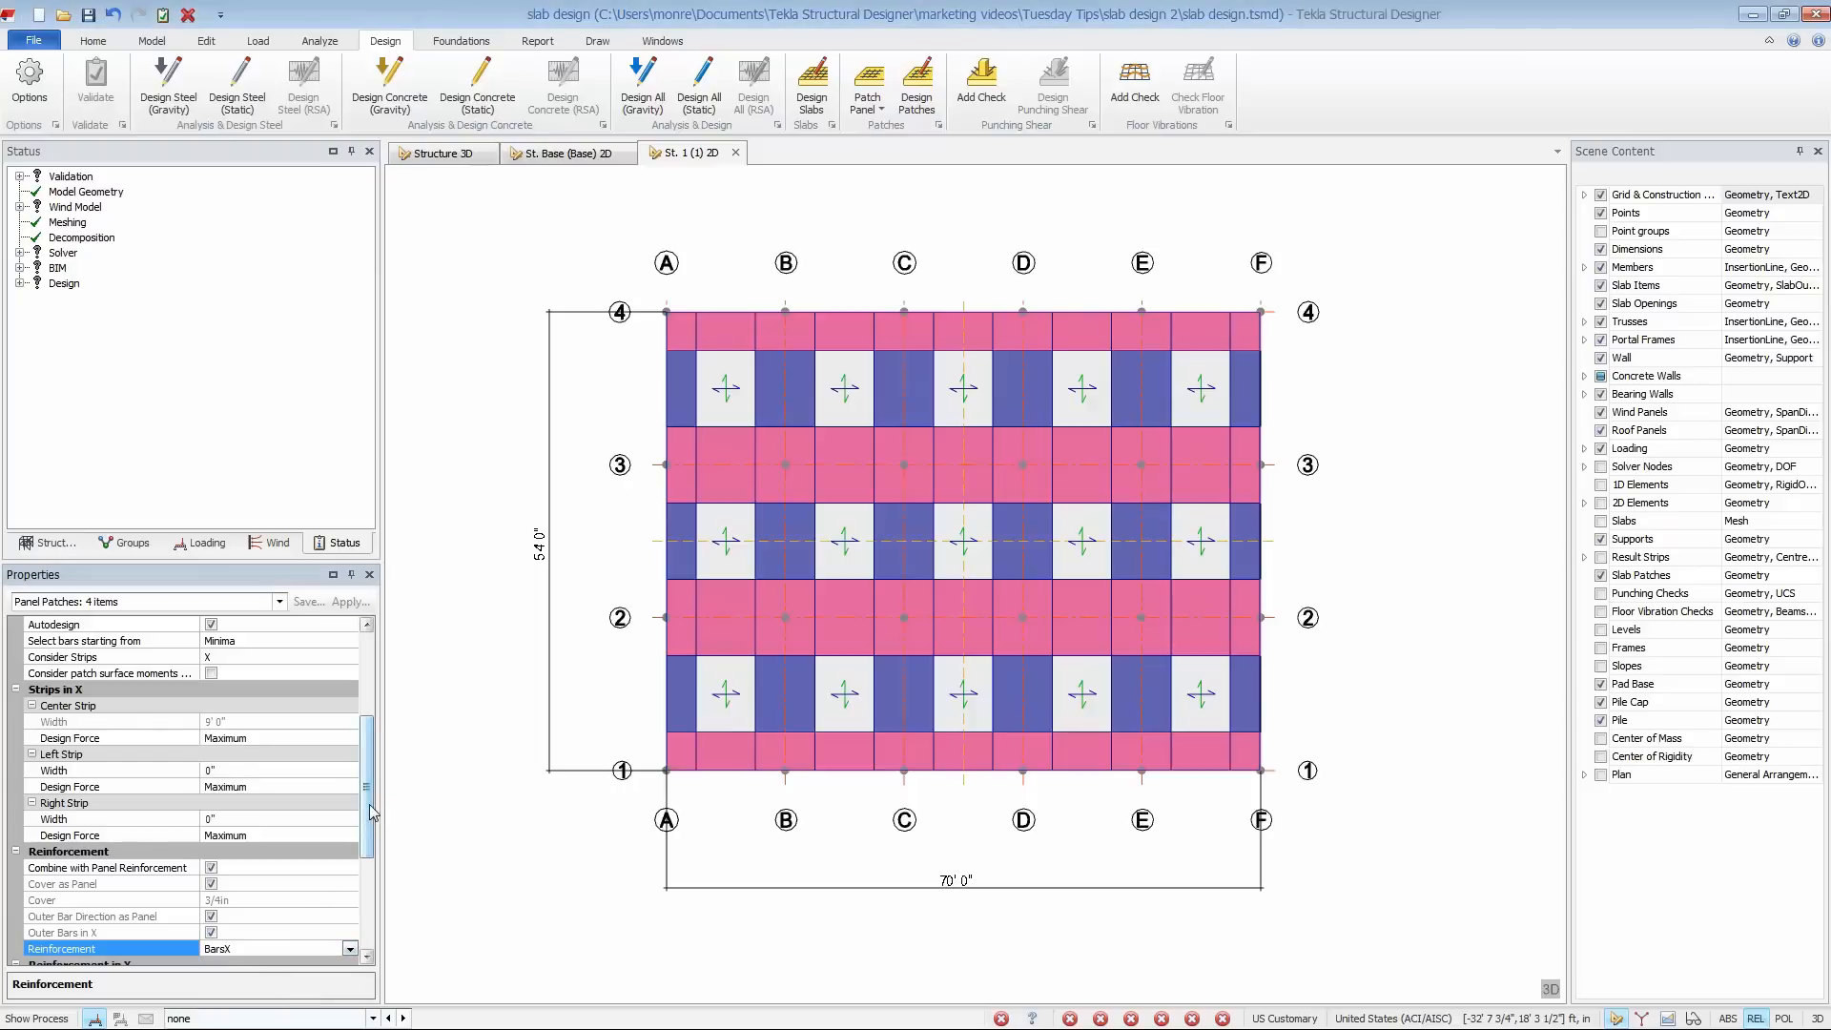
pyautogui.scroll(1, 371, 808)
pyautogui.scroll(-3, 371, 808)
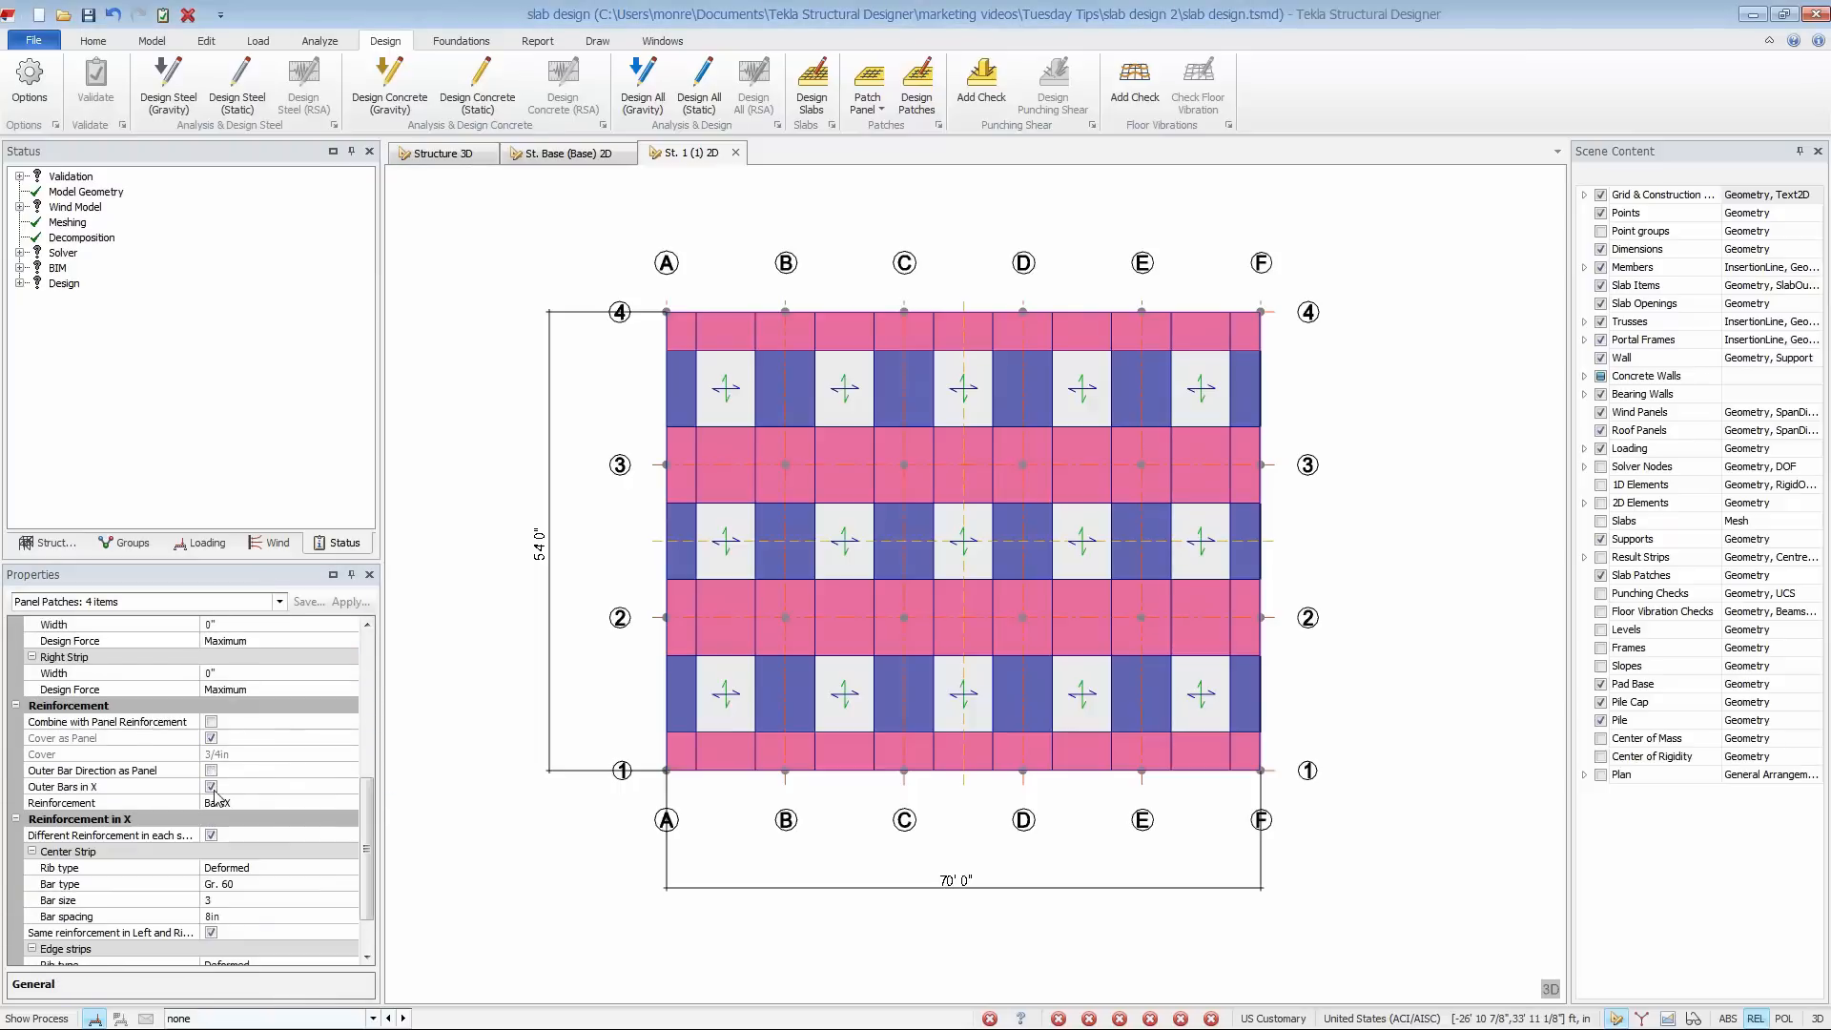
# - Set the left and right strip widths in X of the four selected patches to 27" and clear the selection
pyautogui.moveTo(371, 814); pyautogui.dragTo(375, 769)
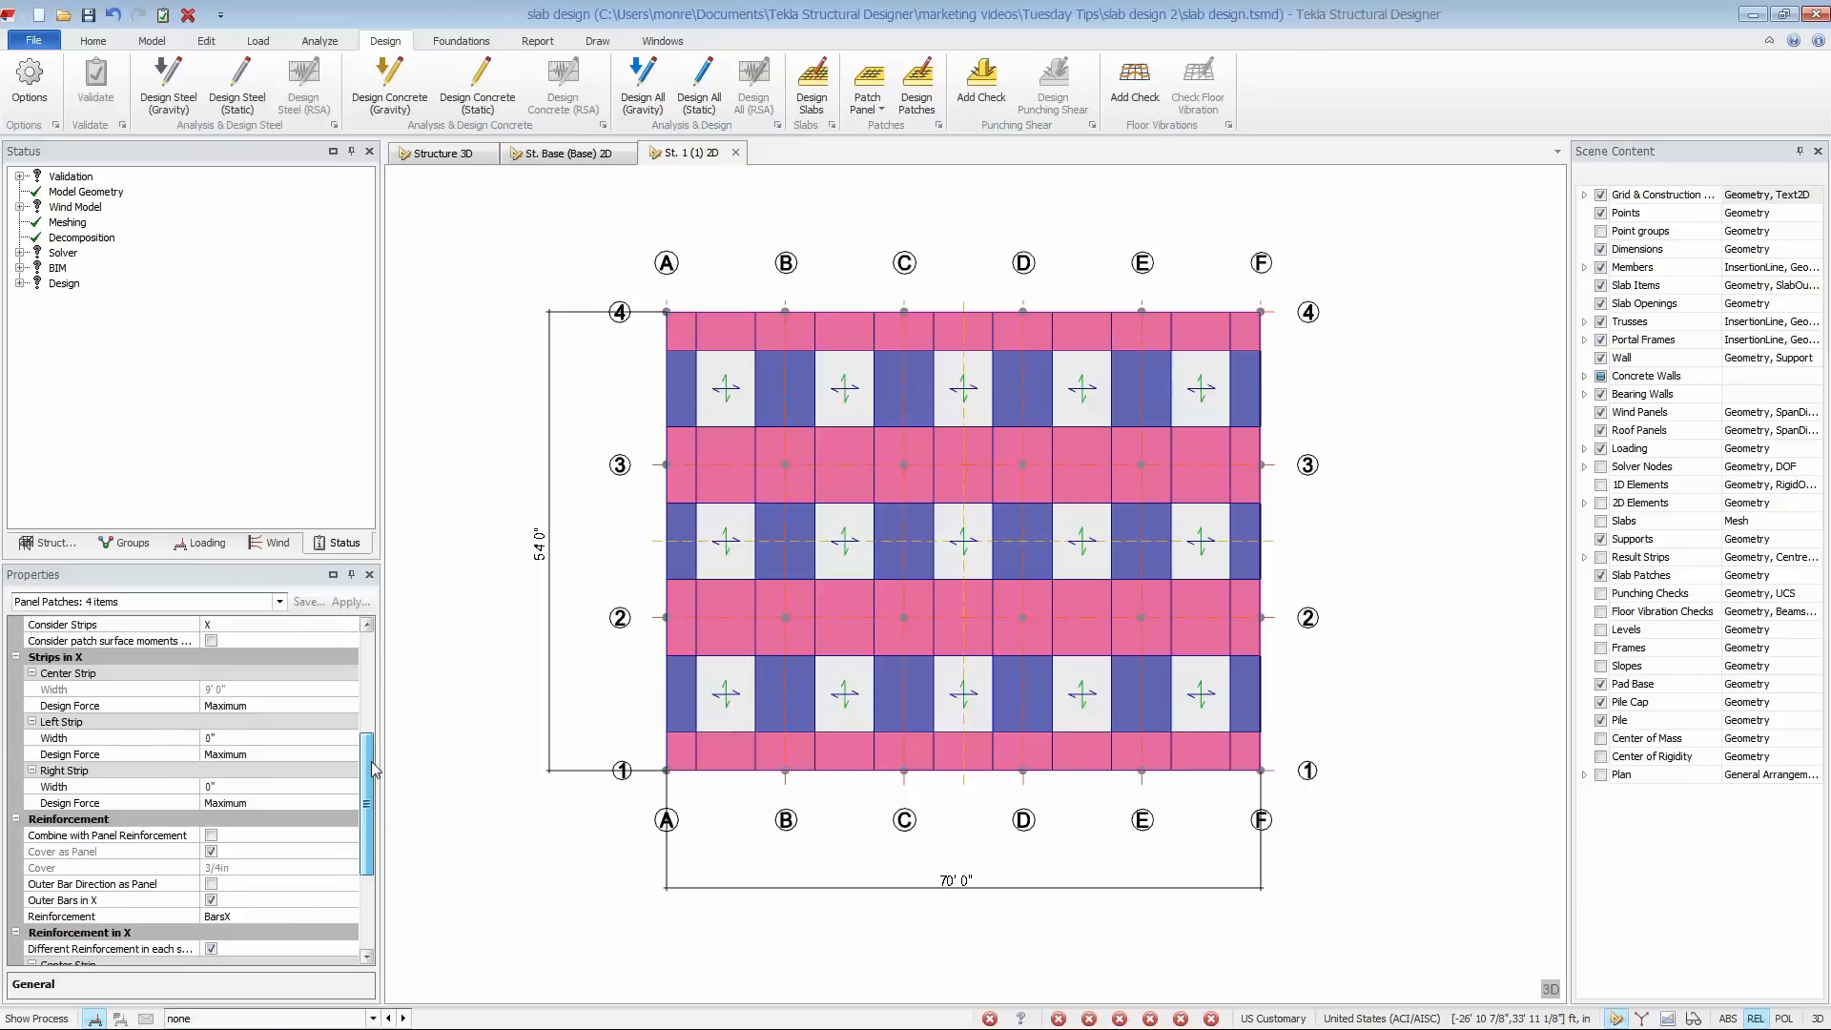
pyautogui.click(308, 741)
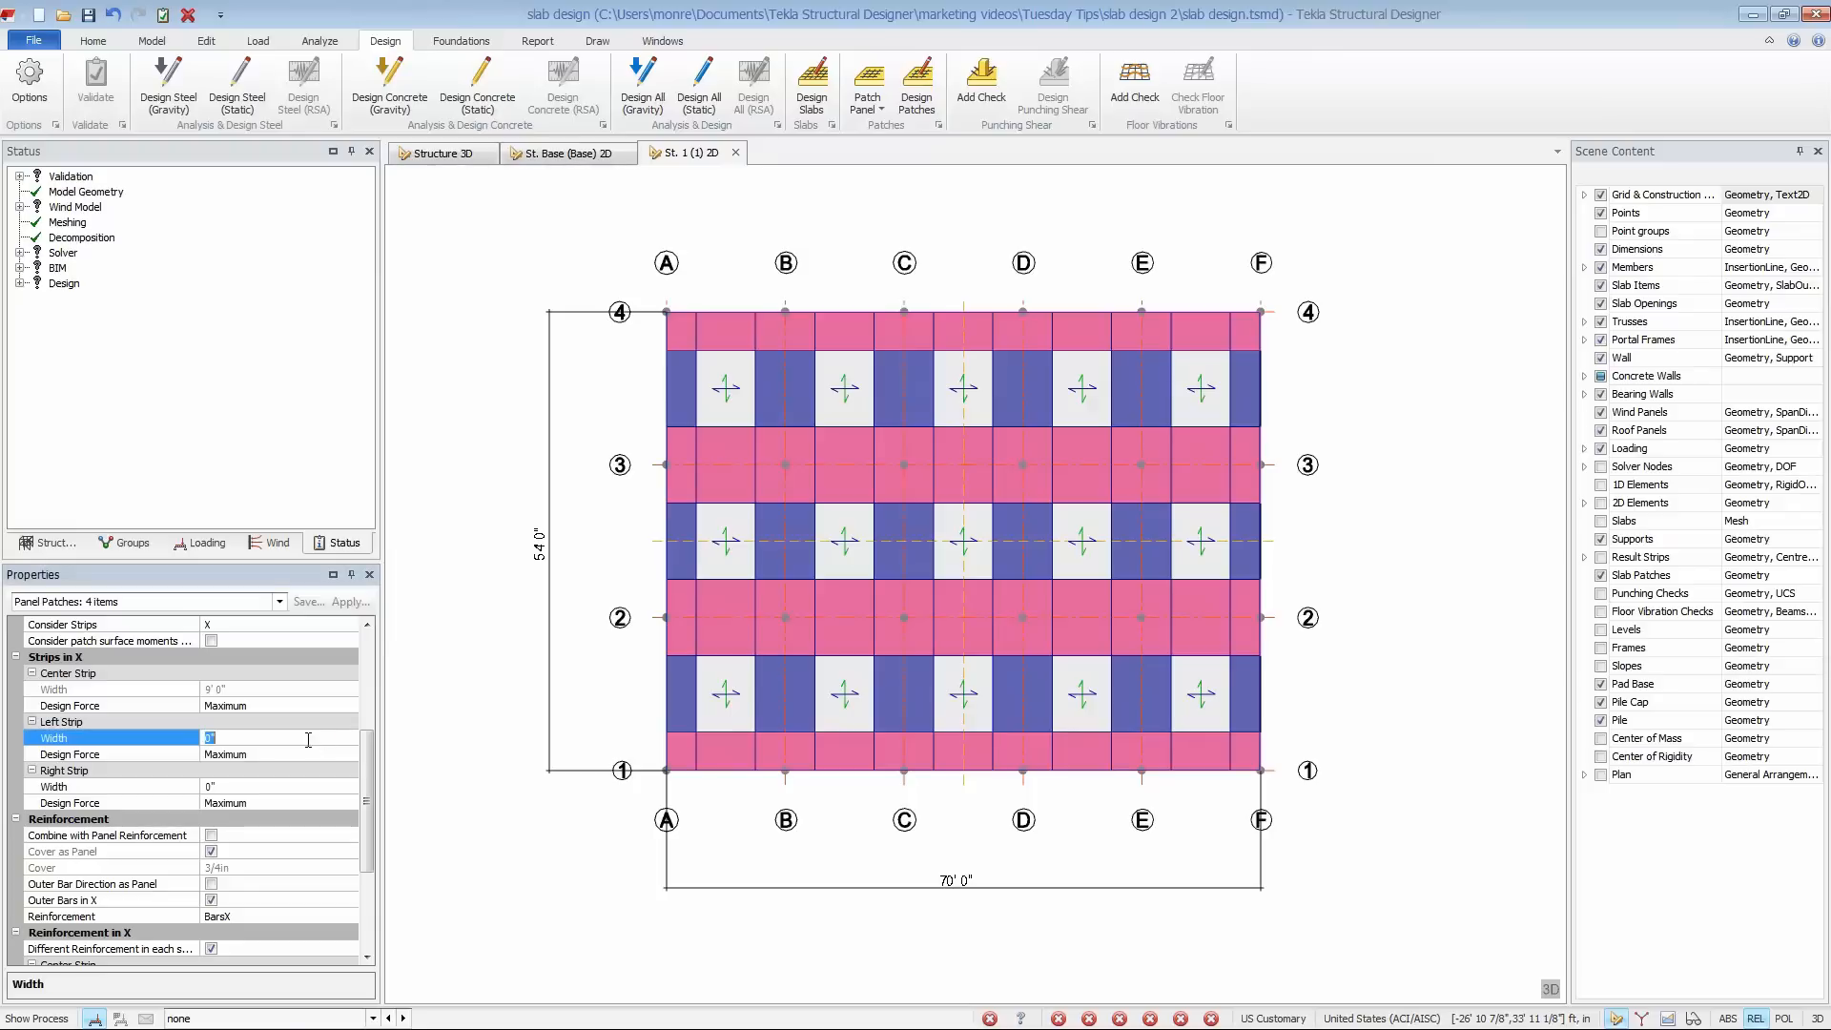
pyautogui.write('2')
pyautogui.write('7')
pyautogui.click(302, 787)
pyautogui.write('27')
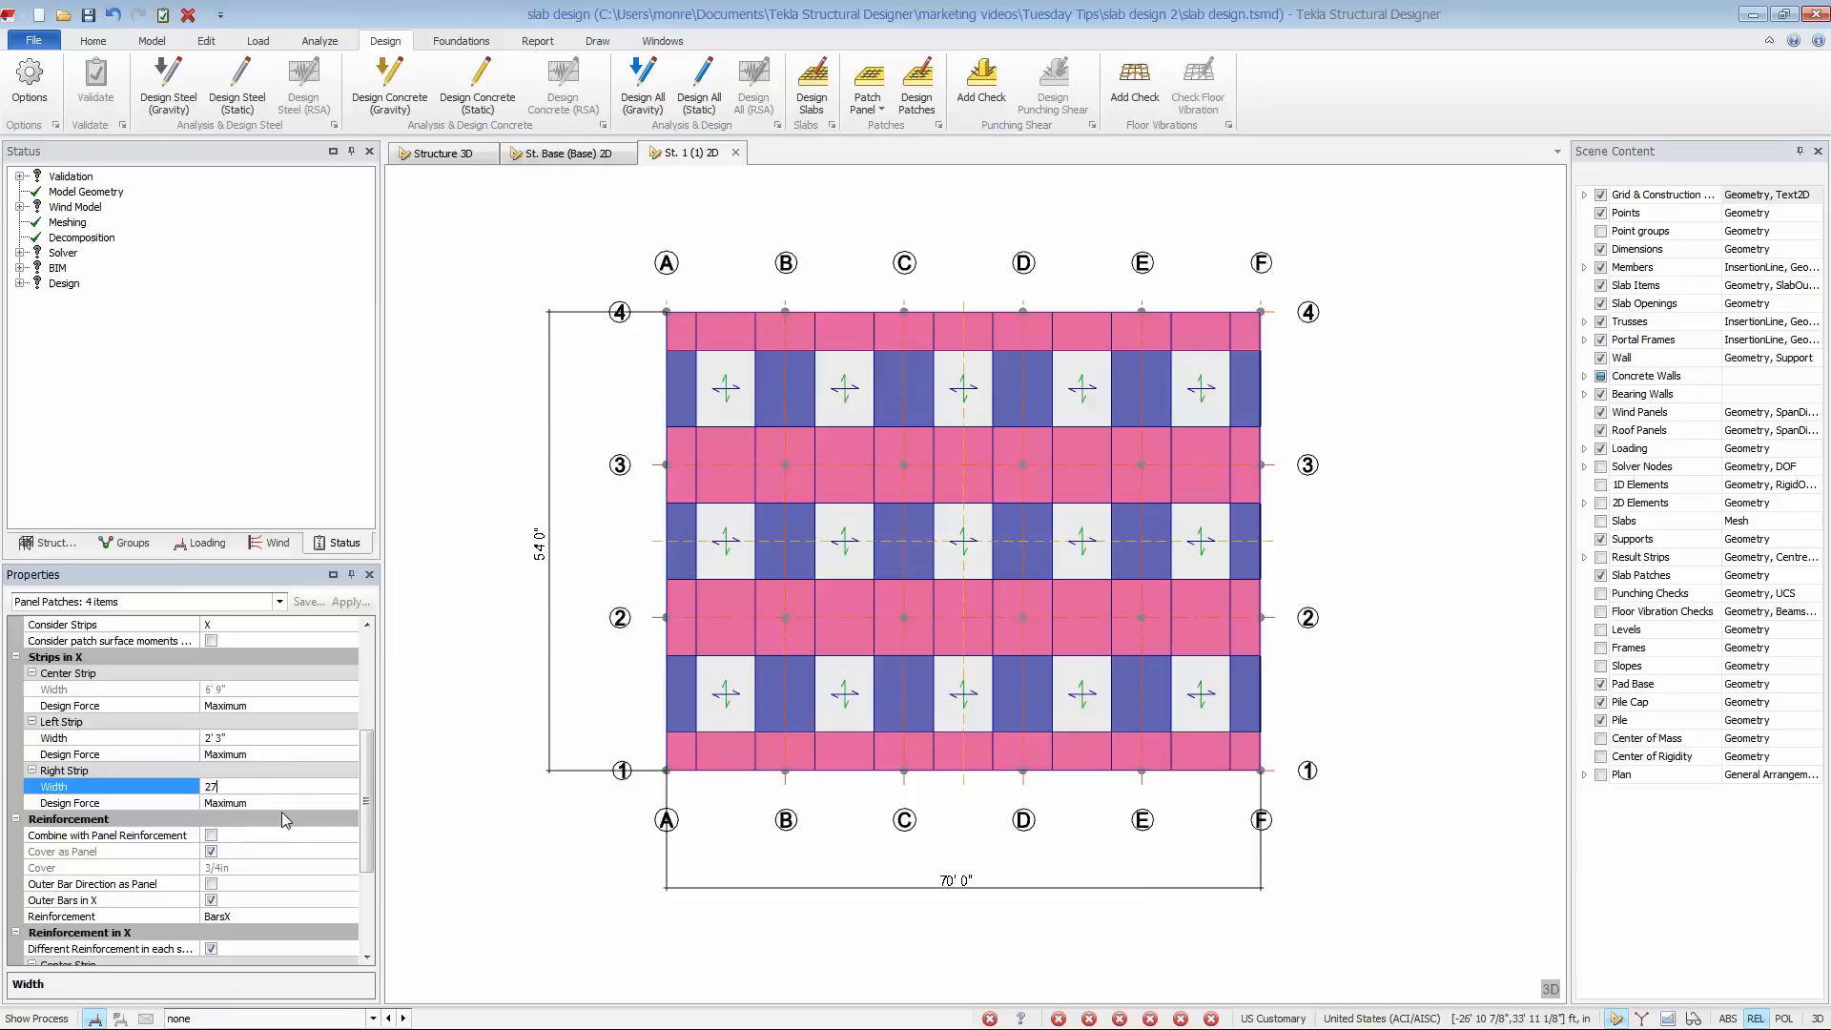
pyautogui.click(316, 755)
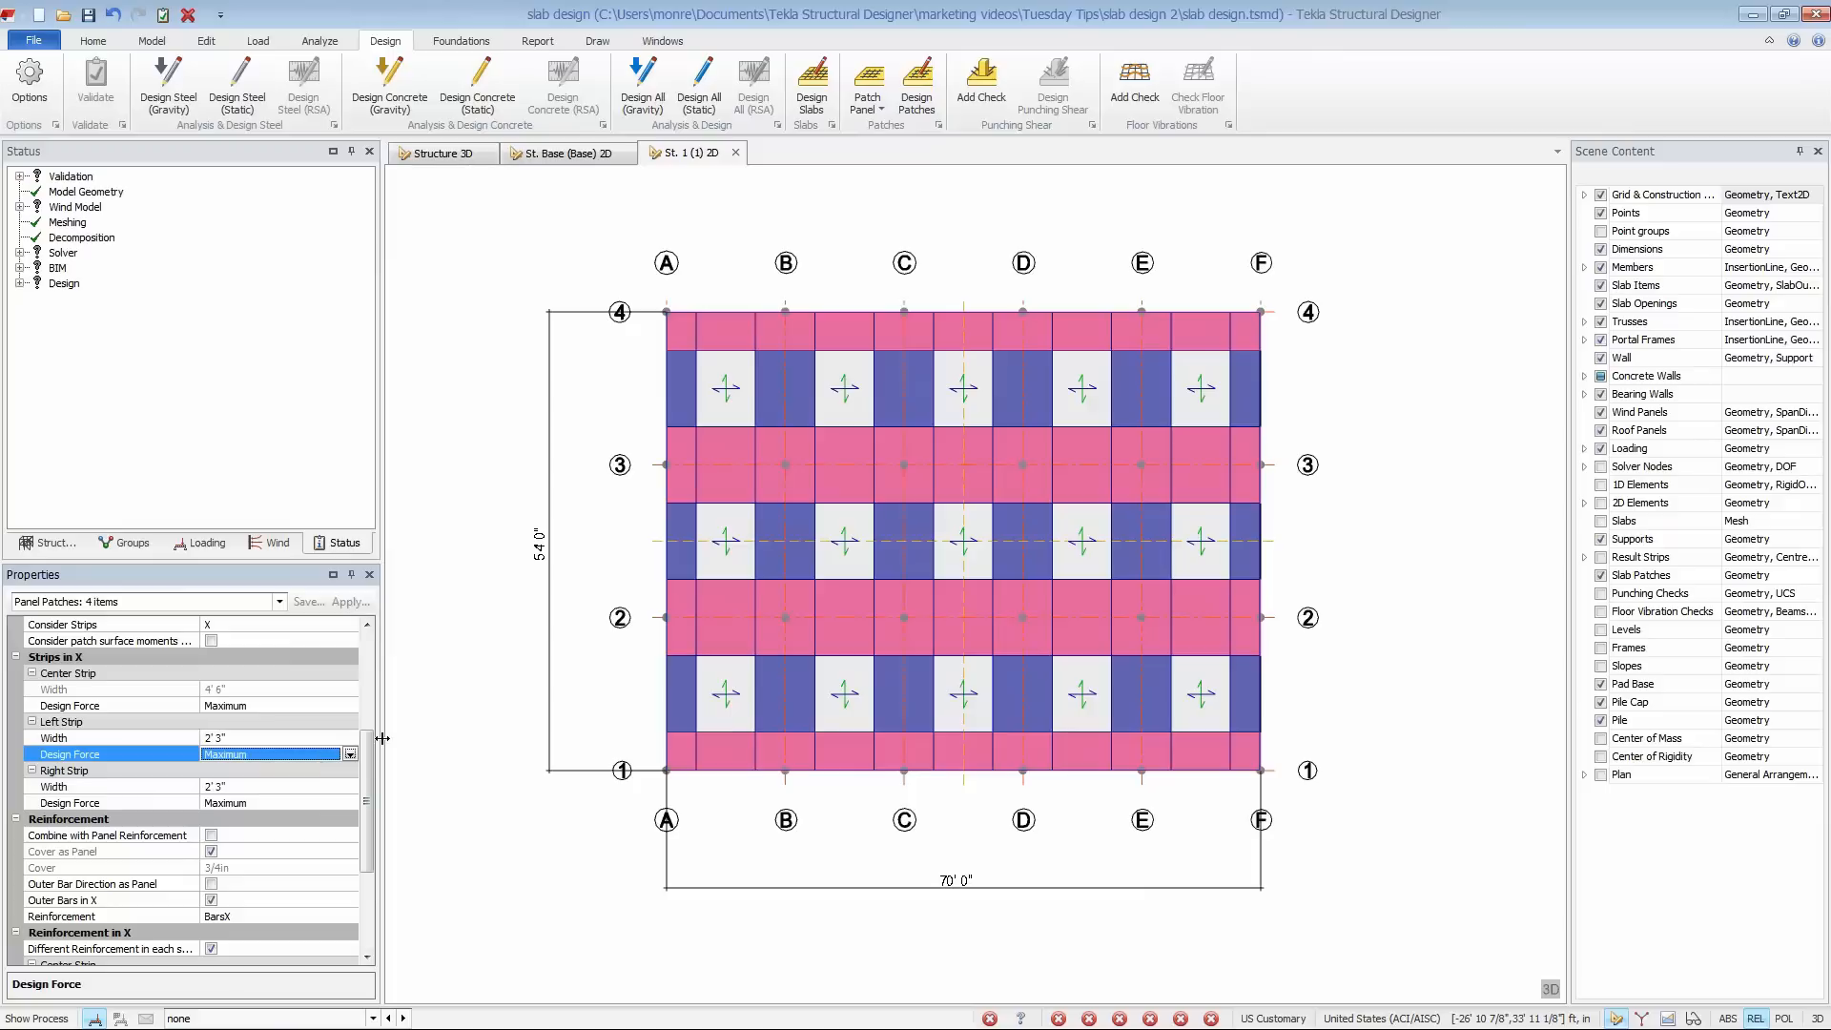
pyautogui.click(450, 737)
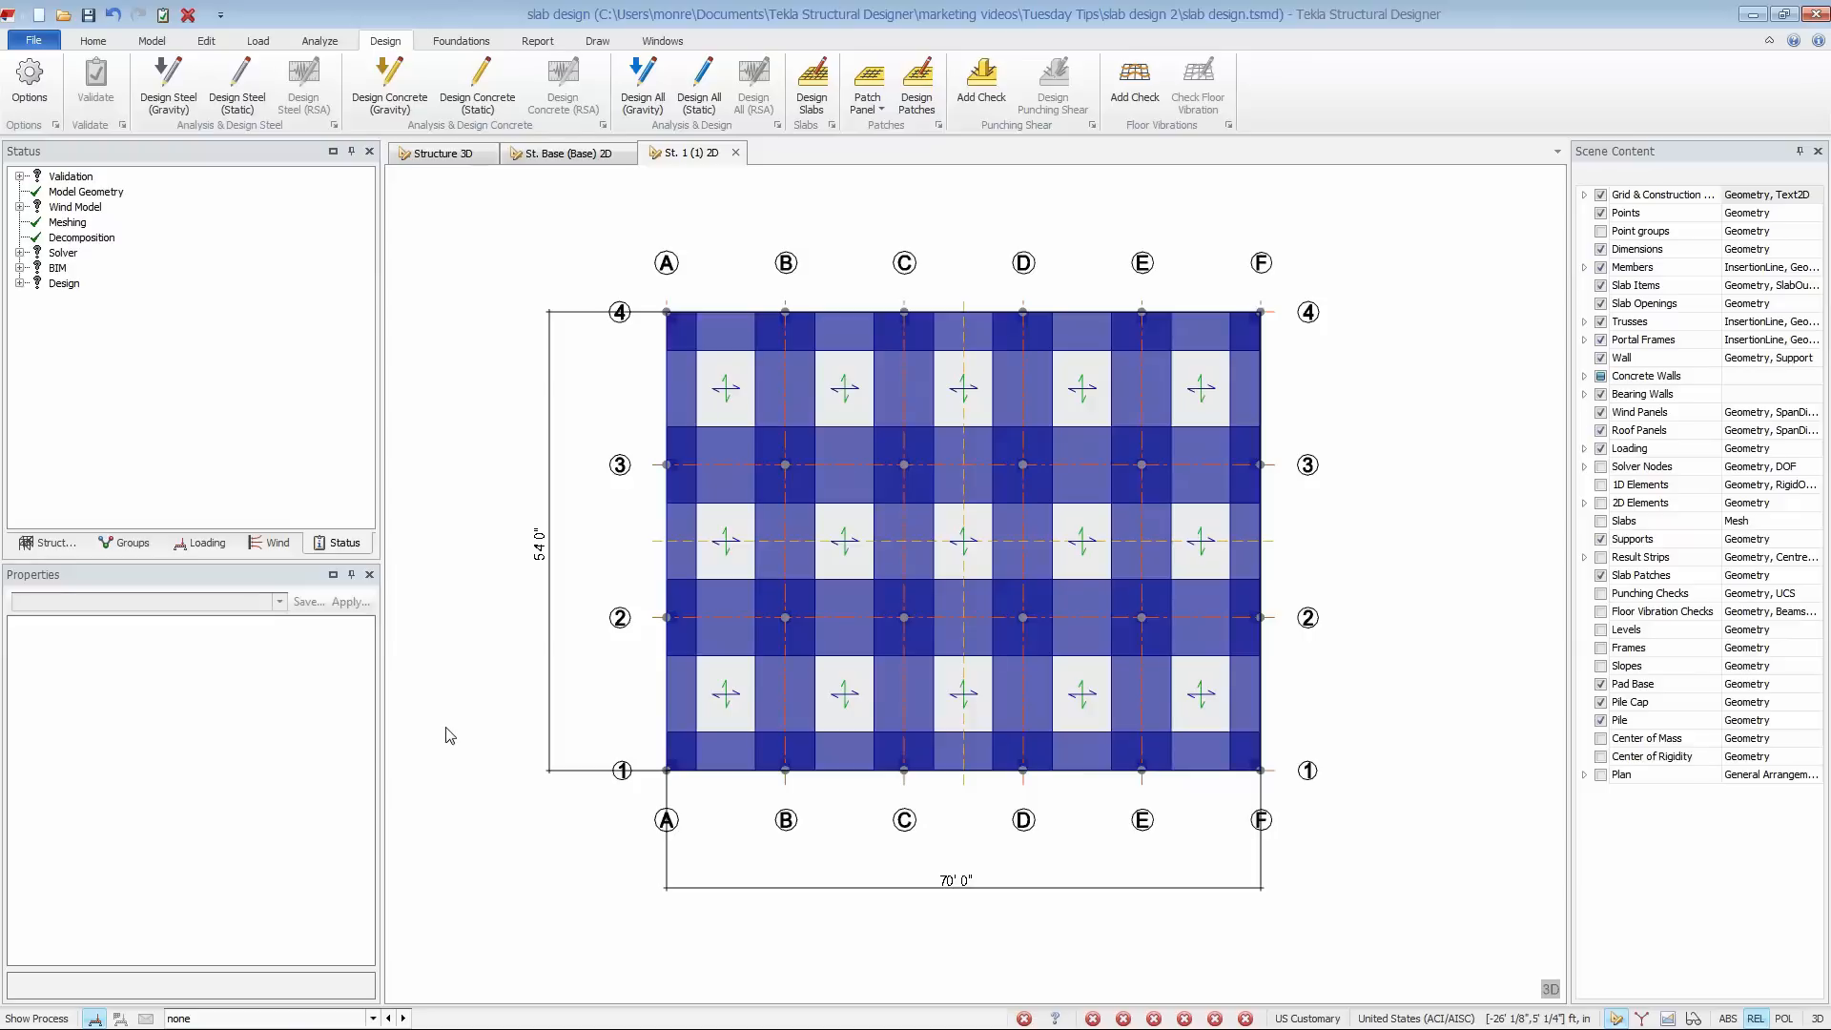
# - Analyze the model and run Design Slabs on the level 1 slab panels
pyautogui.click(320, 43)
pyautogui.click(341, 112)
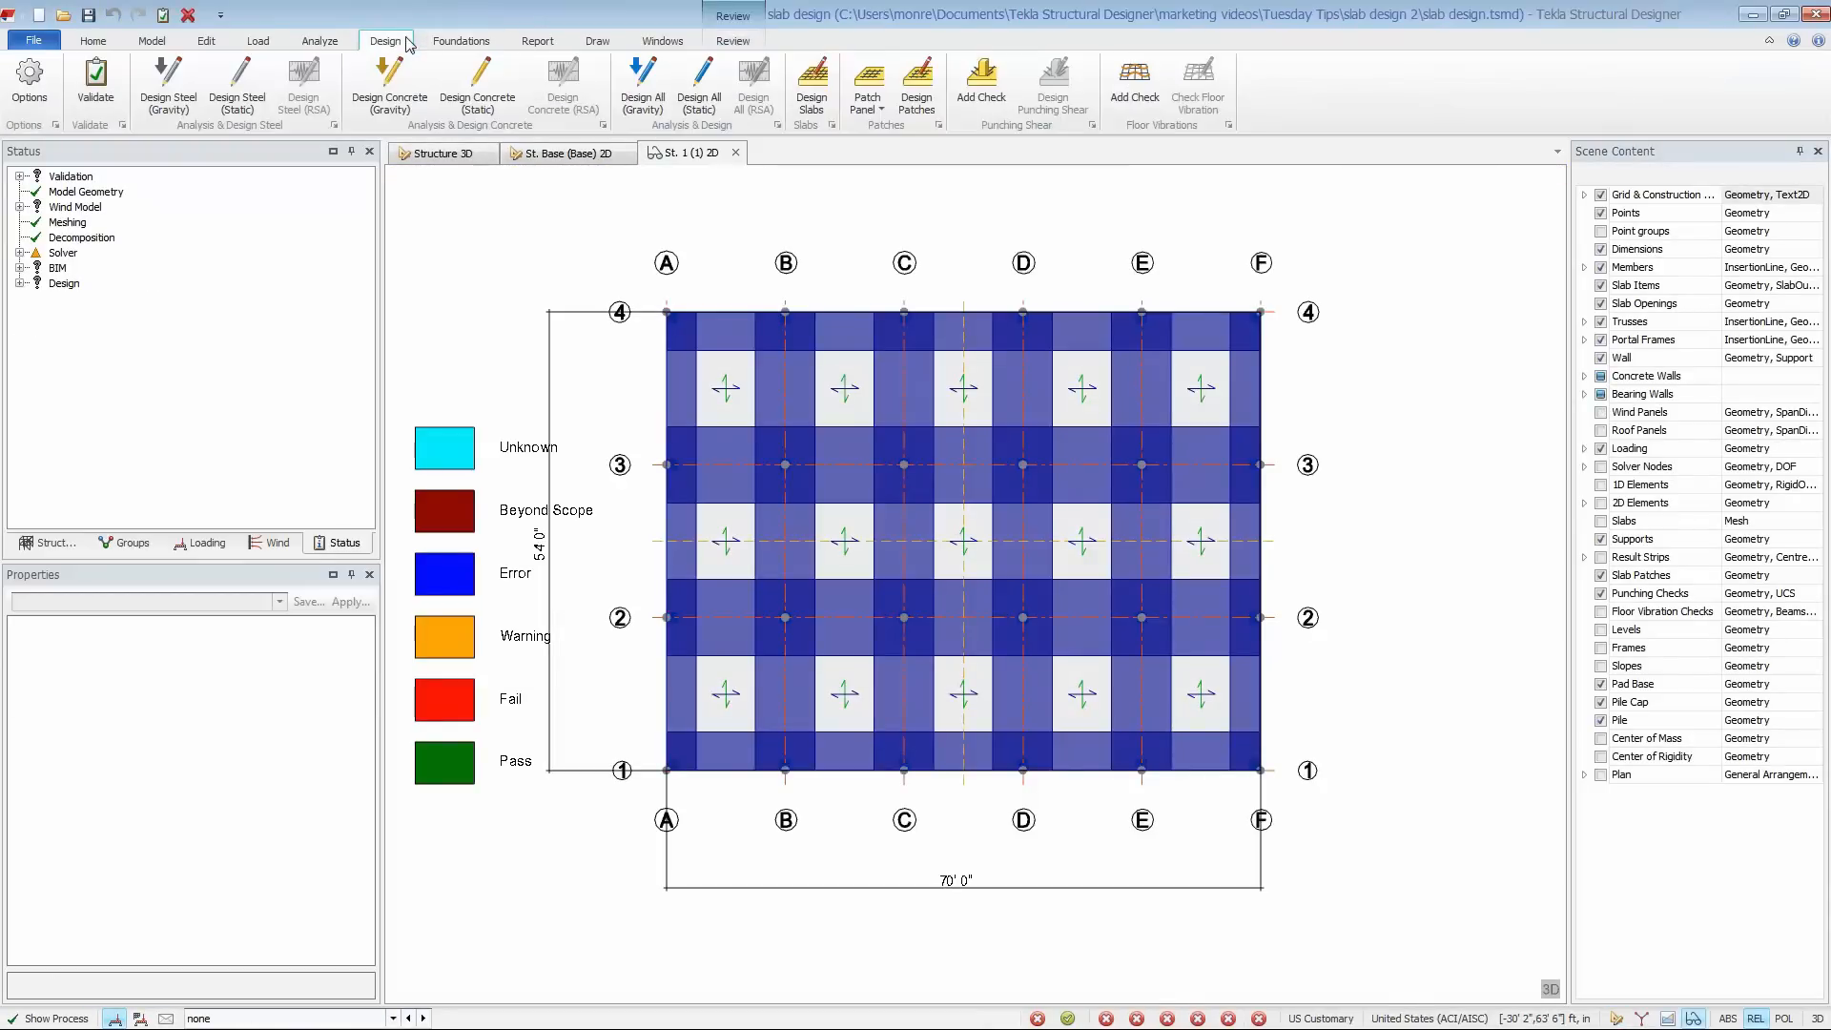
pyautogui.click(826, 112)
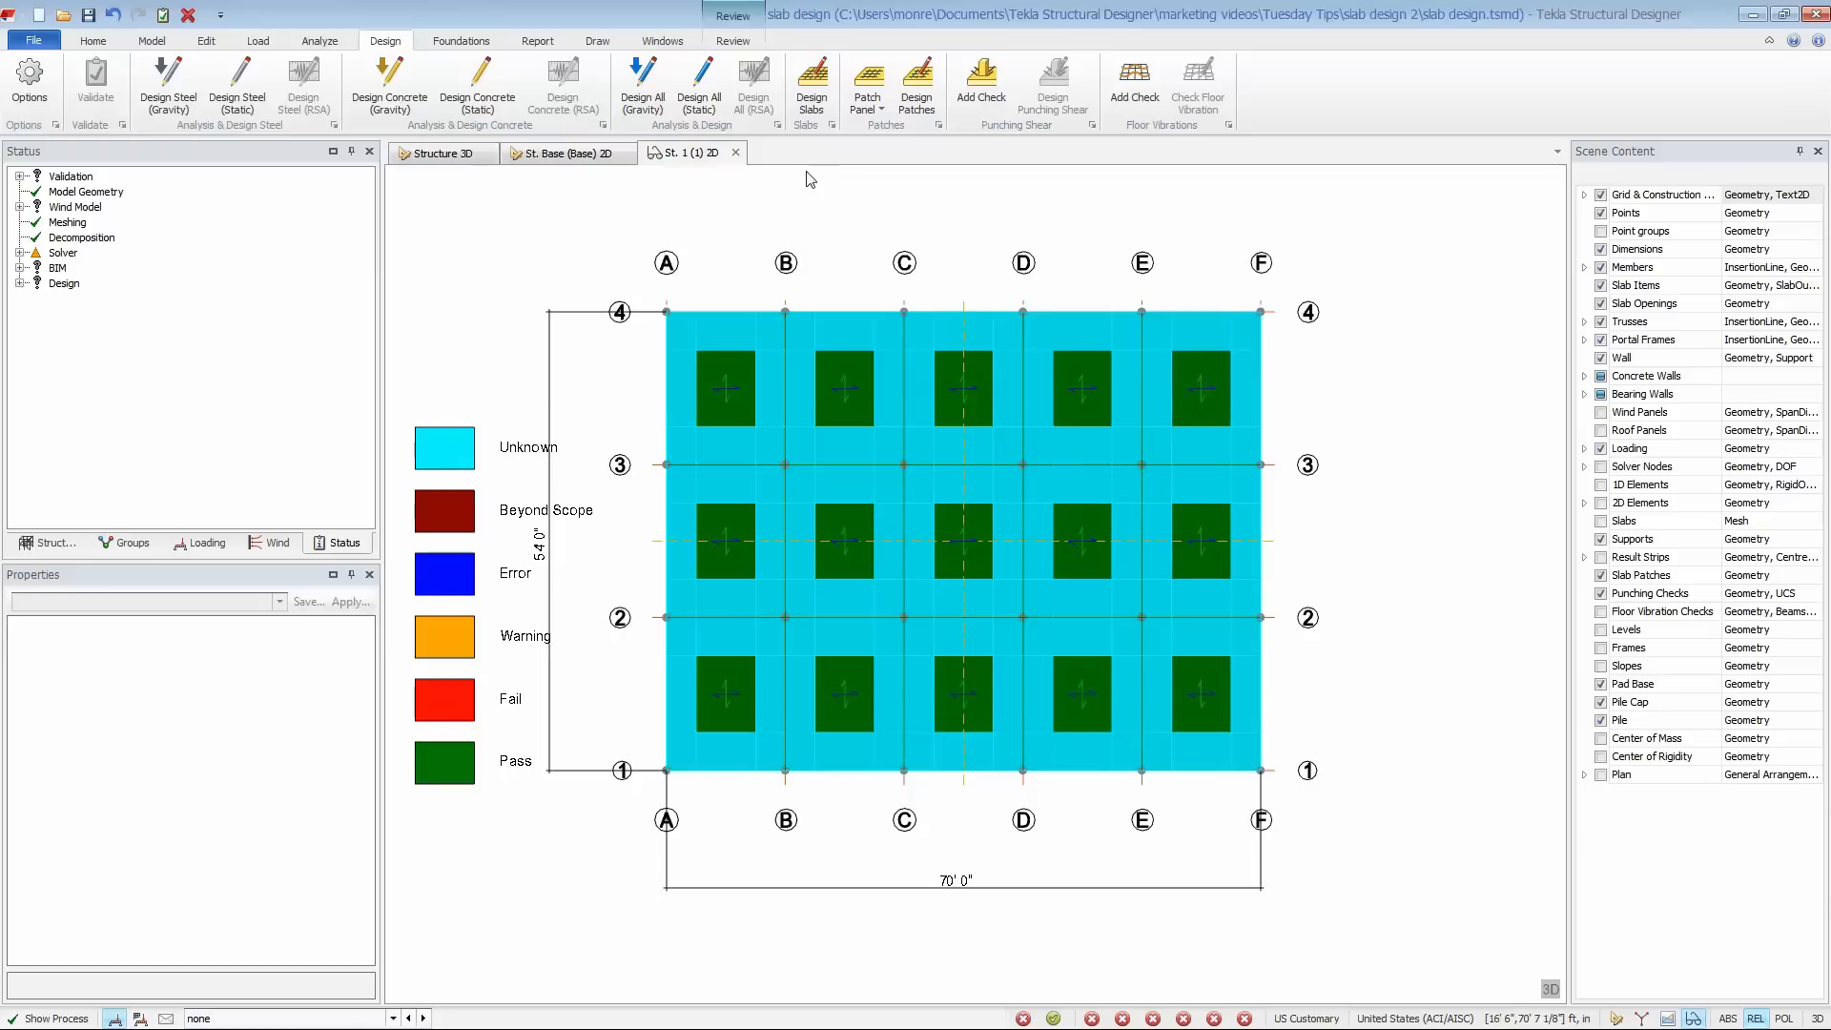
# - Run Design Patches on the level 1 slab patches and bring up the slab reinforcement review
pyautogui.click(918, 105)
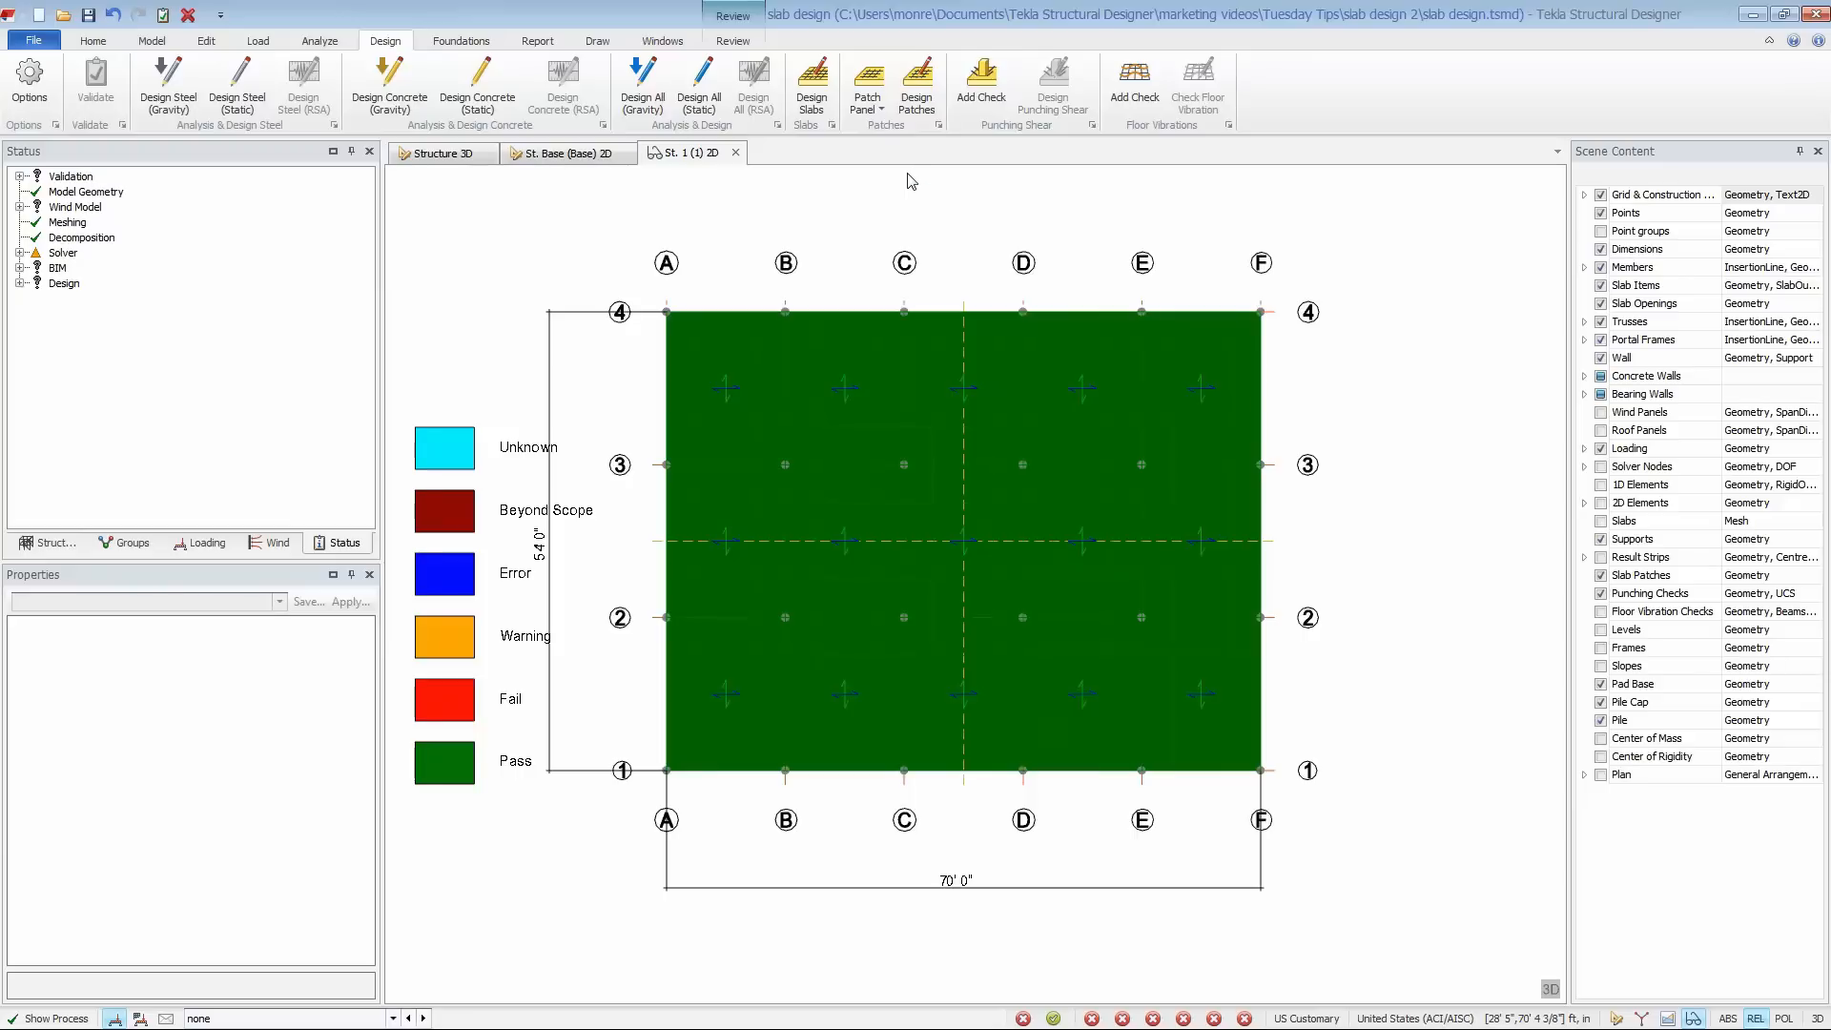
pyautogui.click(732, 41)
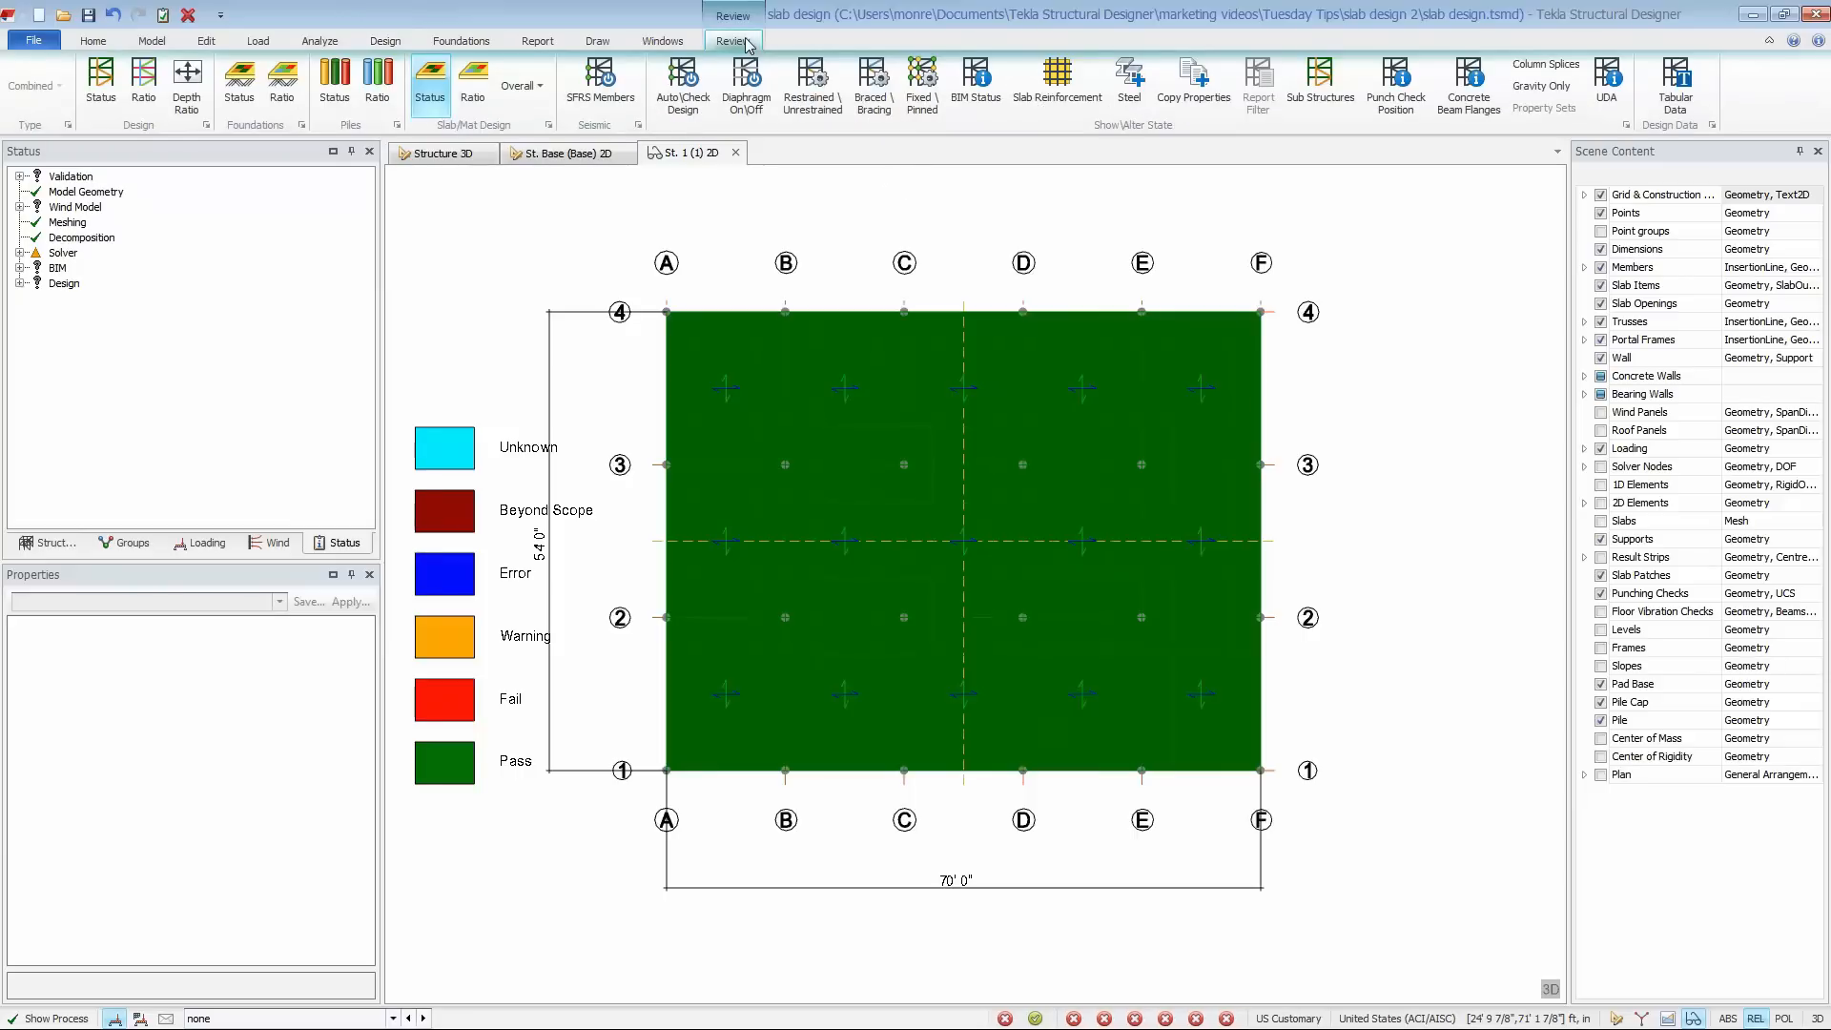
pyautogui.click(1053, 103)
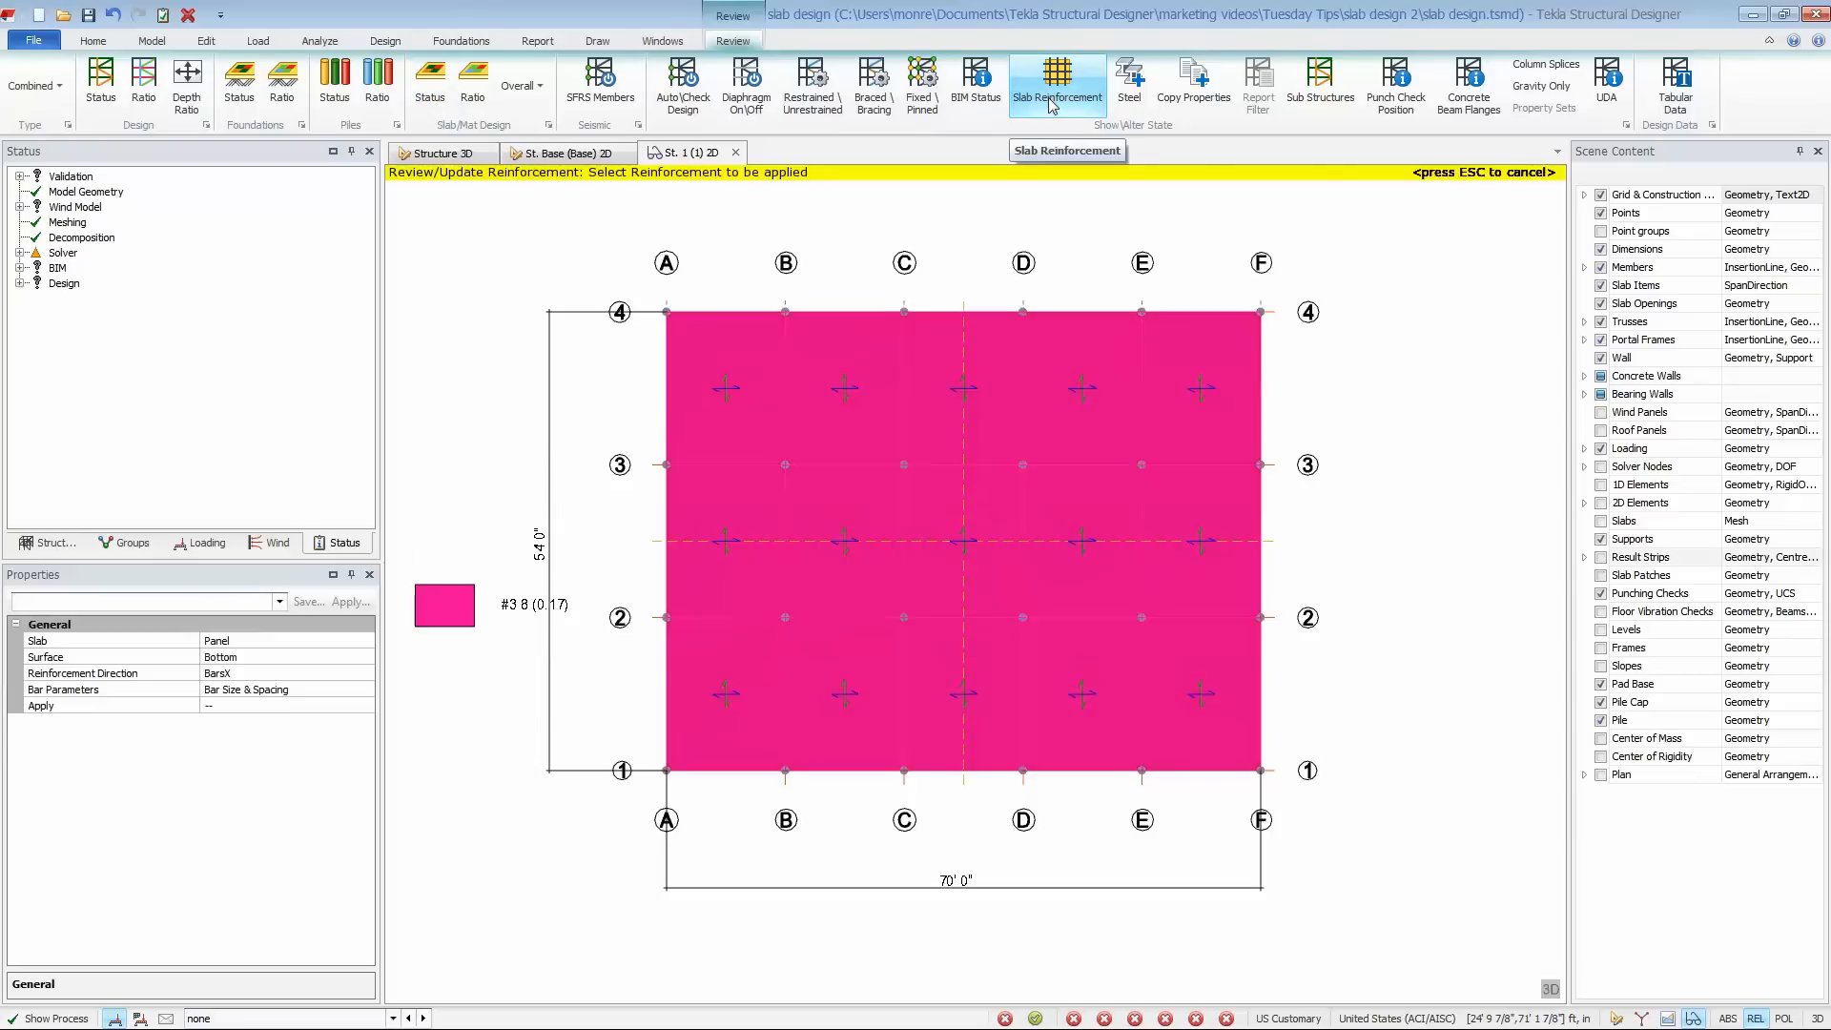
# - Review the slab reinforcement in BarsY for panels and patches, then display the patches' Top reinforcement in BarsX
pyautogui.click(371, 678)
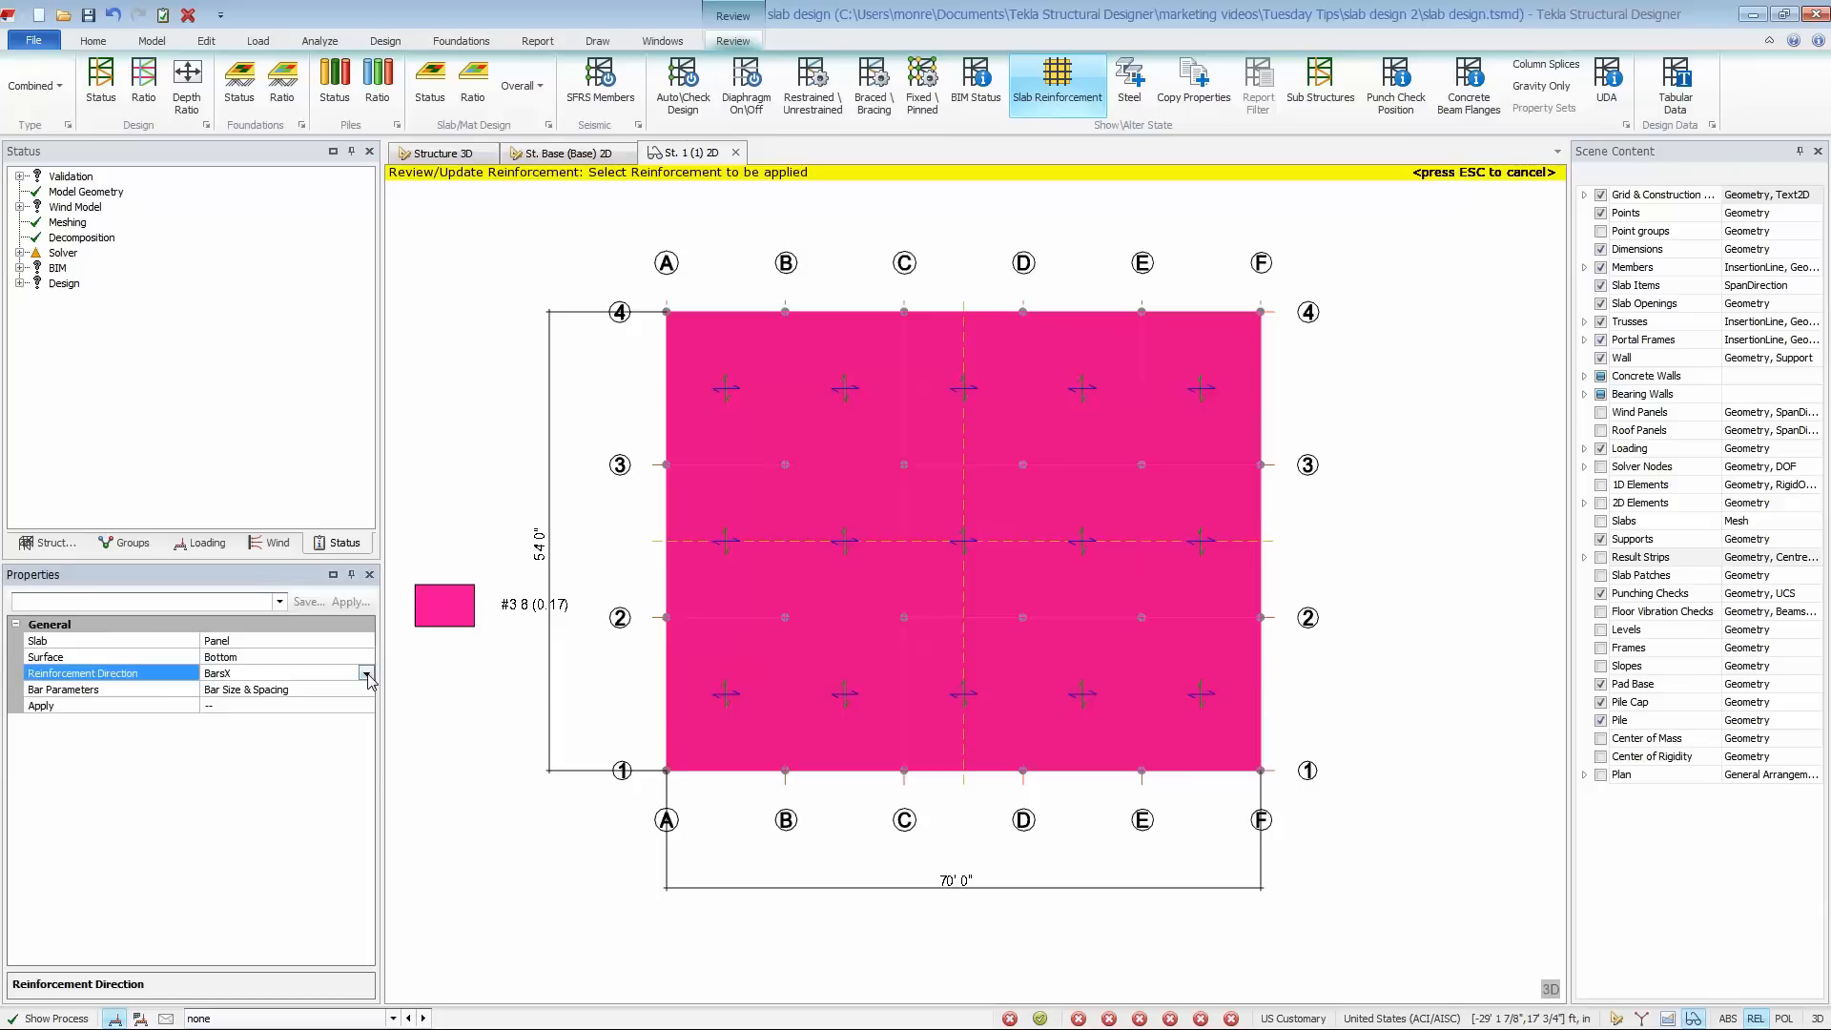
pyautogui.click(368, 673)
pyautogui.click(343, 707)
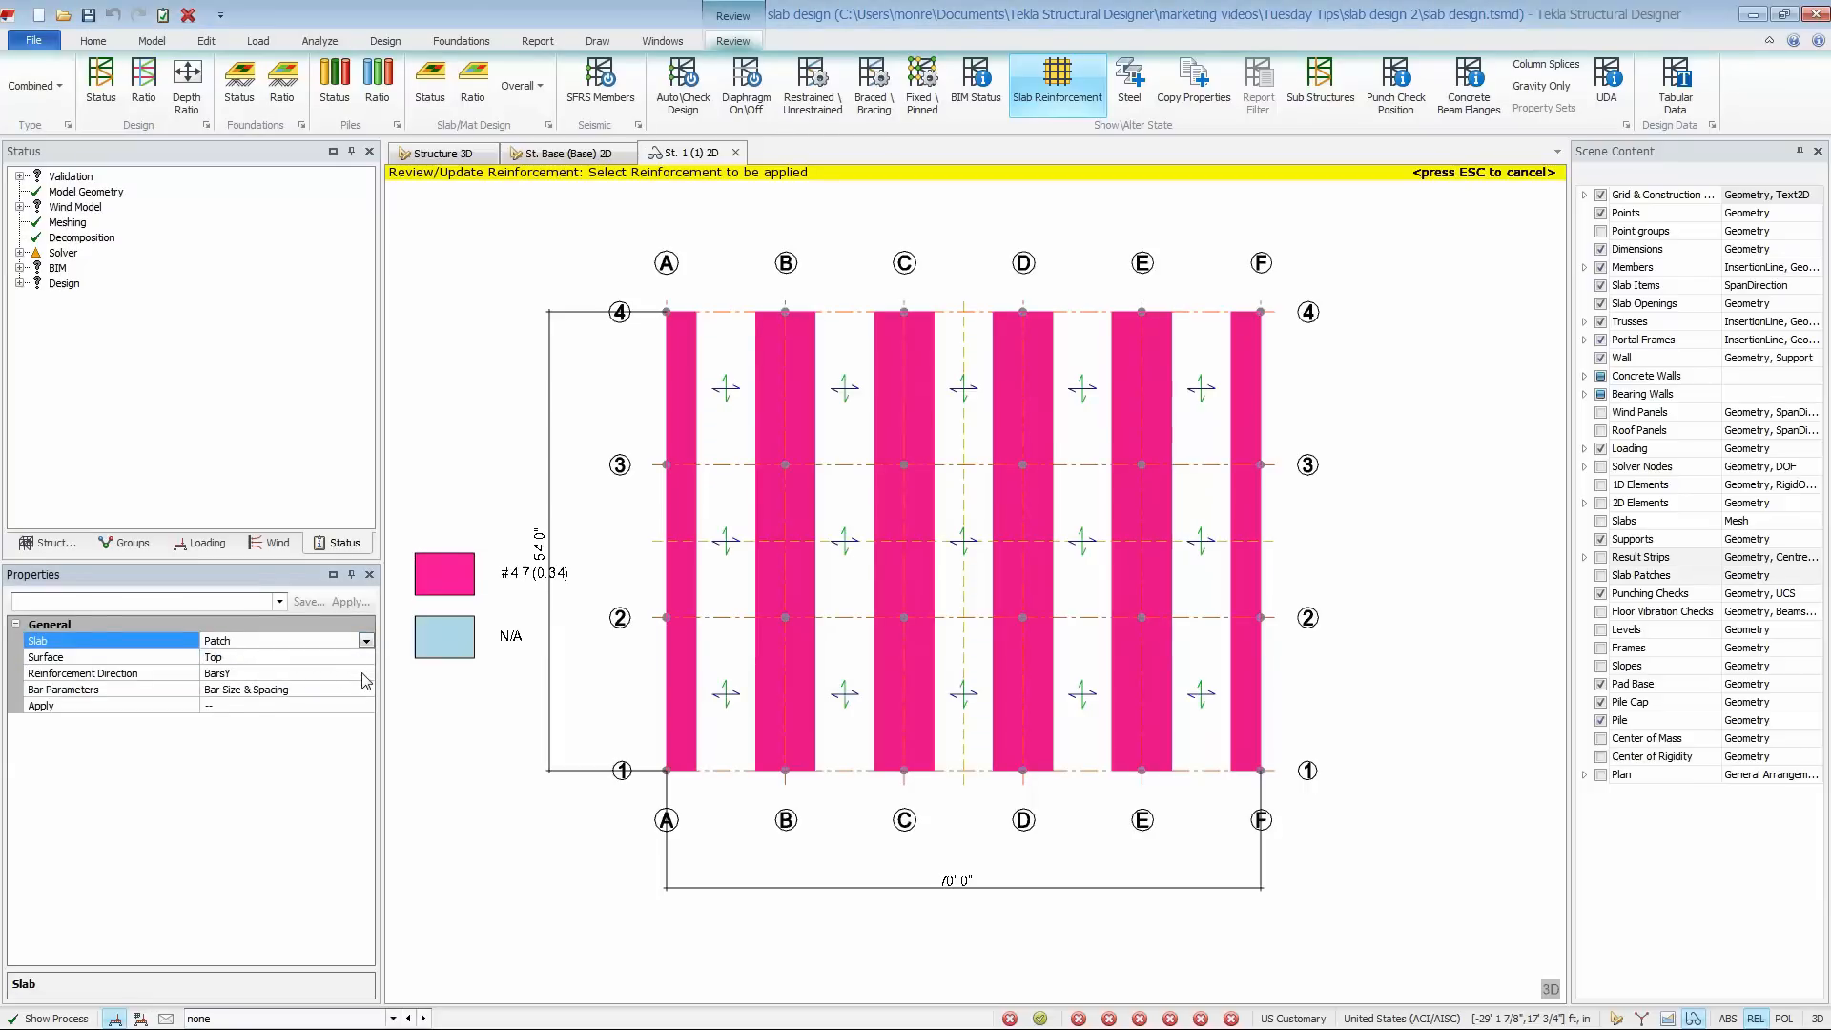
pyautogui.click(365, 675)
pyautogui.click(365, 675)
pyautogui.click(352, 690)
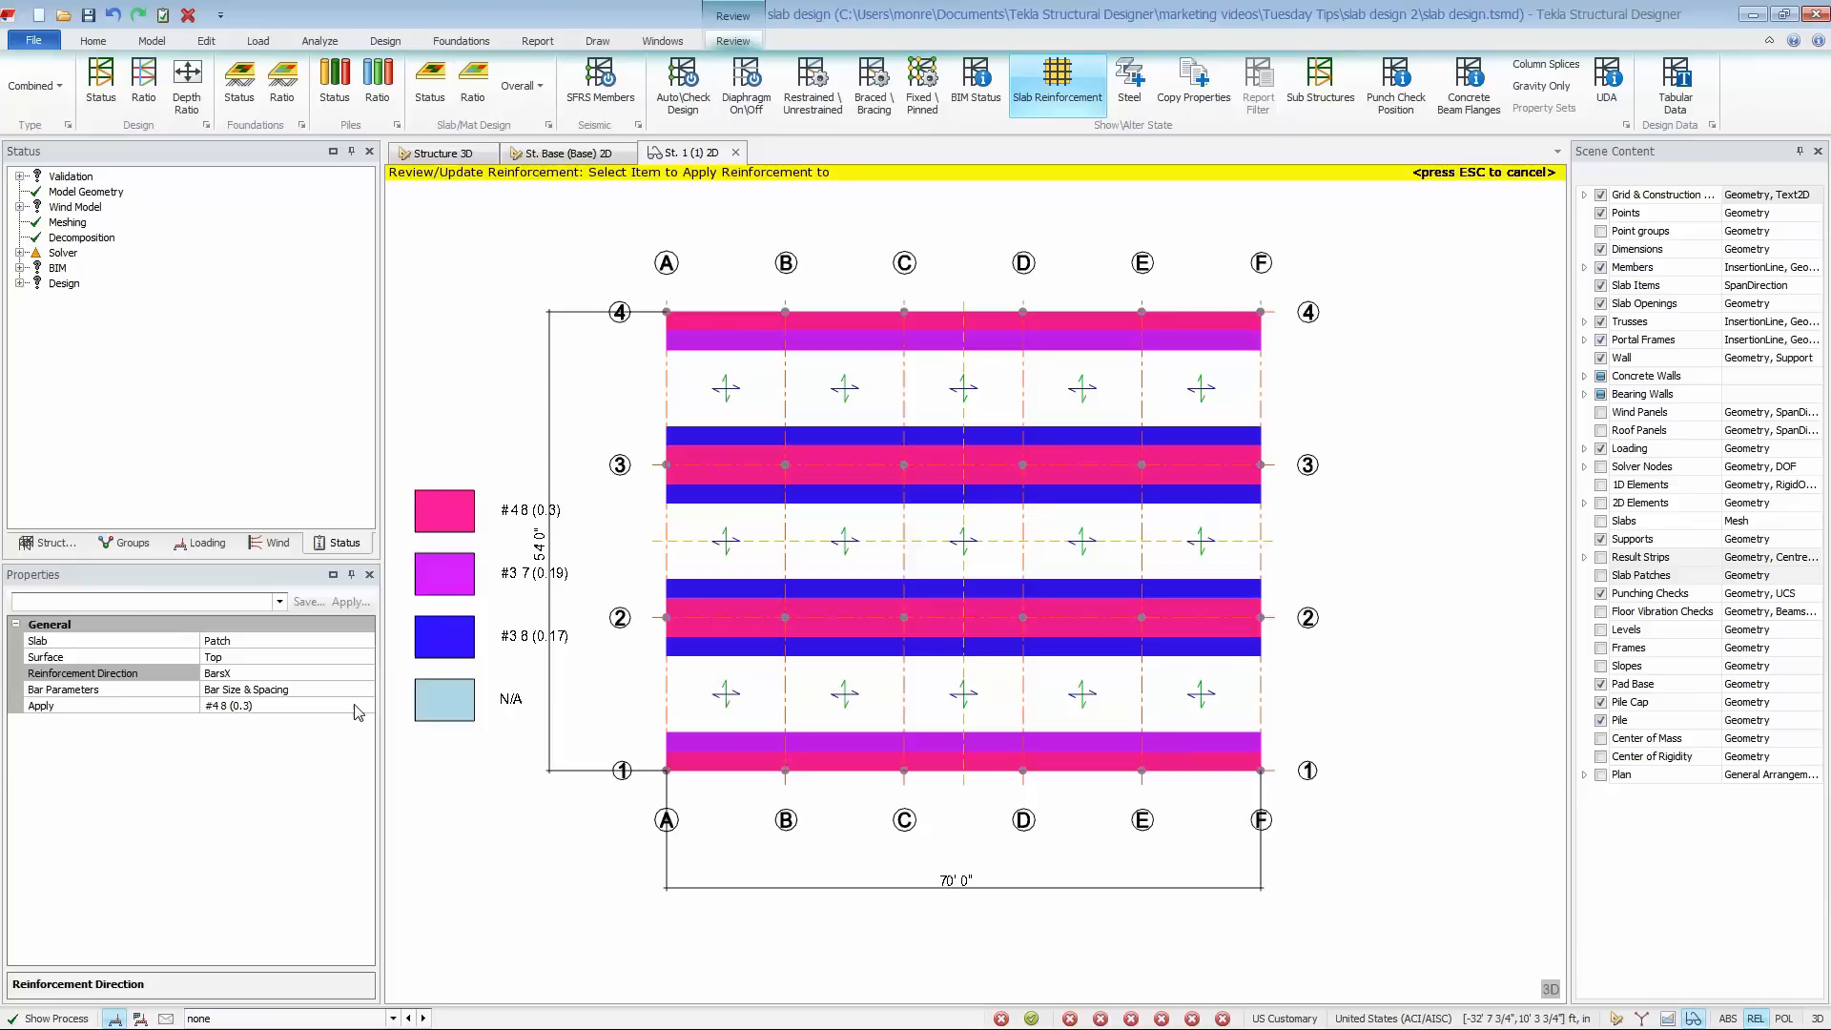
# - Apply User Bars of size 4 at 12 in spacing to the outer strips of the patches on grid lines 3 and 2
pyautogui.click(355, 707)
pyautogui.click(366, 706)
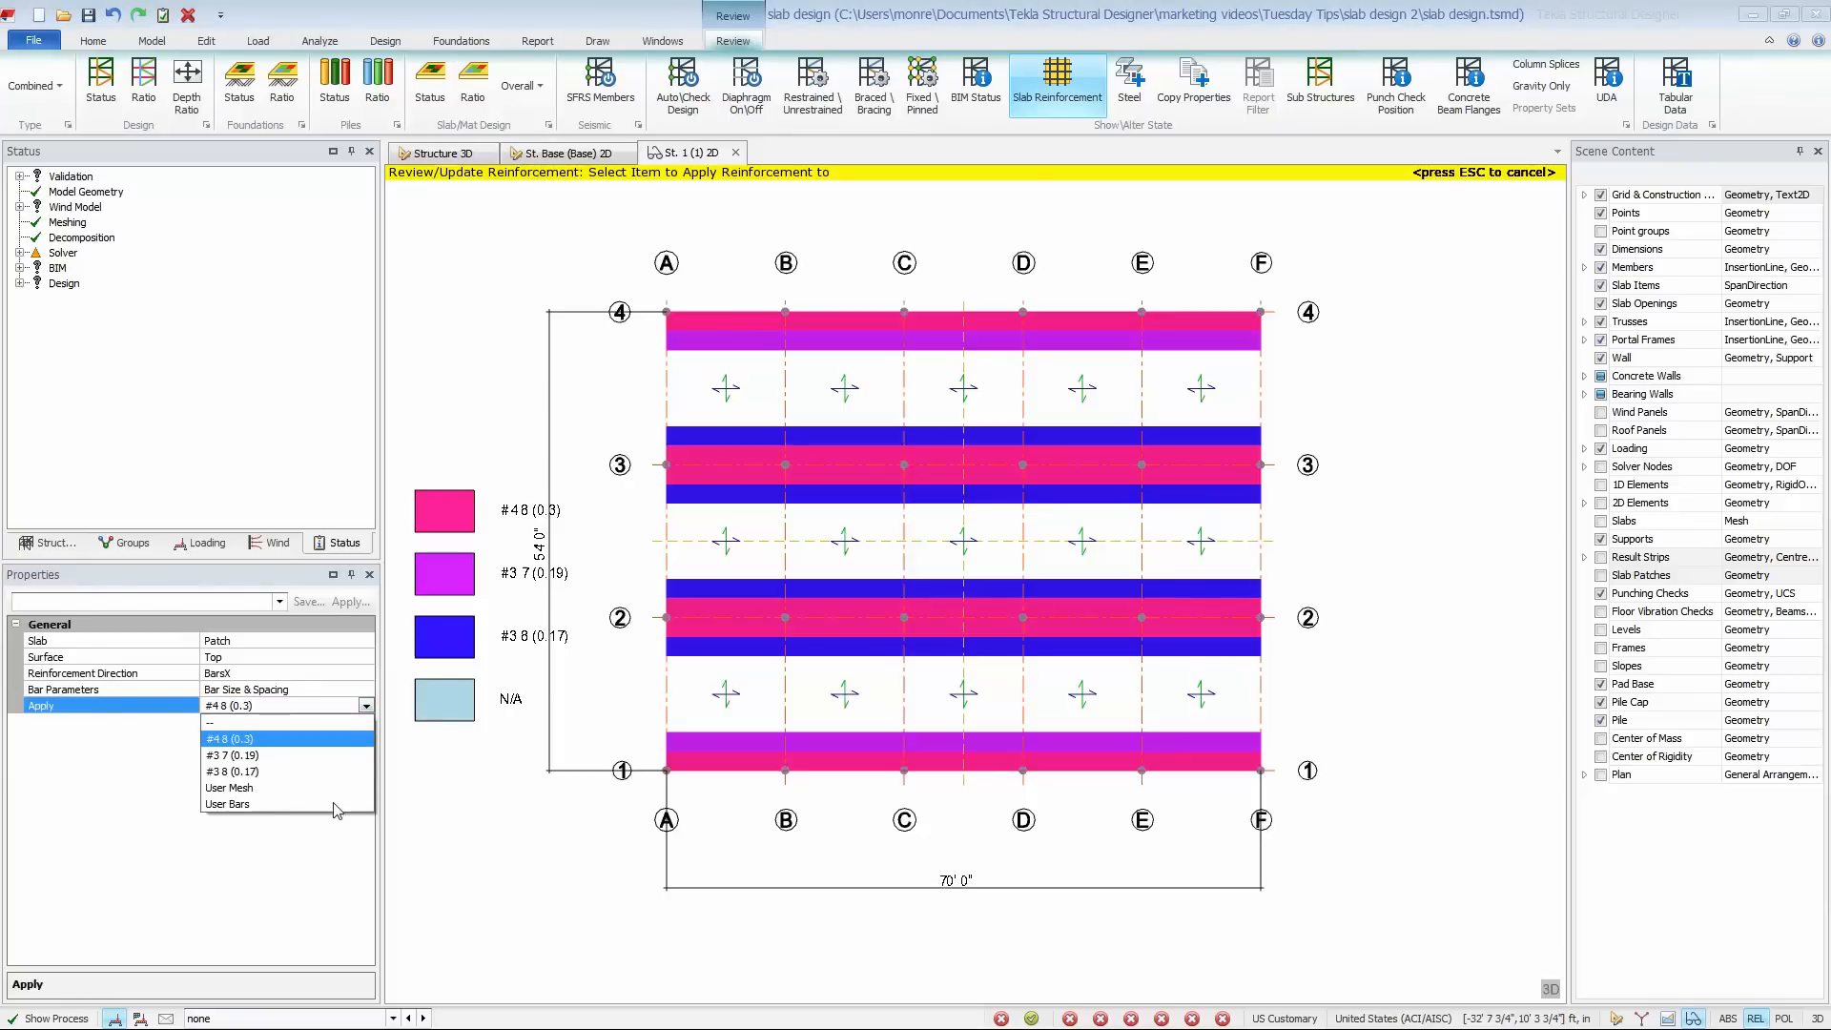
pyautogui.click(331, 804)
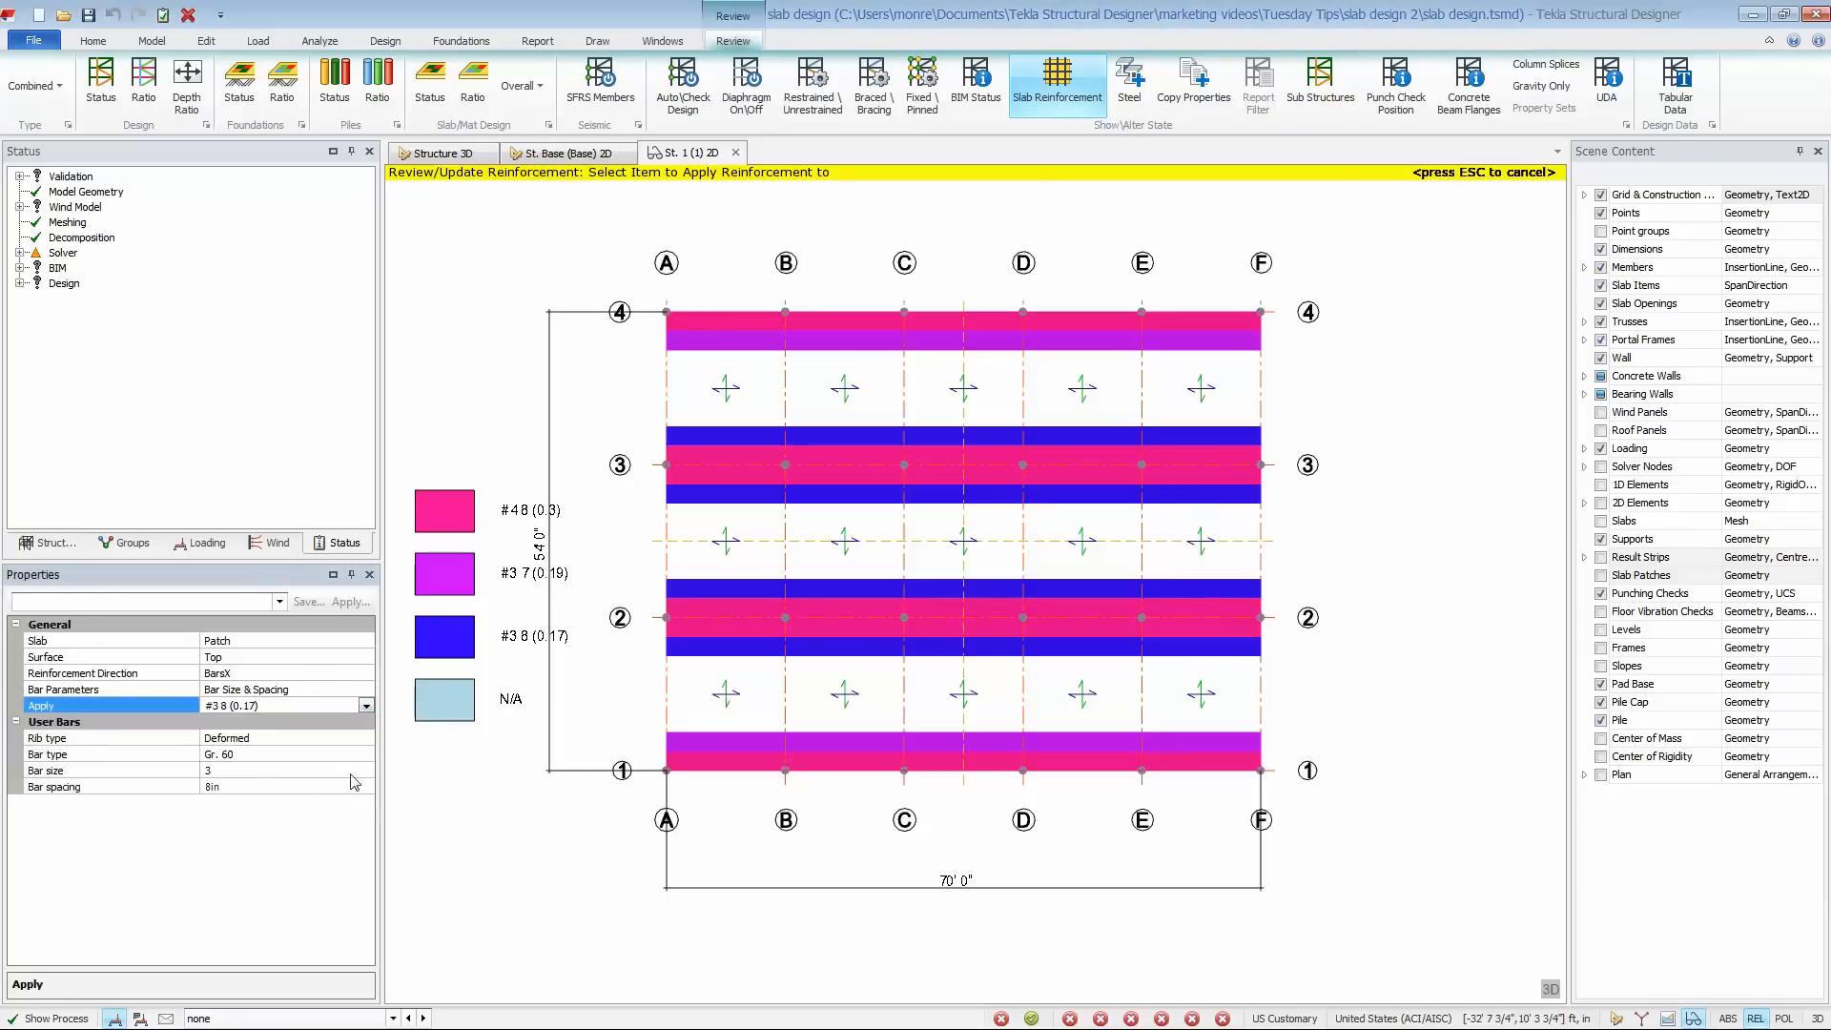
pyautogui.click(354, 772)
pyautogui.click(365, 771)
pyautogui.click(334, 803)
pyautogui.click(307, 787)
pyautogui.doubleClick(308, 786)
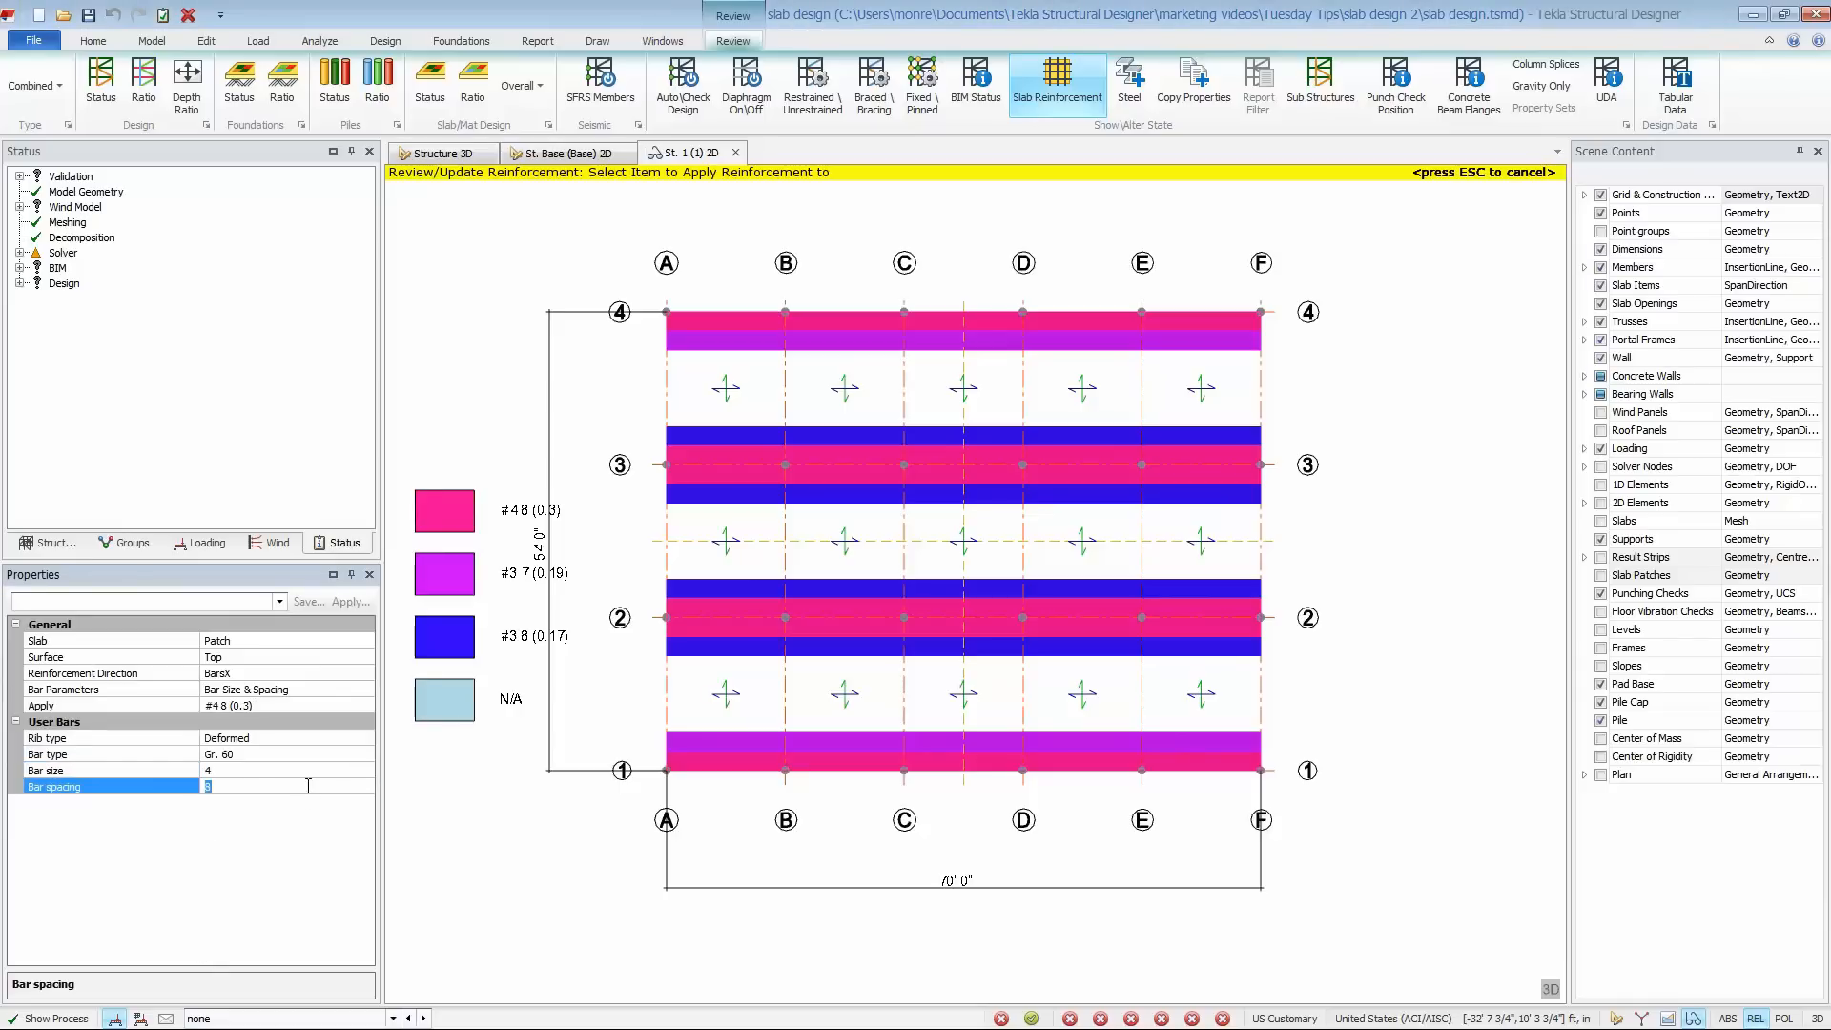
pyautogui.write('12')
pyautogui.press('Return')
pyautogui.click(722, 507)
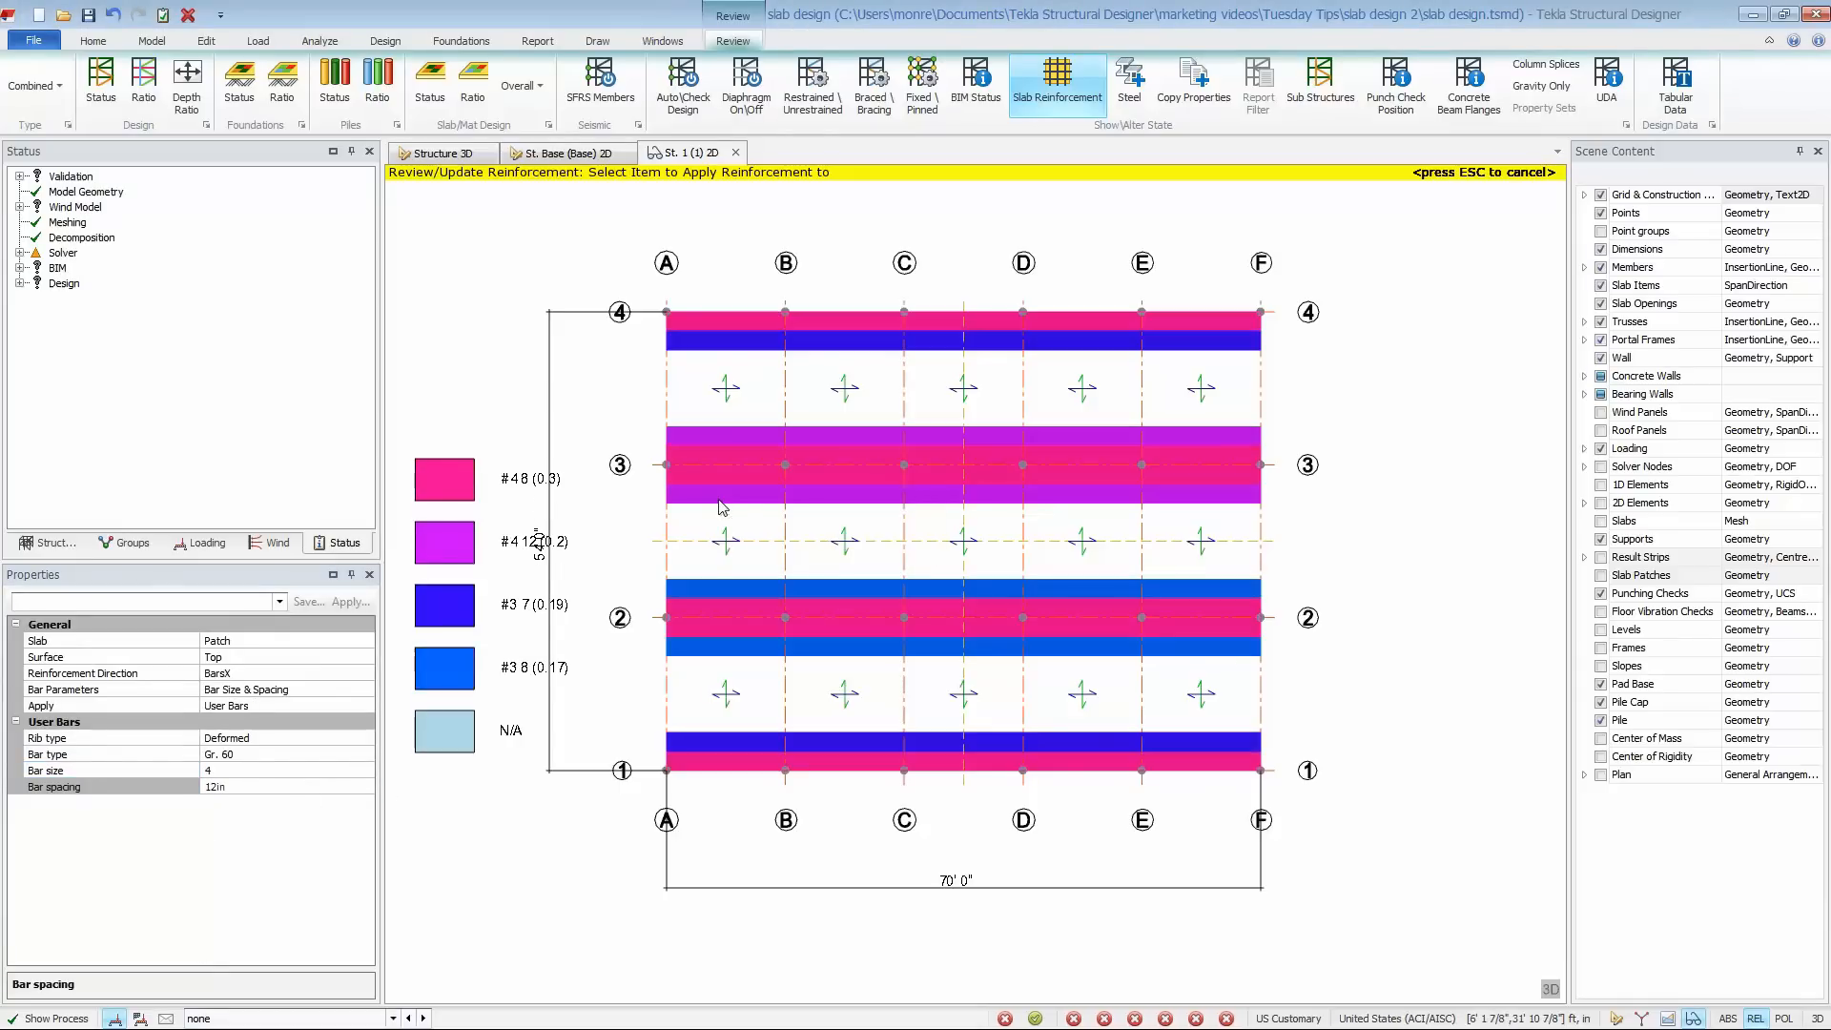
pyautogui.click(703, 603)
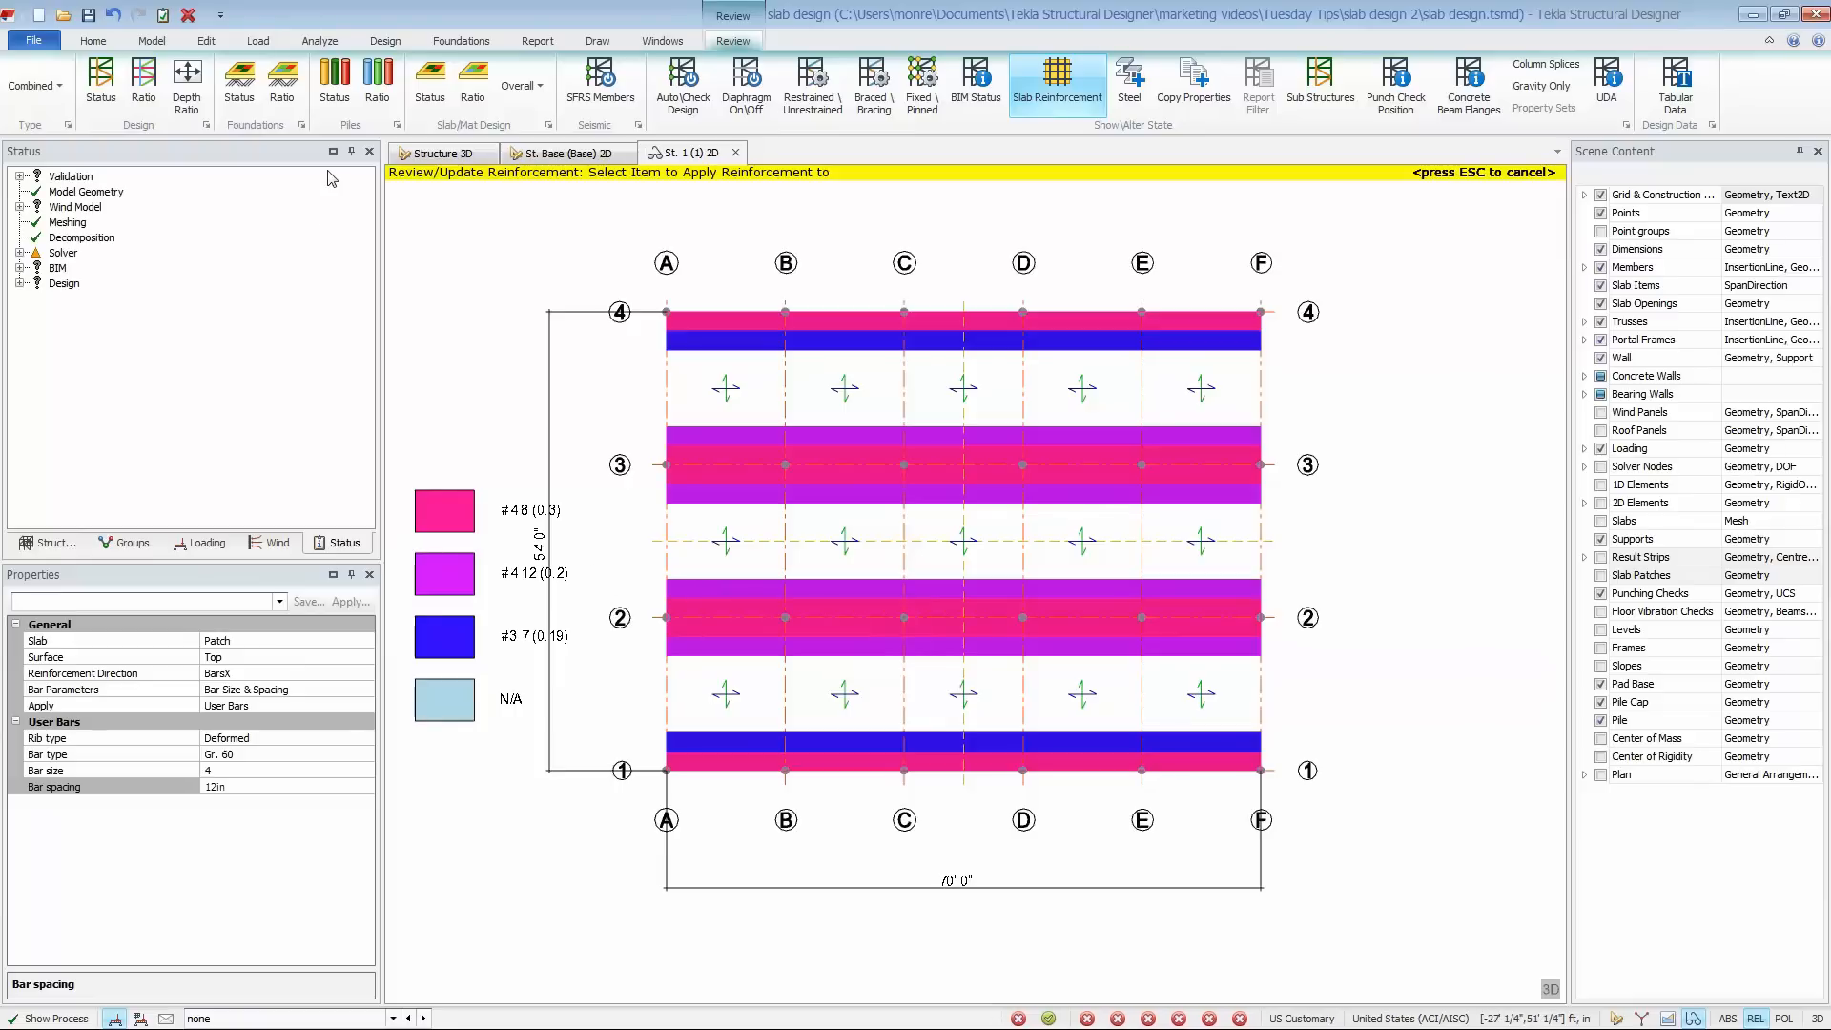
# - Show the slab design status, check a patch with the new #4 bars at 12 in, and review its strip utilization summary
pyautogui.click(431, 107)
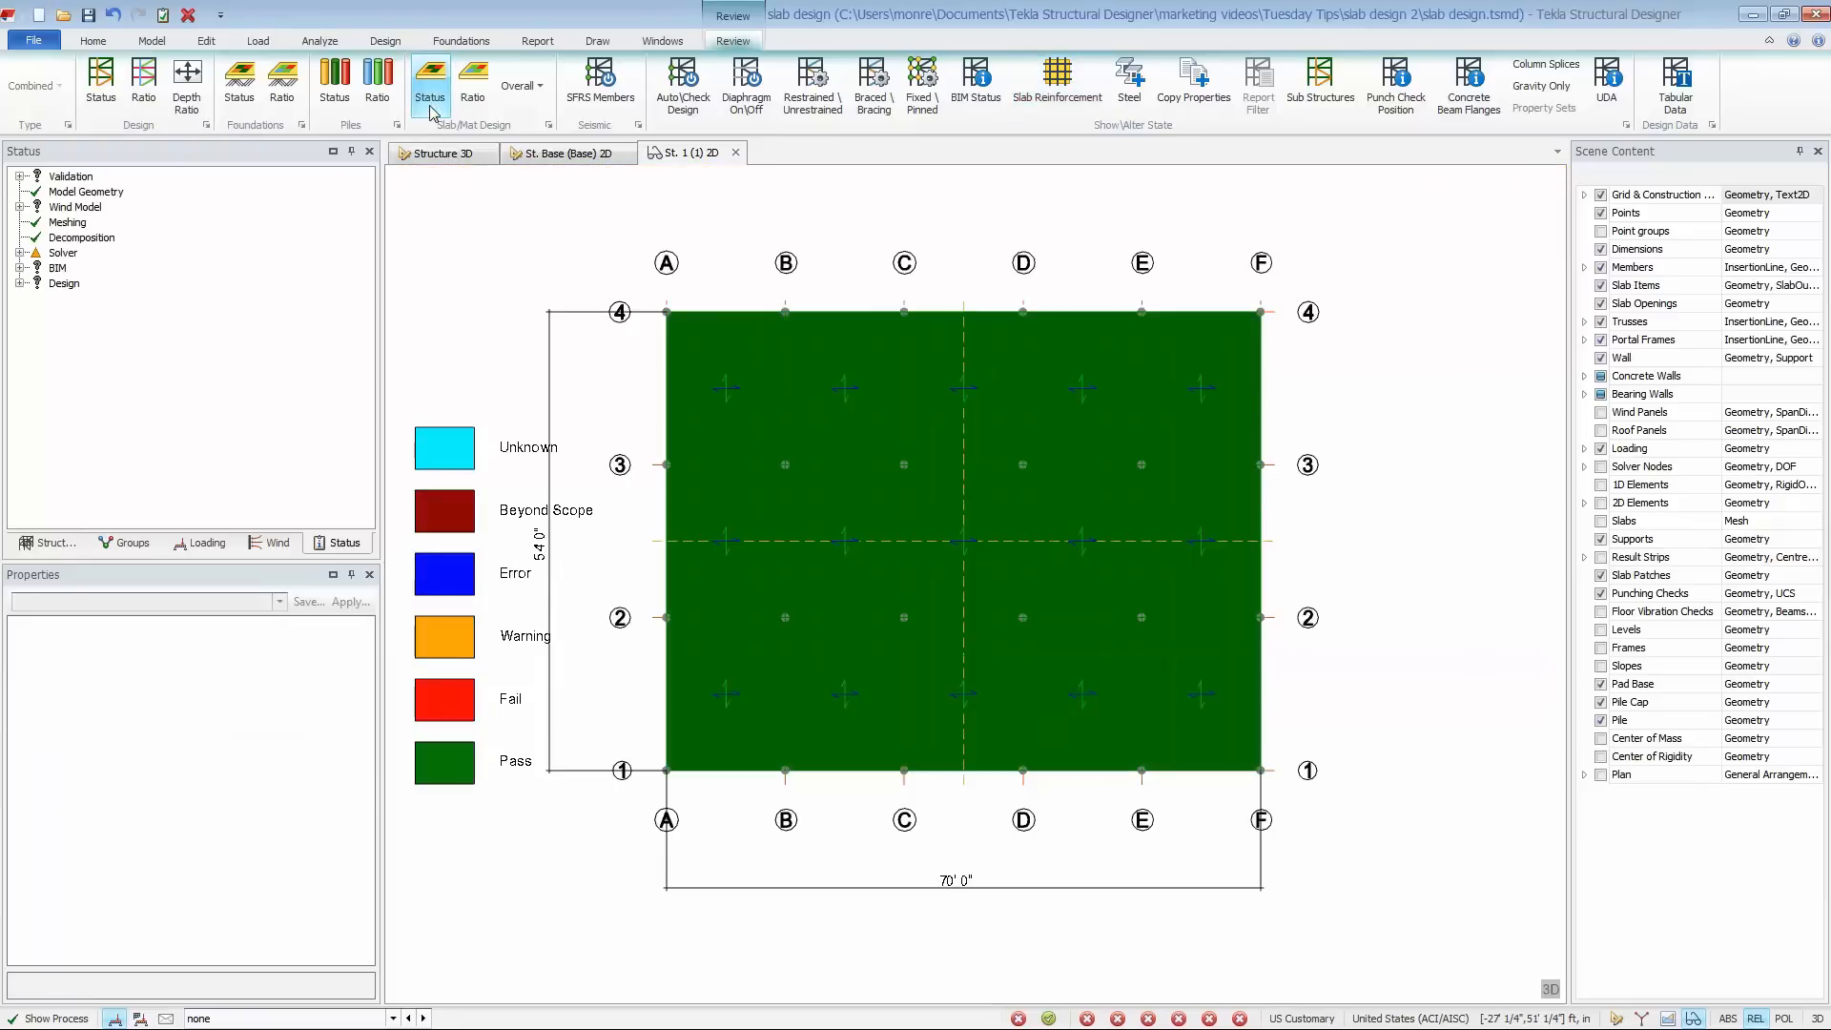
pyautogui.rightClick(741, 502)
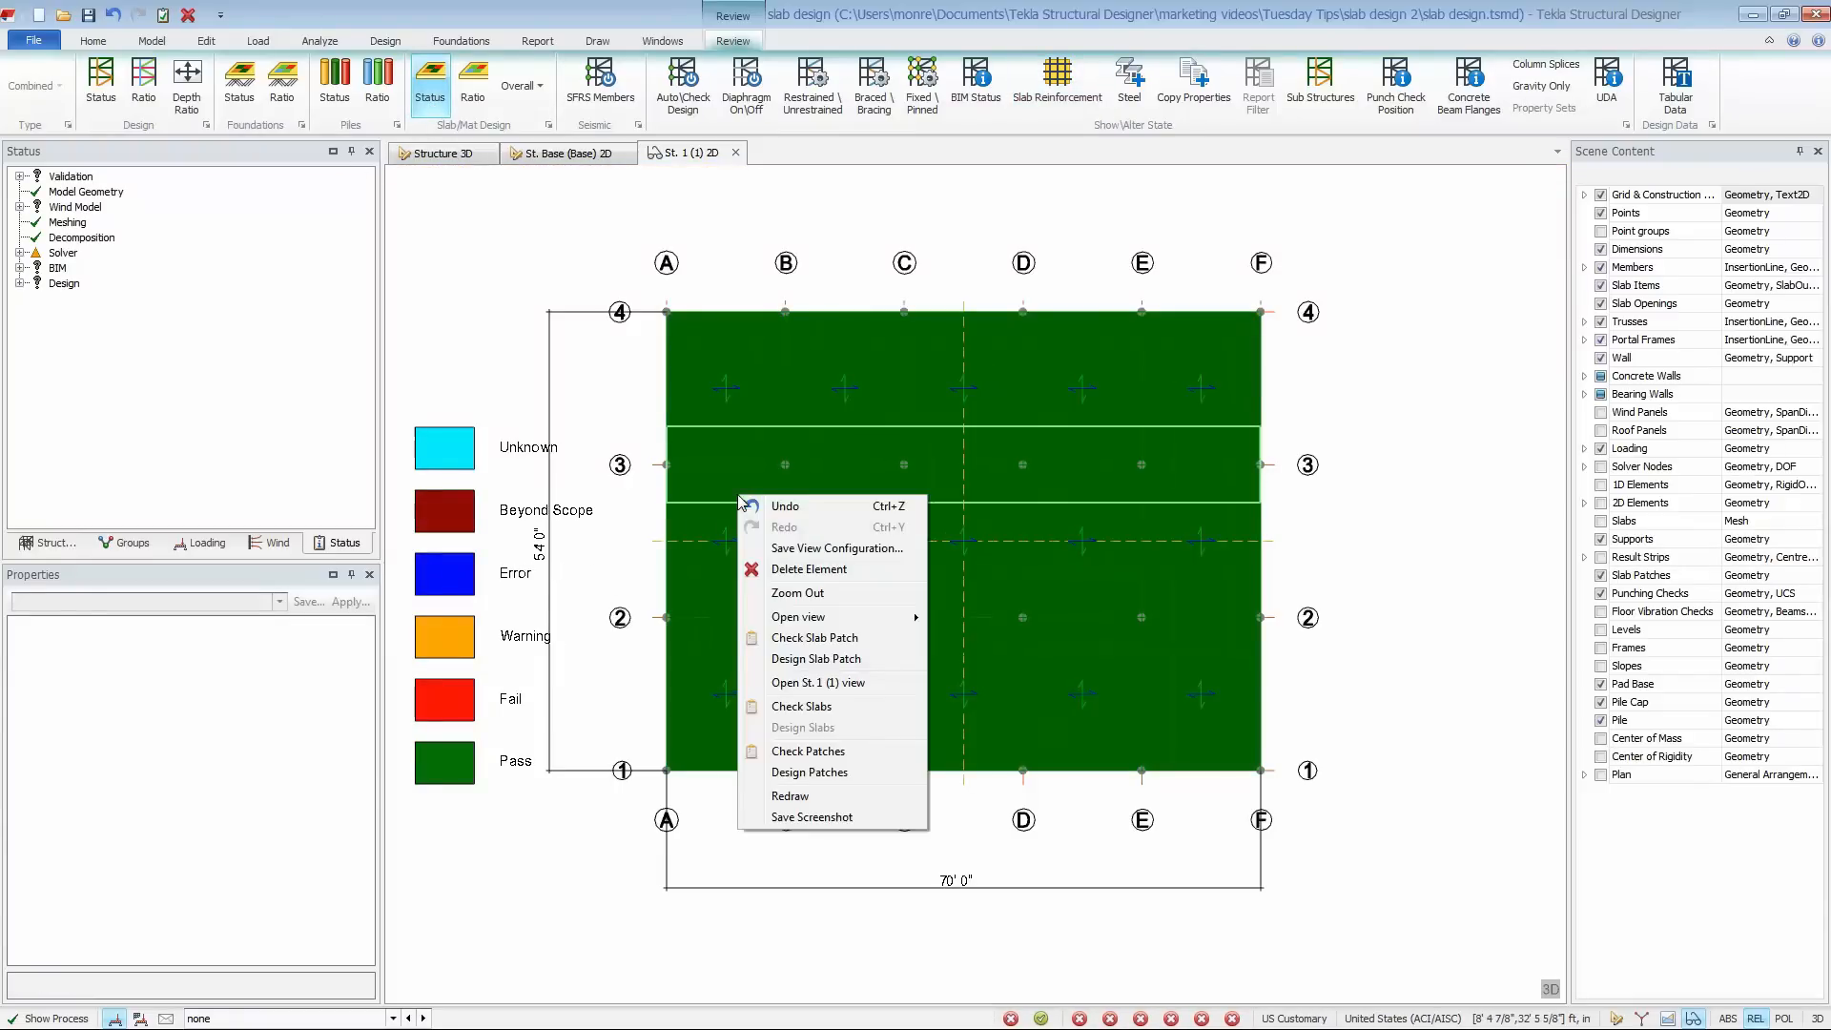
pyautogui.click(892, 652)
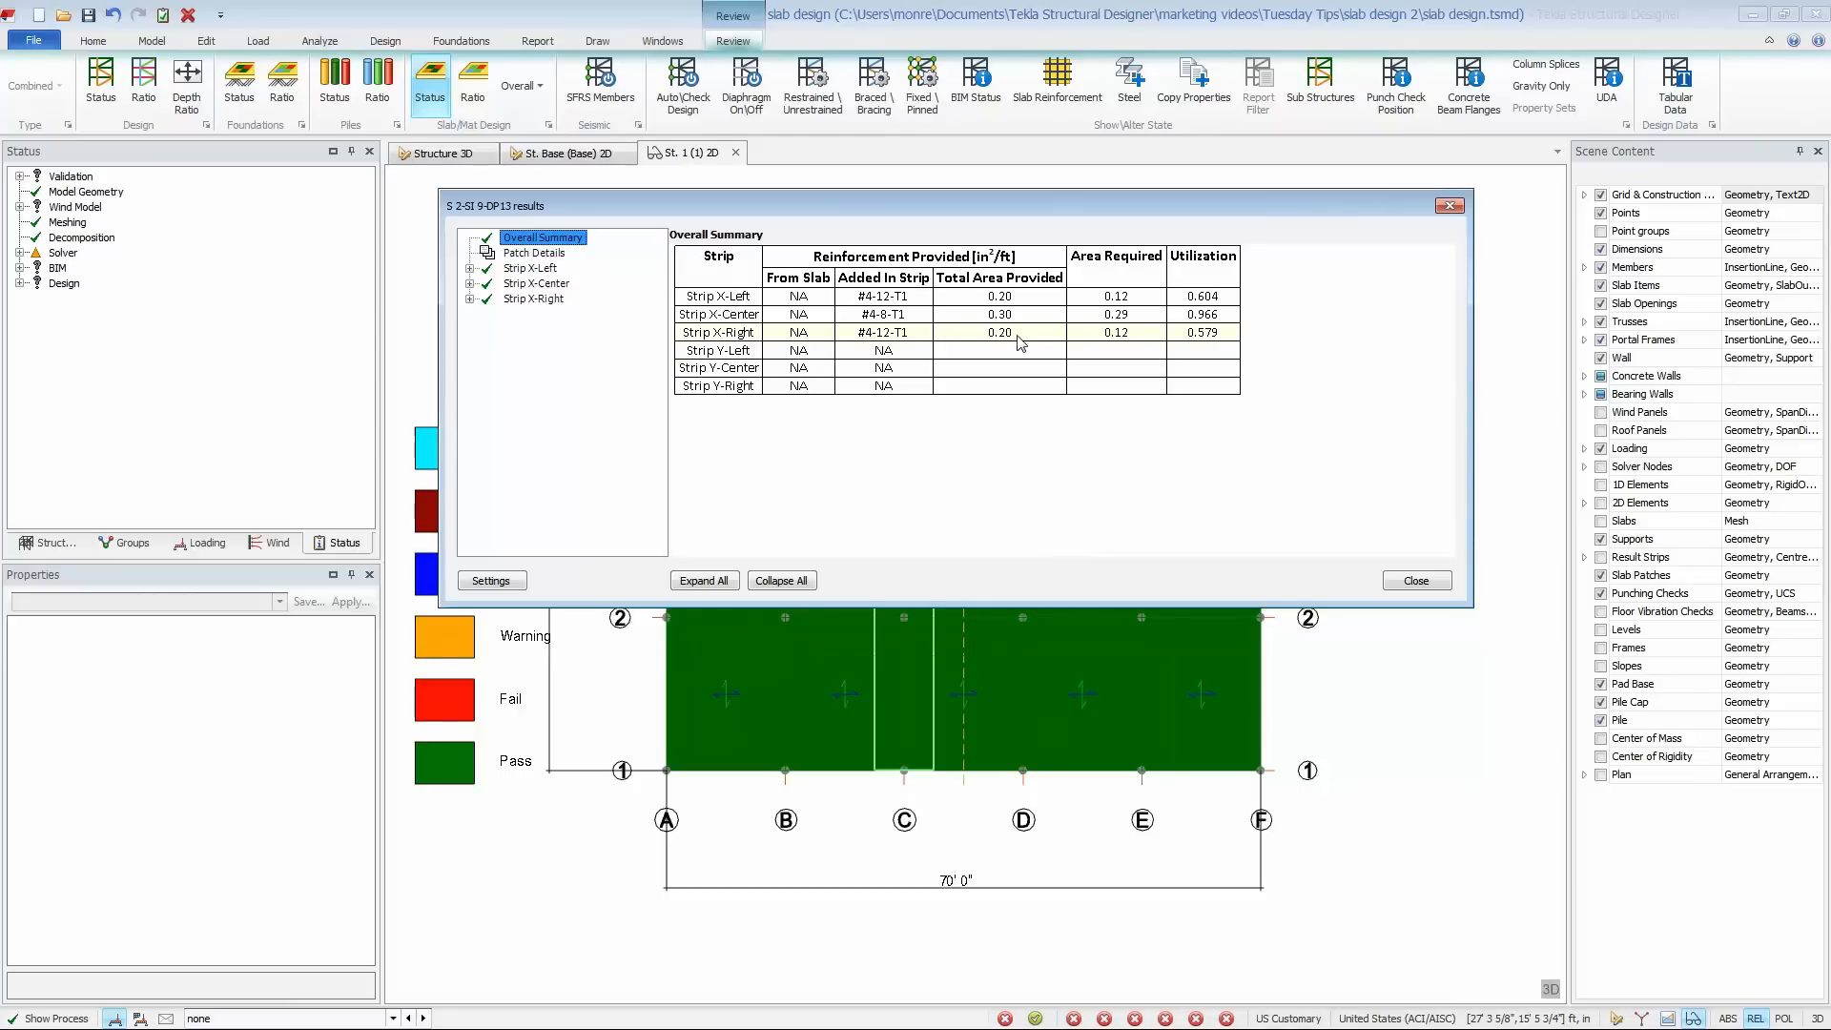
pyautogui.click(1416, 581)
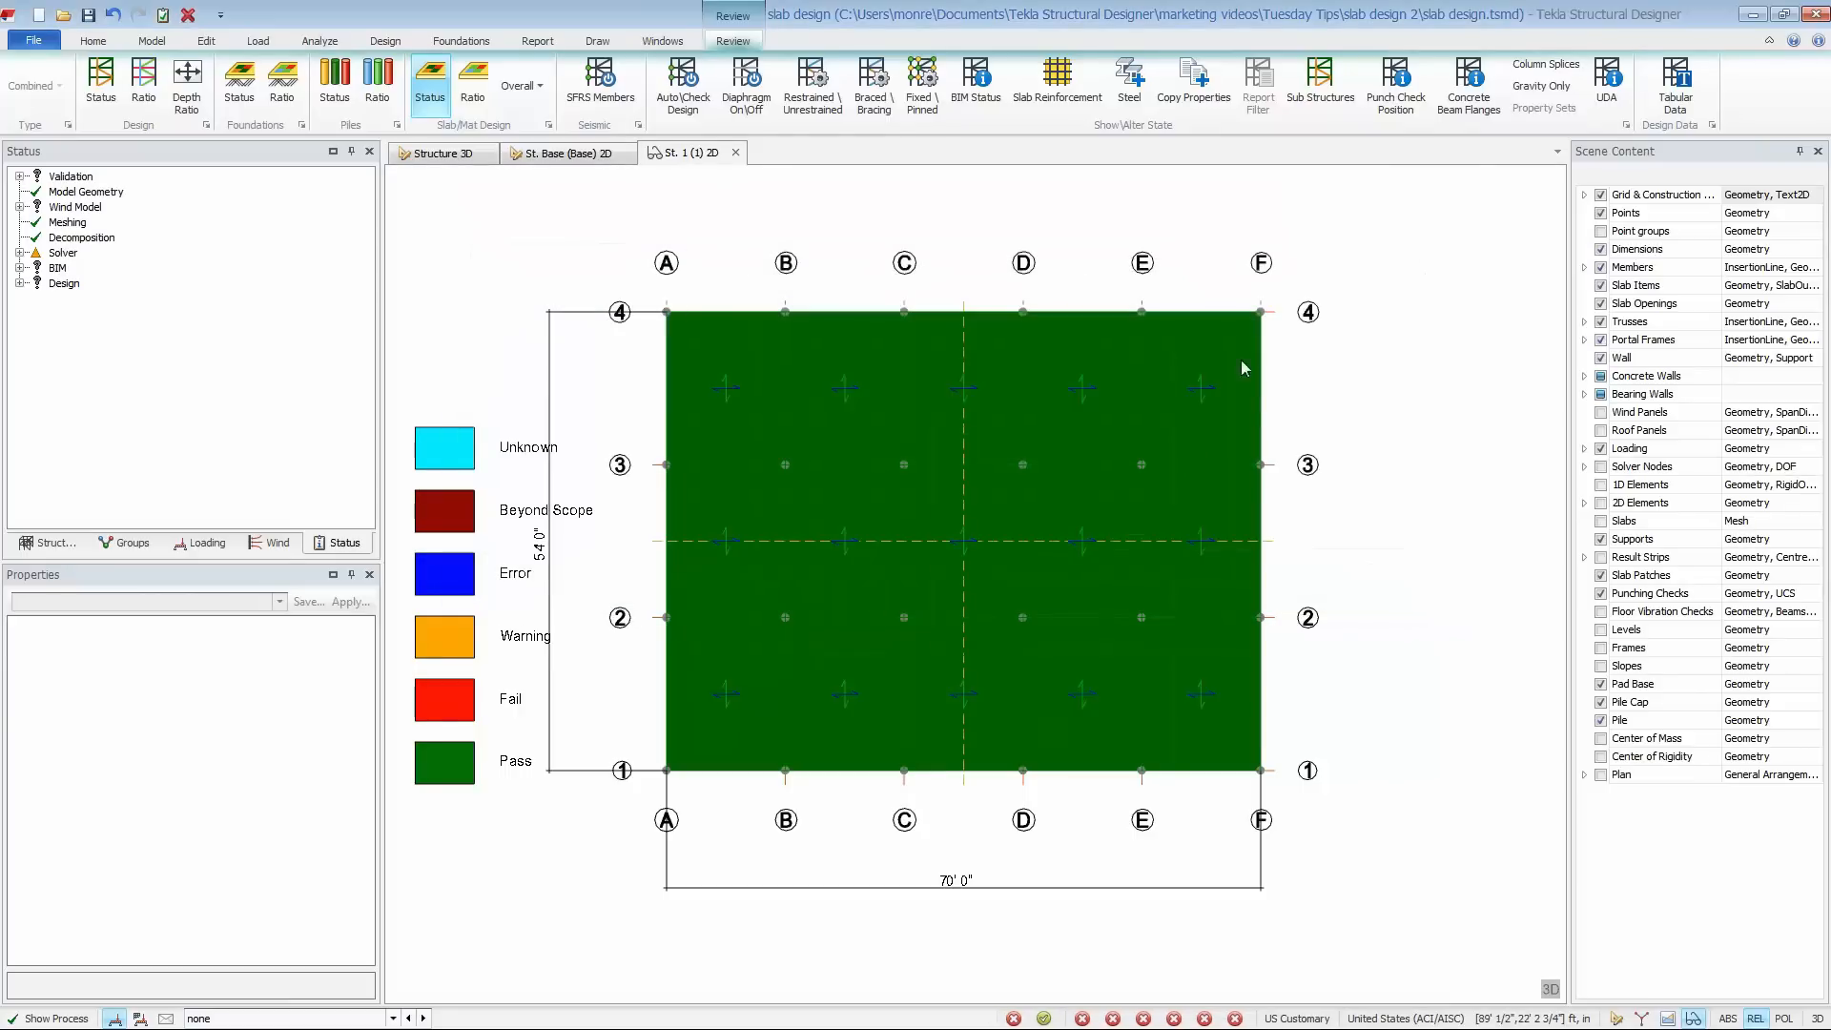
# - Copy the #4 12 (0.2) reinforcement from the grid line 2 patch to the #3 7 strips of the patches on grid lines 1 and 4
pyautogui.click(1059, 90)
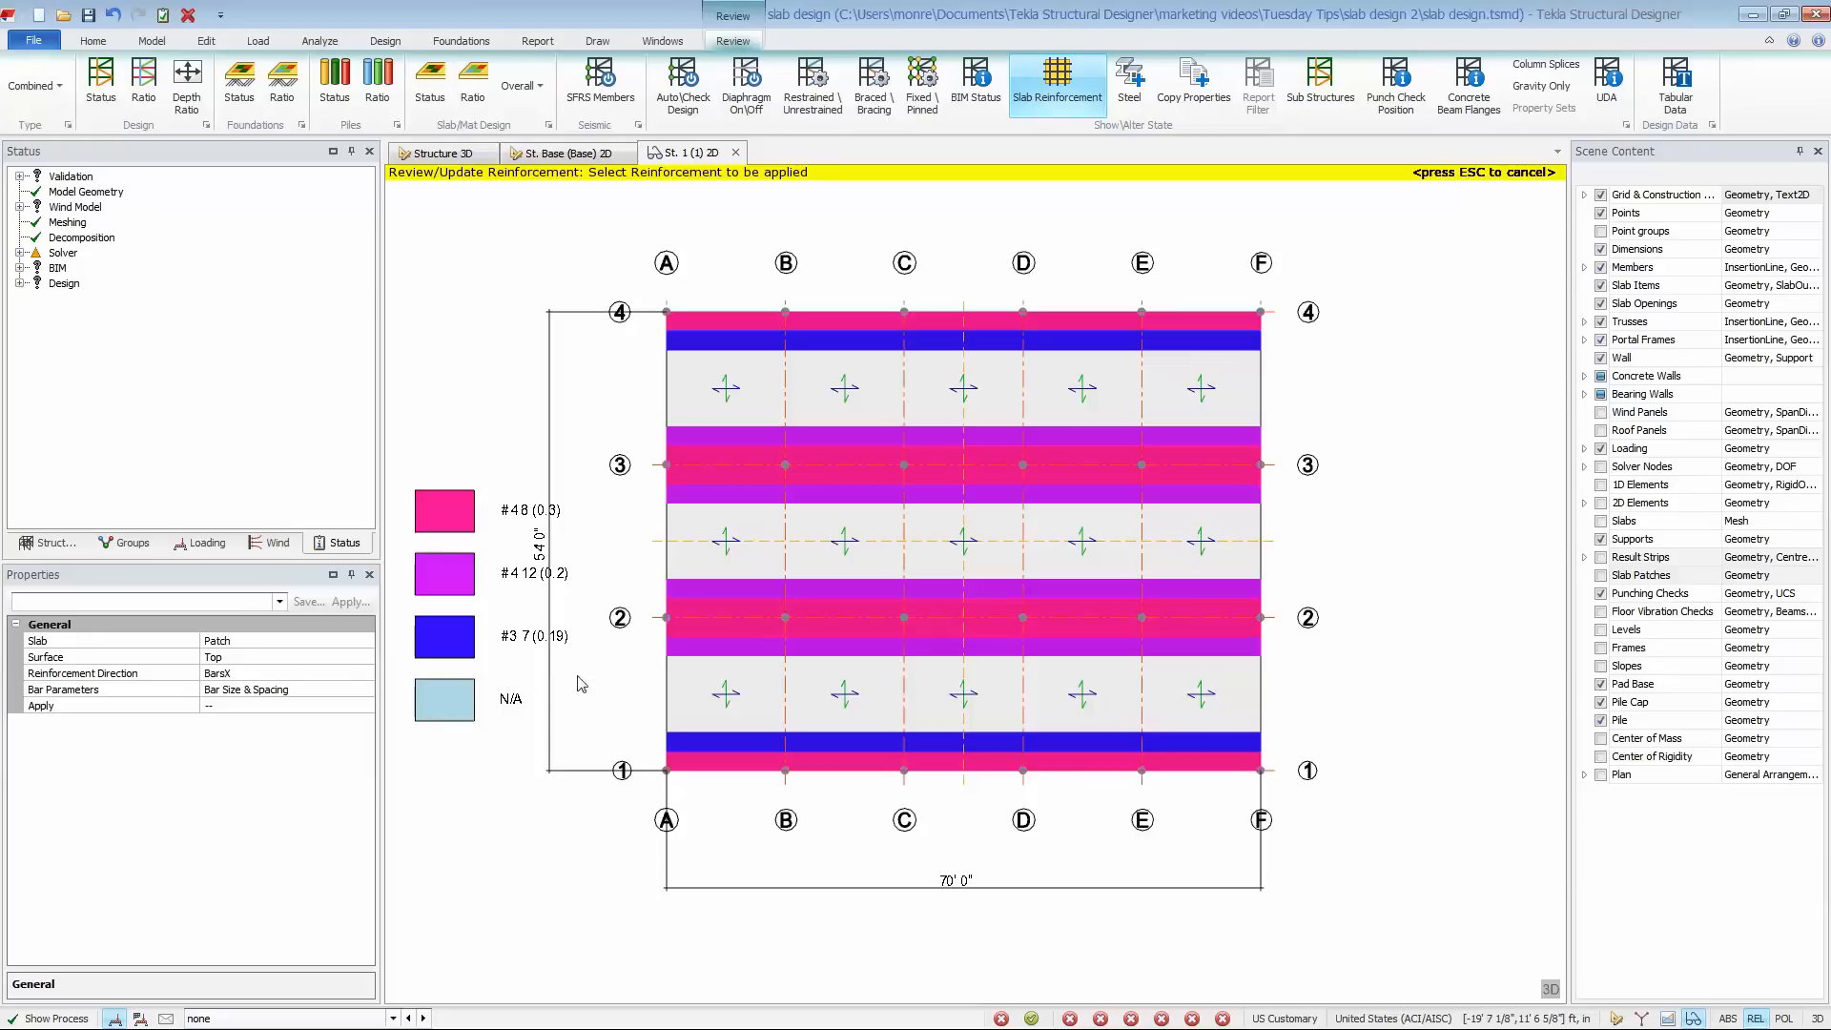
pyautogui.click(697, 648)
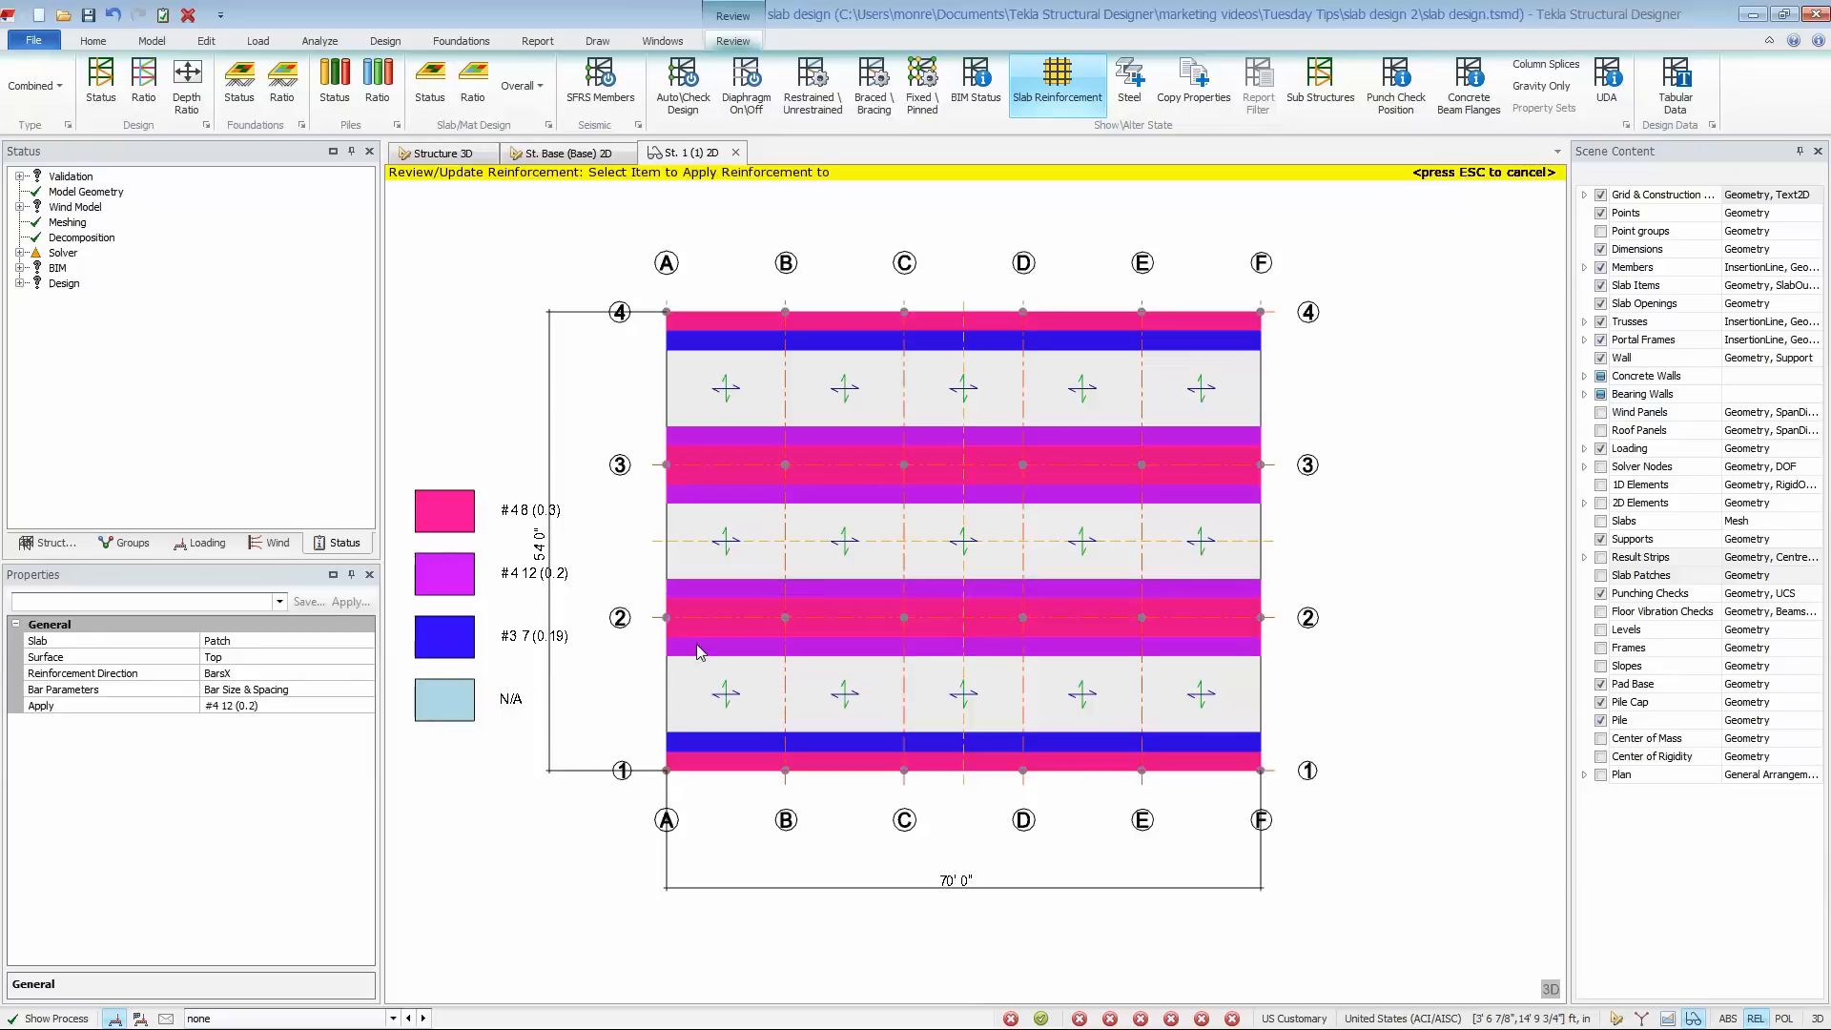
pyautogui.click(706, 743)
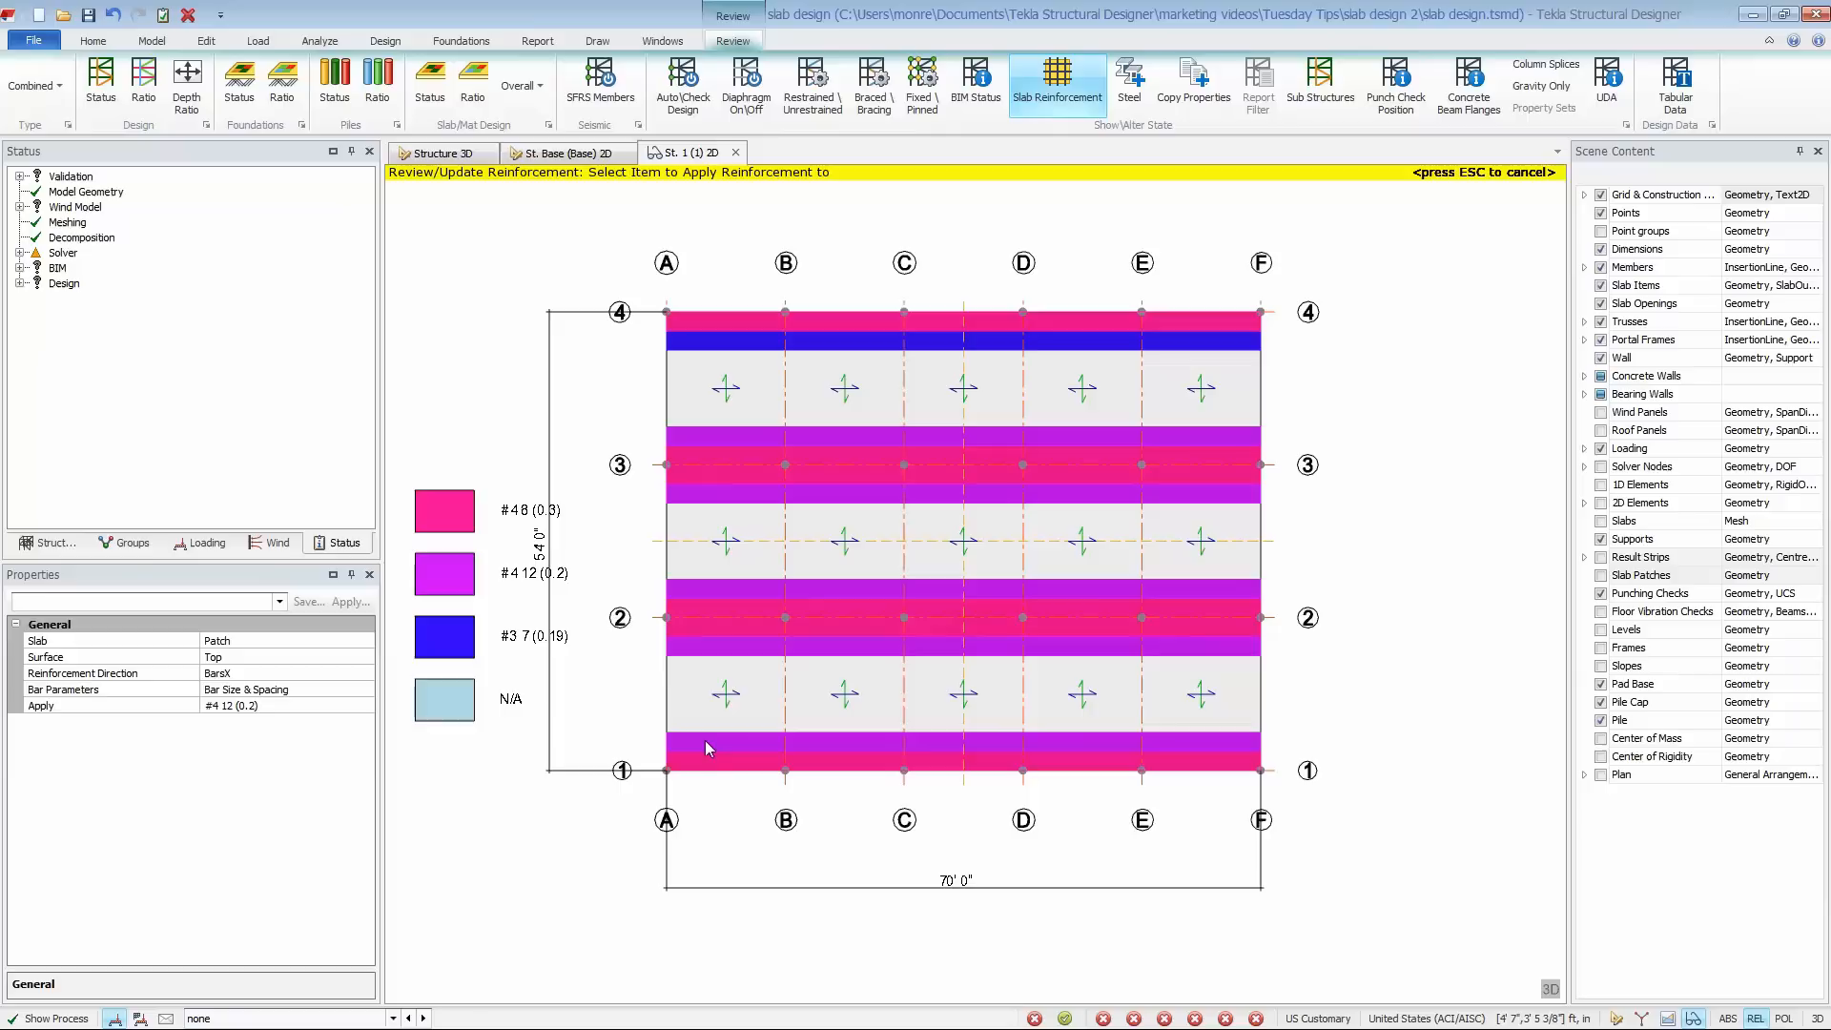
pyautogui.click(761, 349)
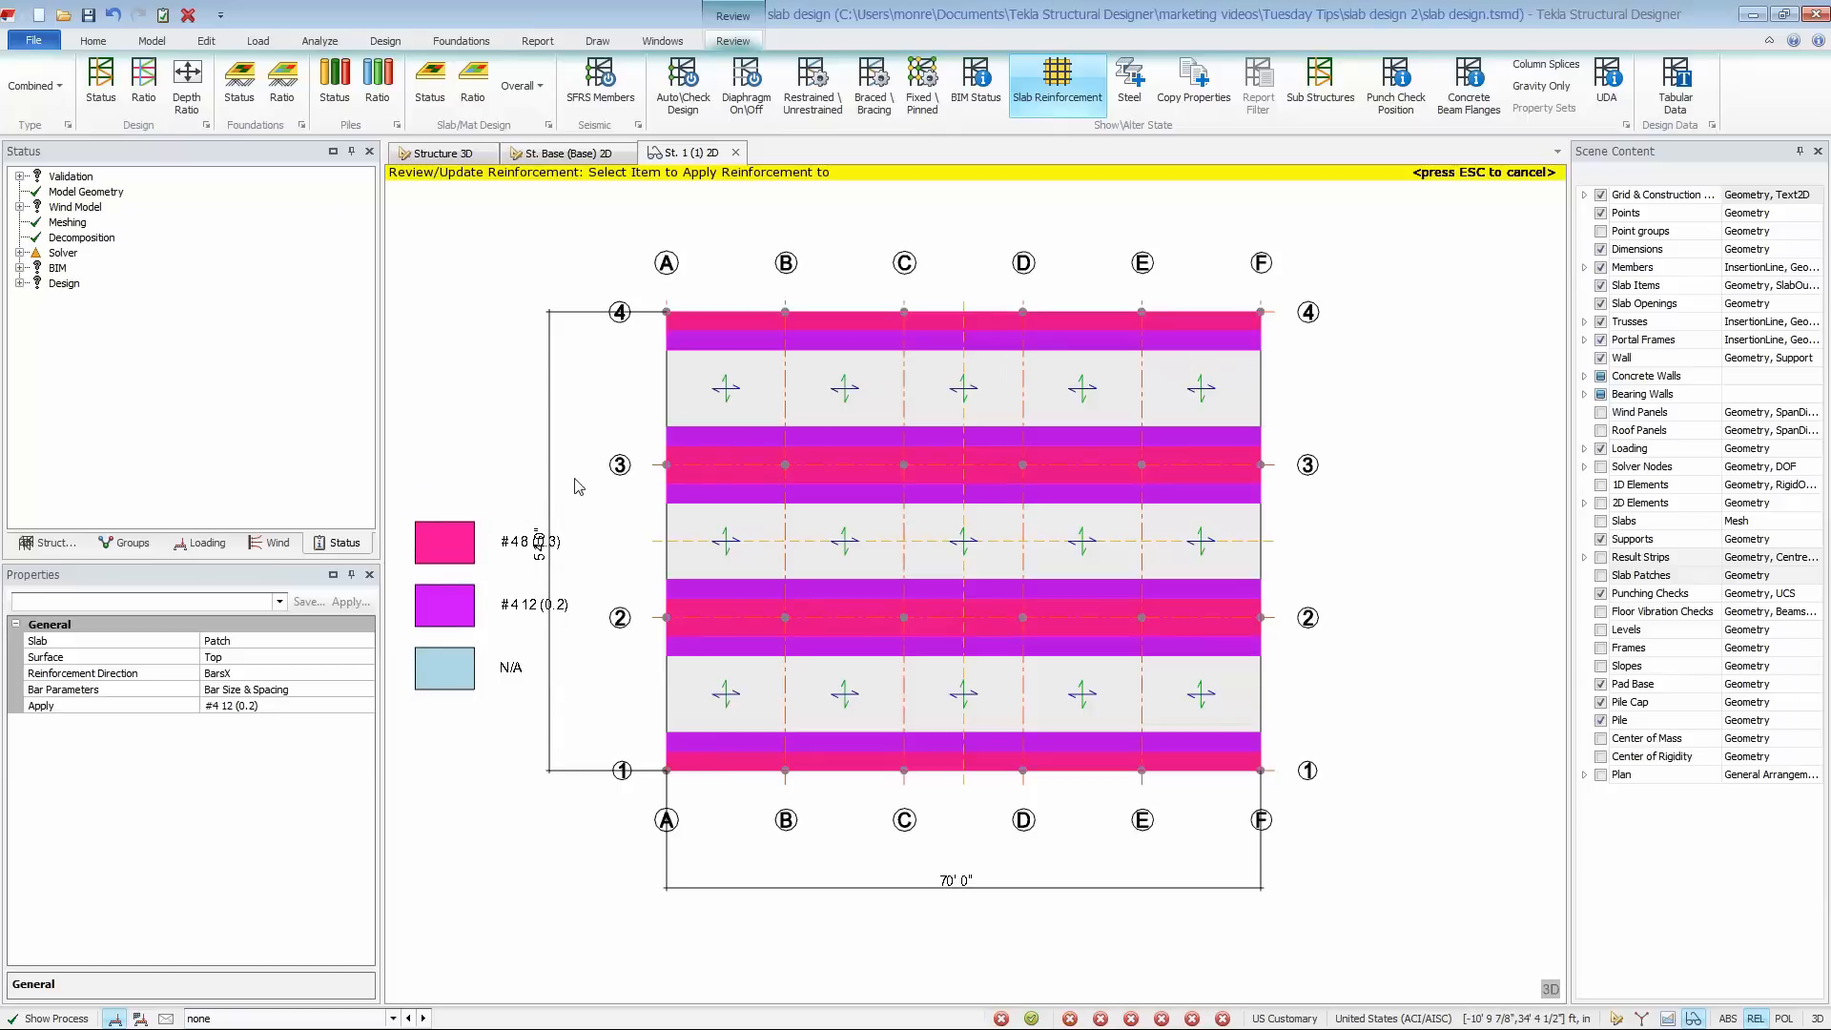
# - Review the patches' Top reinforcement in BarsY and leave the reinforcement review
pyautogui.click(326, 673)
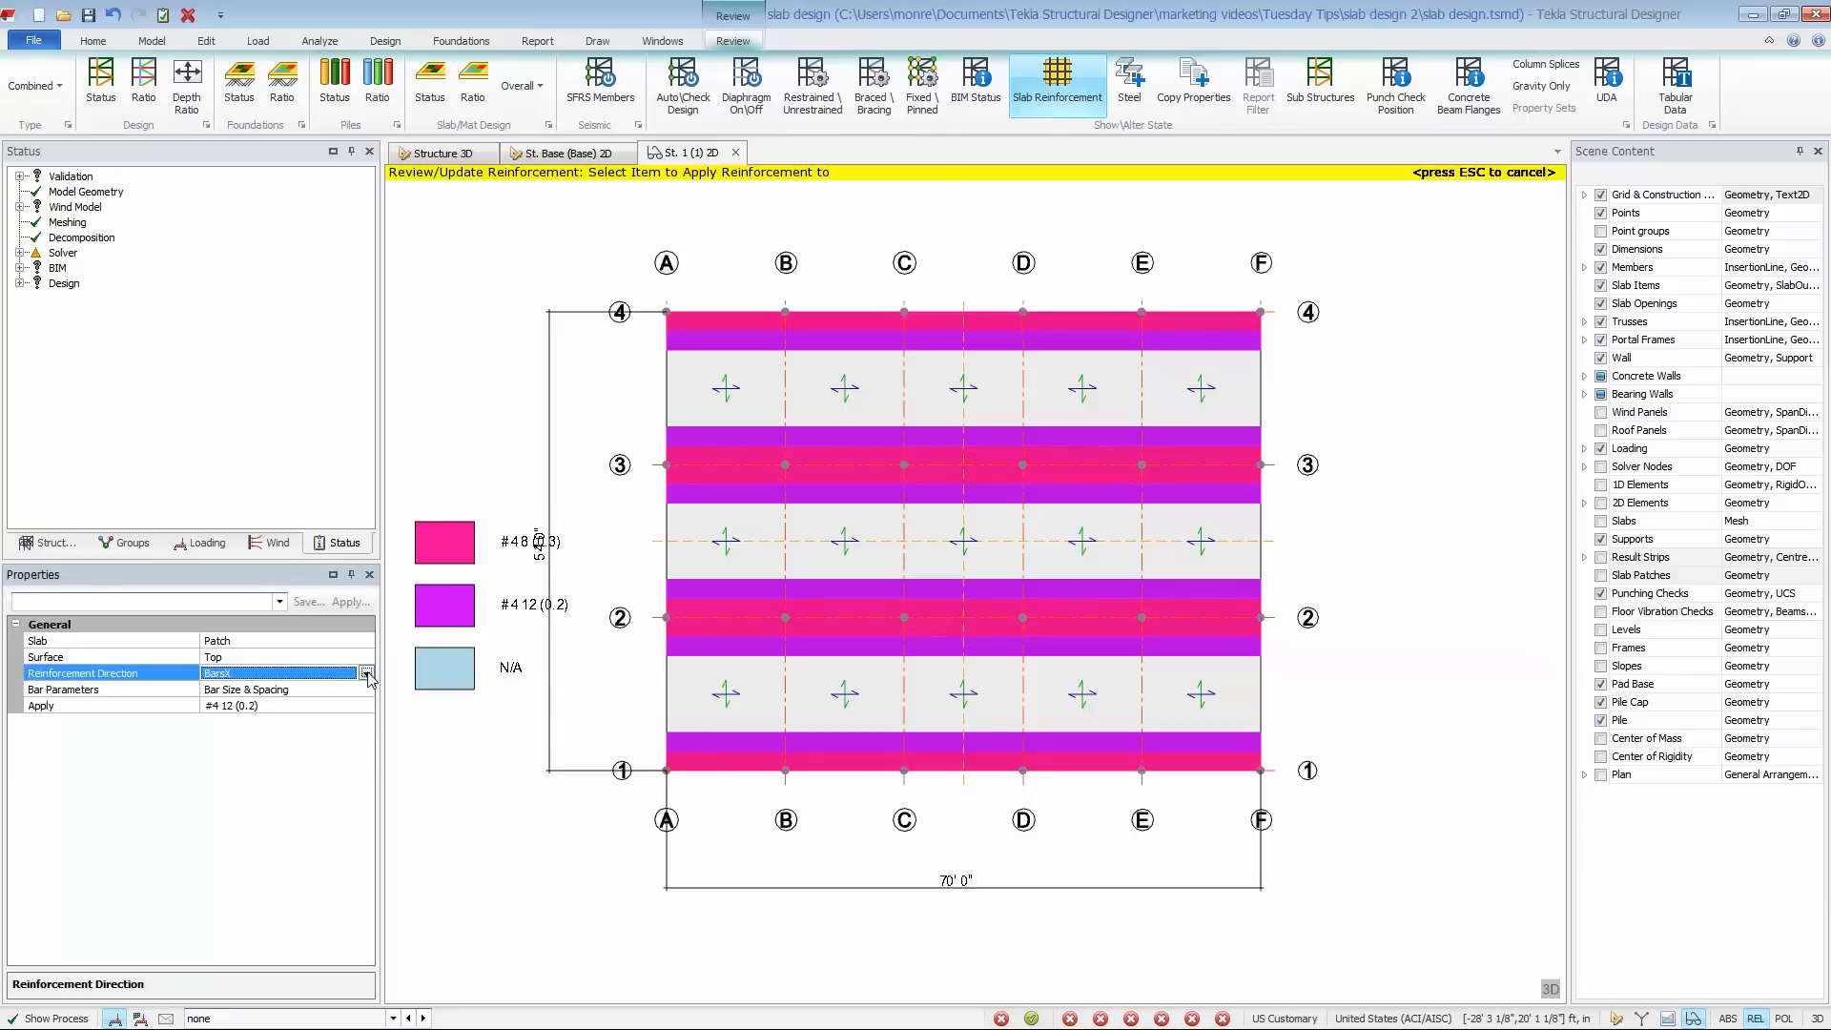
pyautogui.click(366, 674)
pyautogui.click(329, 707)
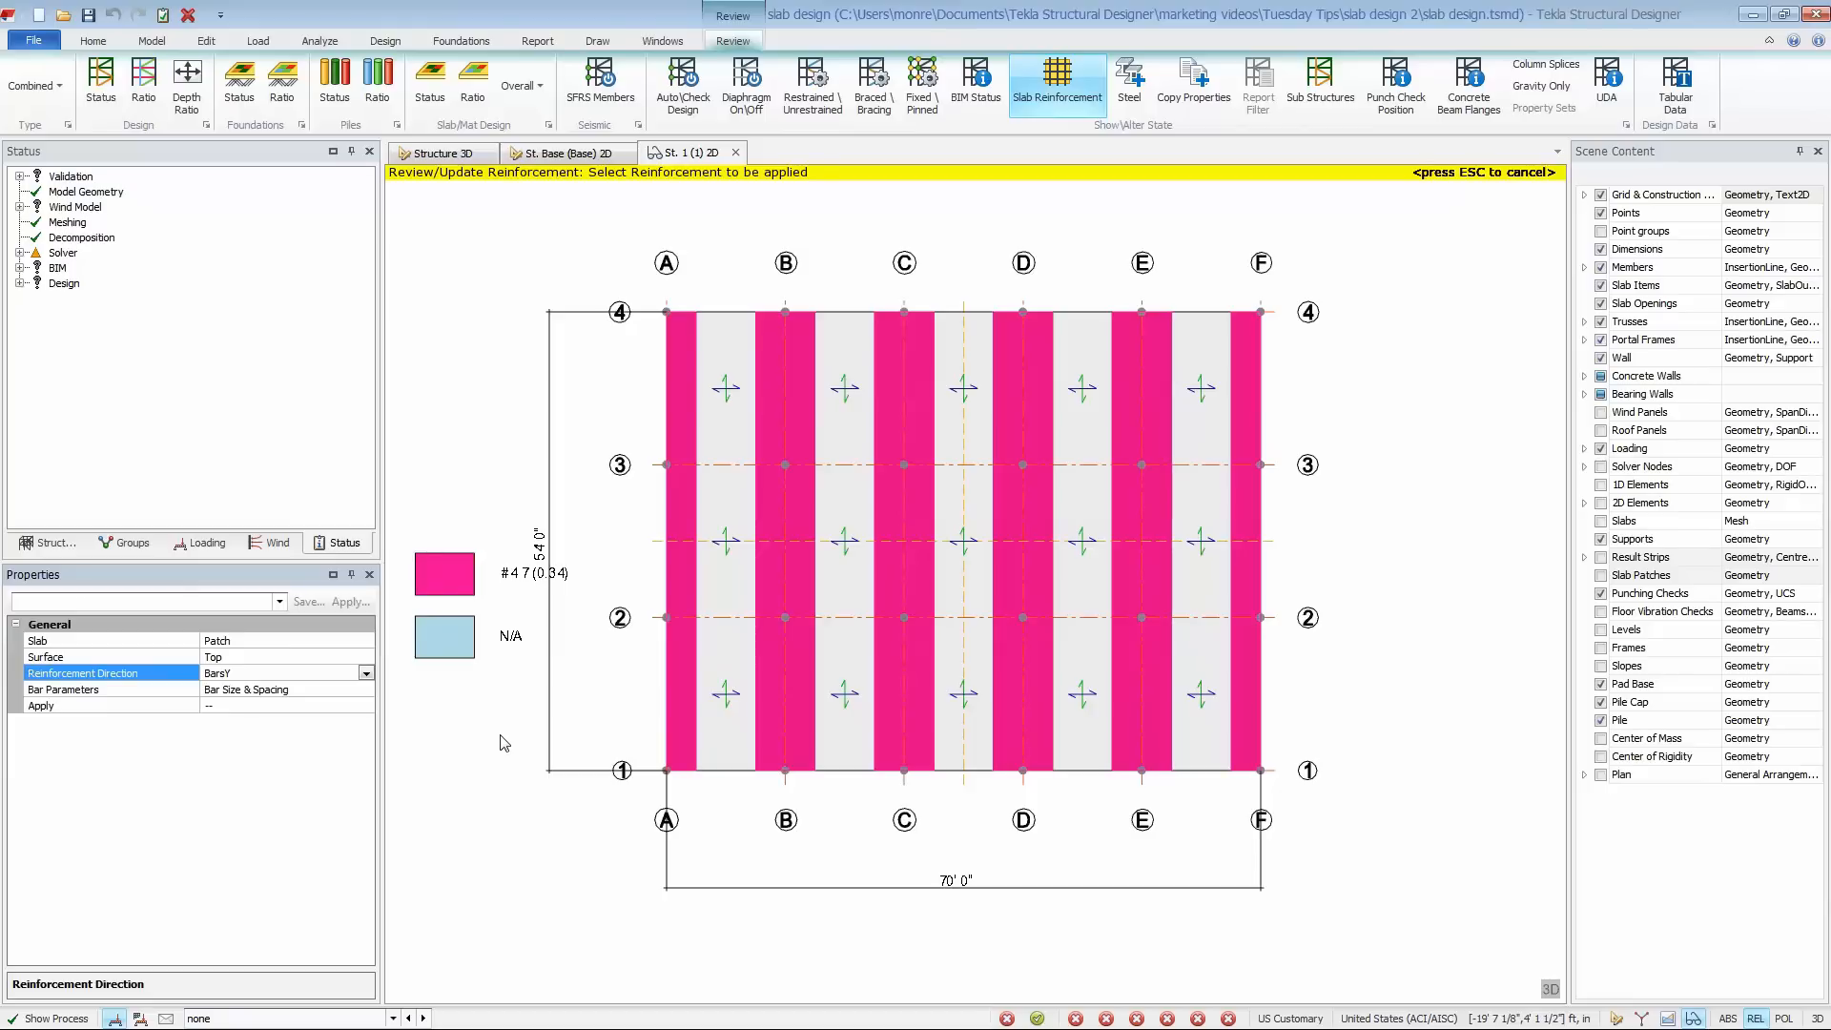
pyautogui.press('Escape')
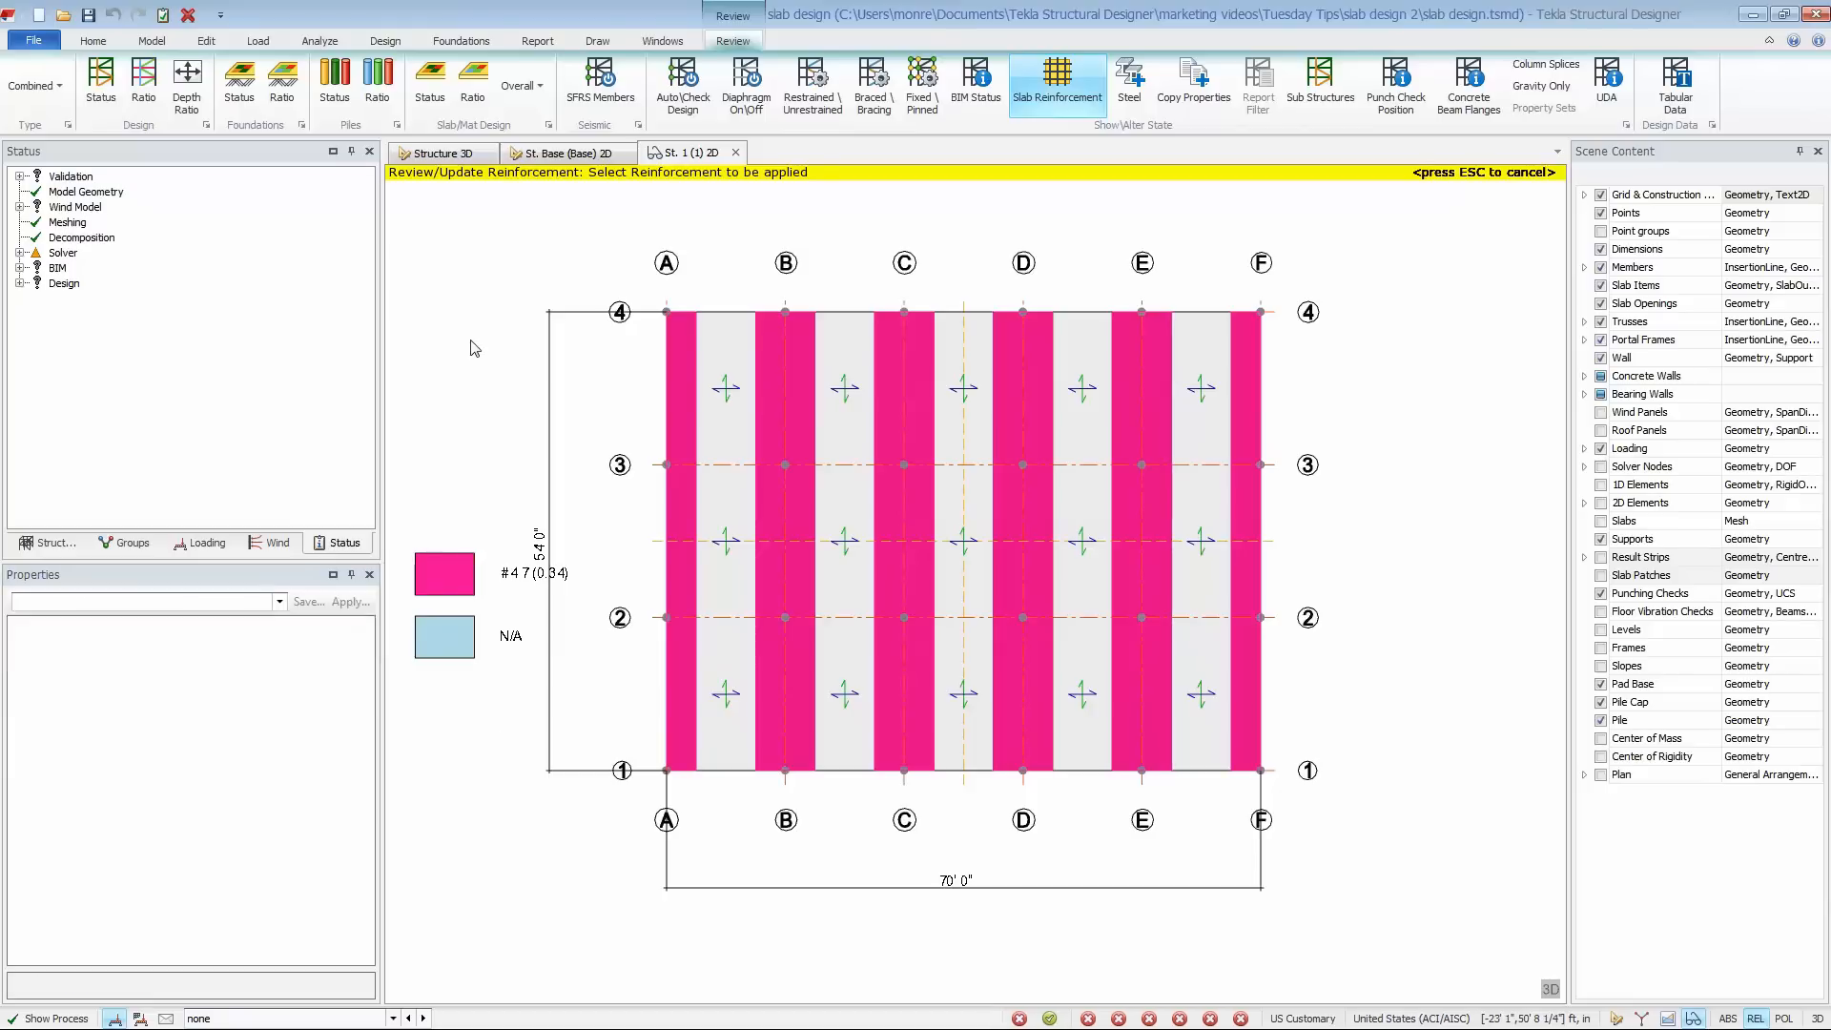
# - Switch the level 1 plan to the results view with FE Chasedown results for load combination 2 LRFD2-1.2D+1.6L
pyautogui.rightClick(689, 155)
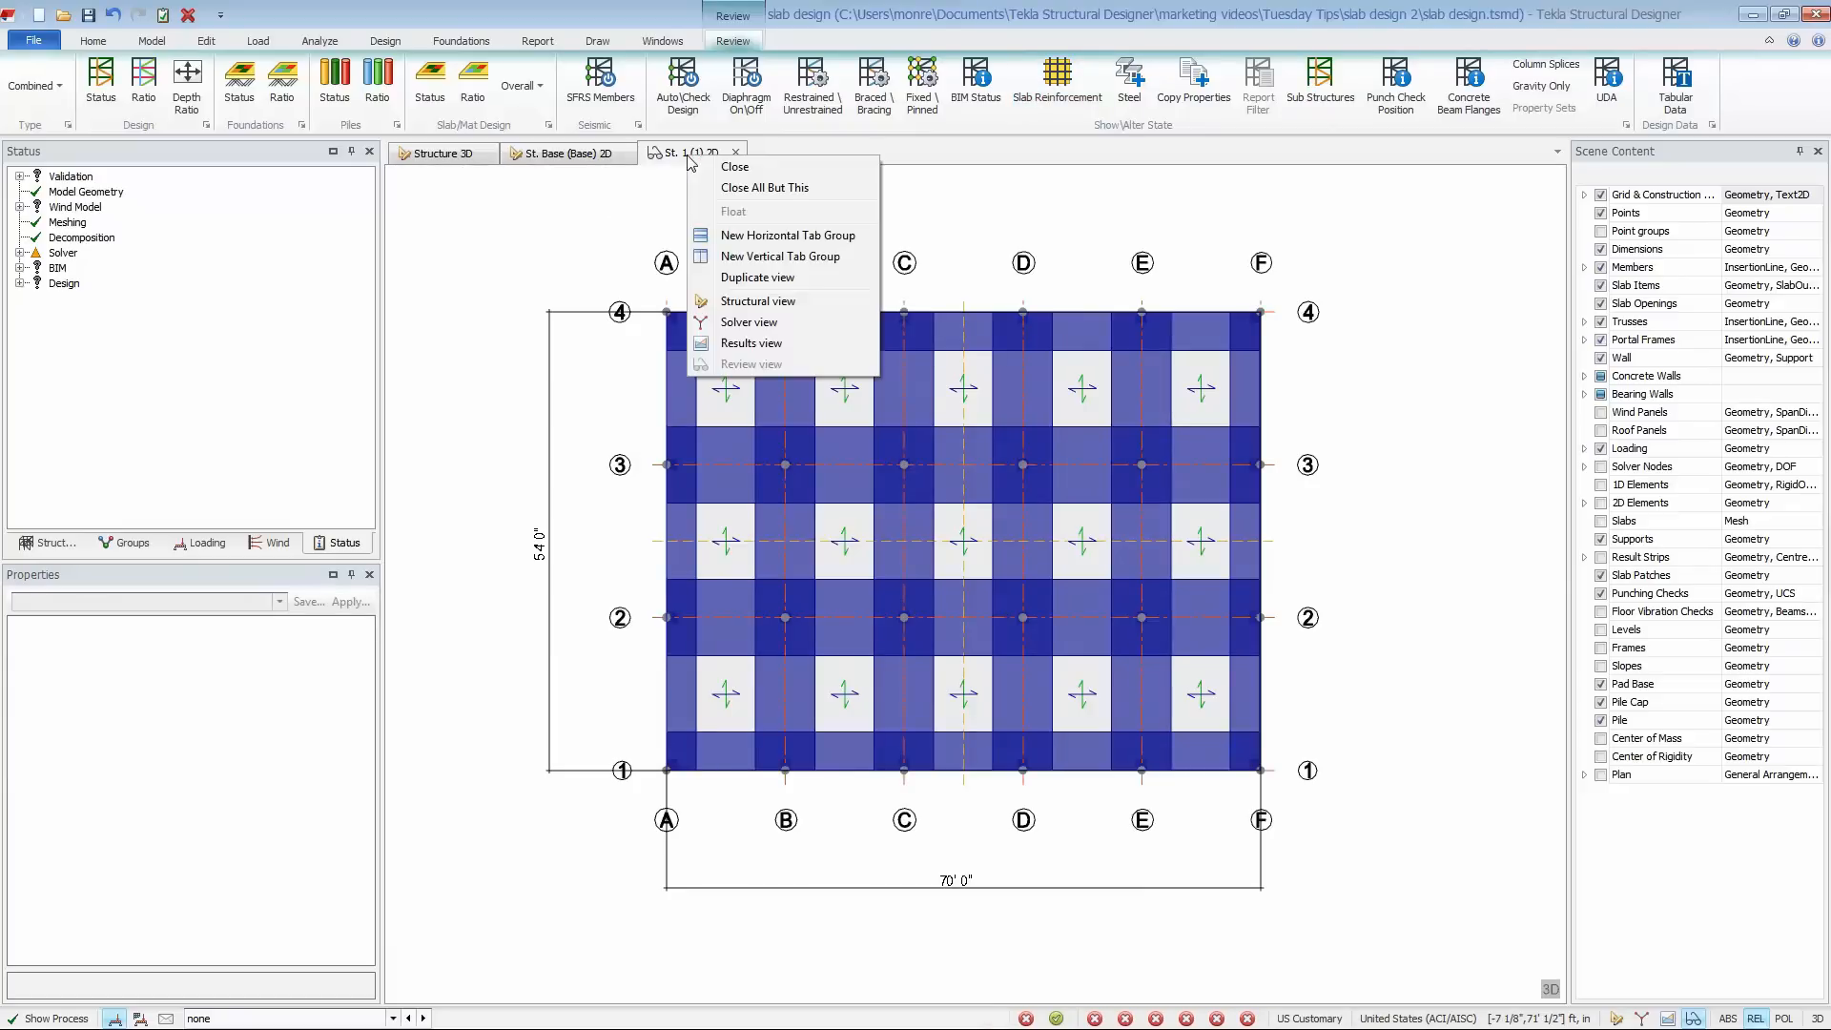
pyautogui.click(731, 341)
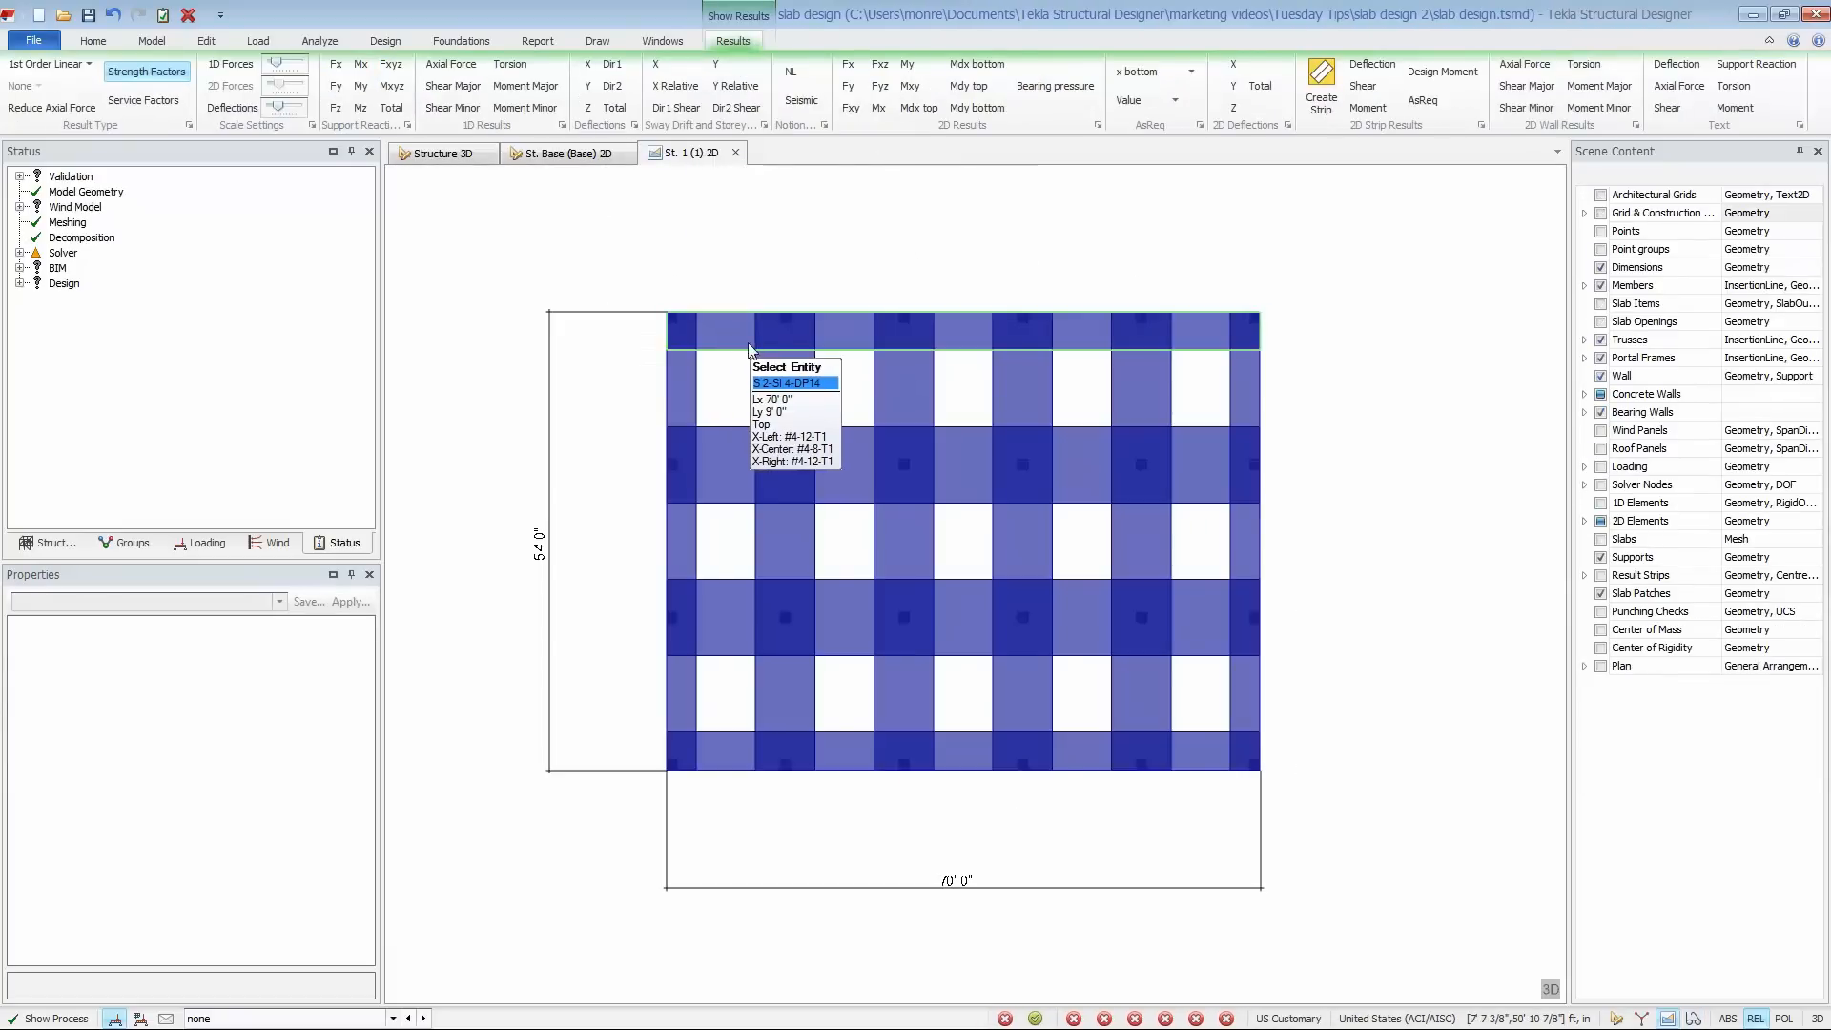
pyautogui.click(71, 67)
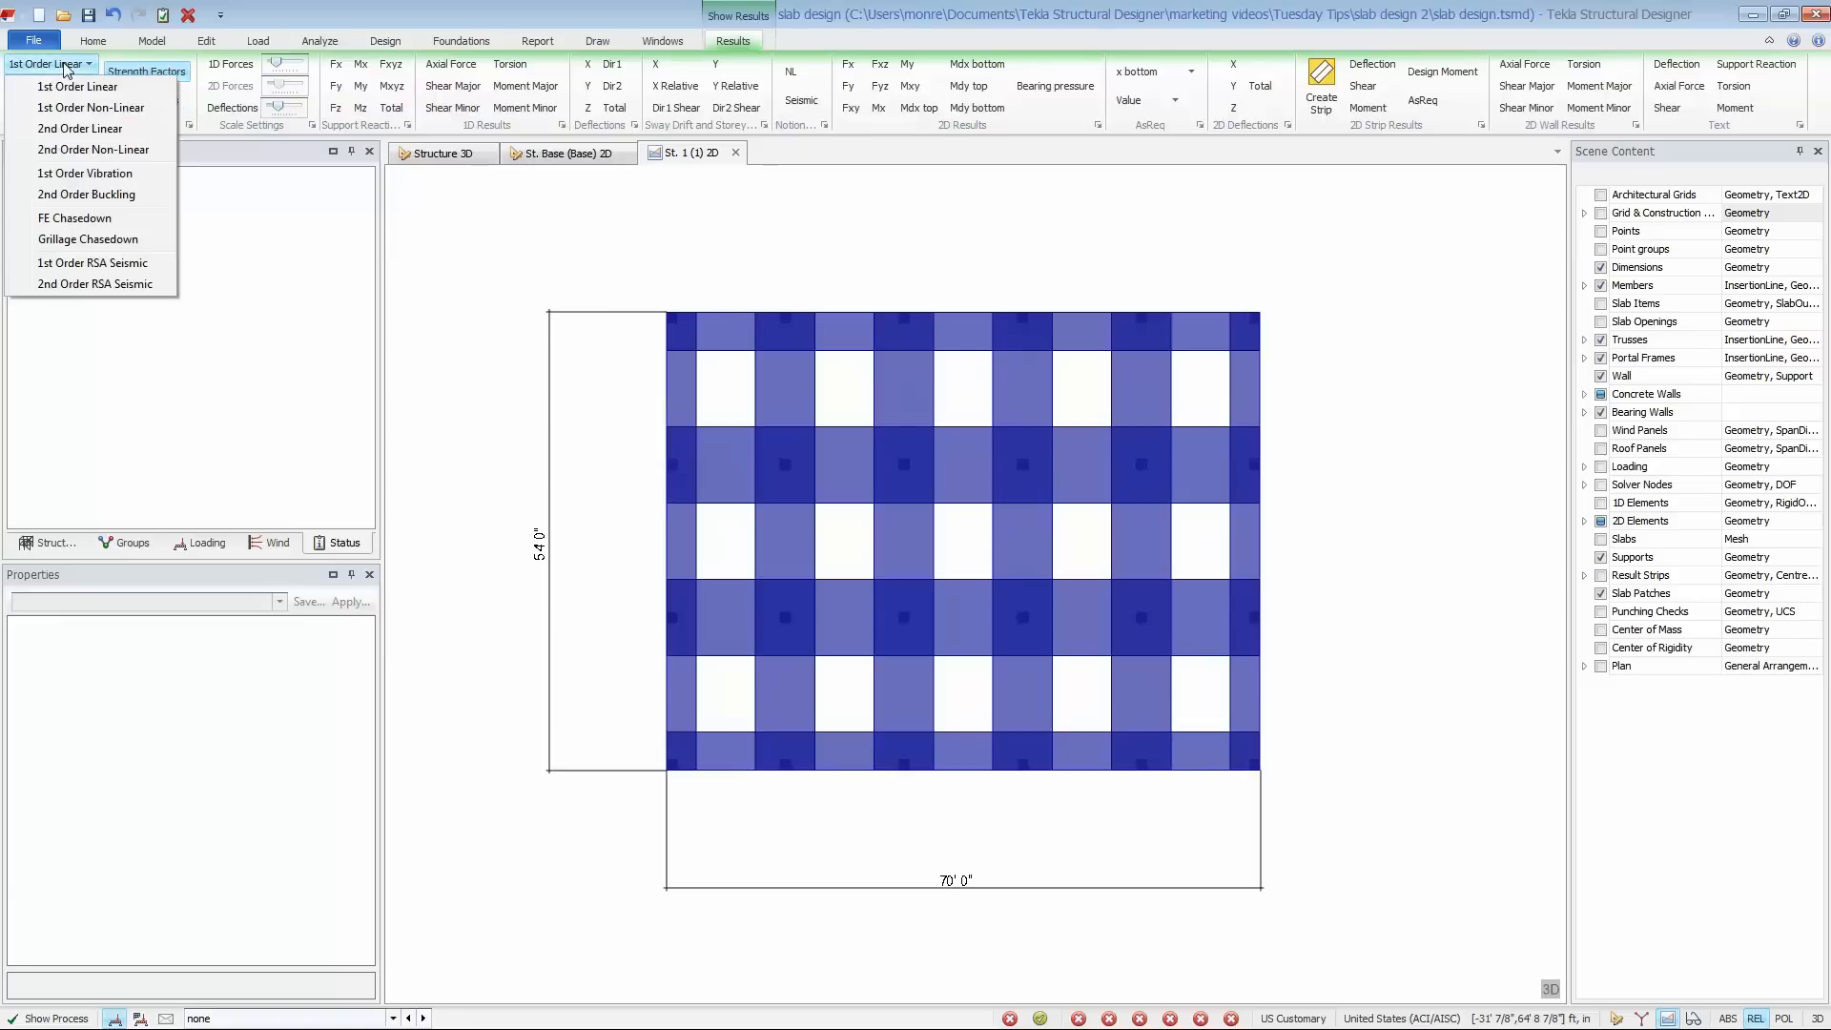
pyautogui.click(44, 223)
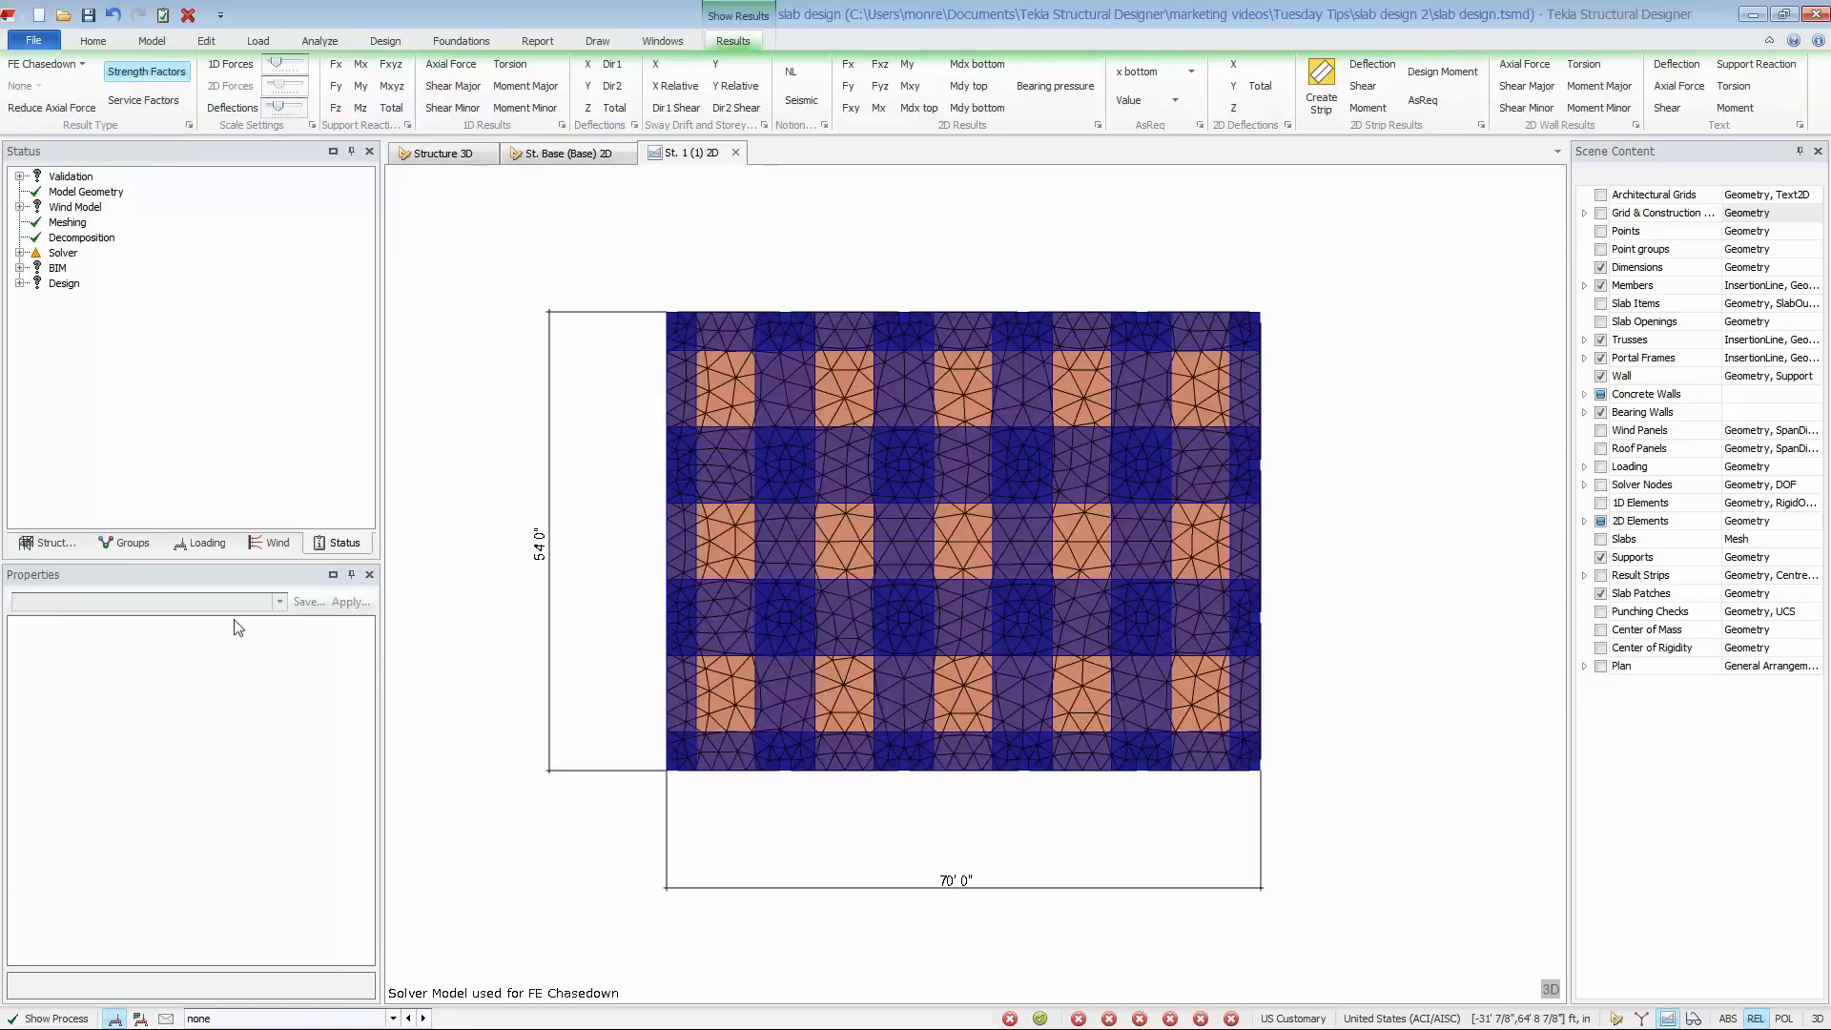
pyautogui.click(141, 1018)
pyautogui.click(212, 1018)
pyautogui.click(211, 1019)
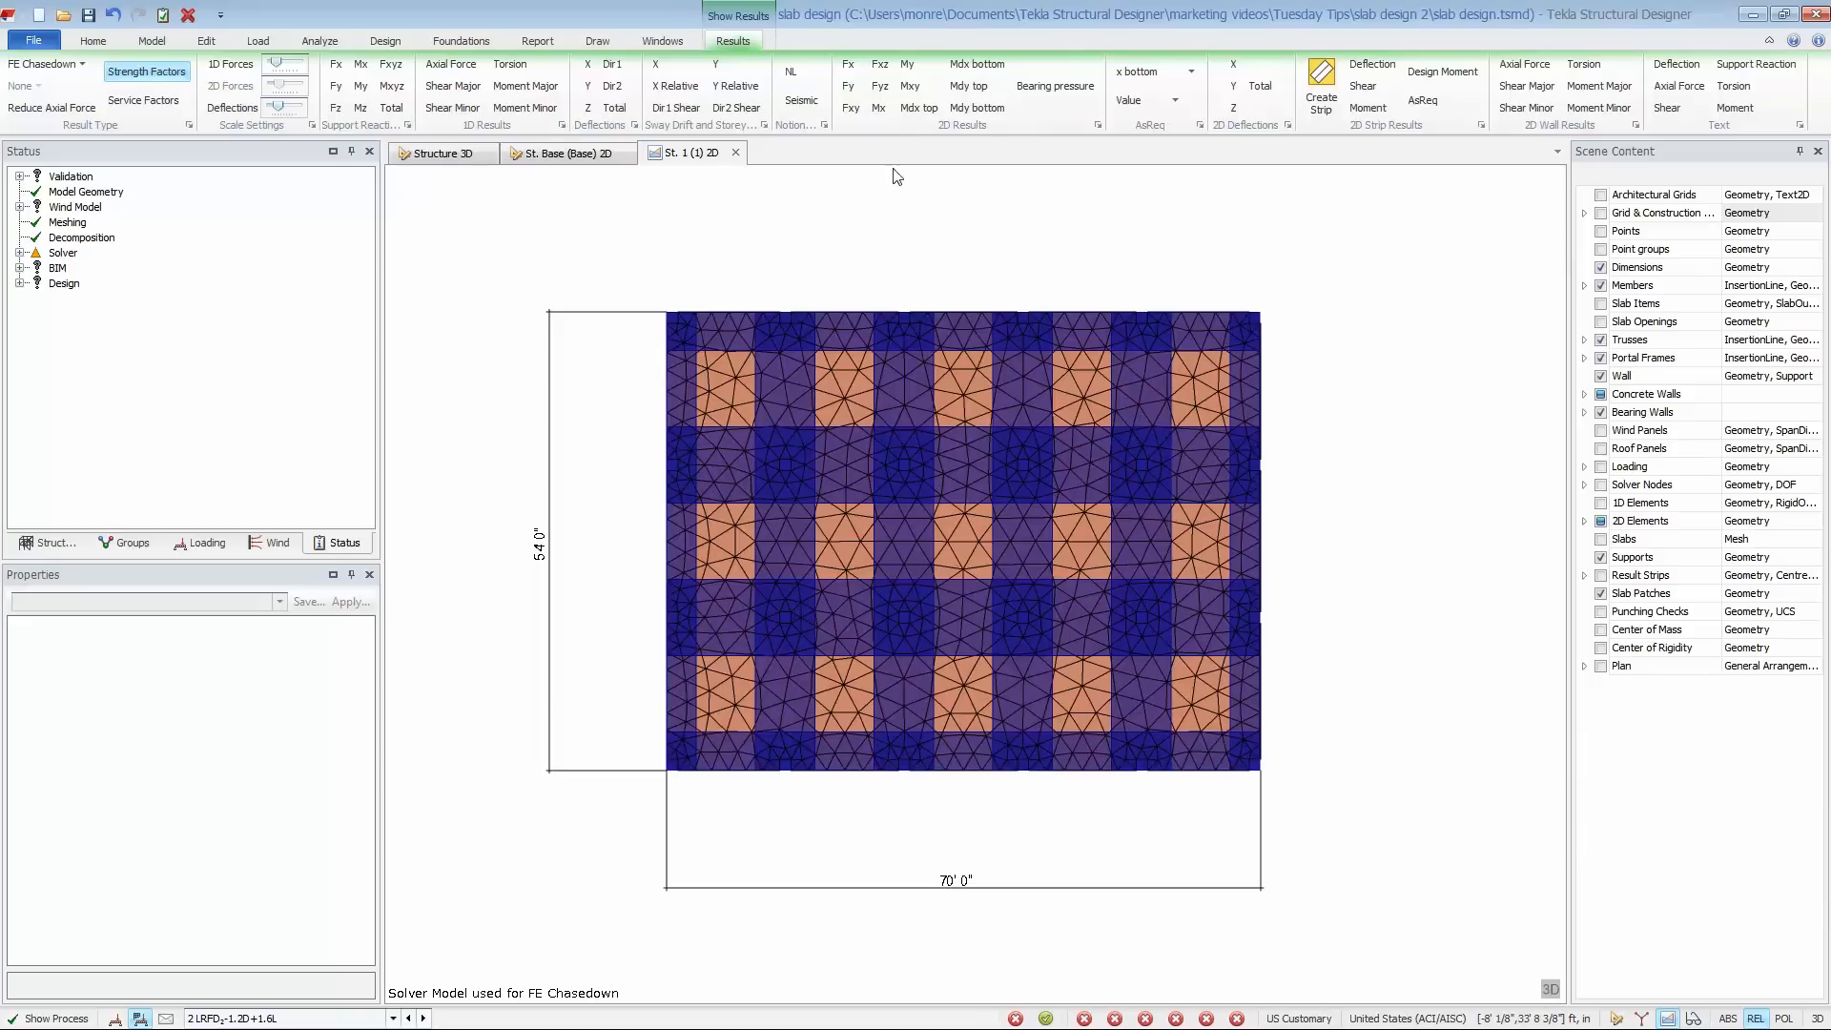
# - Examine the slab's Mdx top and Mdy top moment contours and the x top AsReq contours
pyautogui.click(918, 109)
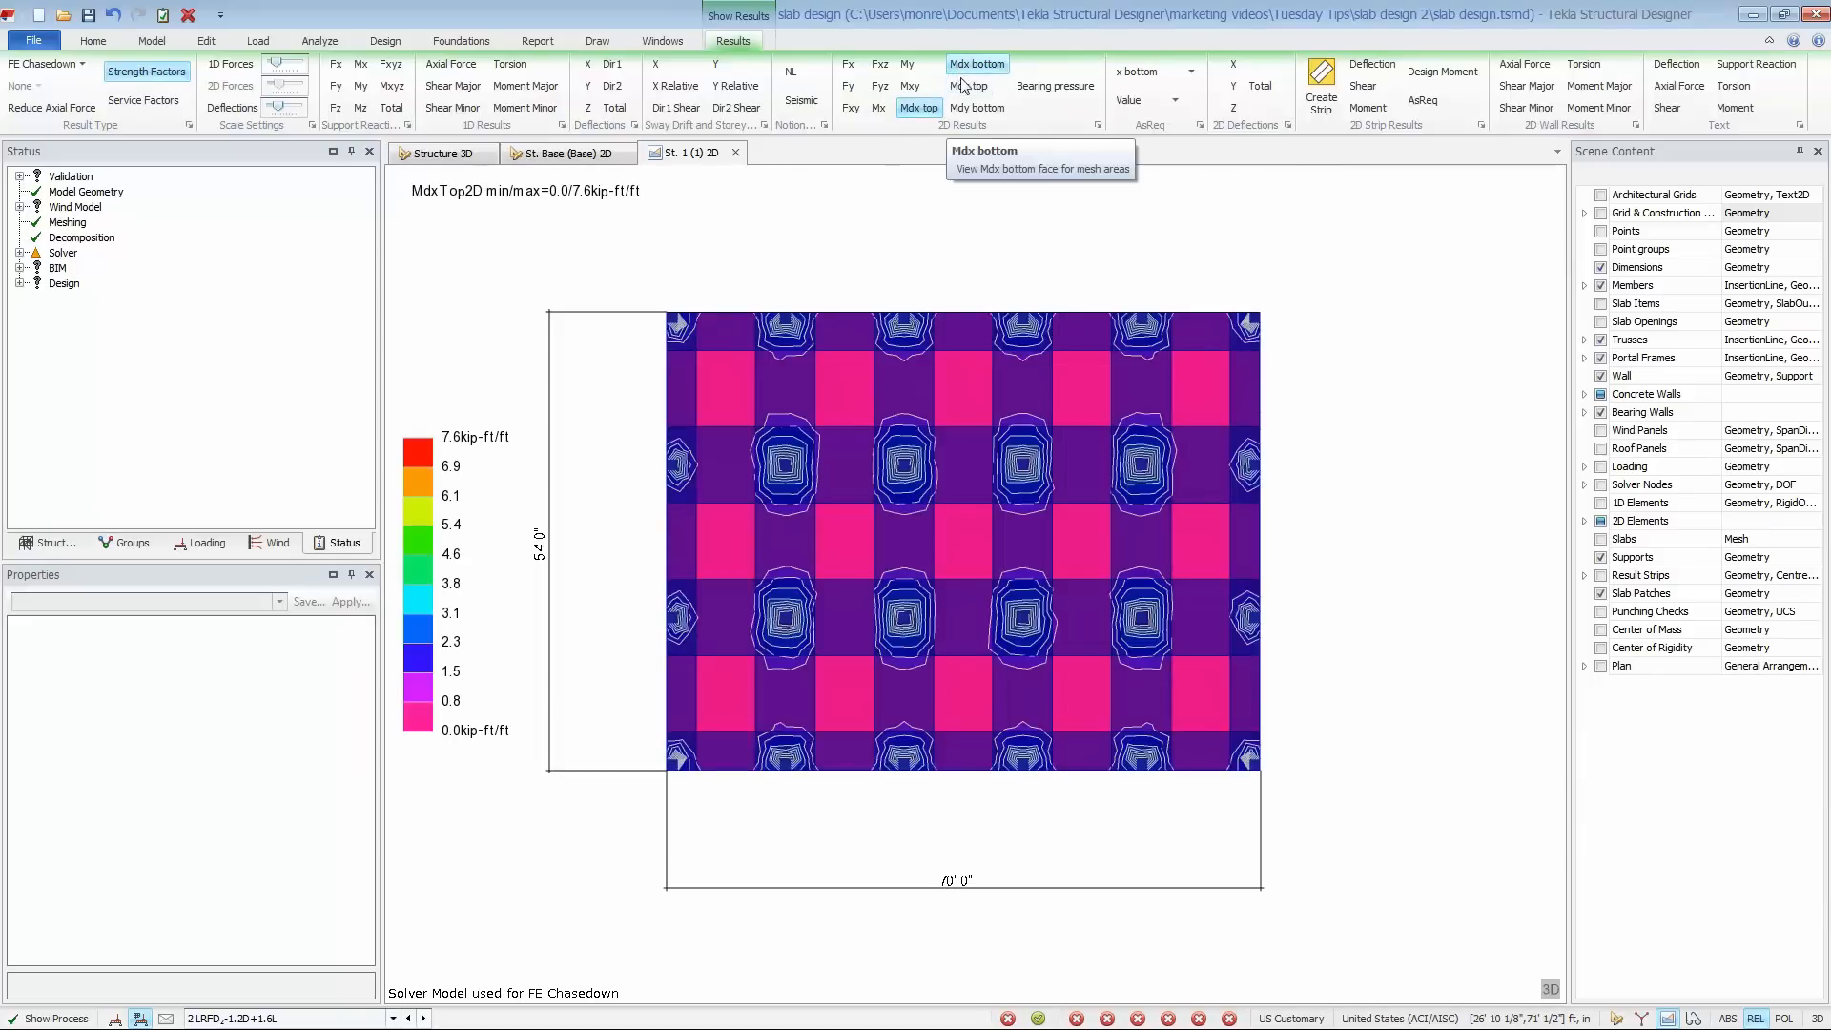
pyautogui.click(965, 92)
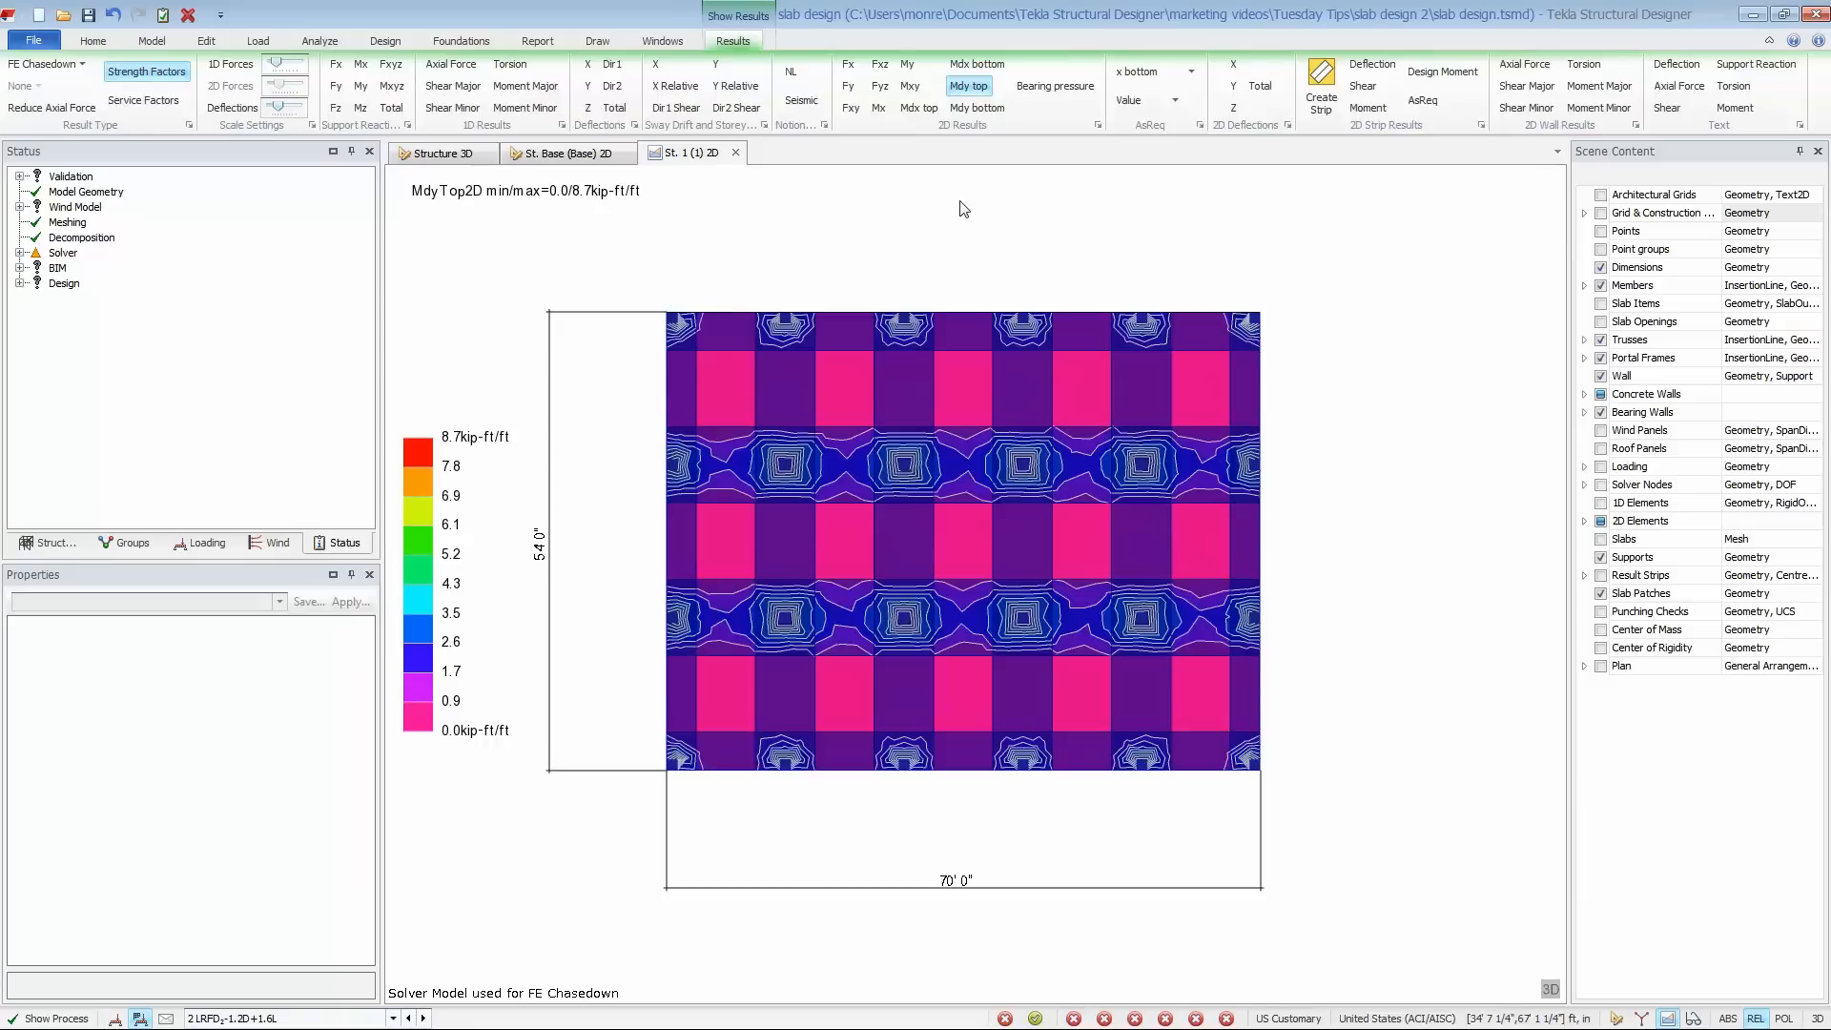
pyautogui.click(1192, 73)
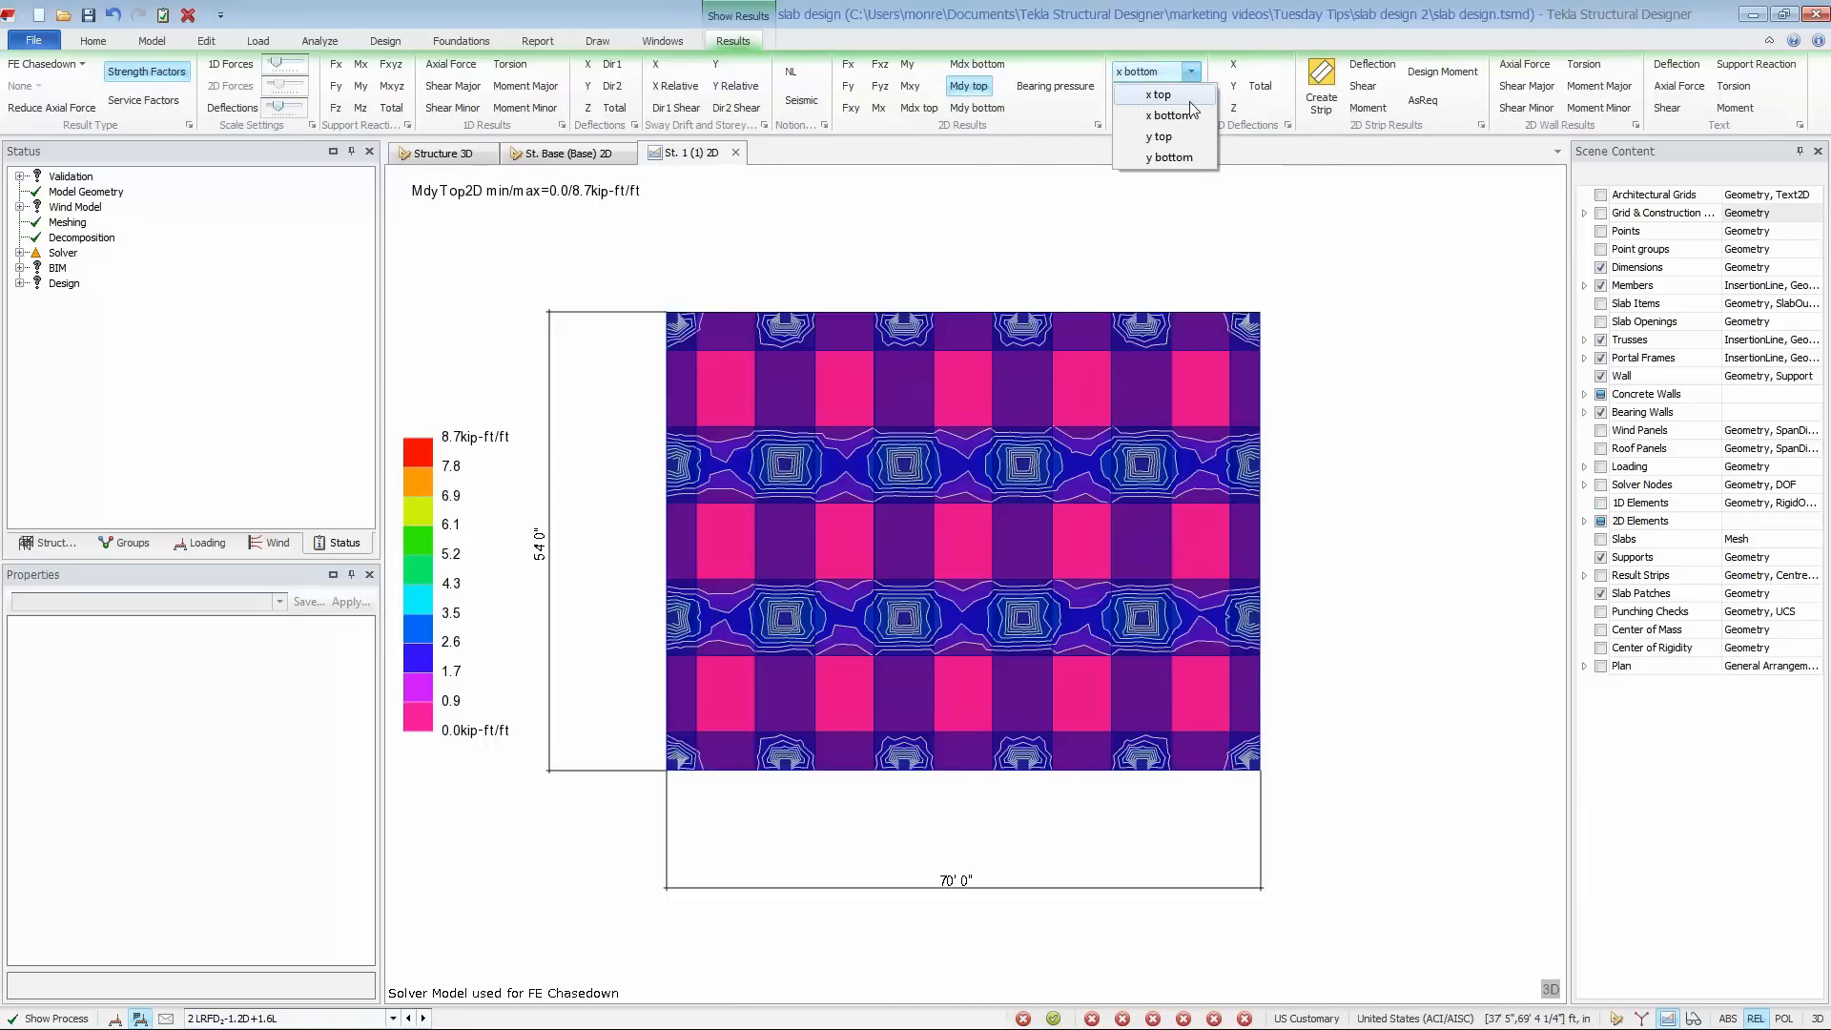
pyautogui.click(1188, 97)
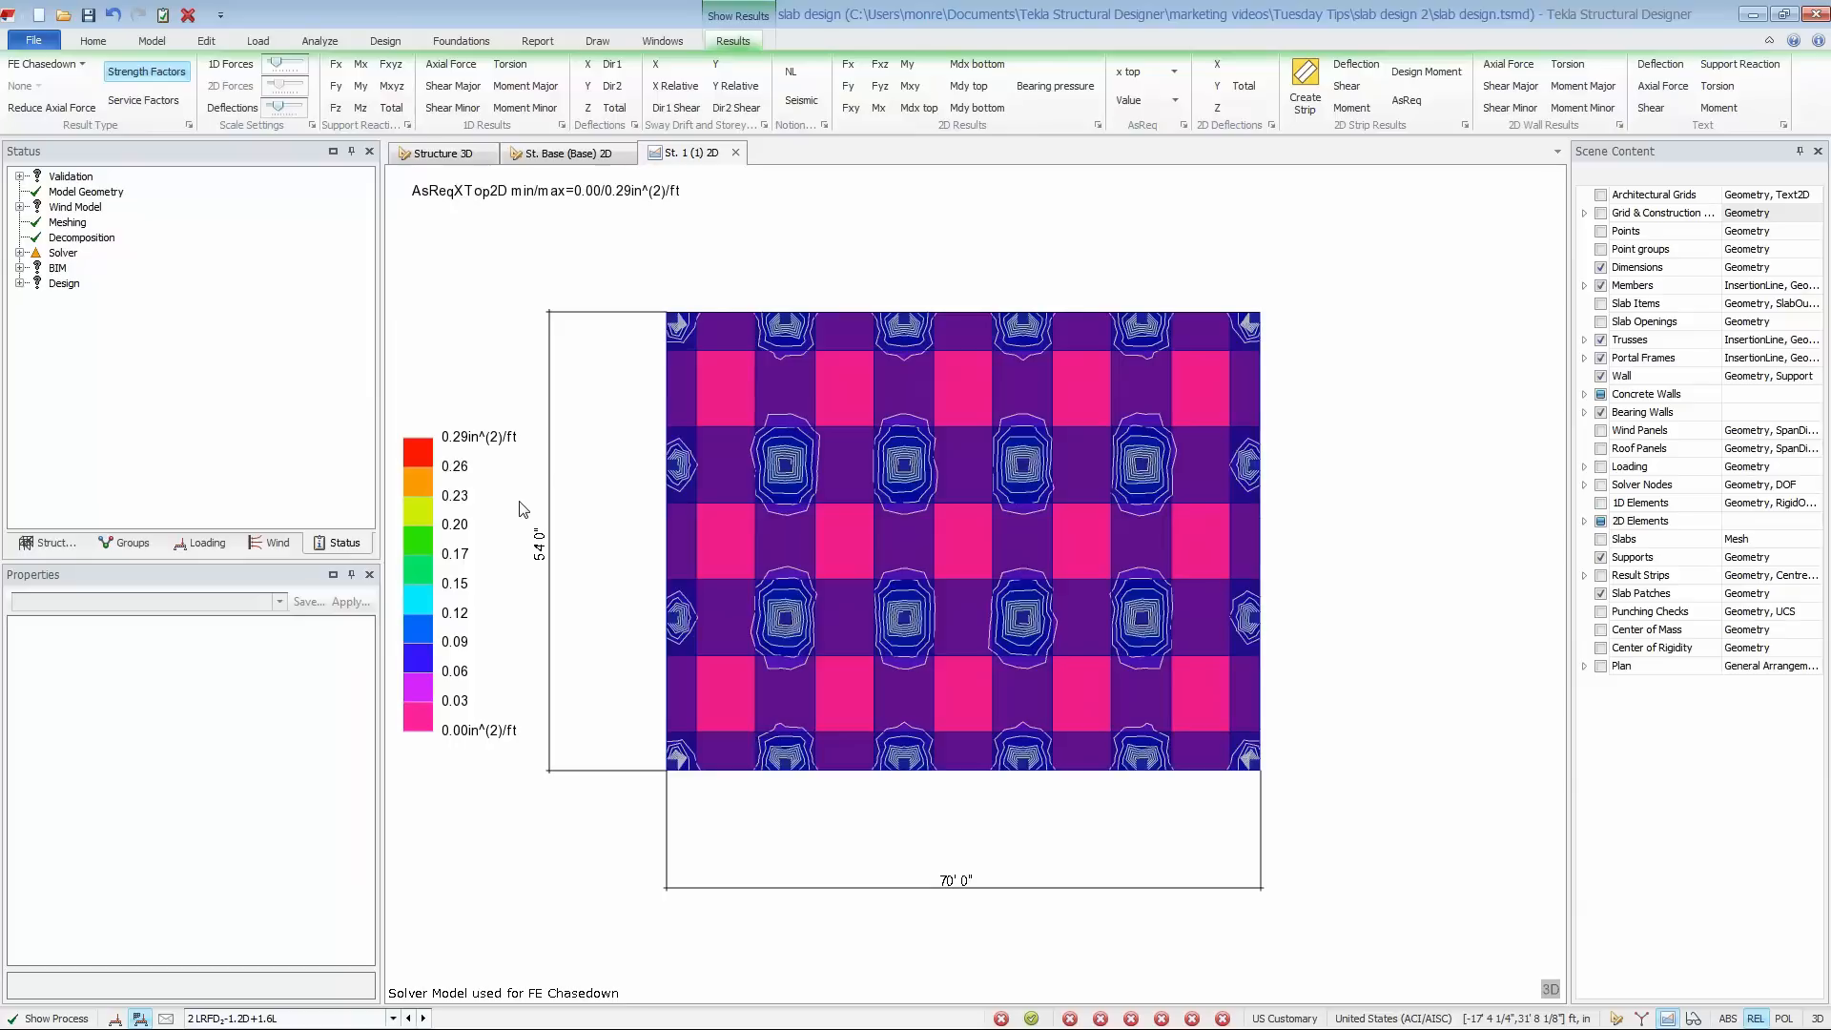
# - Hide the slab patches, show the result strips, and display their moment diagrams with moment value text
pyautogui.click(1602, 593)
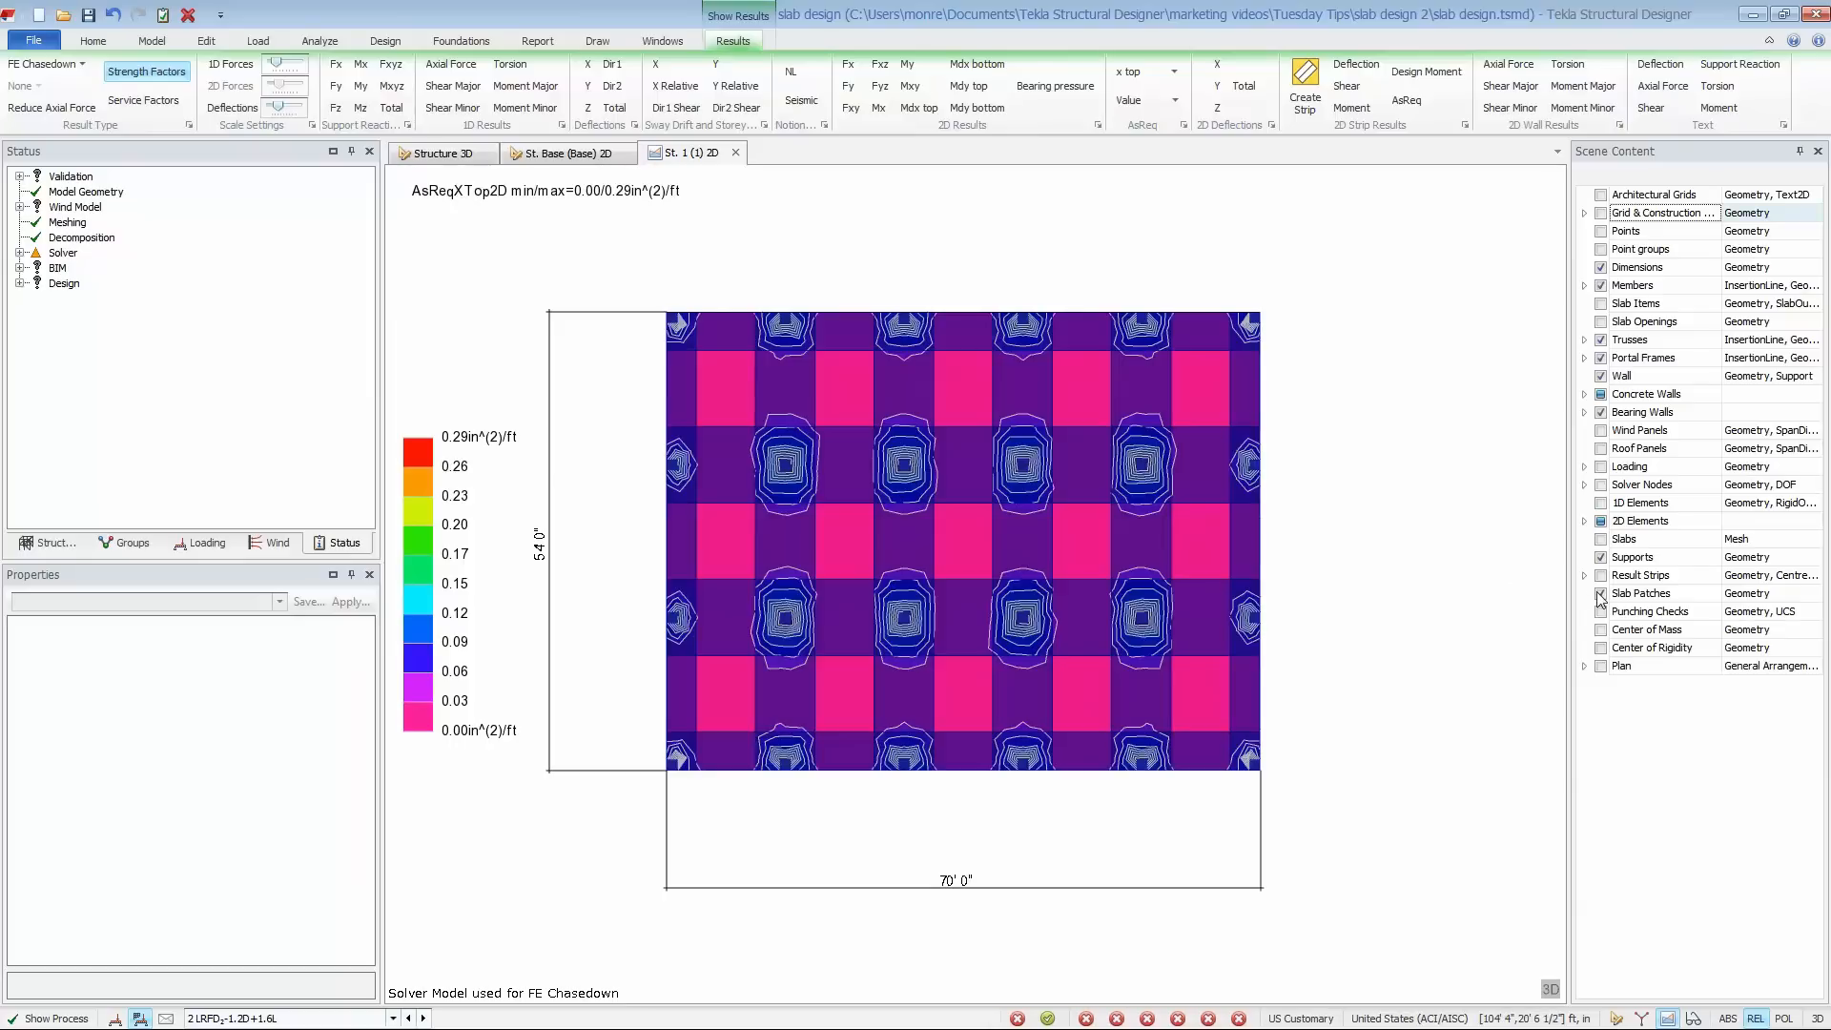
pyautogui.click(1602, 577)
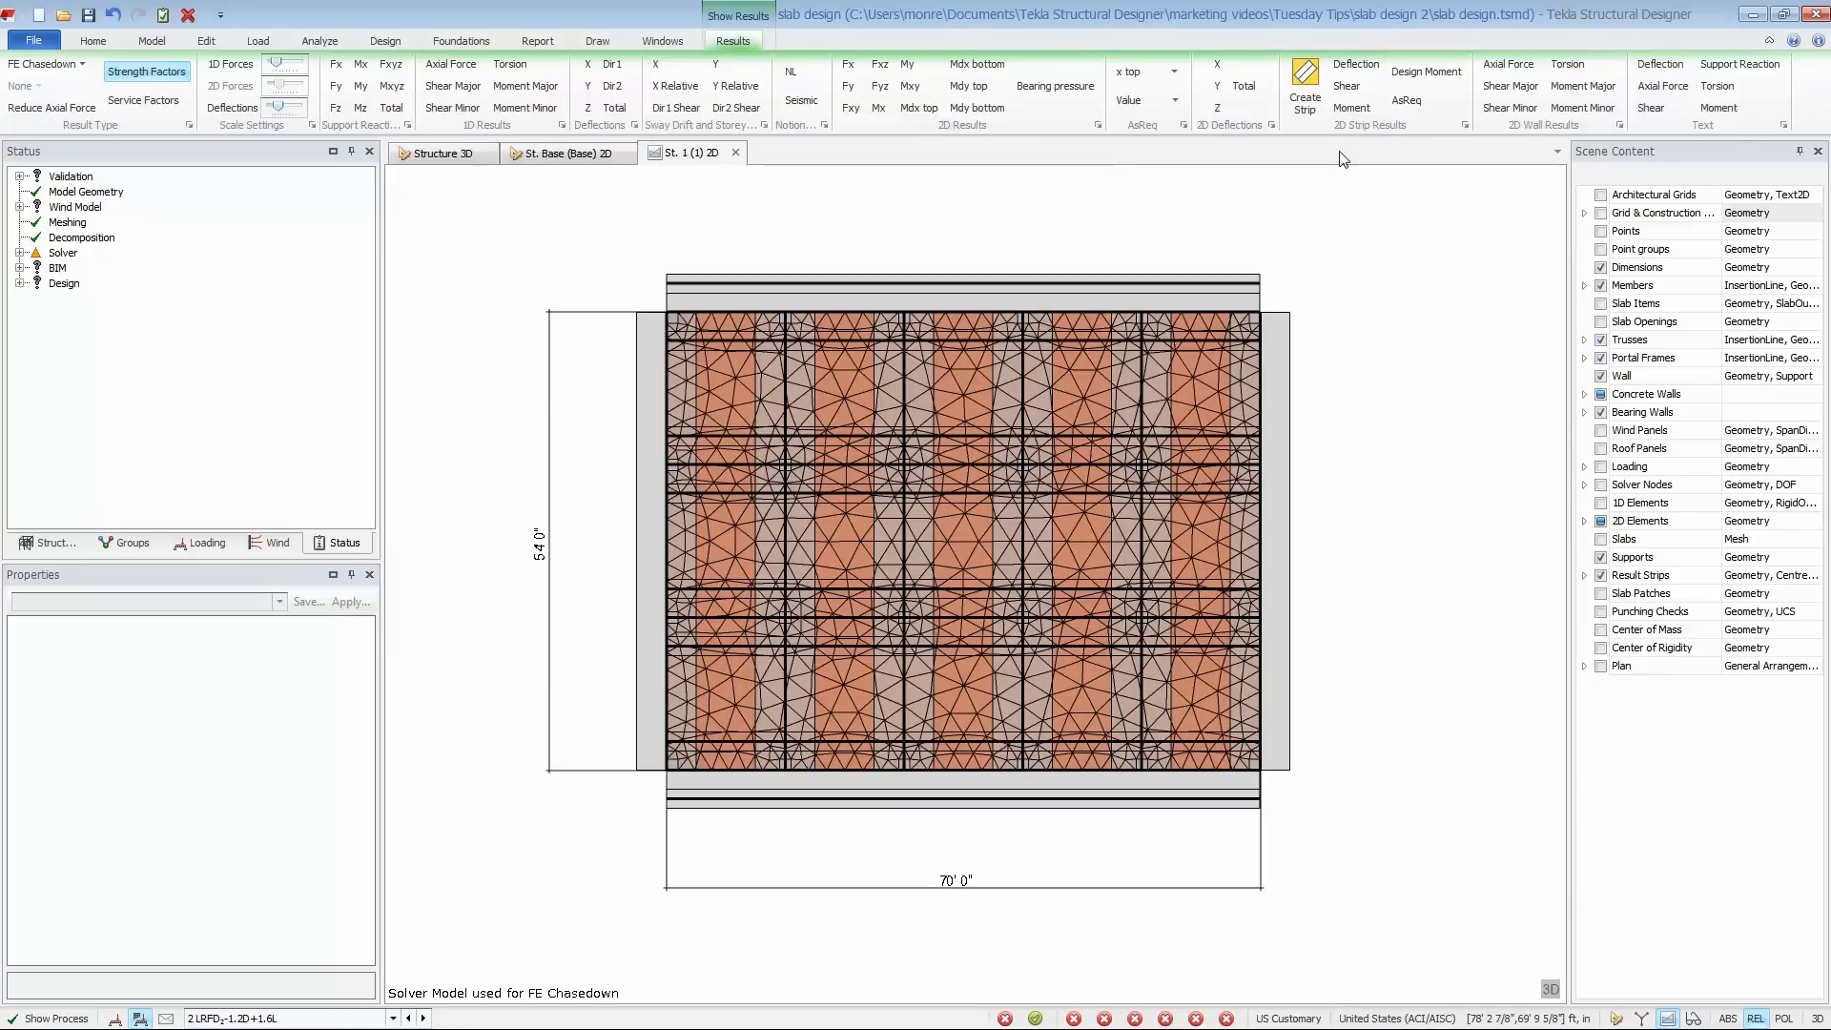
pyautogui.click(1351, 108)
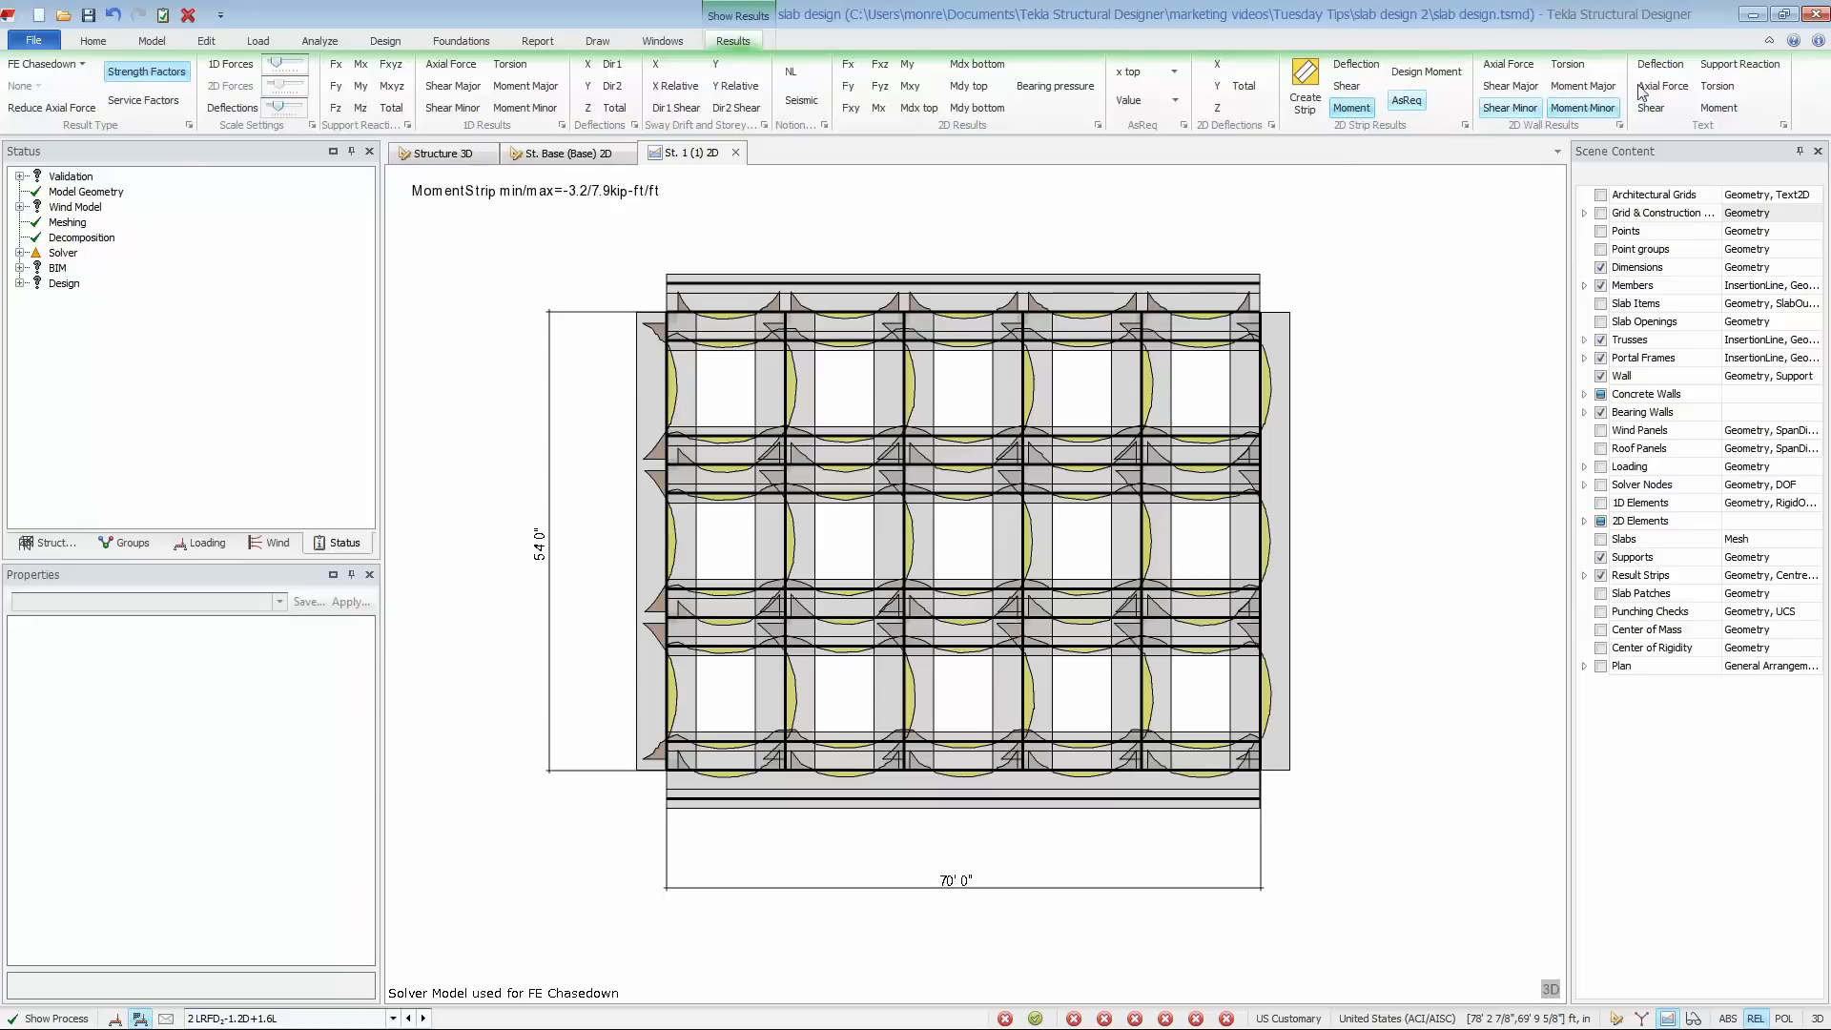
pyautogui.click(1719, 108)
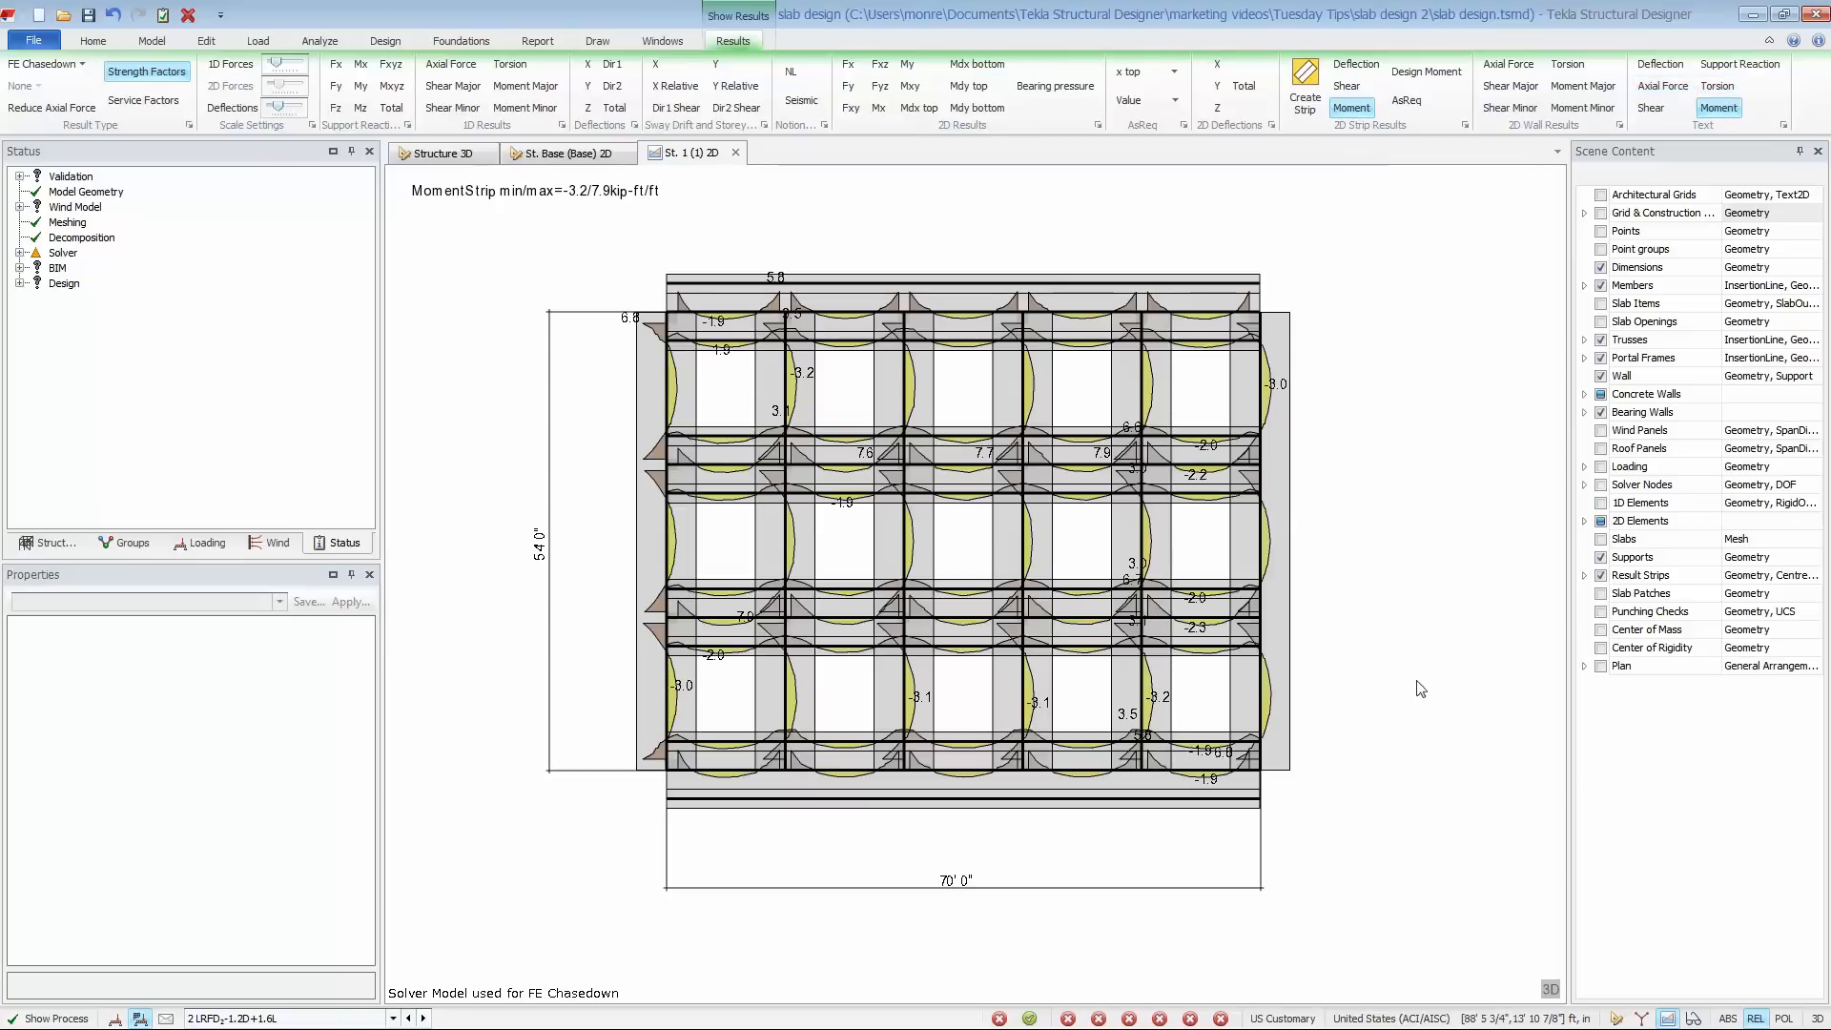
# - View the level 1 result strips in 3D and open the load analysis view of interior lengthwise strip RS 23
pyautogui.click(1551, 991)
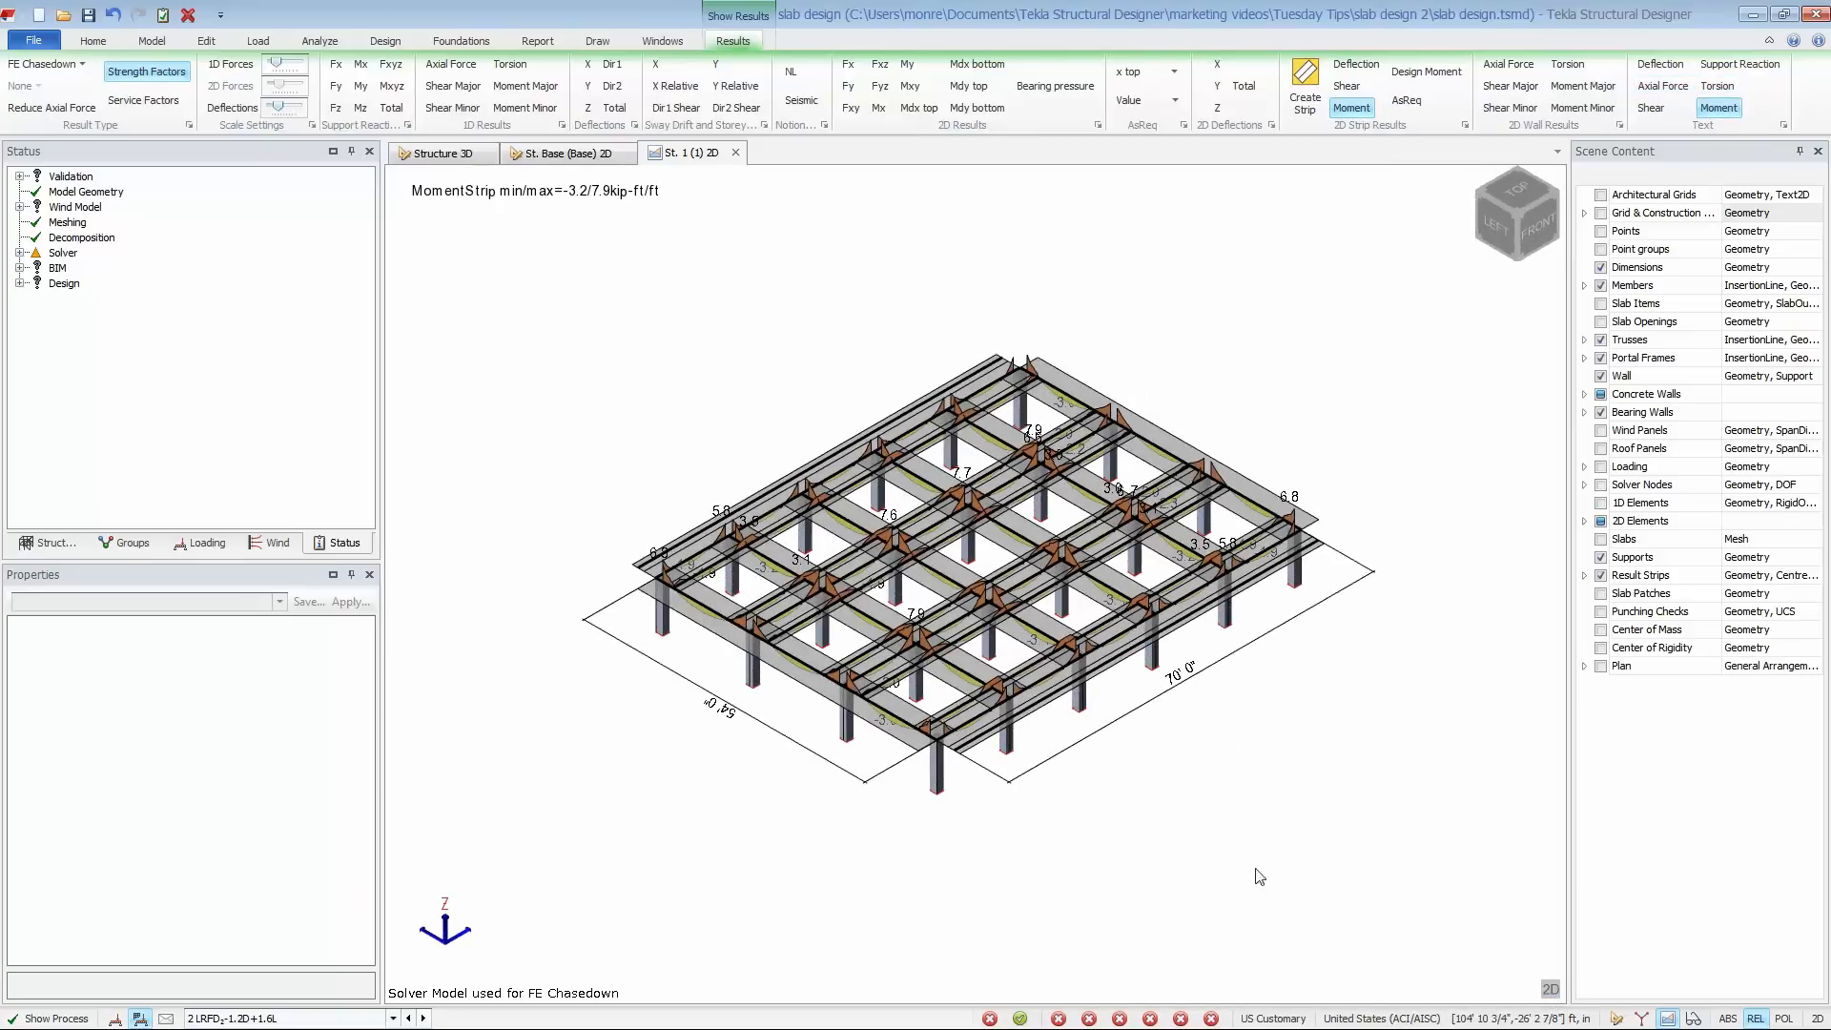
pyautogui.moveTo(1211, 844); pyautogui.dragTo(1011, 758, button='right')
pyautogui.scroll(3, 876, 665)
pyautogui.scroll(5, 877, 668)
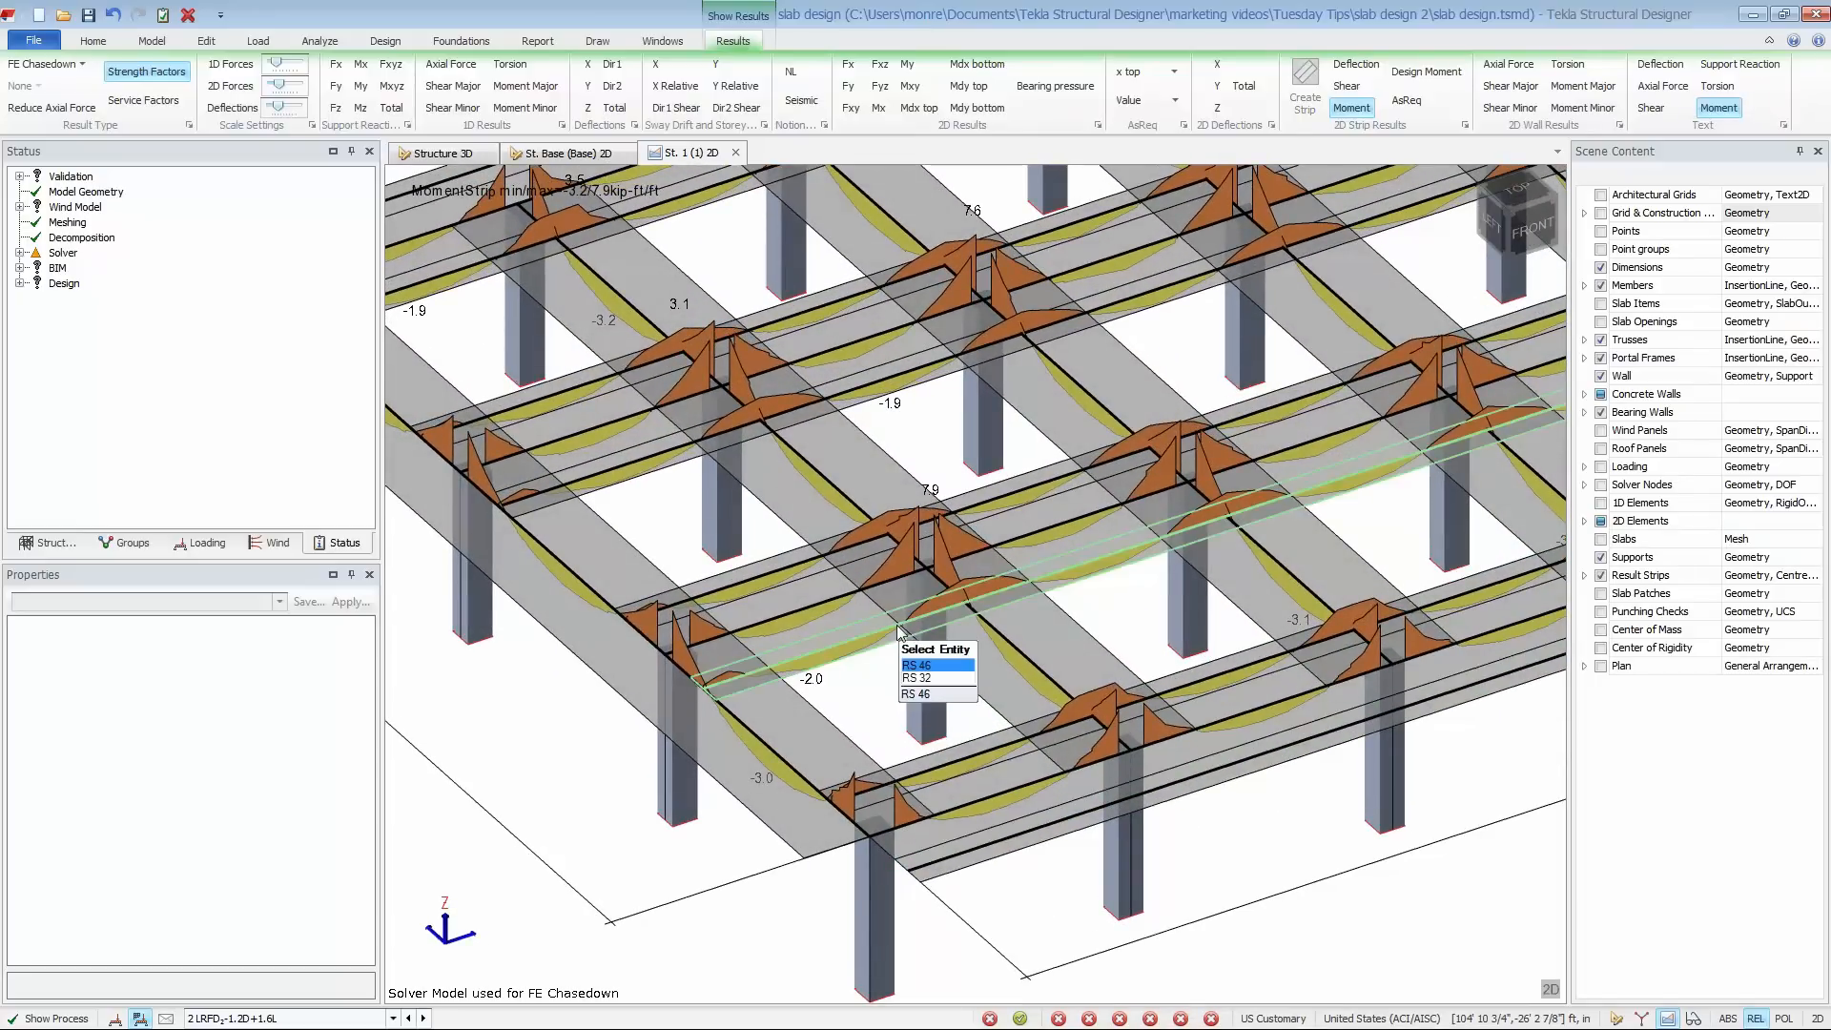
pyautogui.rightClick(841, 594)
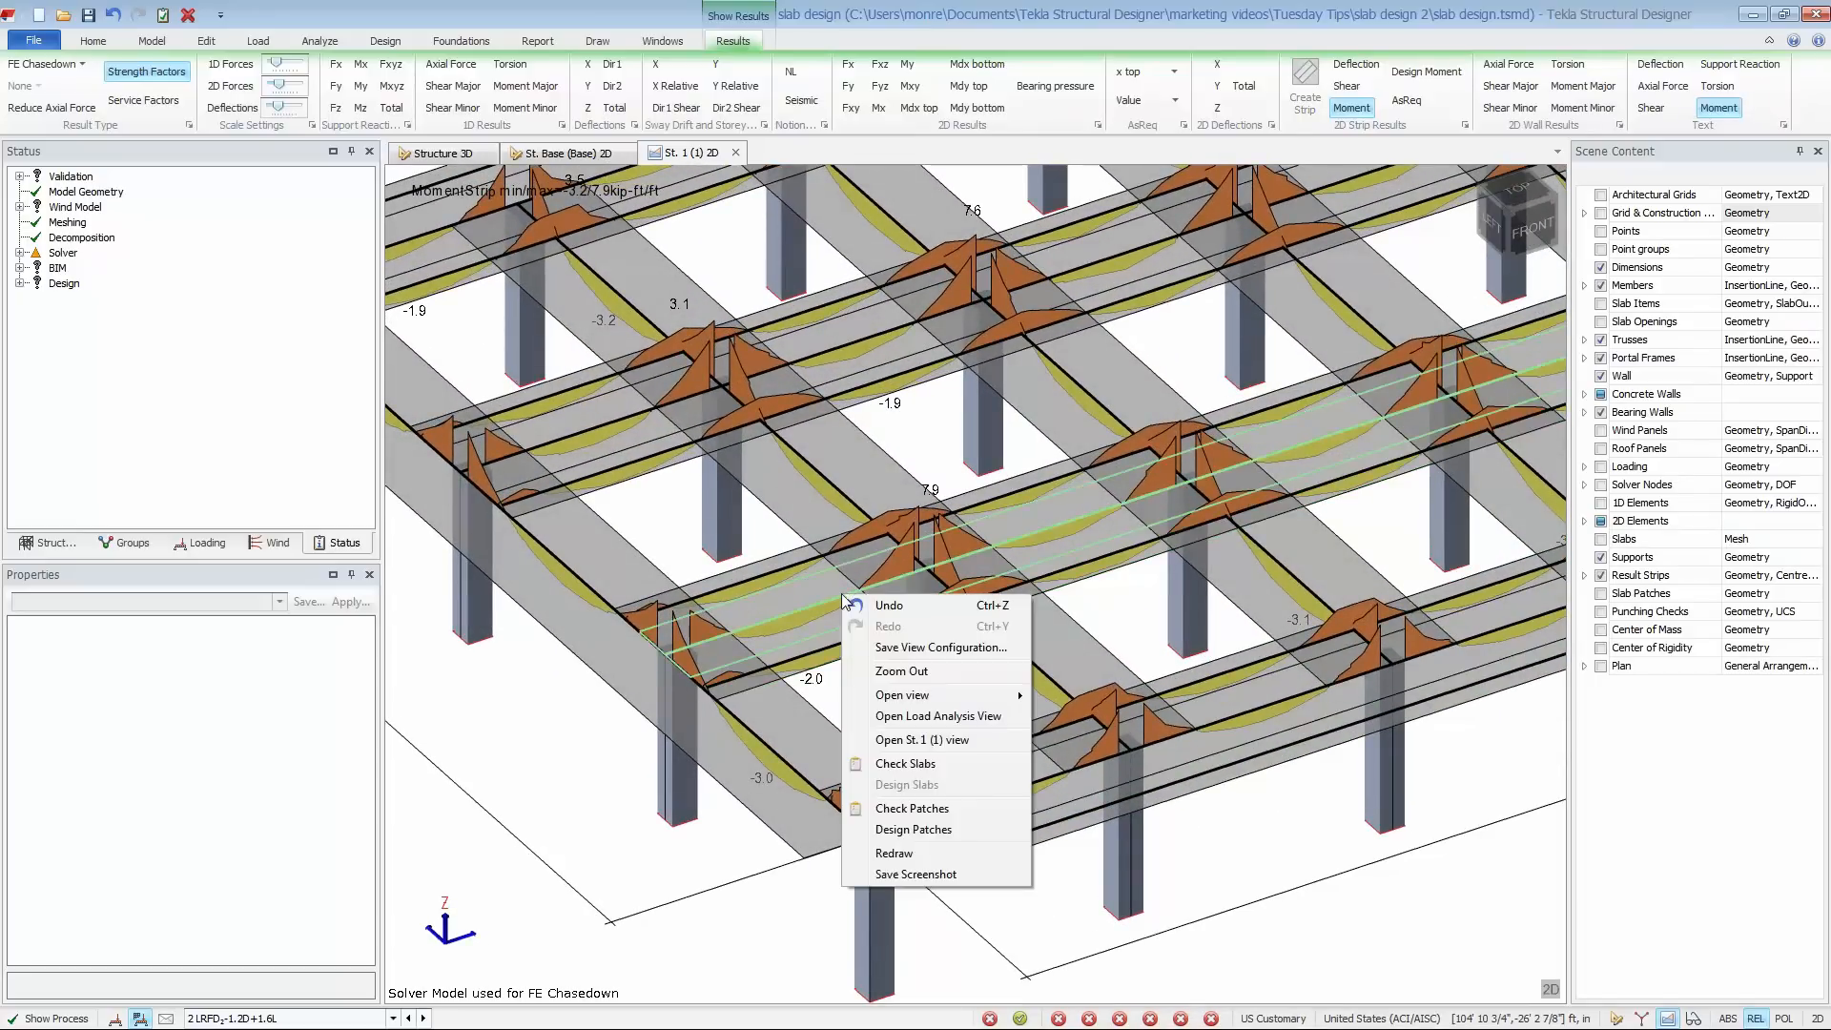
pyautogui.click(889, 716)
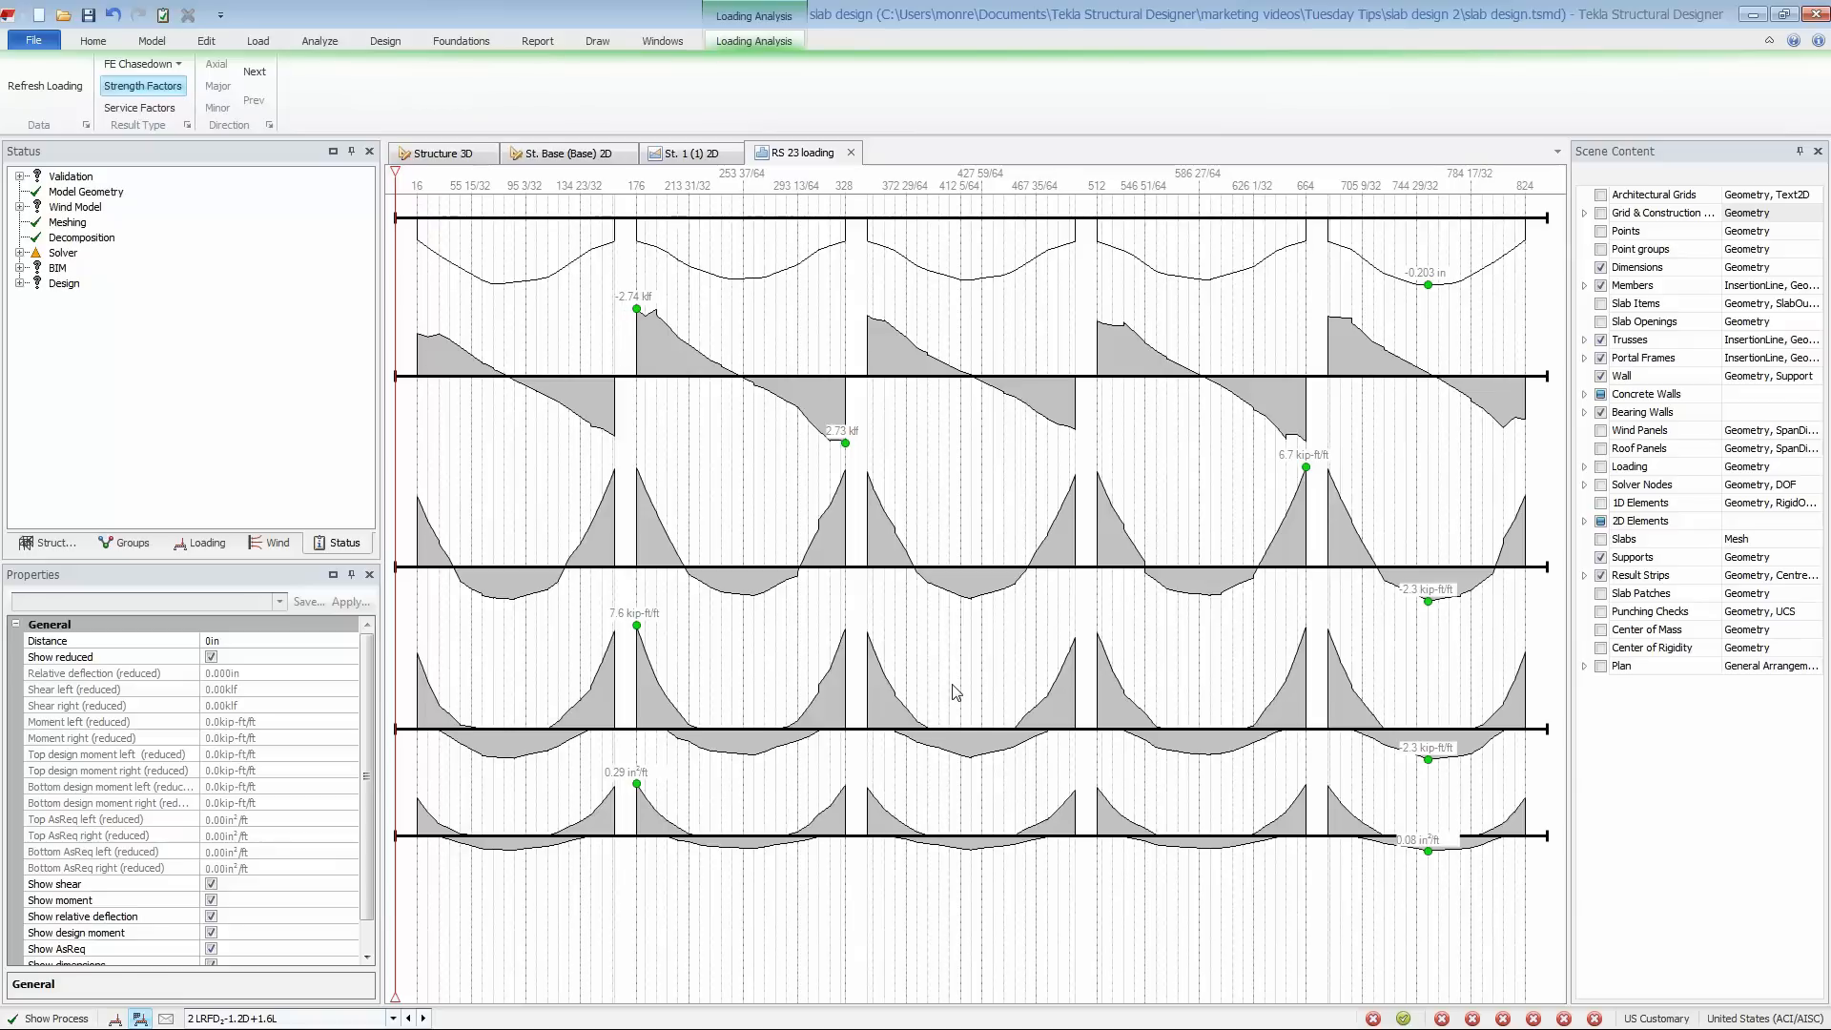
# - Read the strip's results at a distance of 146 23/32 in, close the load analysis, and return level 1 to 2D plan
pyautogui.moveTo(395, 643); pyautogui.dragTo(596, 663)
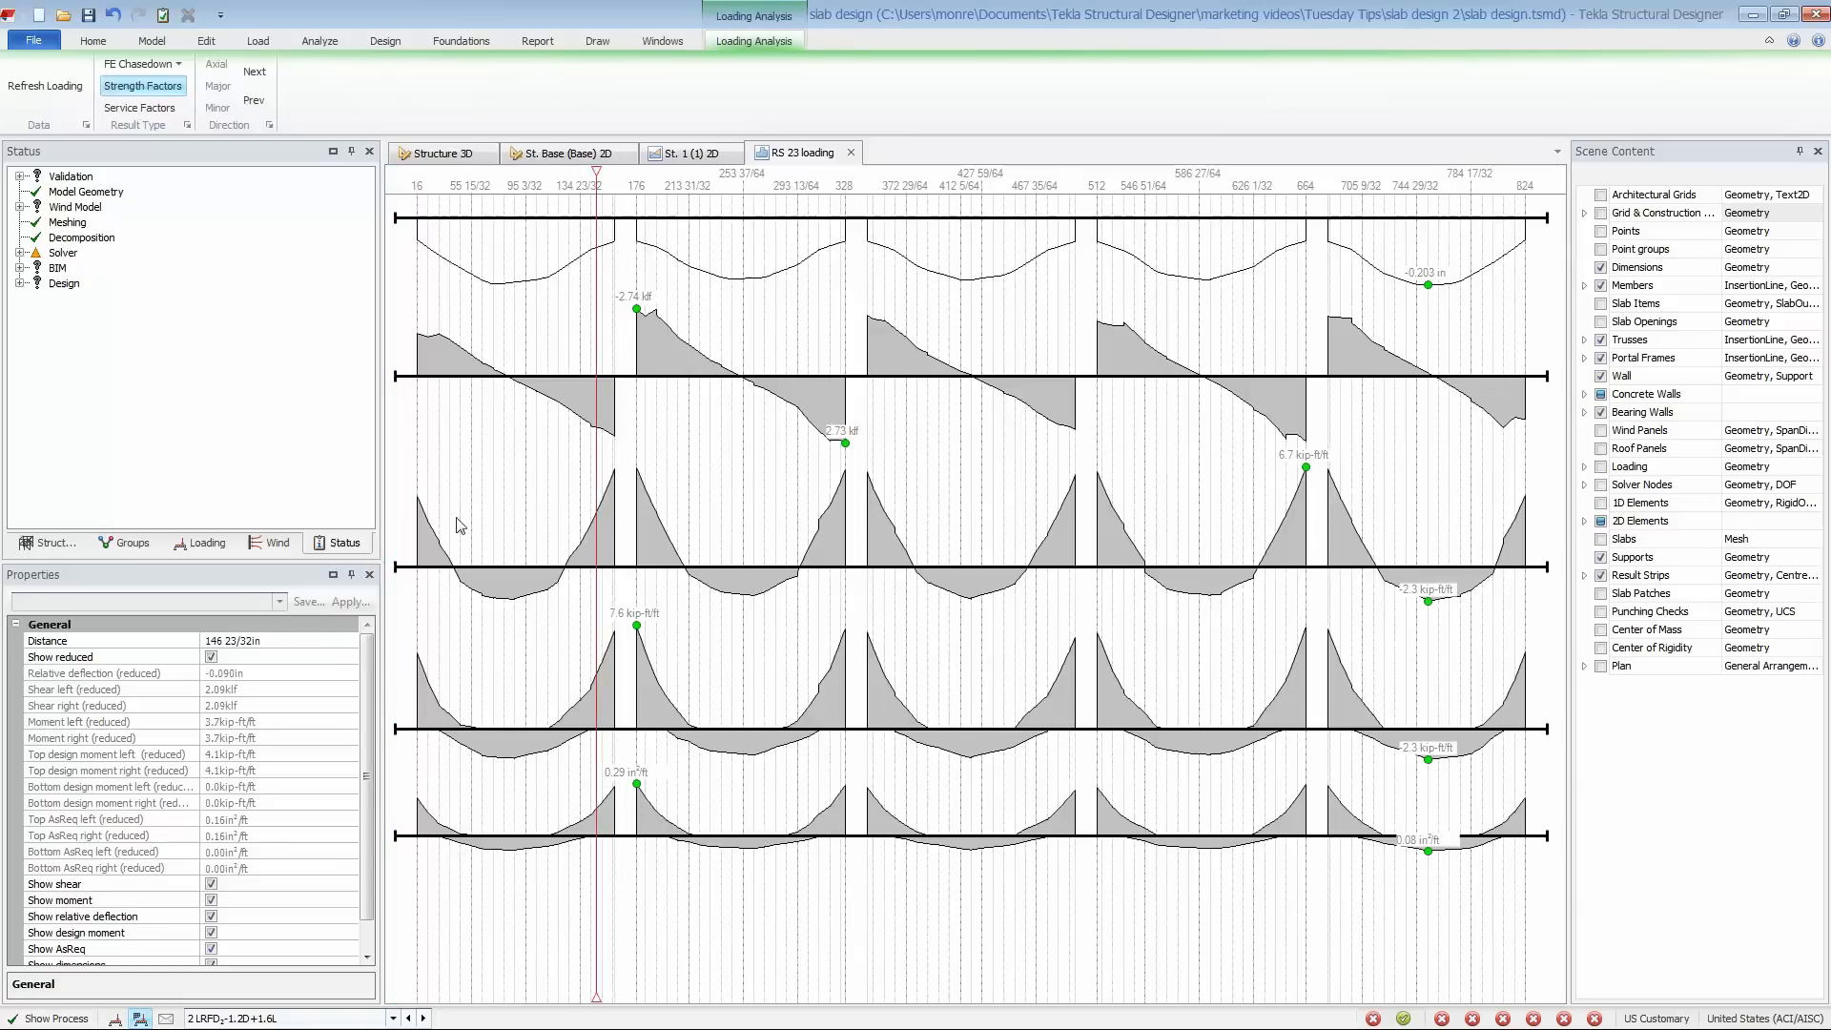
pyautogui.click(851, 152)
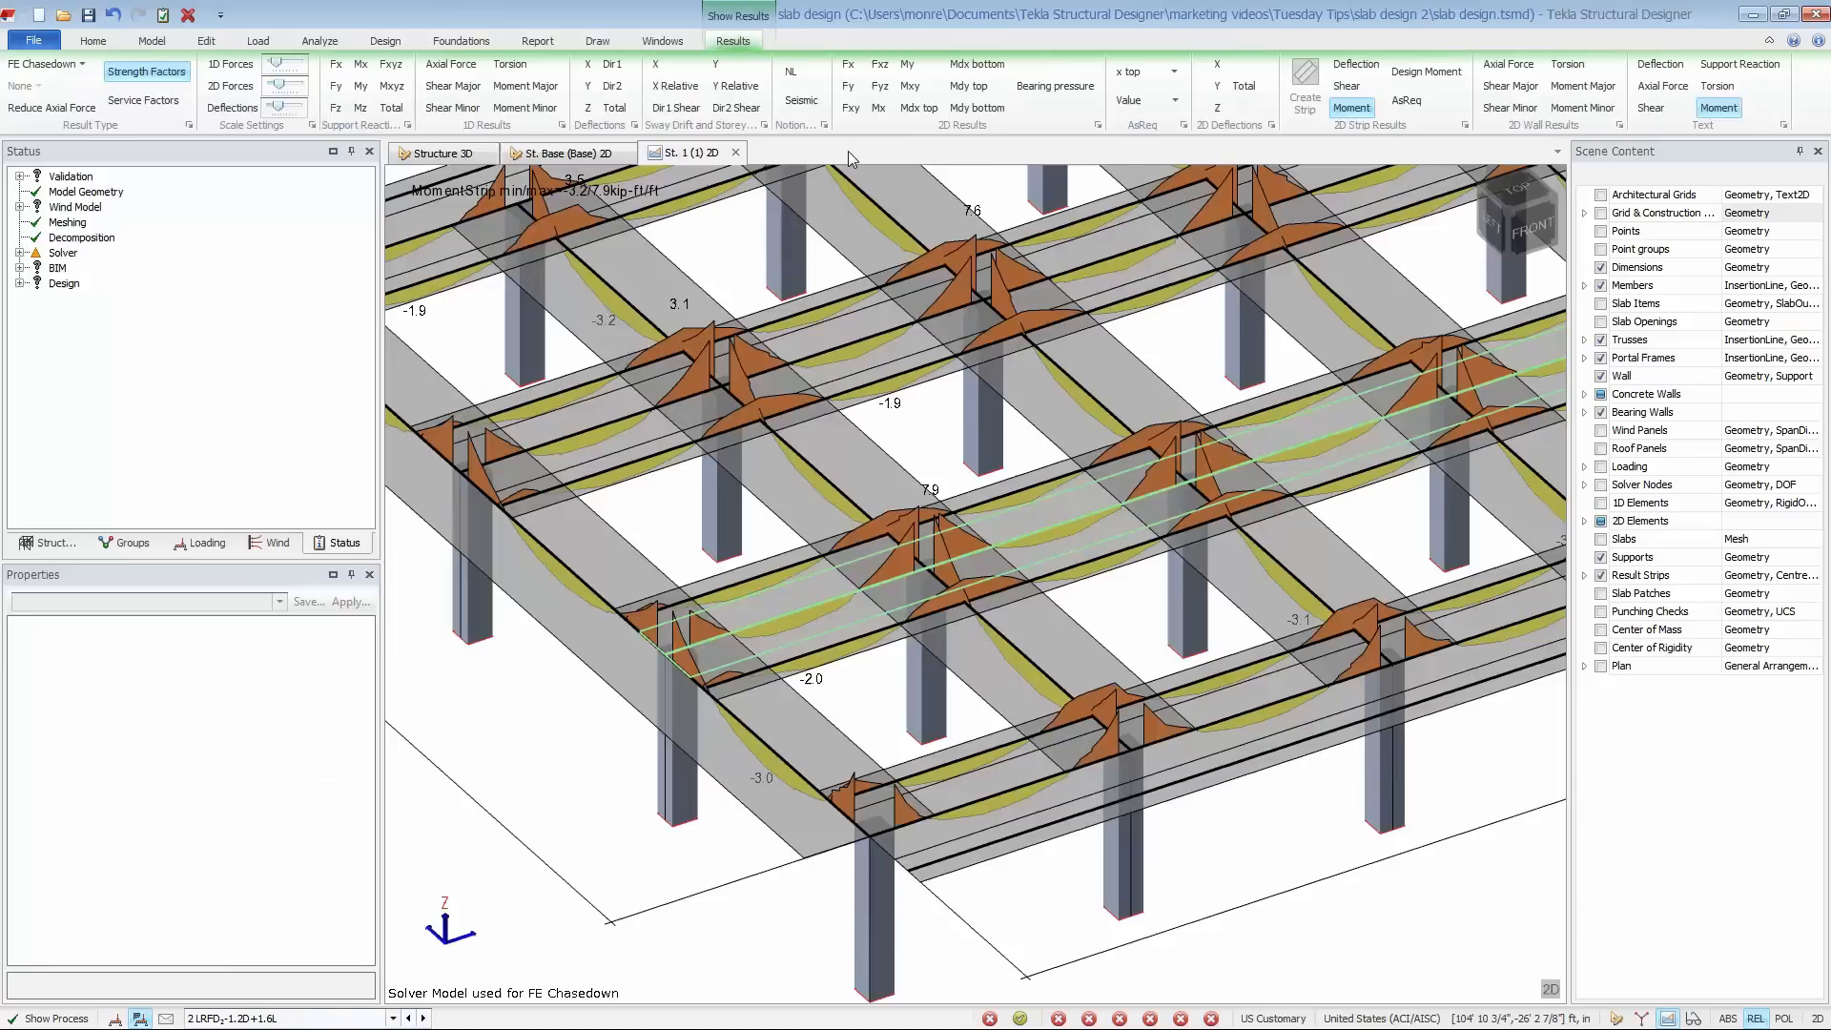
pyautogui.click(1551, 990)
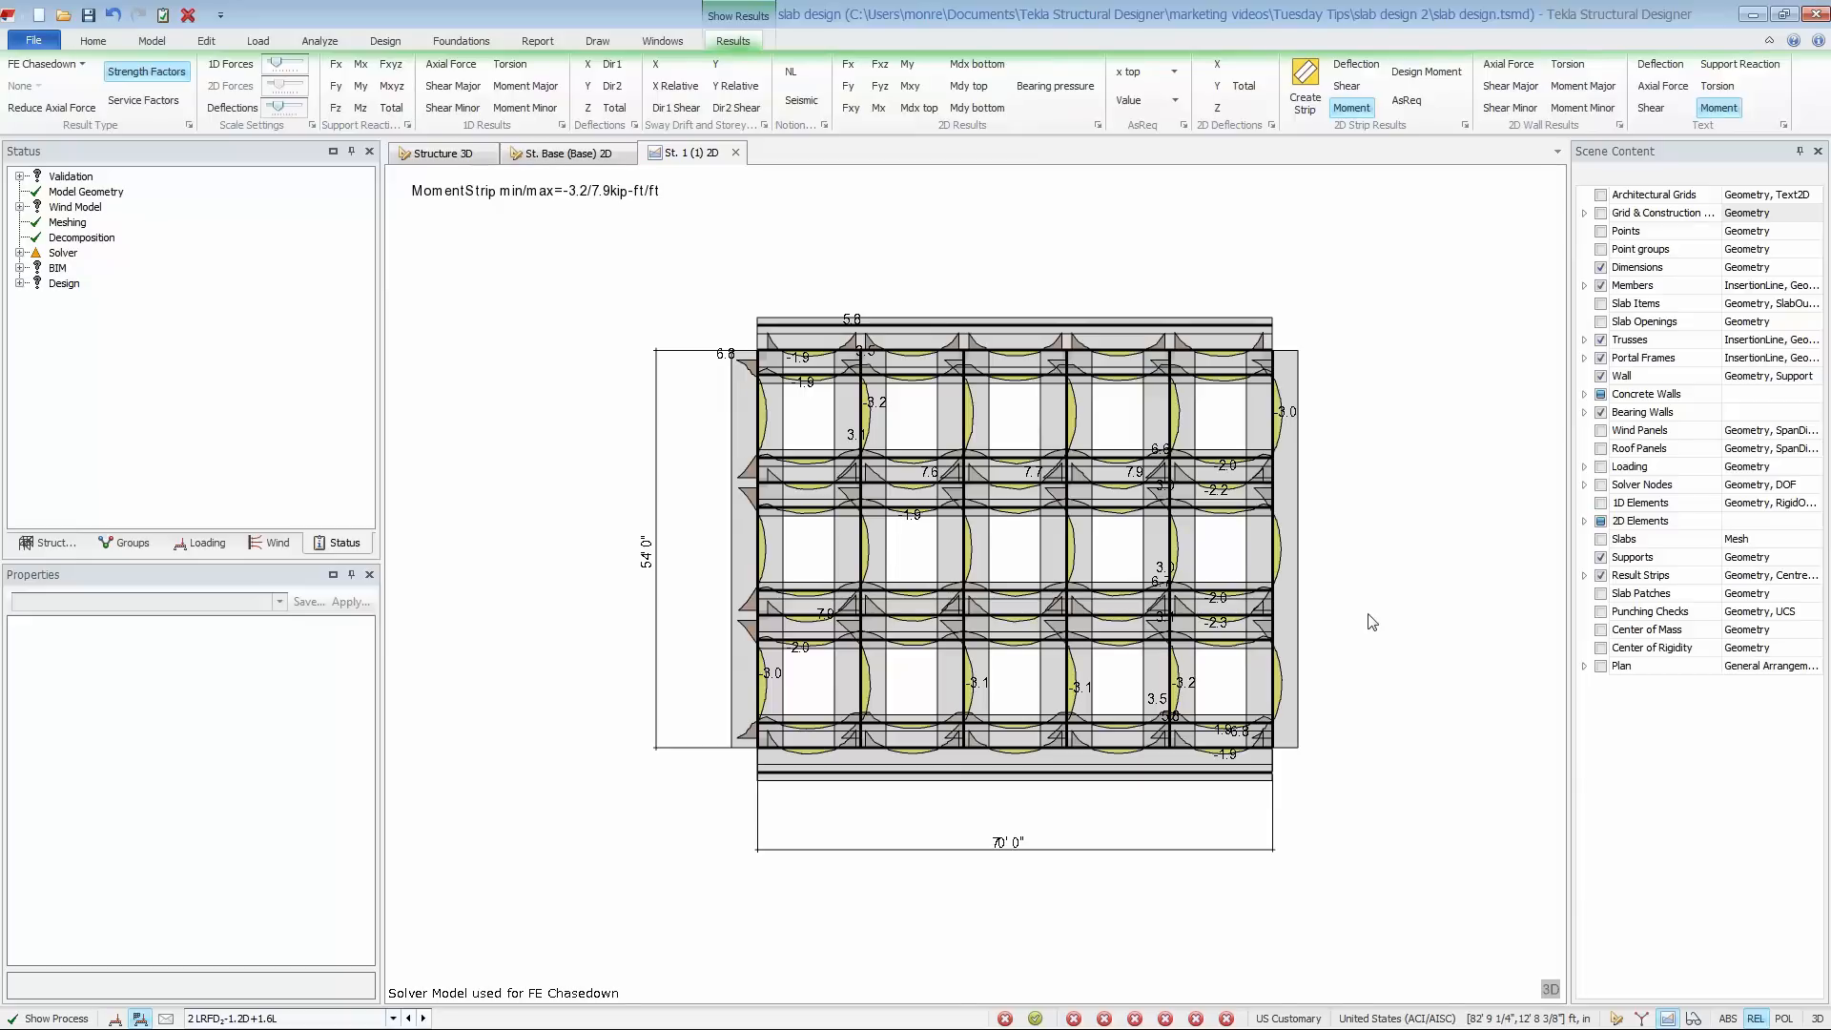
# - Export the level 1 slab/mat detailing drawing to DXF with the Slab Detail (All) layer configuration, Slab Detail style and 1/8" = 1' 0" scale
pyautogui.click(598, 42)
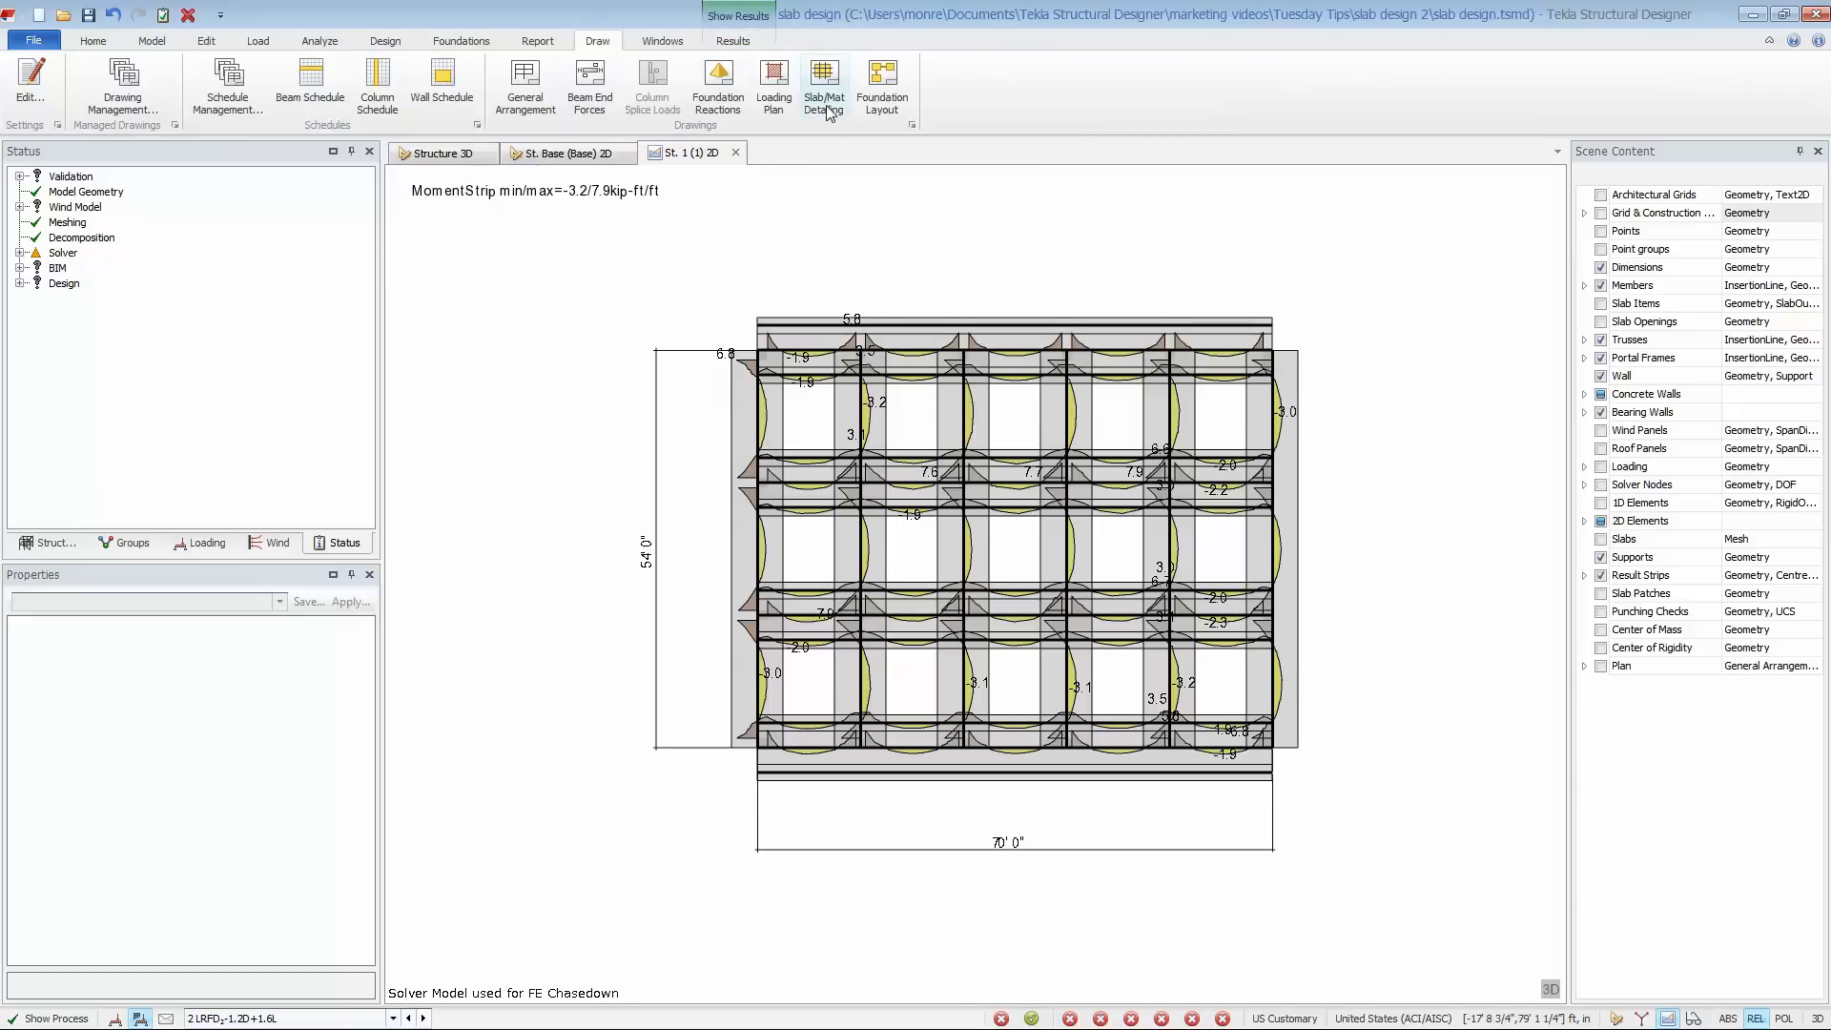
pyautogui.click(826, 105)
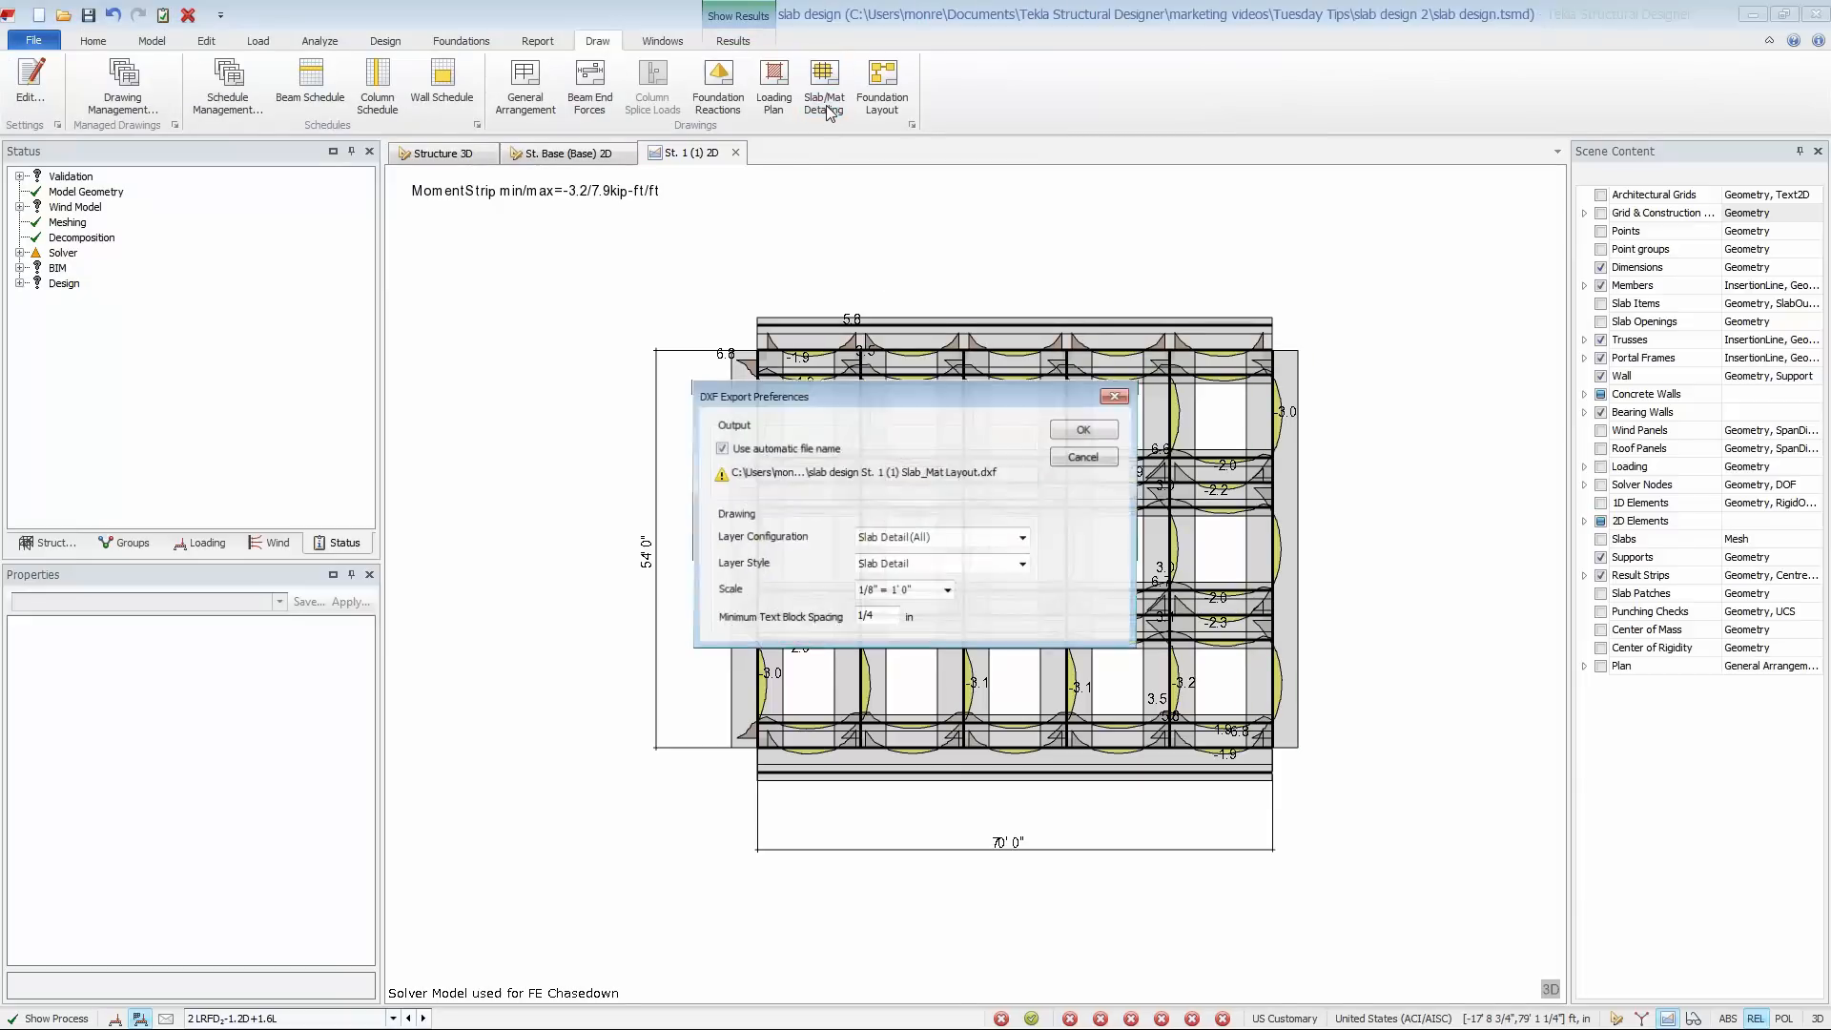
pyautogui.click(1087, 432)
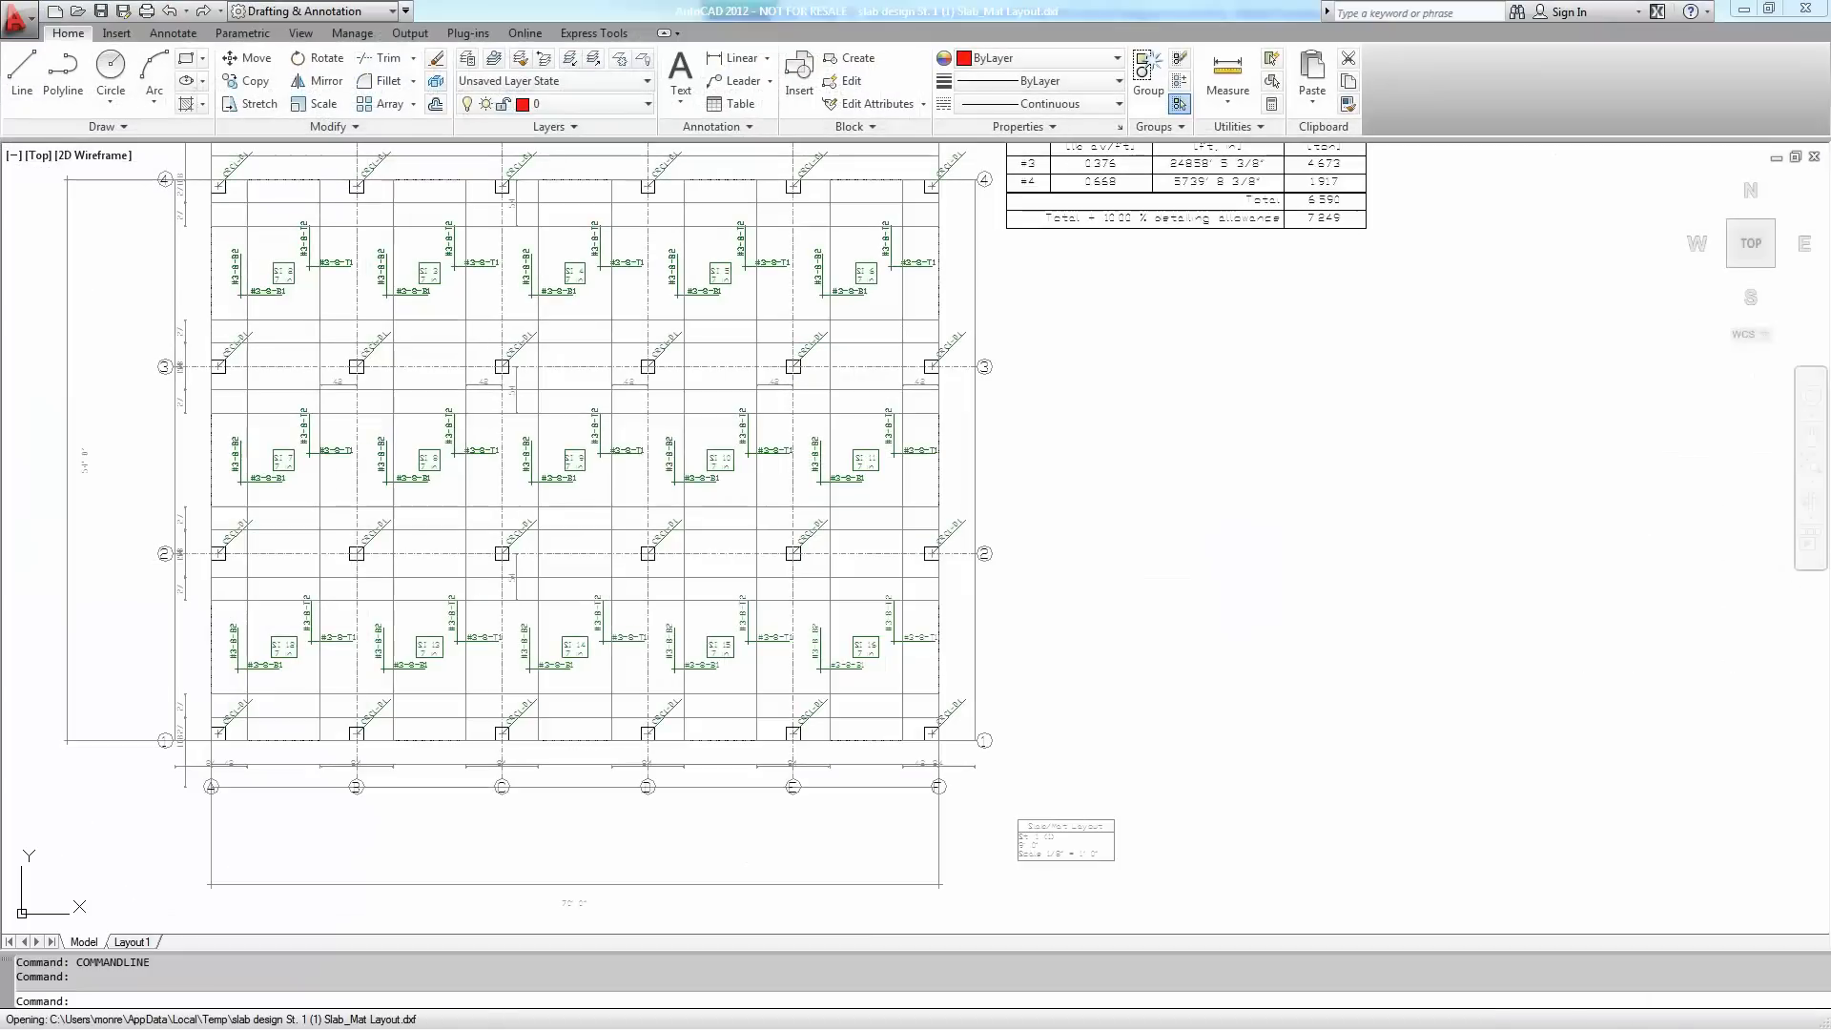
# - Examine the exported slab layout and reinforcement quantity table in AutoCAD, and return to the 3D structure view in Tekla Structural Designer
pyautogui.moveTo(1092, 423); pyautogui.dragTo(1196, 491, button='middle')
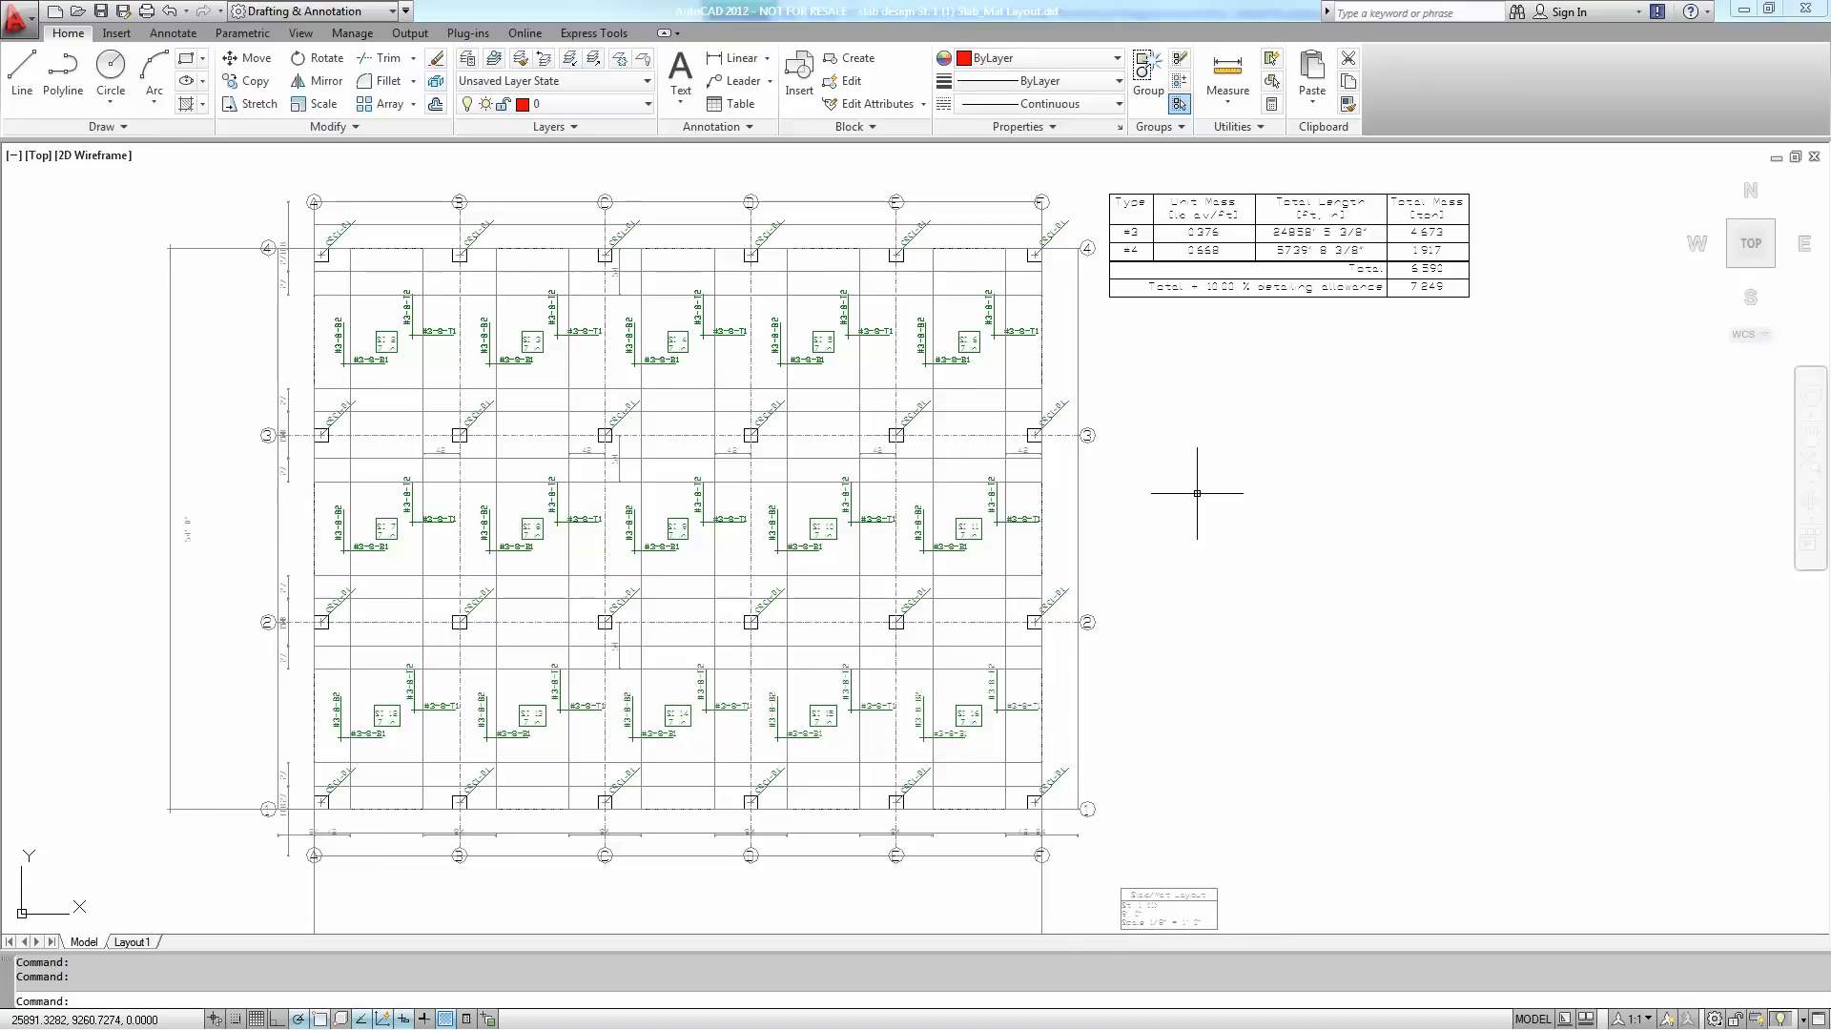
pyautogui.click(1739, 9)
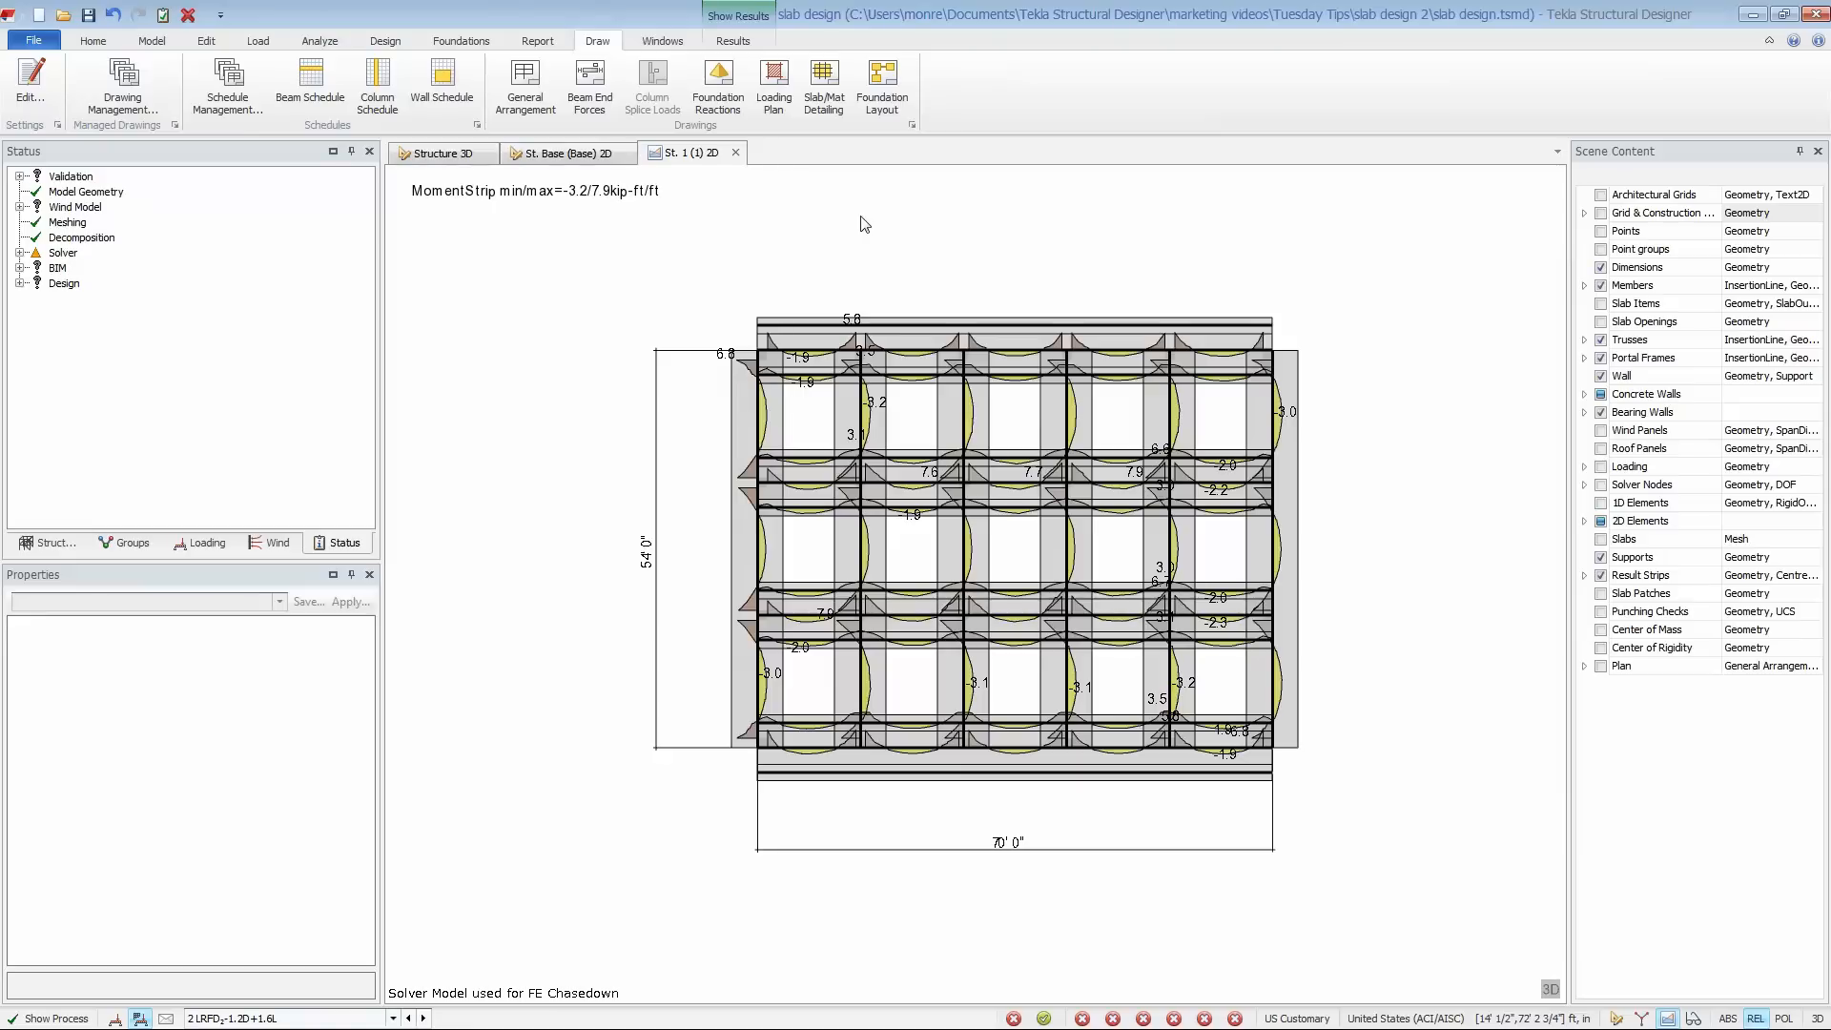
pyautogui.click(441, 153)
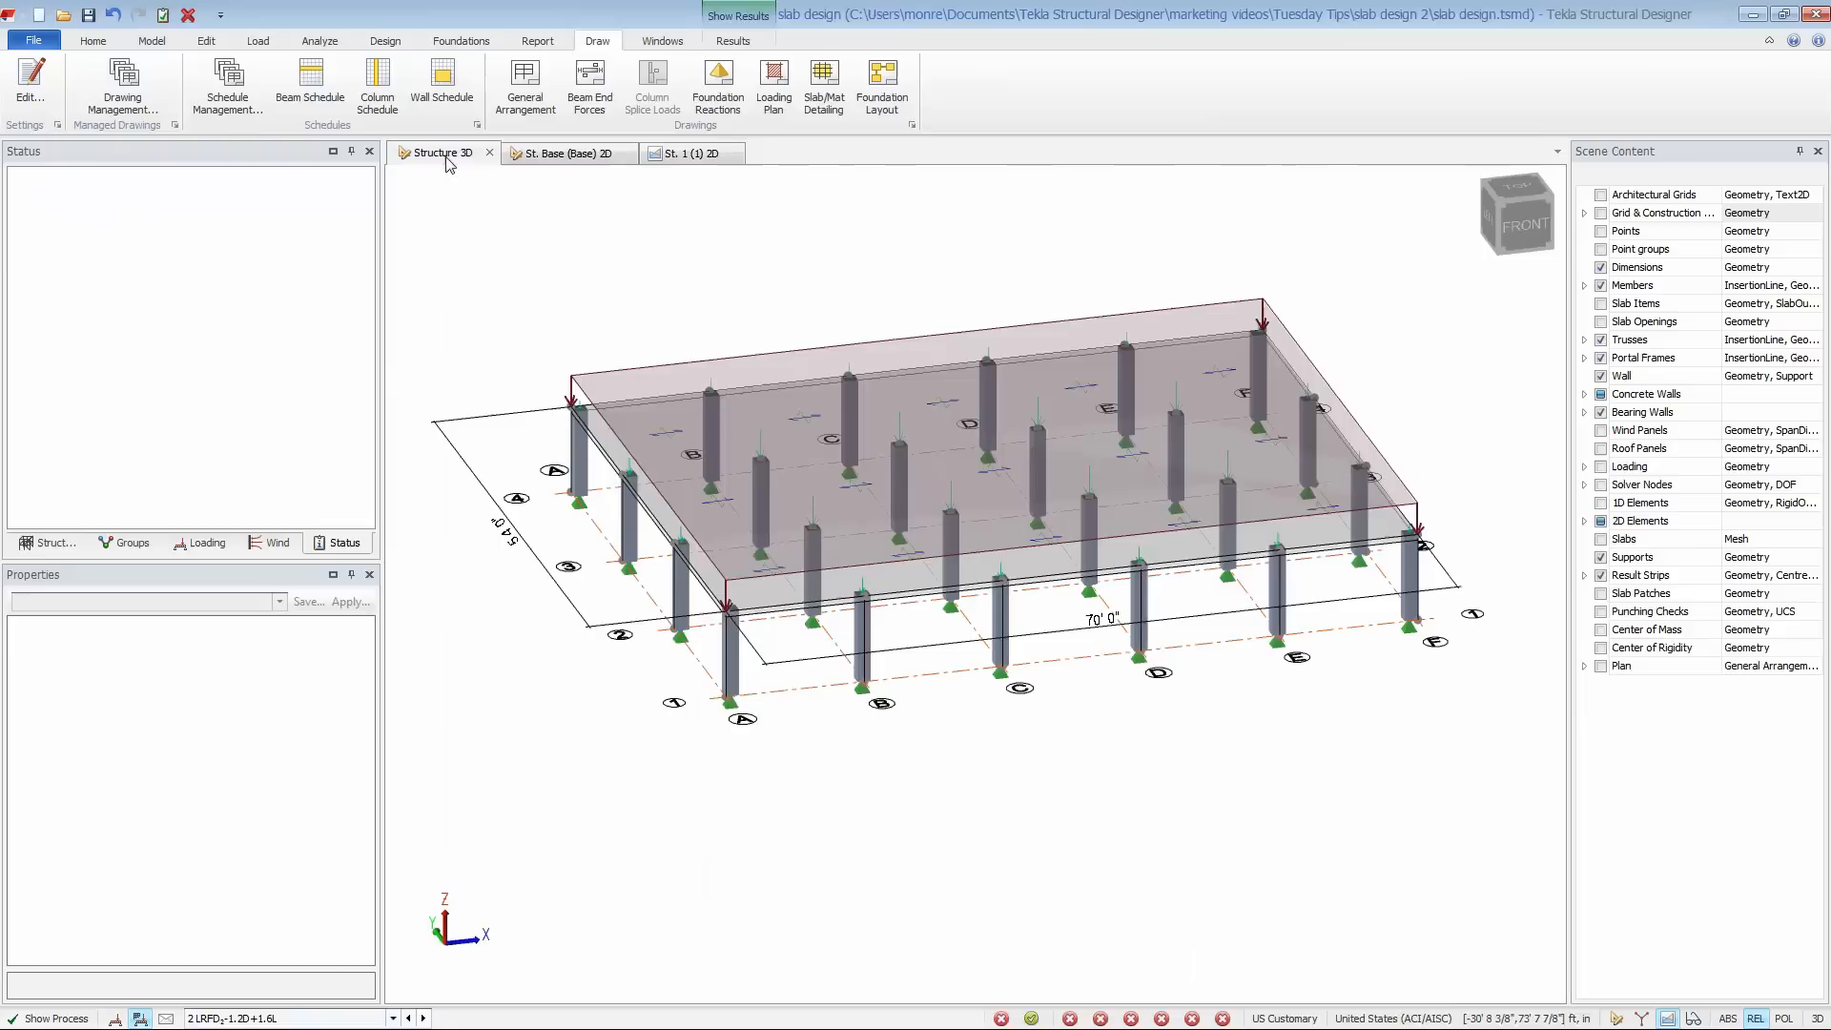